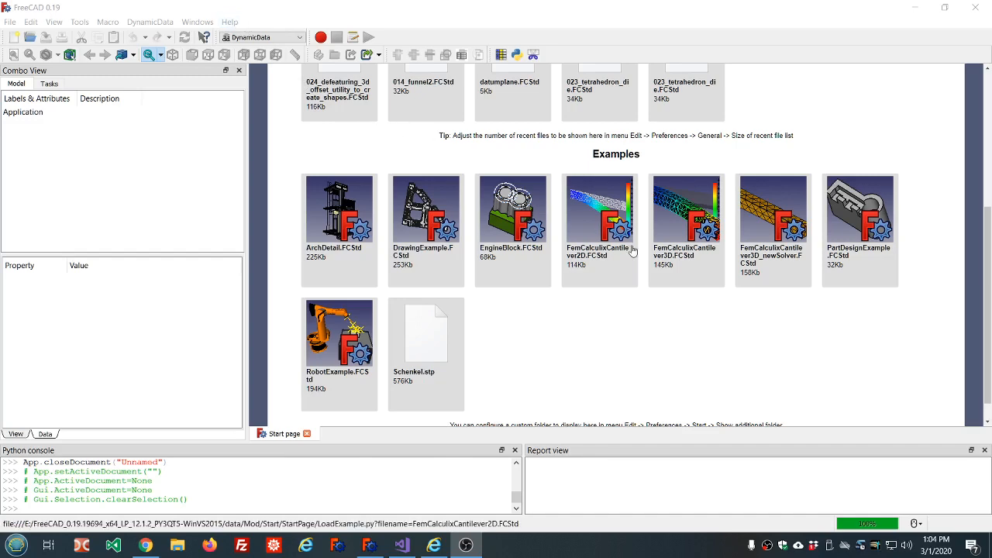
Check the program's version and revision number in its About information and on the start page
scroll(633, 250, "up", 3)
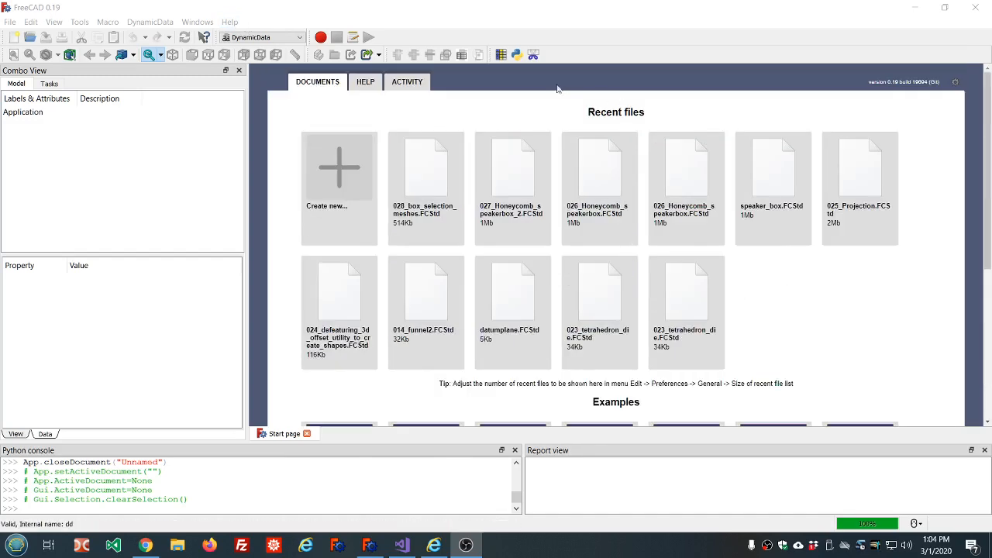
left_click(229, 22)
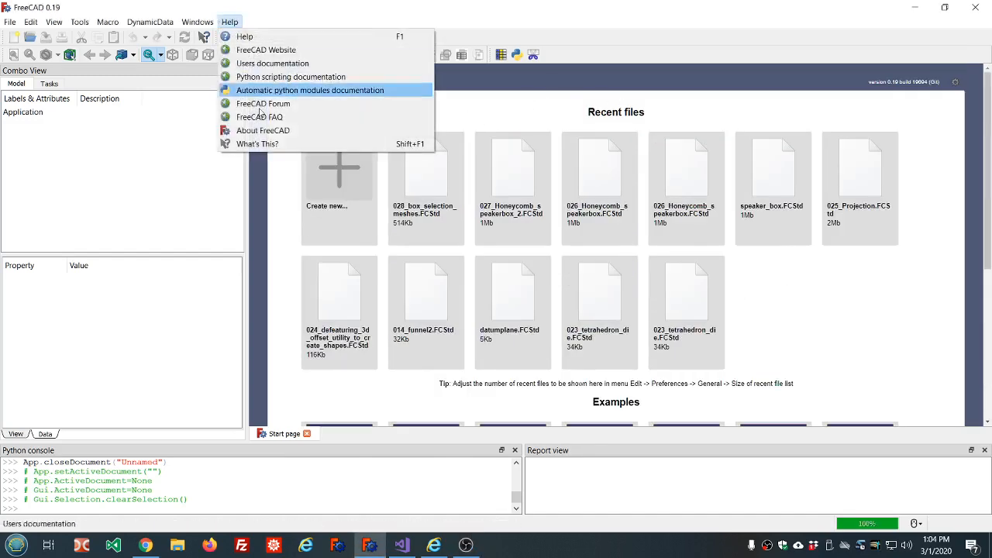
left_click(236, 128)
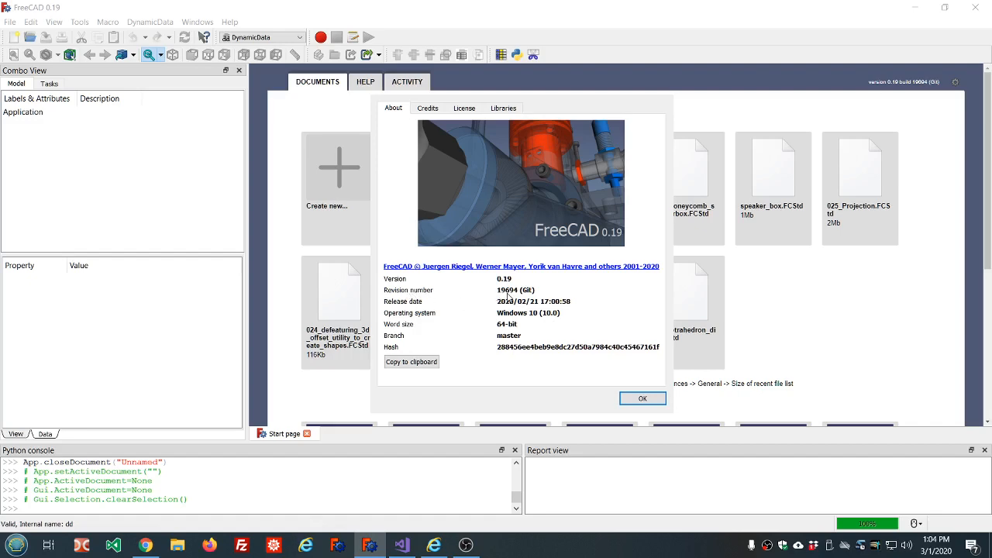
left_click(641, 399)
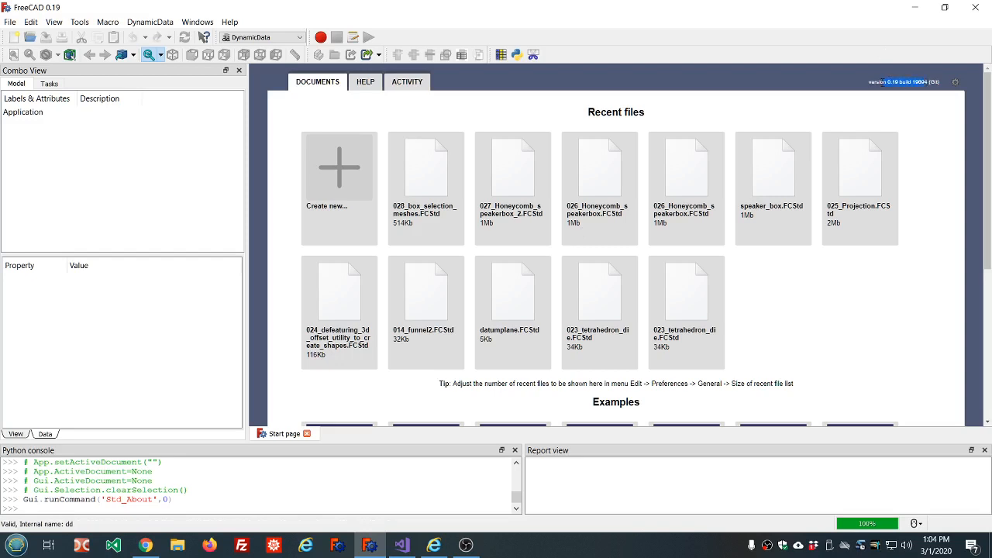
left_click_drag(882, 82, 868, 83)
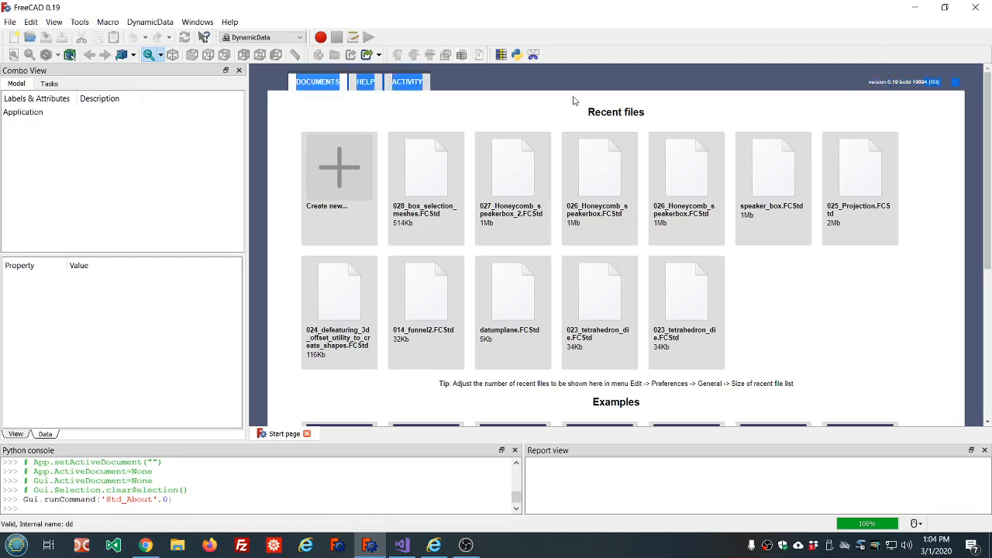
left_click(545, 112)
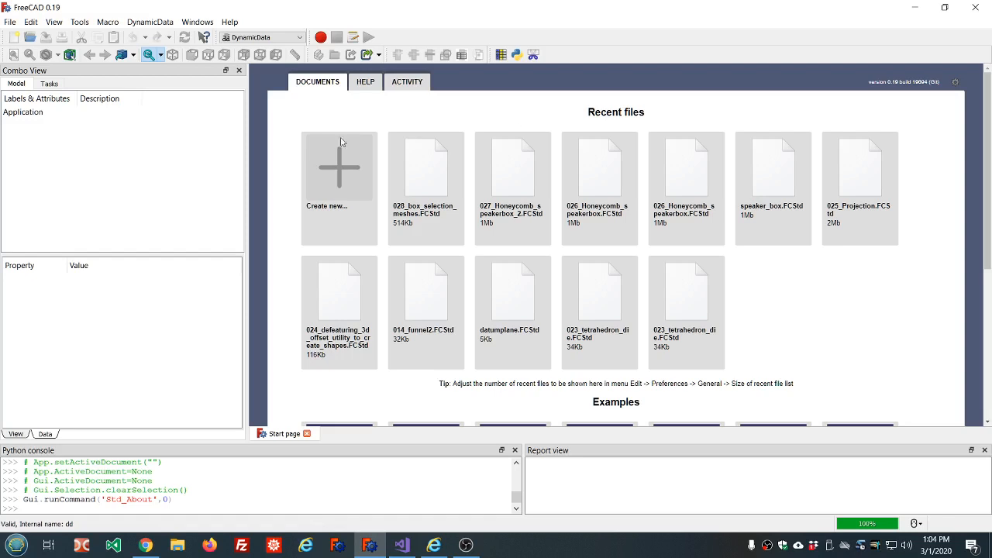
Create a new document and look up the DynamicData workbench in the Addon manager, closing it without changes
left_click(325, 171)
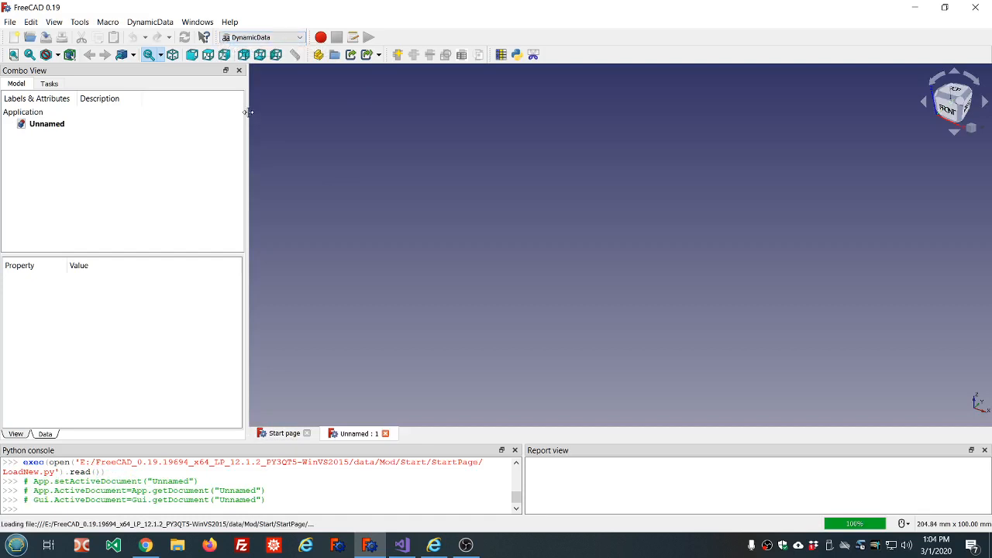
left_click(80, 21)
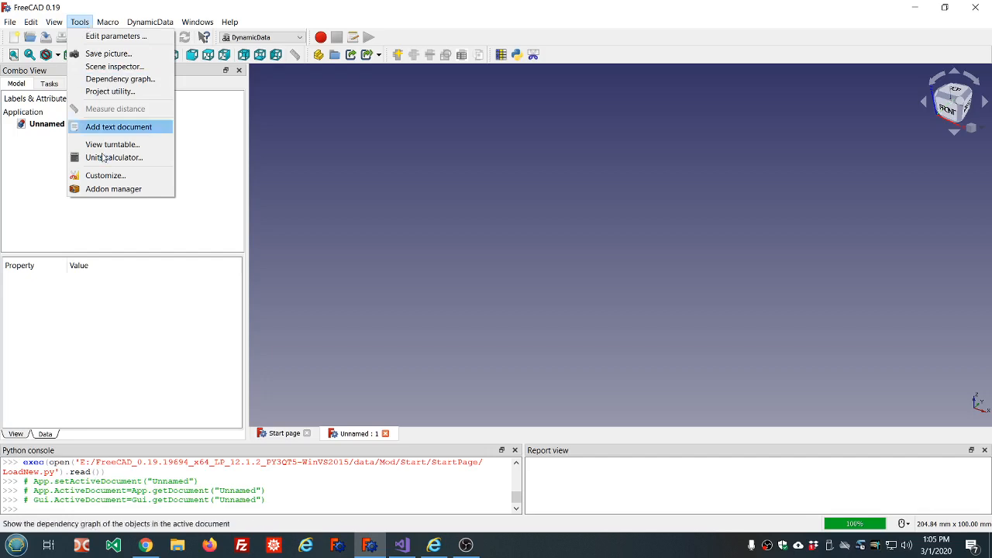
left_click(96, 189)
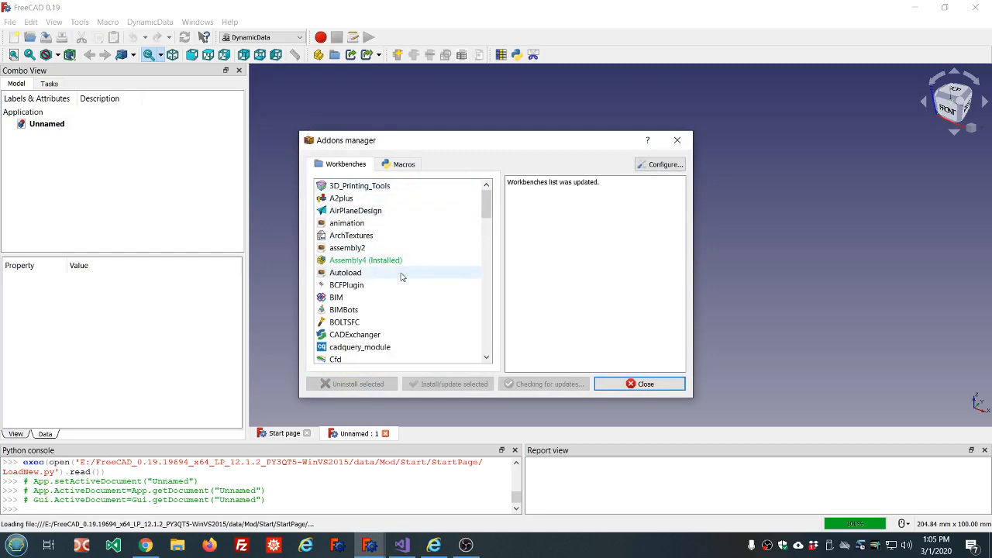
scroll(401, 275, "down", 1)
scroll(402, 275, "down", 6)
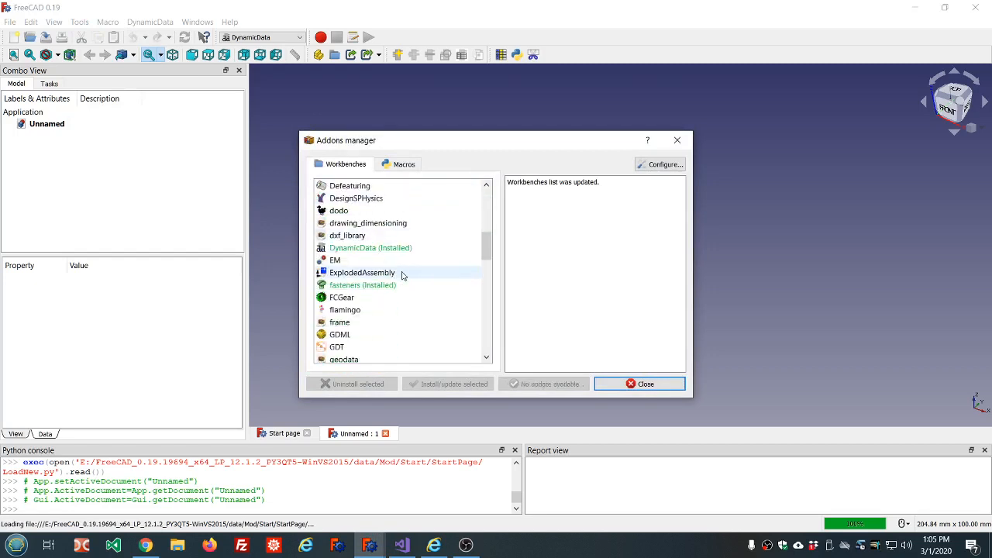
left_click(353, 249)
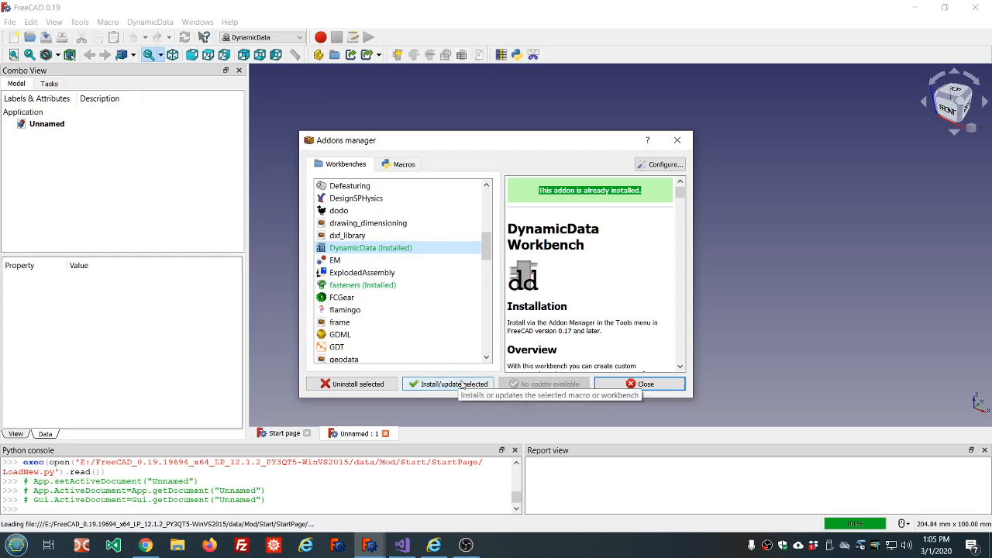
left_click(645, 385)
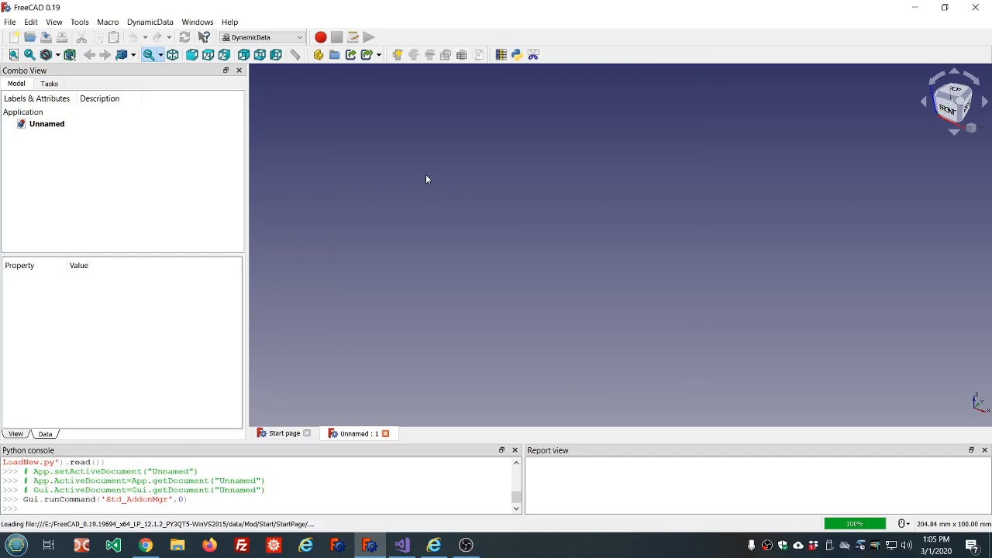
Activate the DynamicData workbench and review the list of commands it offers
left_click(300, 37)
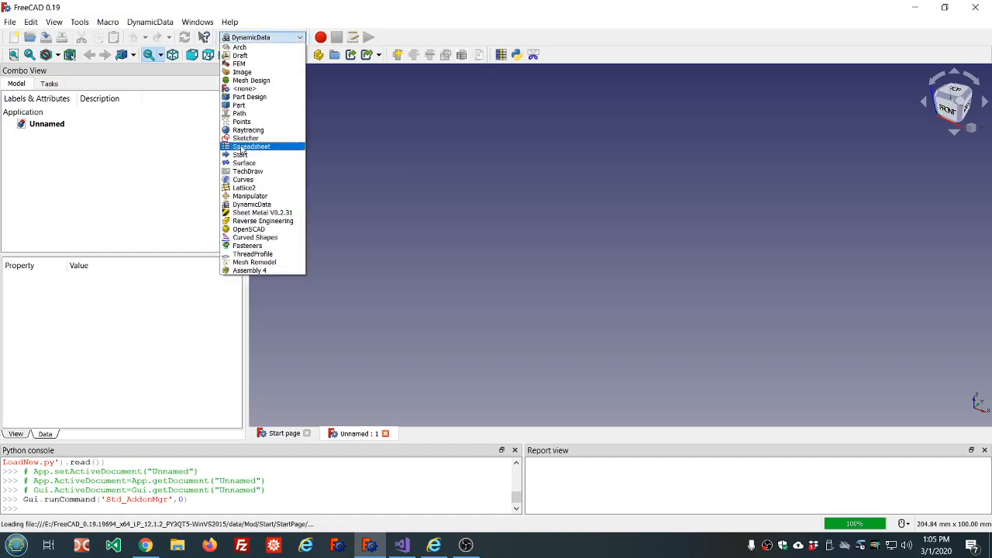
left_click(249, 205)
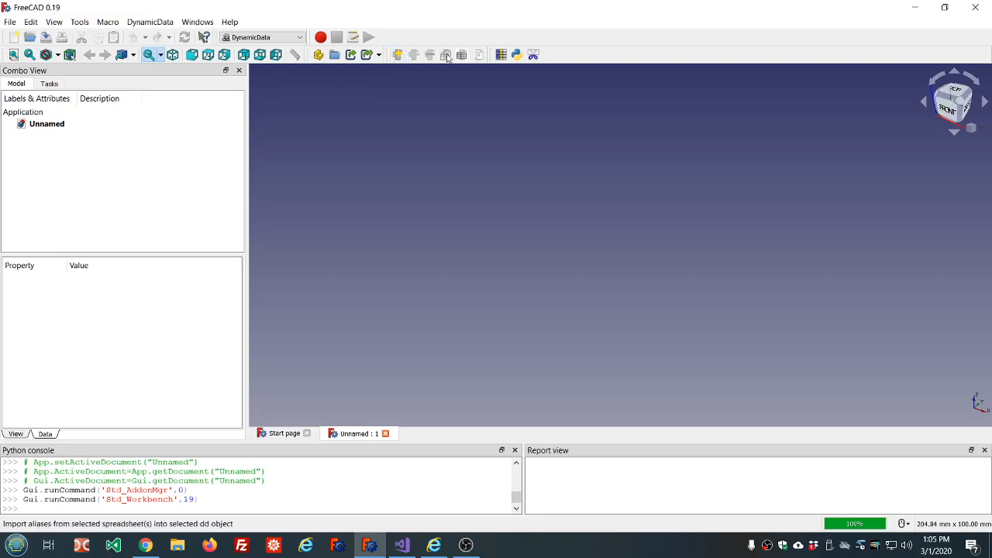
left_click(149, 23)
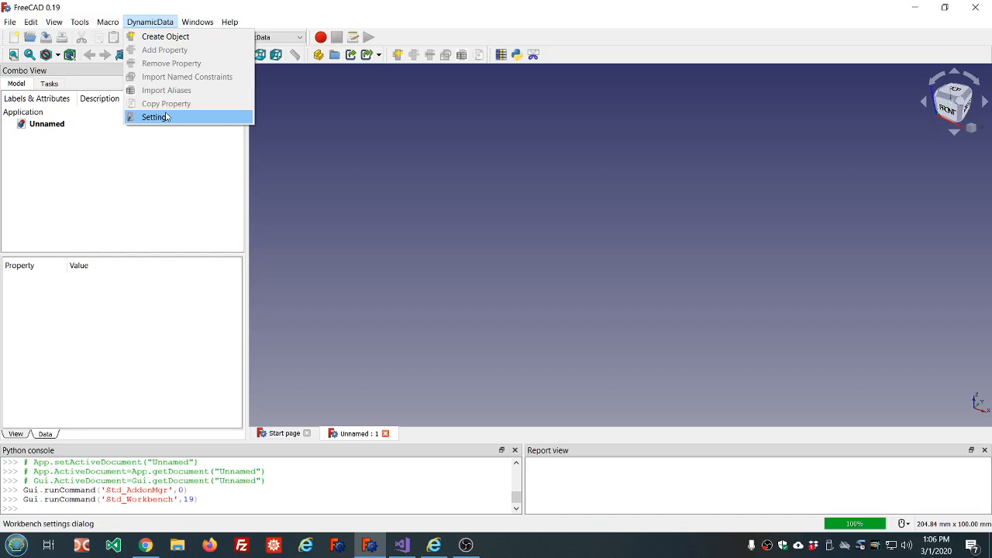
left_click(346, 121)
Switch through the Part, Draft and Manipulator workbenches to check where the DynamicData tools are available
left_click(300, 38)
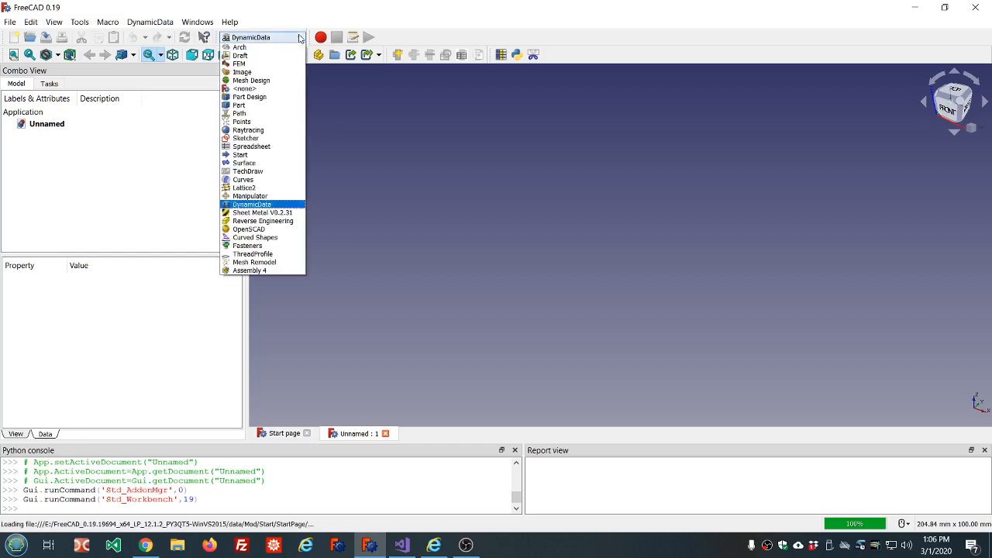
left_click(253, 109)
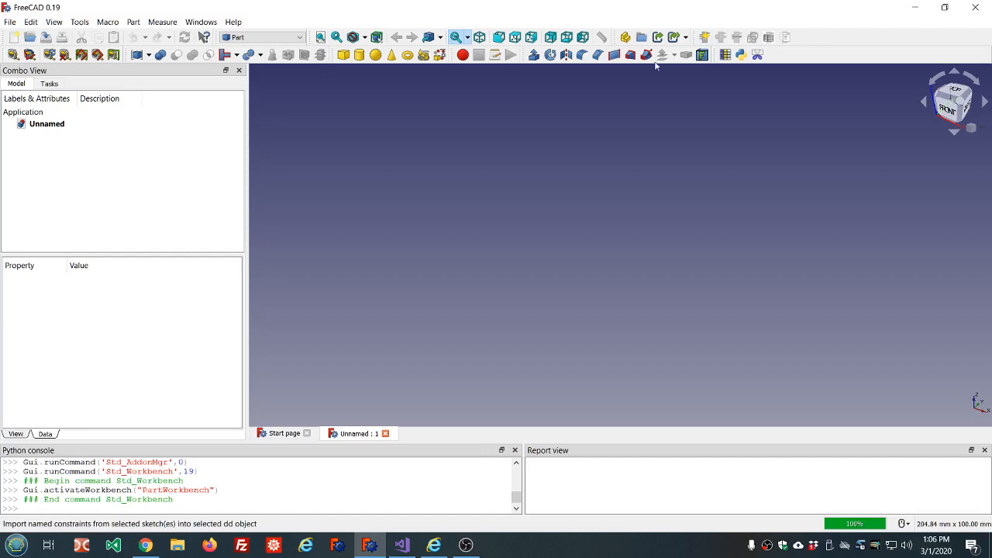
left_click(298, 38)
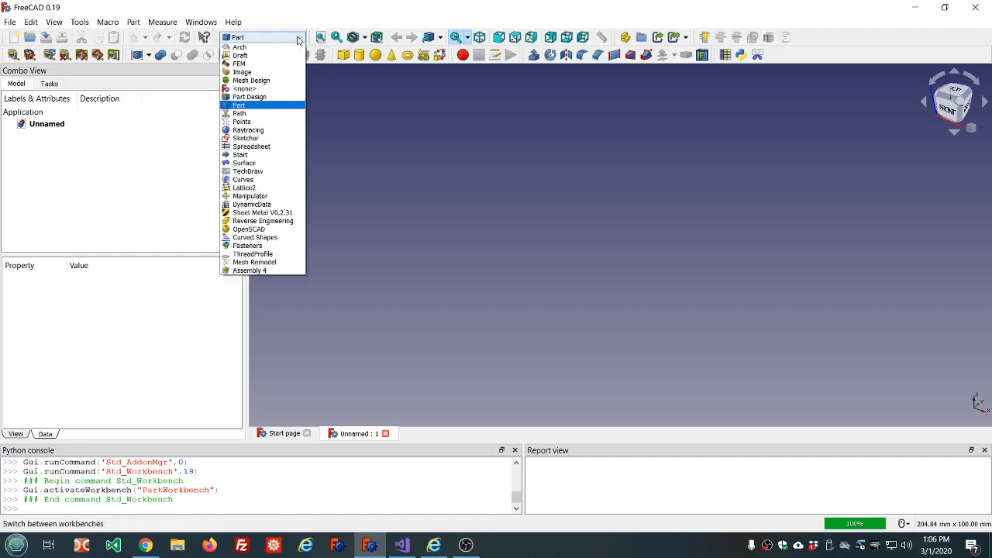
left_click(284, 55)
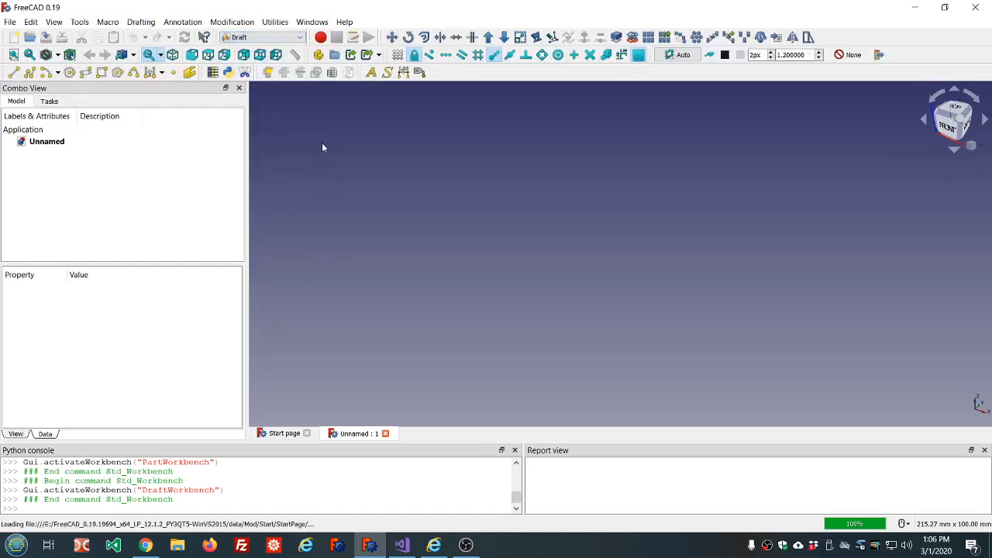
left_click(299, 37)
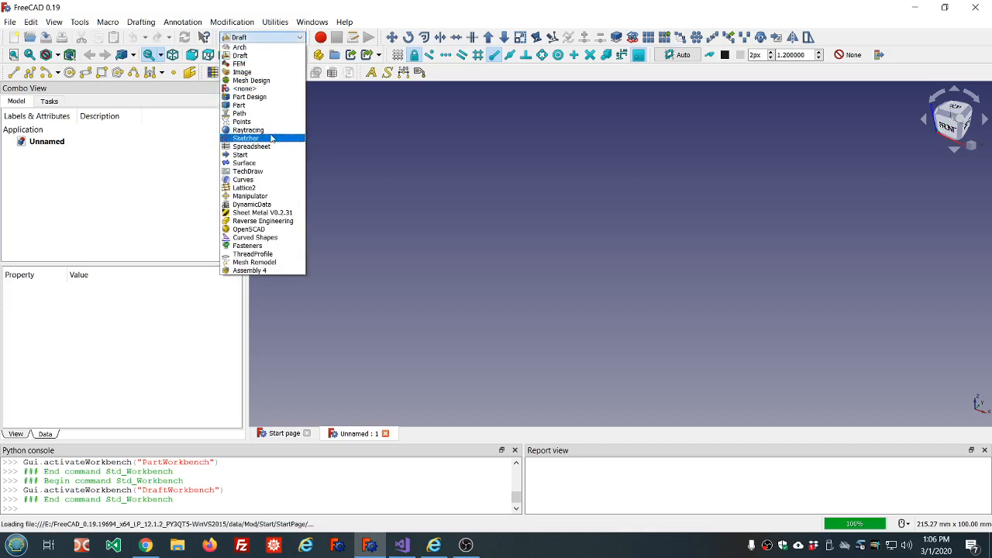
left_click(268, 197)
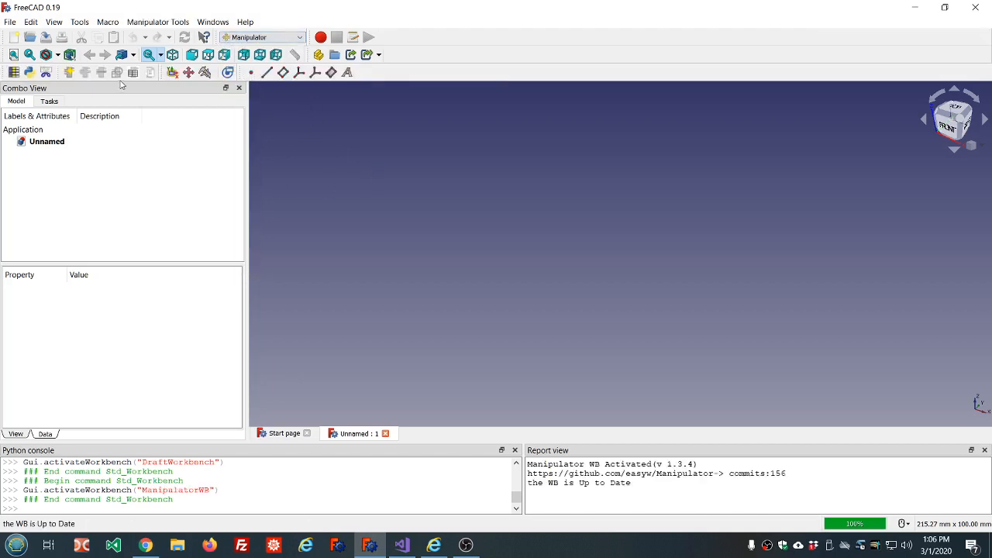
Return to the Part workbench and create a DynamicData container object in the document
left_click(299, 38)
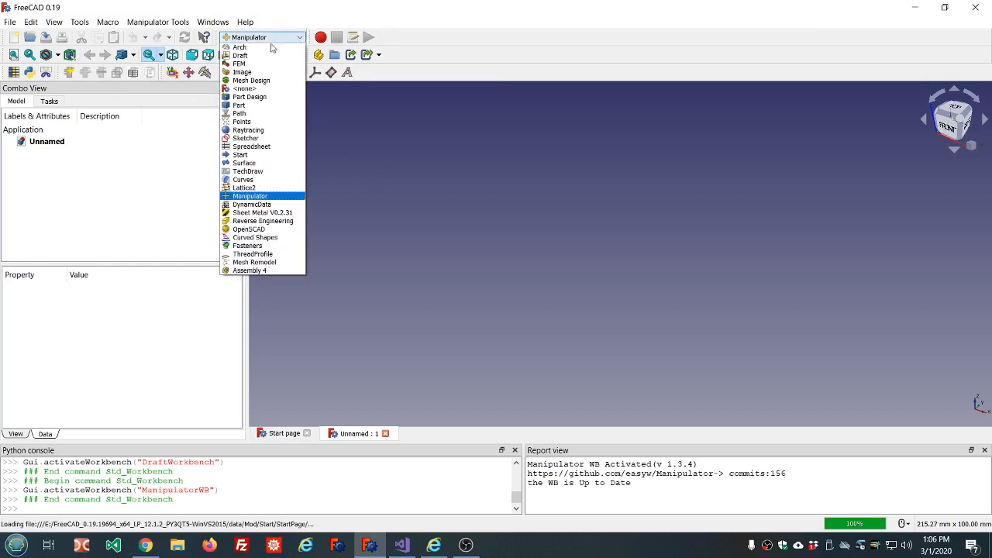
left_click(253, 100)
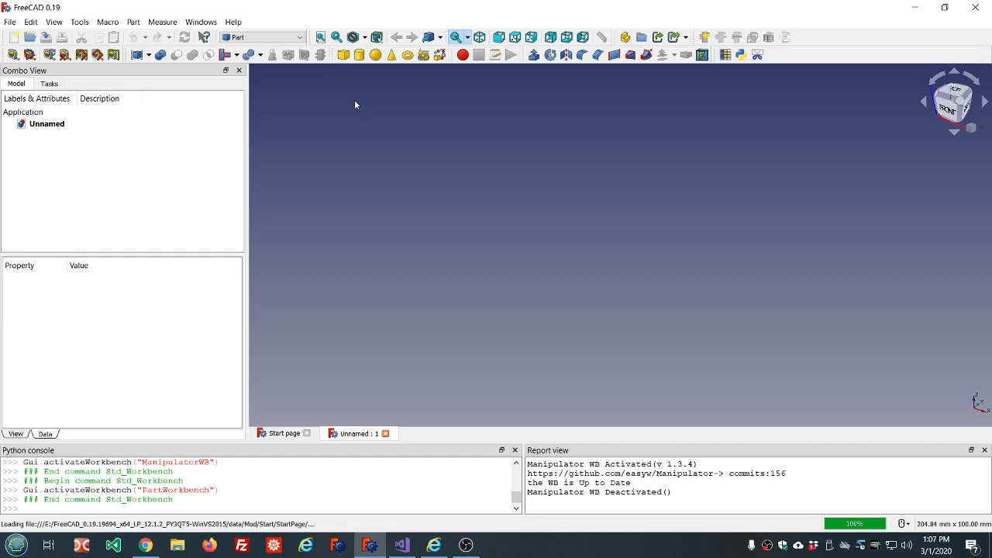
left_click(704, 37)
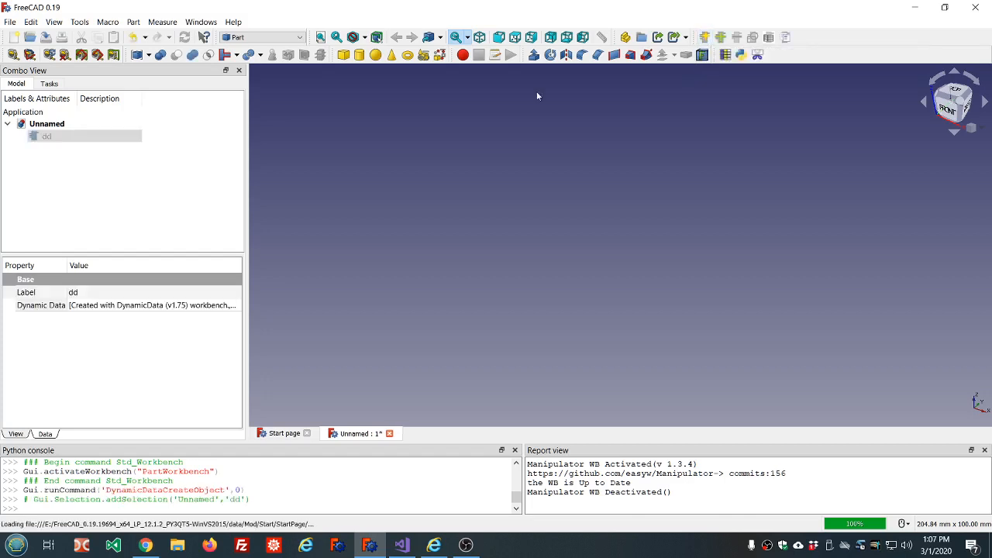
Read the full text of the dd object's Dynamic Data property, then cancel its list editor and clear the selection
left_click(66, 162)
left_click(46, 137)
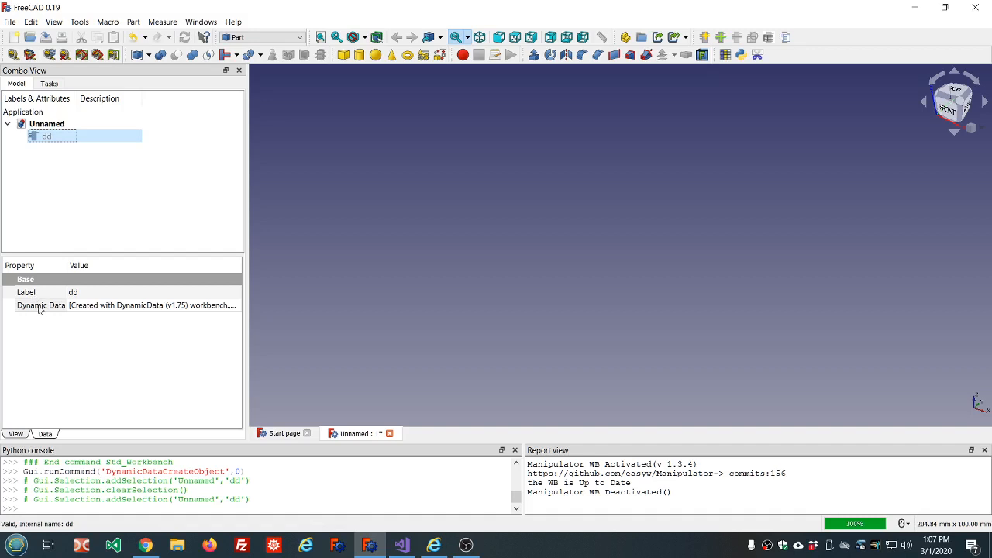
left_click(112, 308)
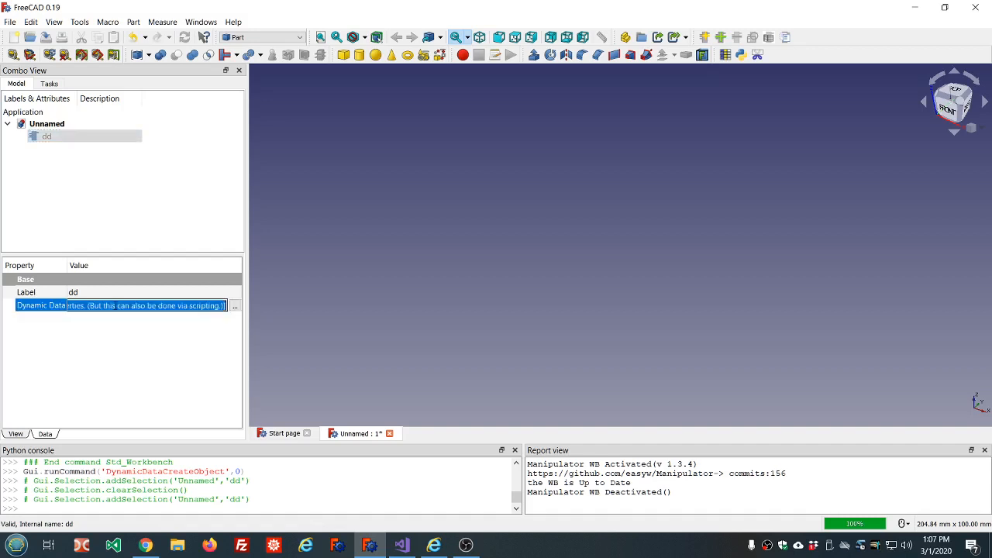
left_click(235, 307)
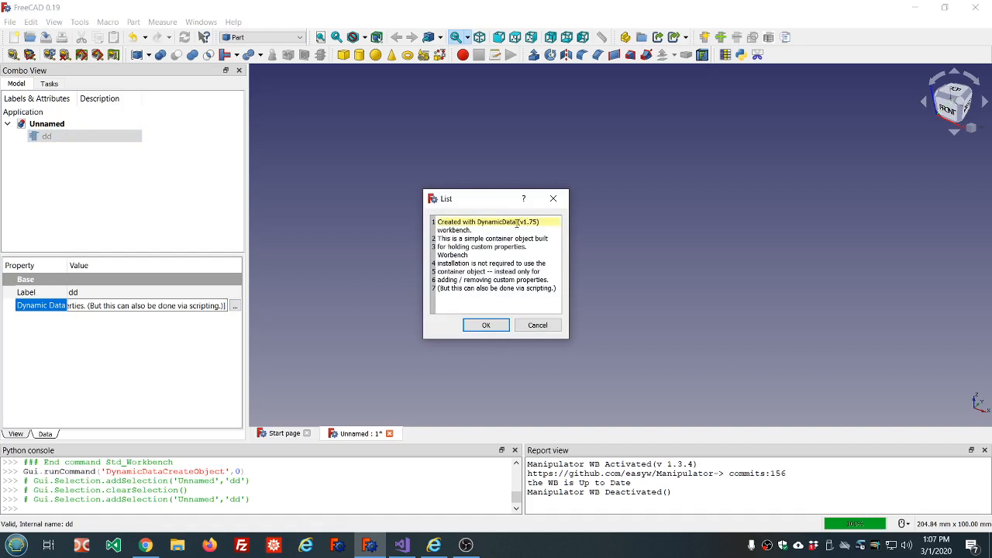
left_click(538, 326)
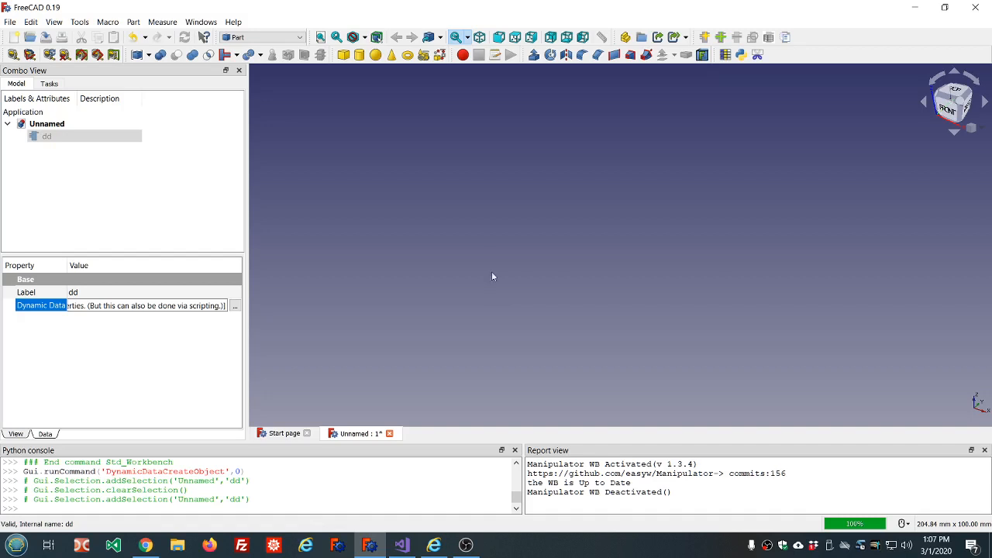
left_click(68, 203)
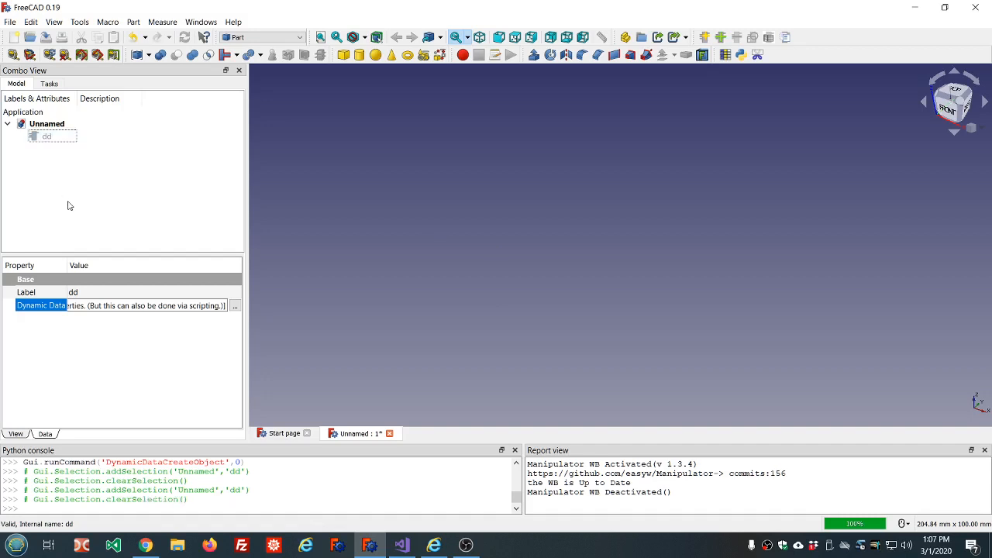
Start adding a property to the dd object, browse the offered property types and pick Length
left_click(40, 138)
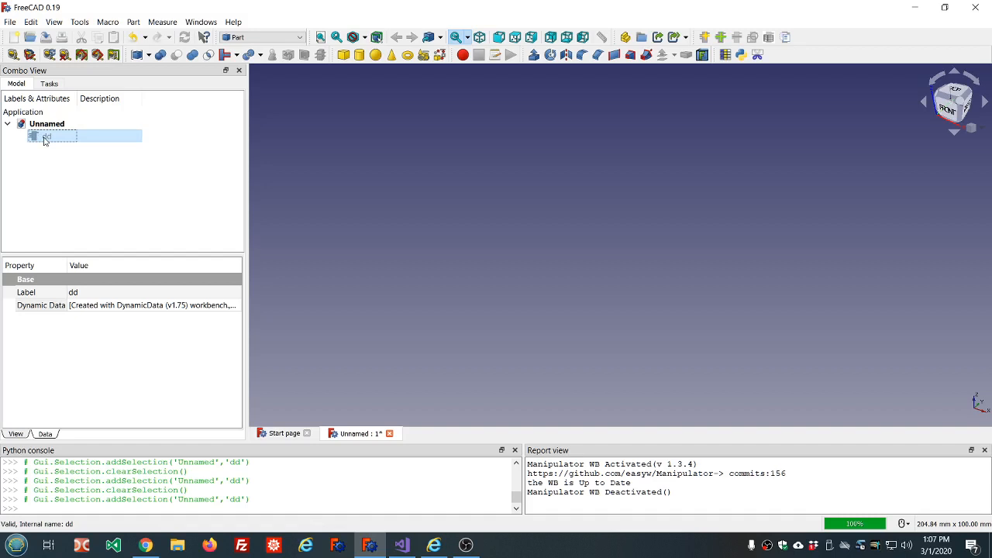
left_click(721, 38)
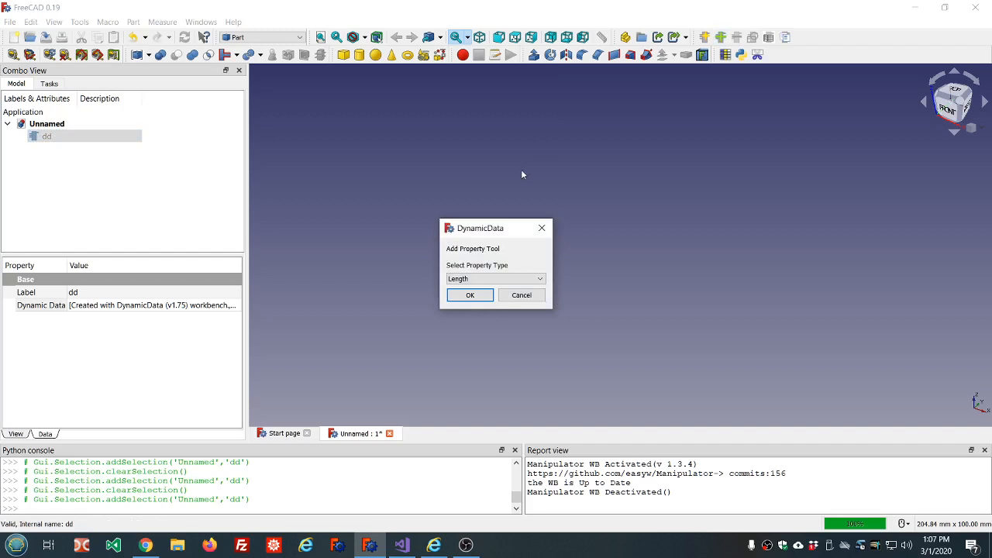
left_click(542, 282)
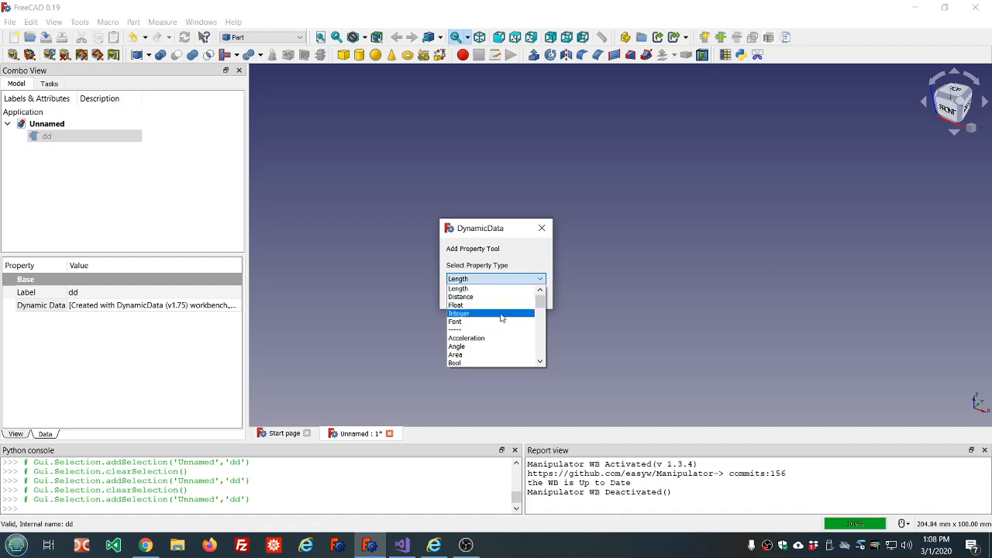
scroll(504, 316, "down", 6)
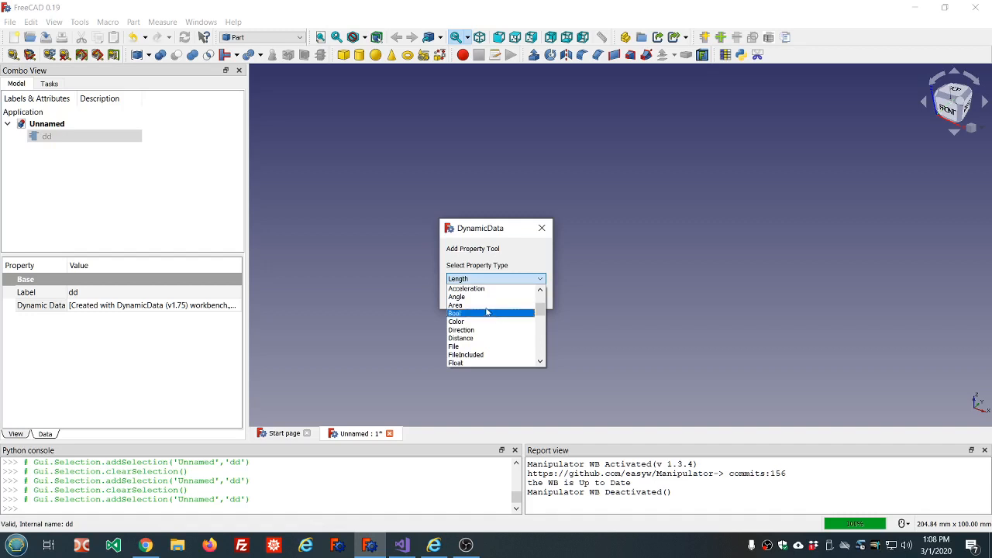
scroll(486, 308, "down", 6)
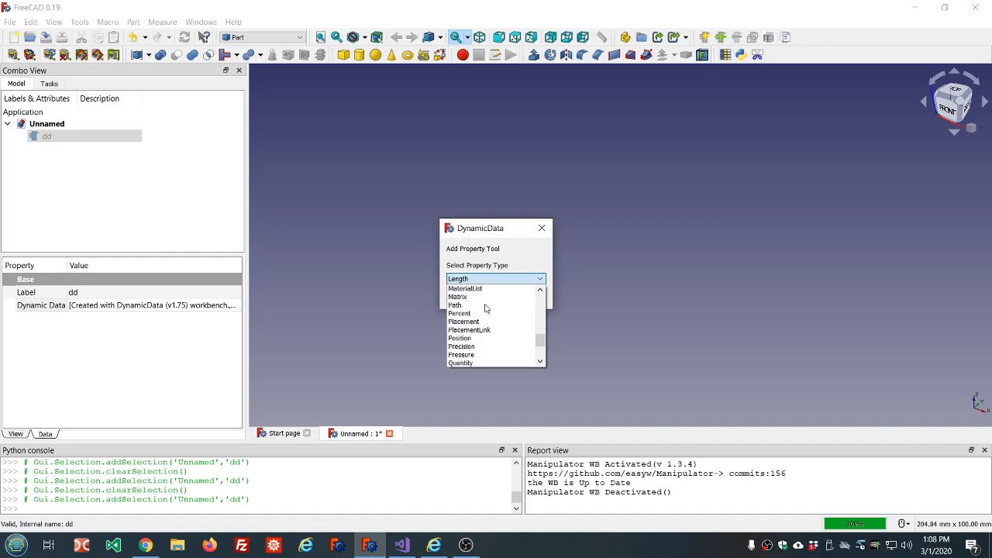
scroll(486, 308, "up", 2)
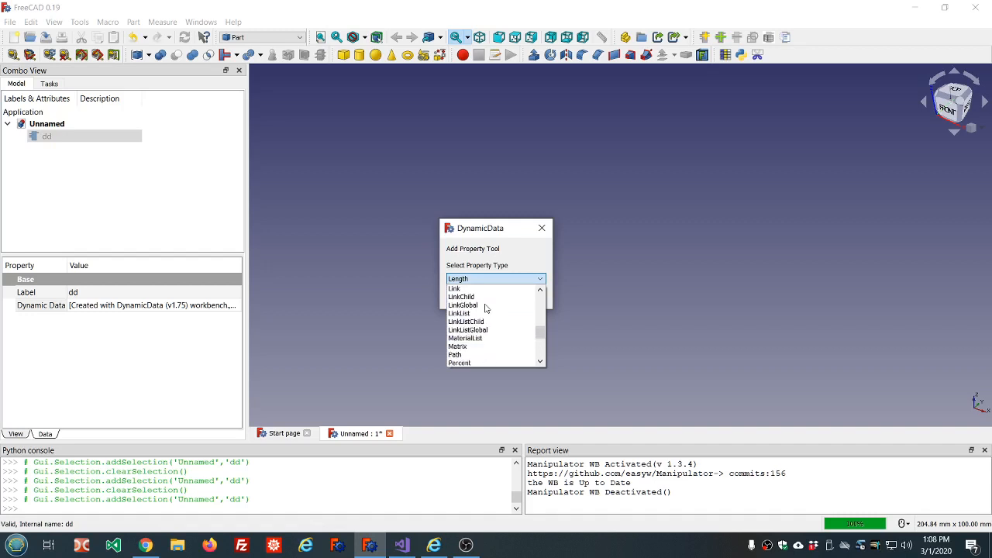
scroll(486, 309, "up", 1)
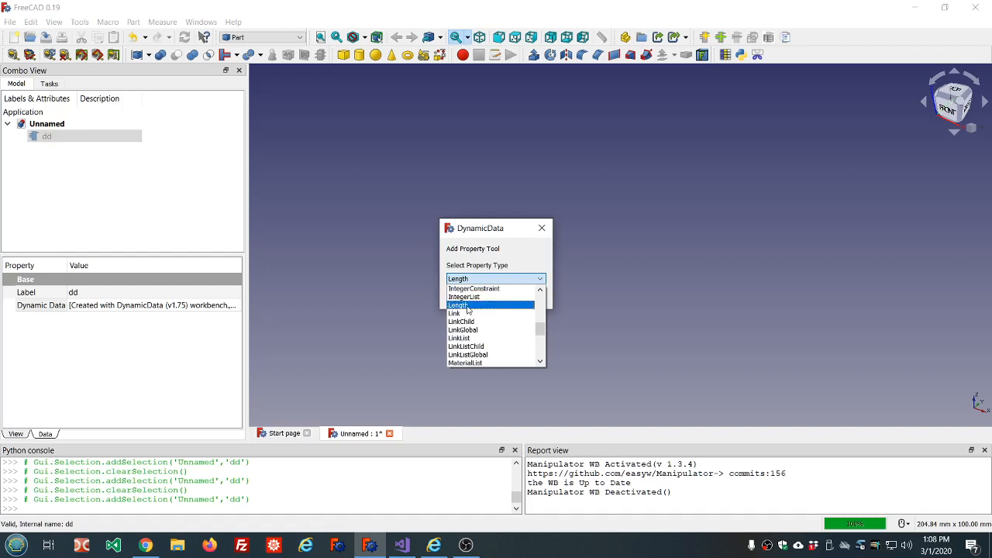
left_click(482, 306)
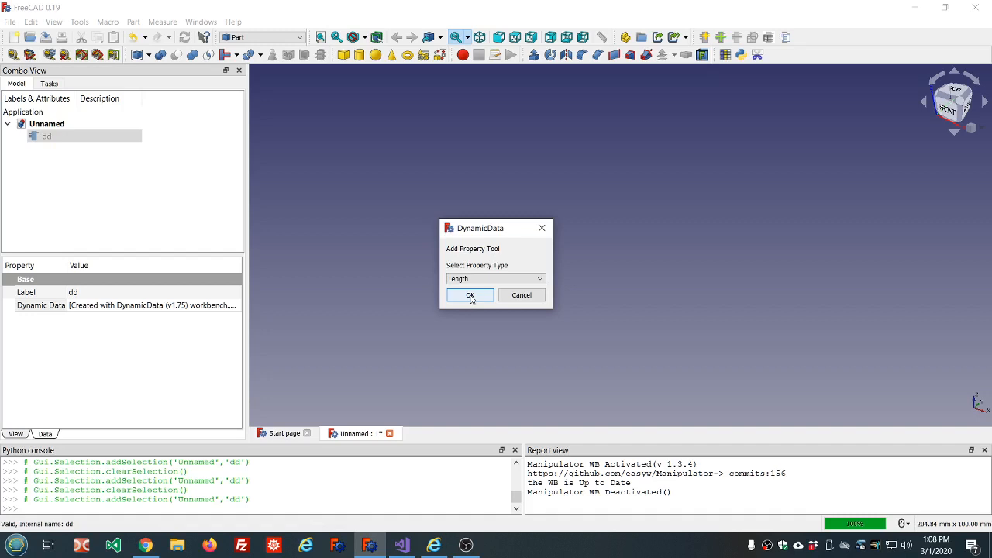
Examine the full list of property types, including the frequently used ones listed ahead of the alphabetical entries
left_click(508, 280)
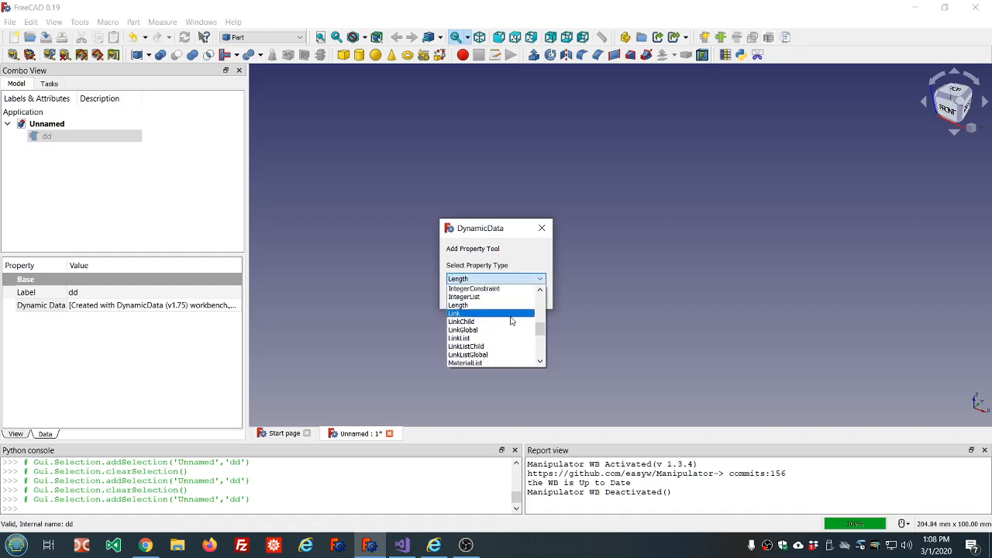
scroll(511, 320, "up", 3)
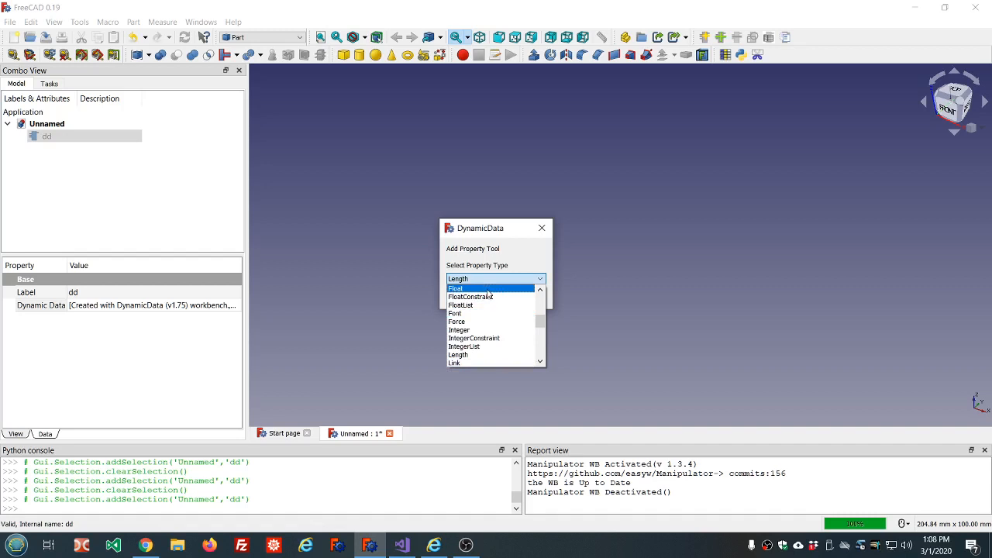
scroll(488, 299, "up", 2)
scroll(482, 337, "down", 7)
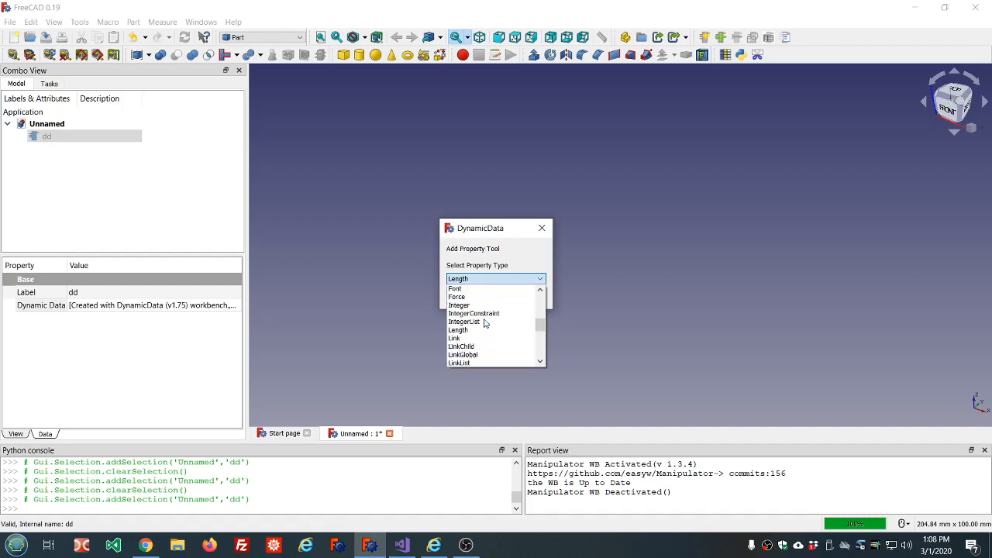
scroll(482, 346, "down", 3)
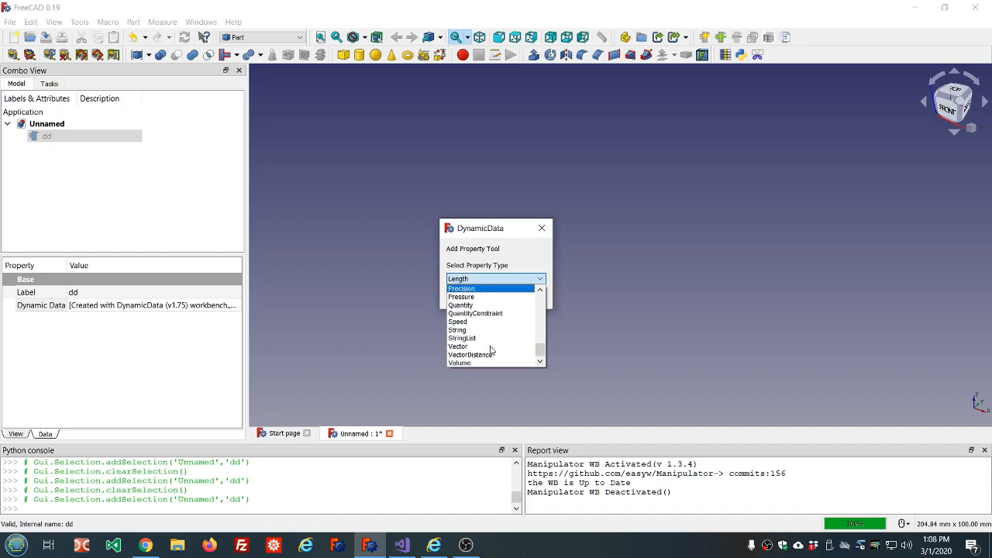
scroll(488, 348, "up", 14)
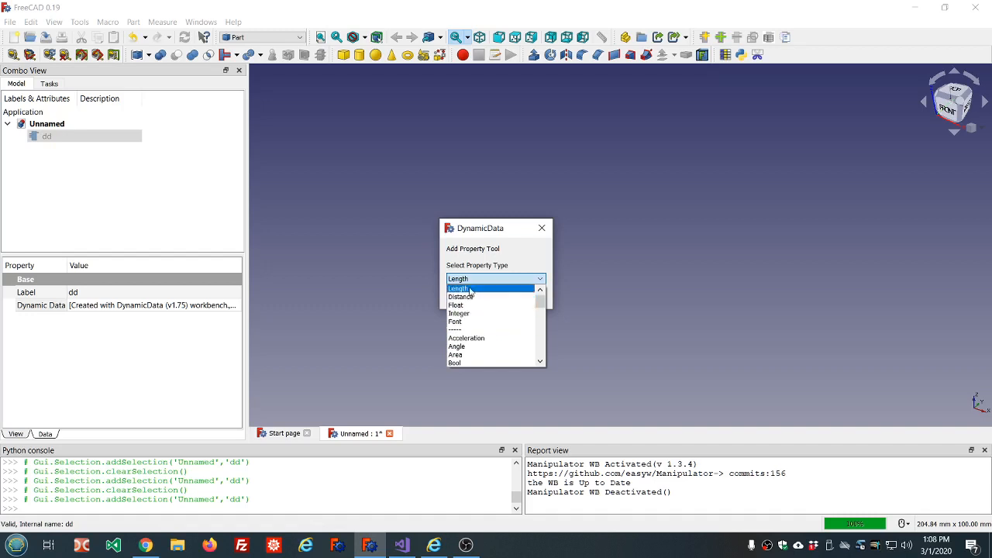
scroll(475, 324, "down", 1)
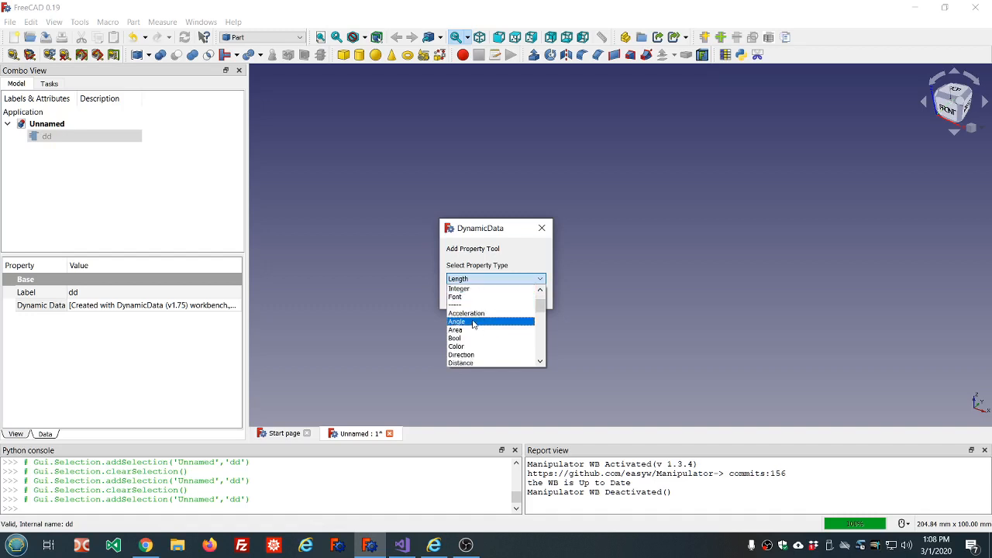
scroll(475, 324, "down", 1)
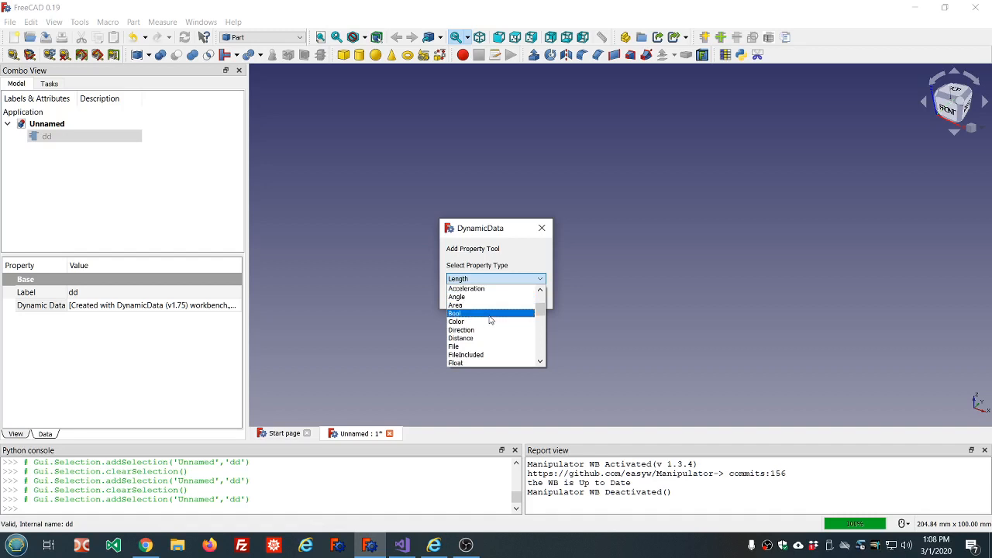
scroll(490, 319, "down", 1)
scroll(490, 320, "down", 2)
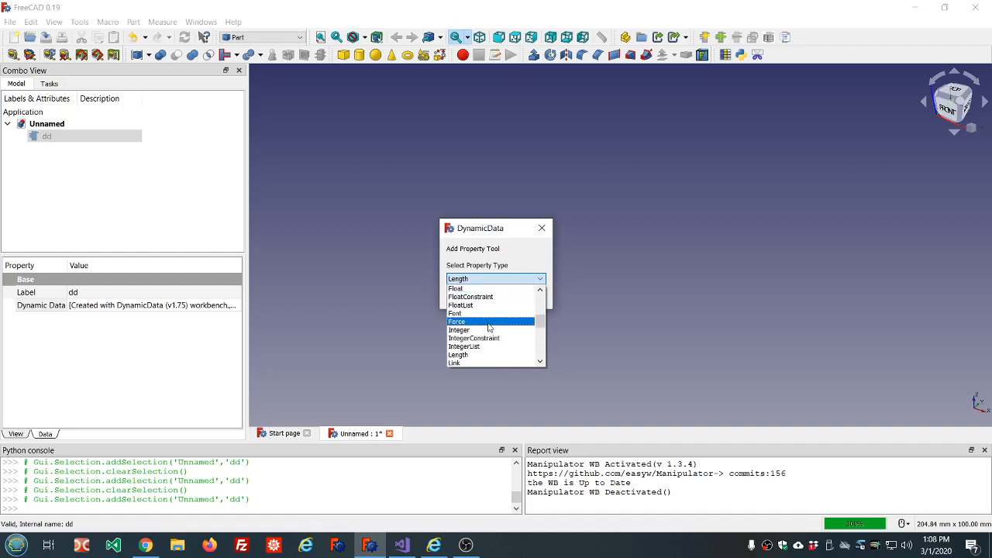
scroll(489, 327, "down", 2)
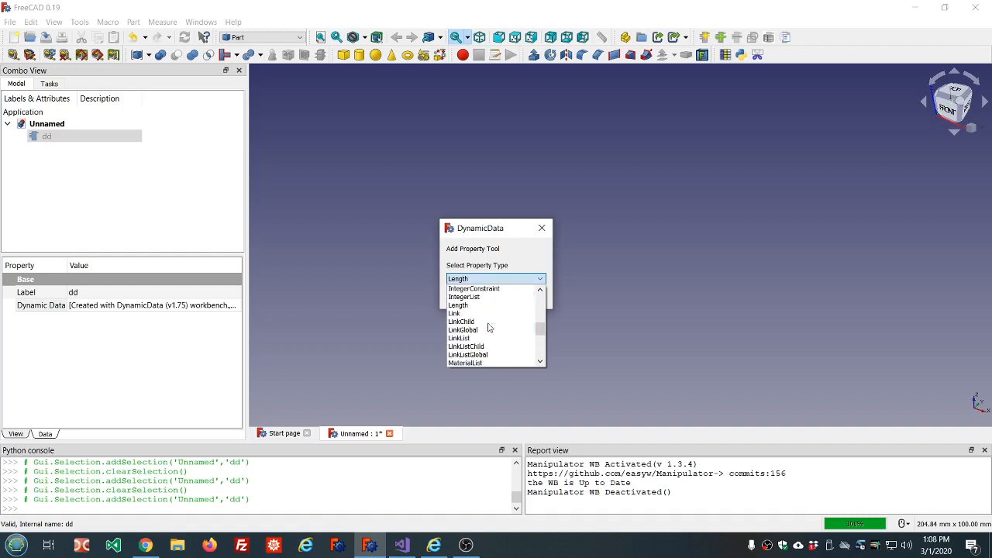
scroll(474, 307, "up", 7)
Add a Length property named Length in DefaultGroup with its value left empty, then reselect dd to show it
left_click(474, 288)
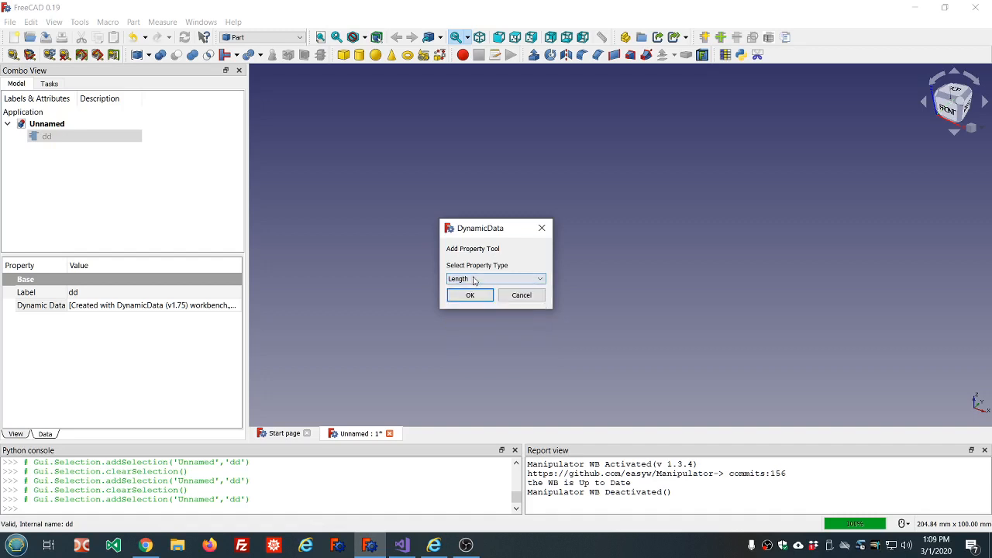
left_click(470, 296)
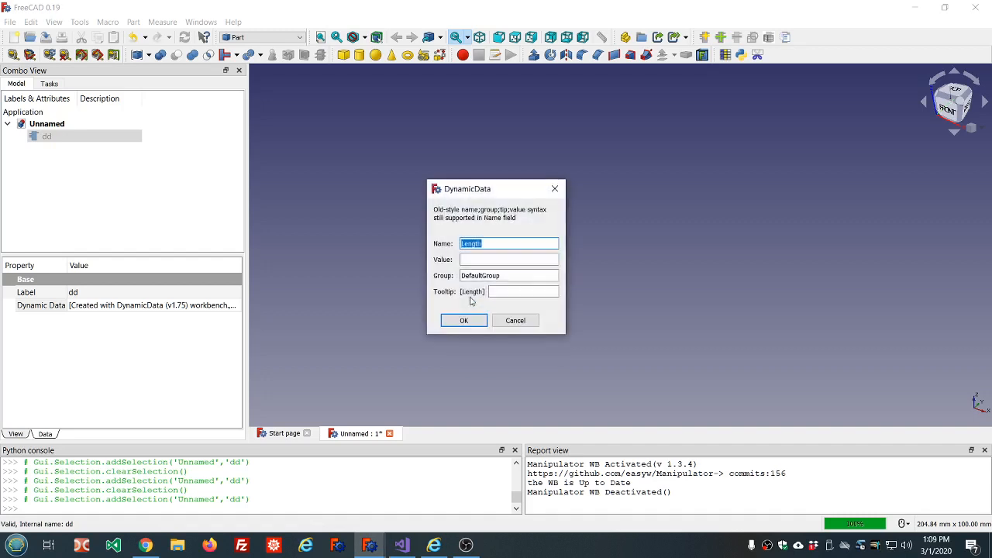
left_click(490, 260)
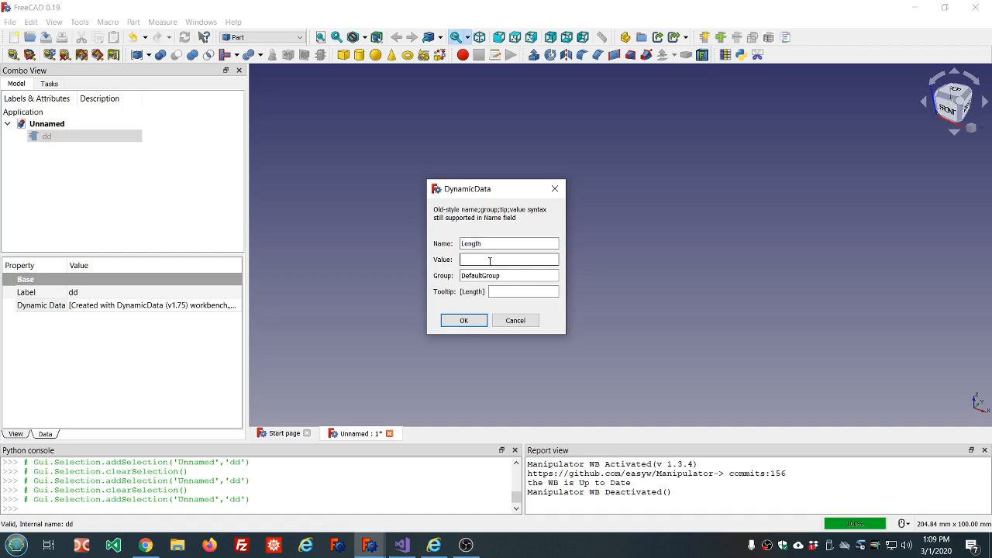
left_click(464, 322)
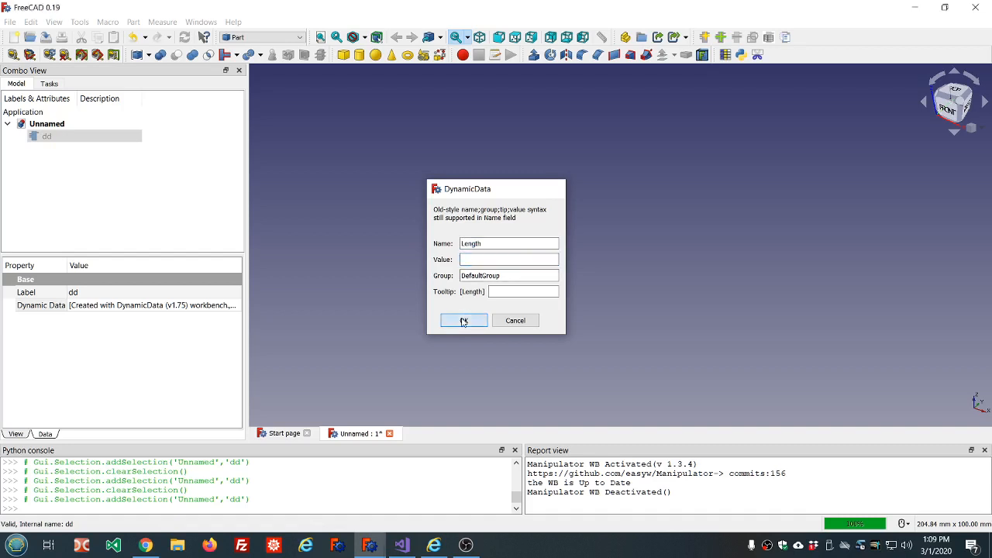
left_click(192, 187)
left_click(47, 136)
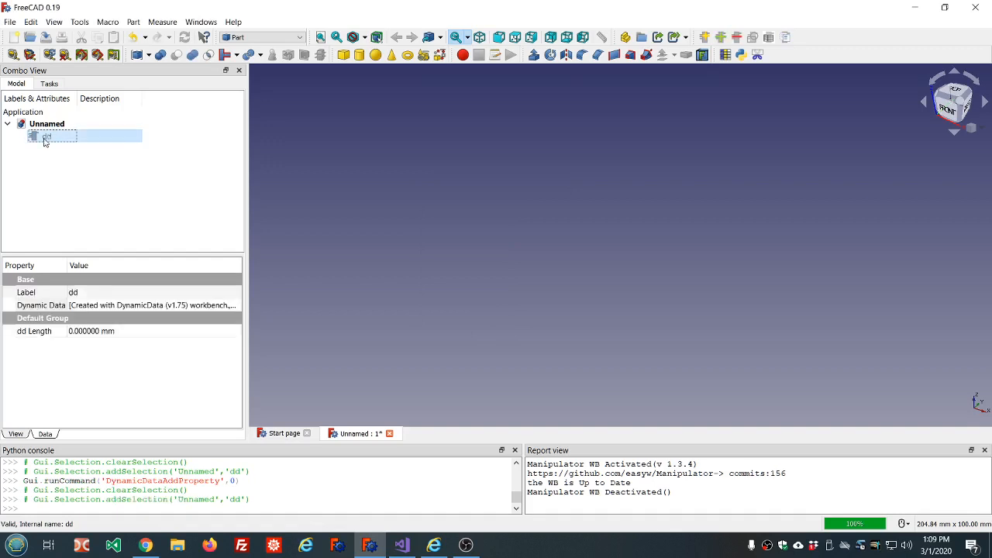
left_click(34, 334)
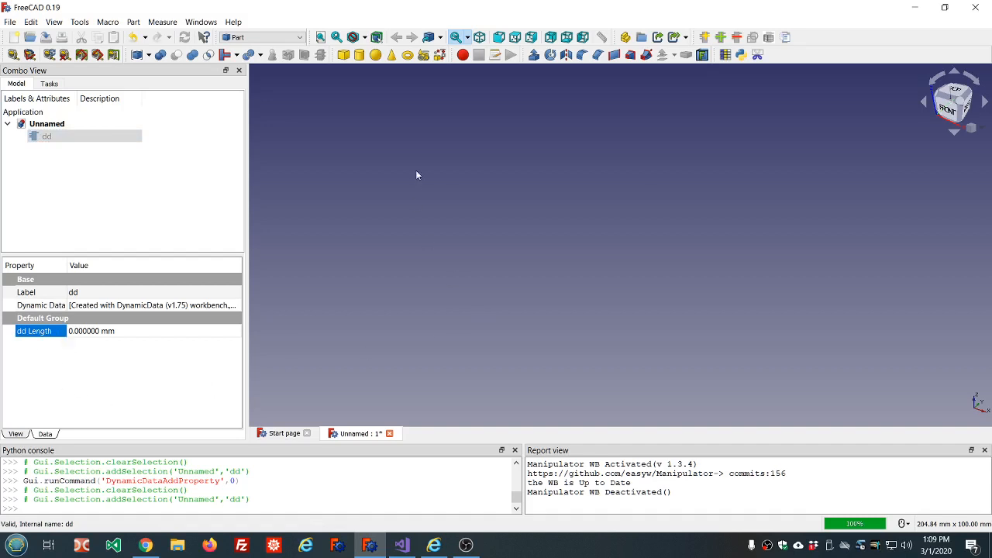
Create a cube solid in the document
left_click(344, 56)
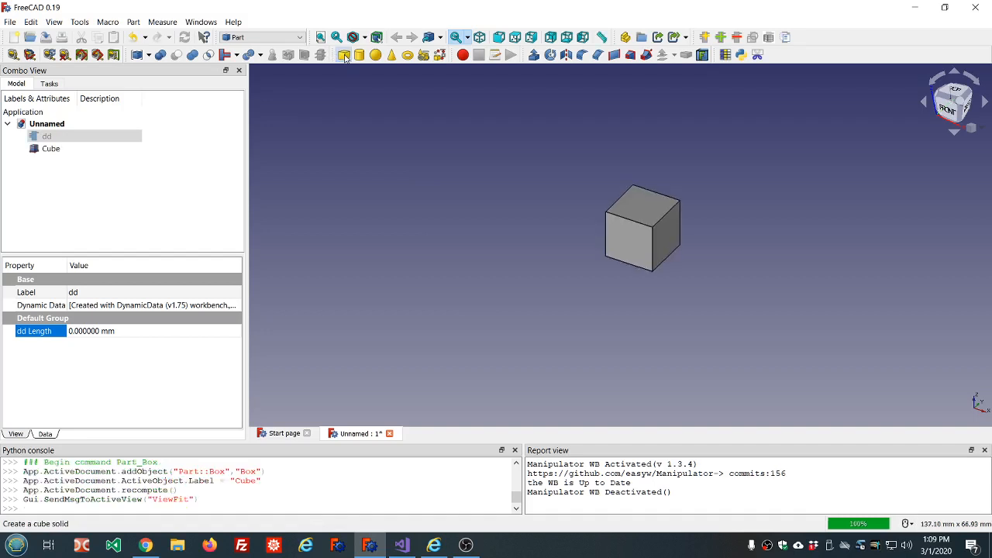
scroll(394, 194, "down", 4)
scroll(441, 188, "up", 2)
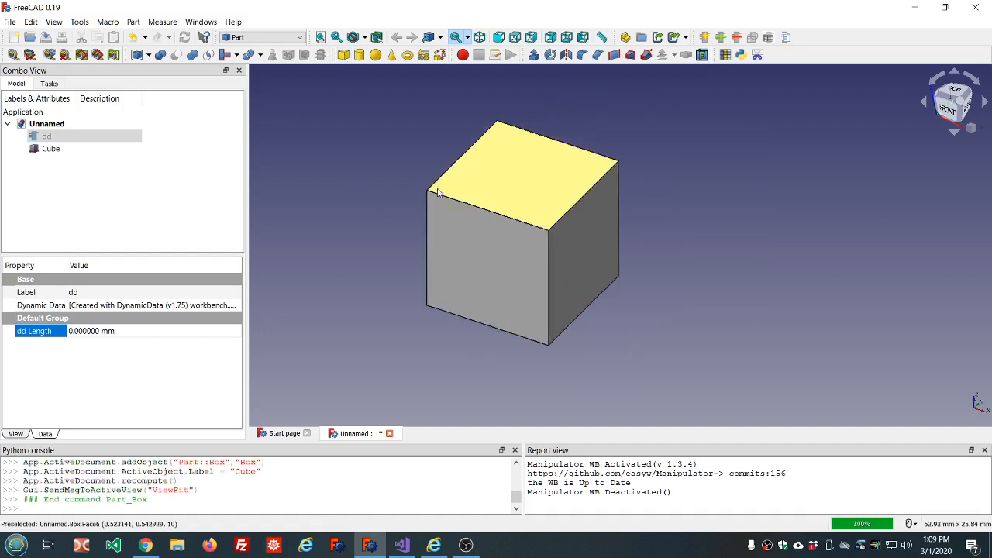
Link the Cube's Length to the container's property with the expression dd.ddLength and clear the selection
left_click(85, 197)
left_click(51, 149)
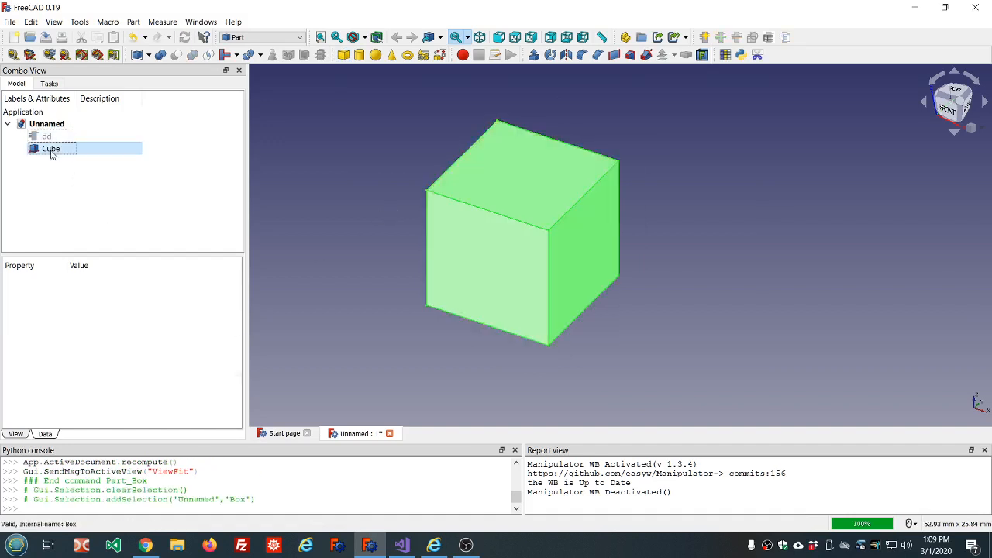
left_click(143, 370)
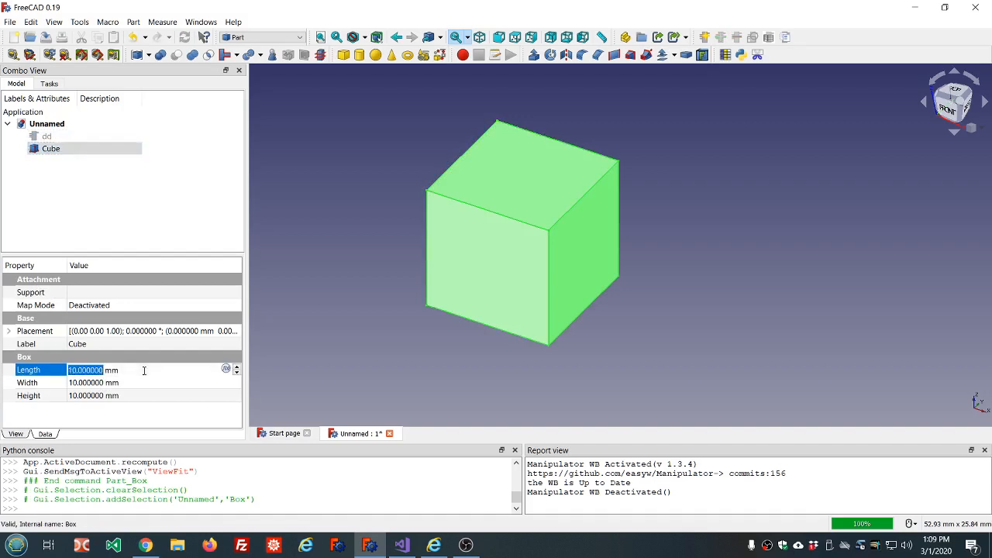
left_click(225, 370)
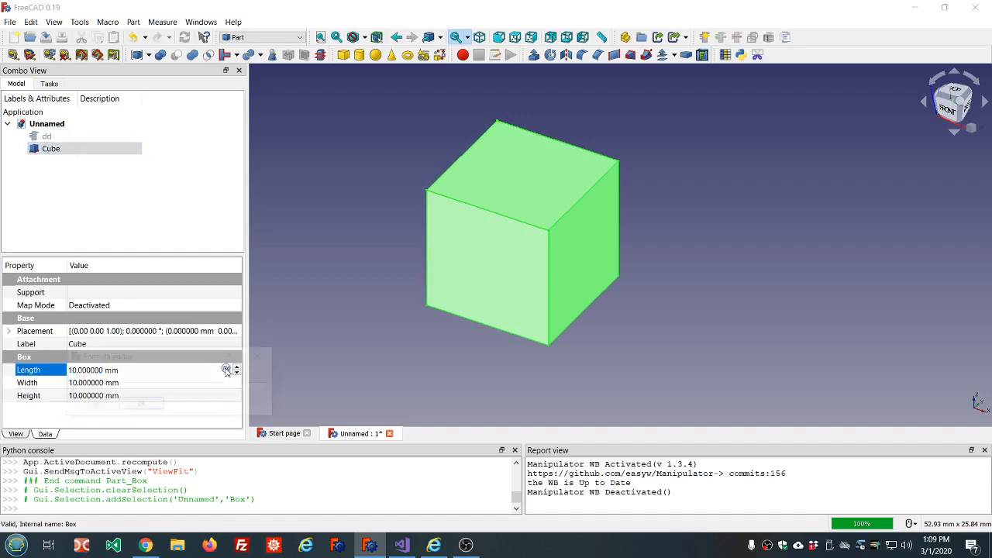
type("dd.dd")
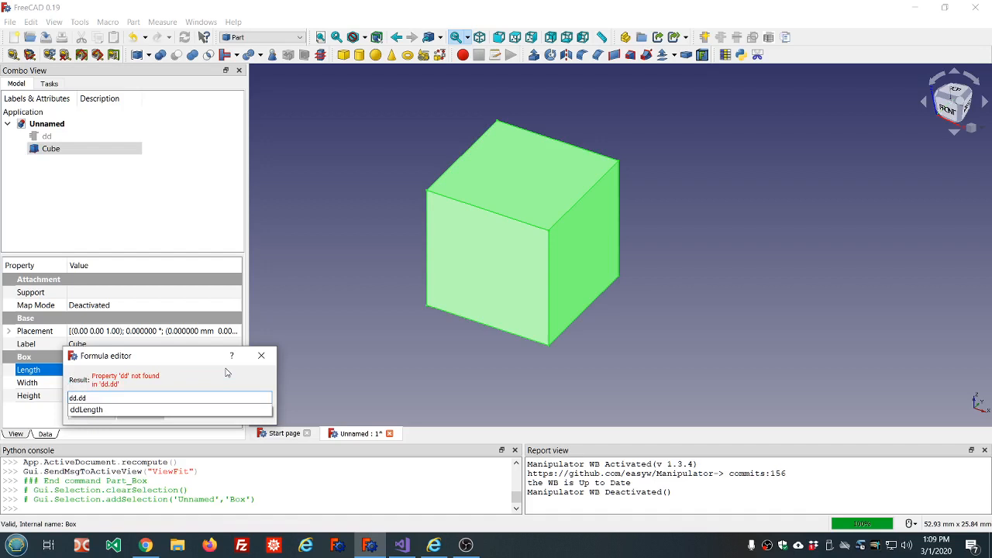
key("Down")
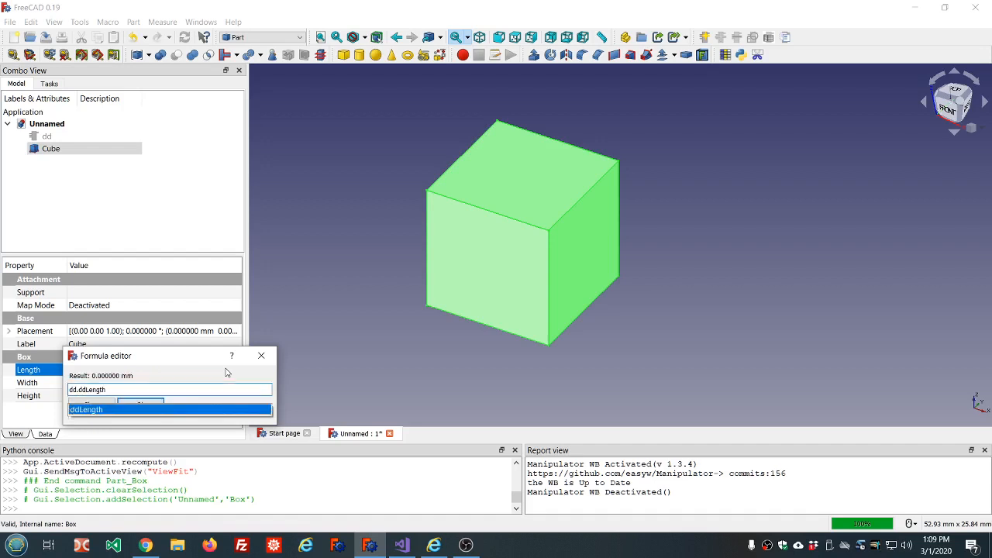
key("Return")
key("Return")
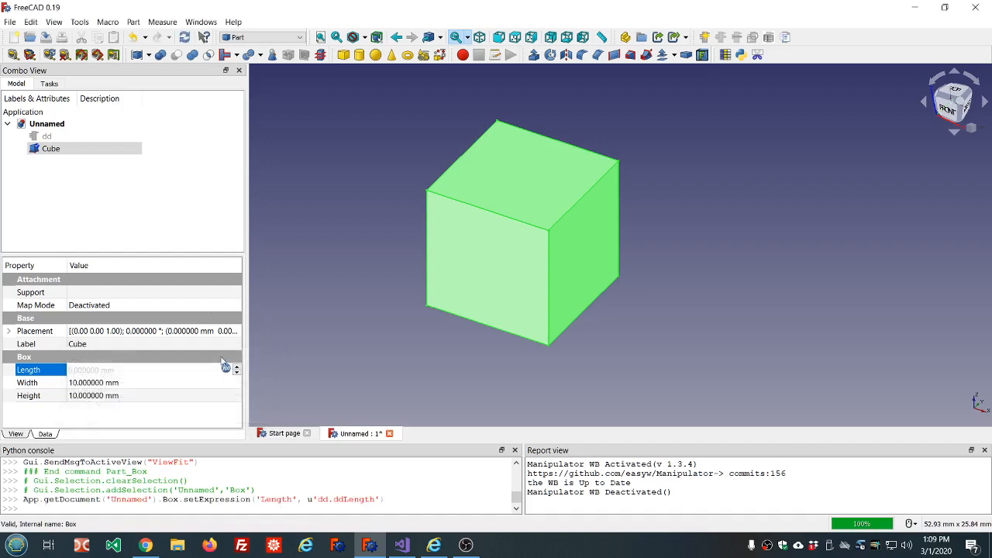
left_click(197, 189)
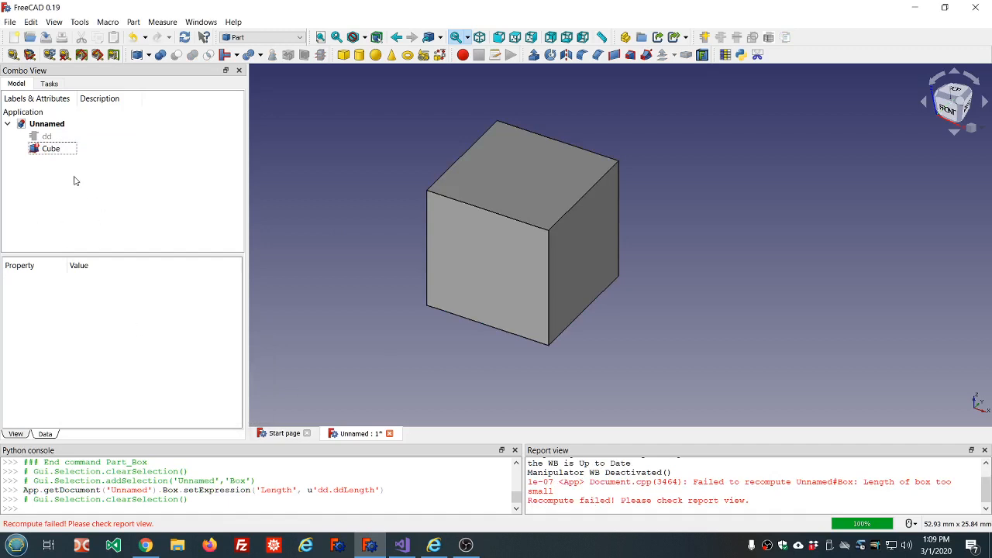
Set the dd object's dd Length property to 1 mm and clear the selection
left_click(48, 137)
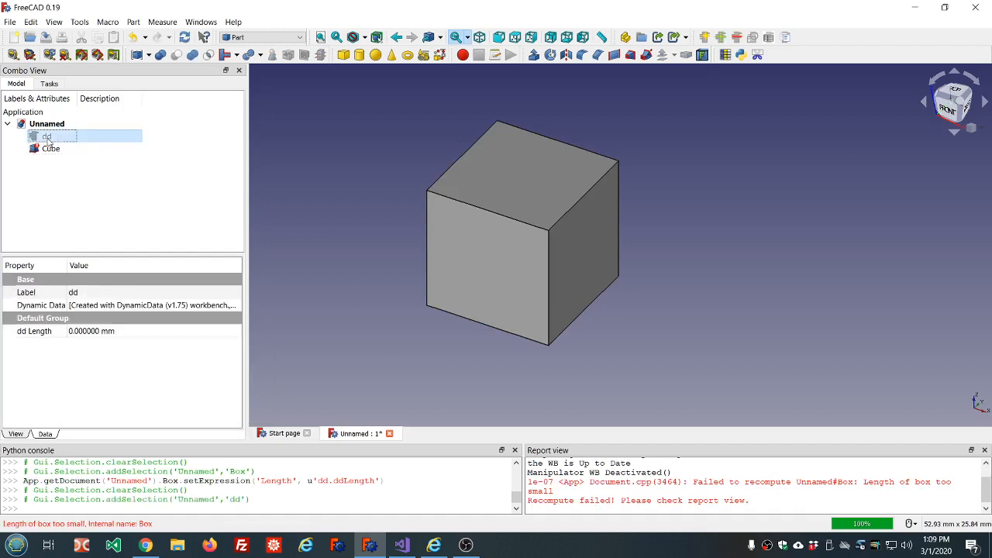
left_click(140, 332)
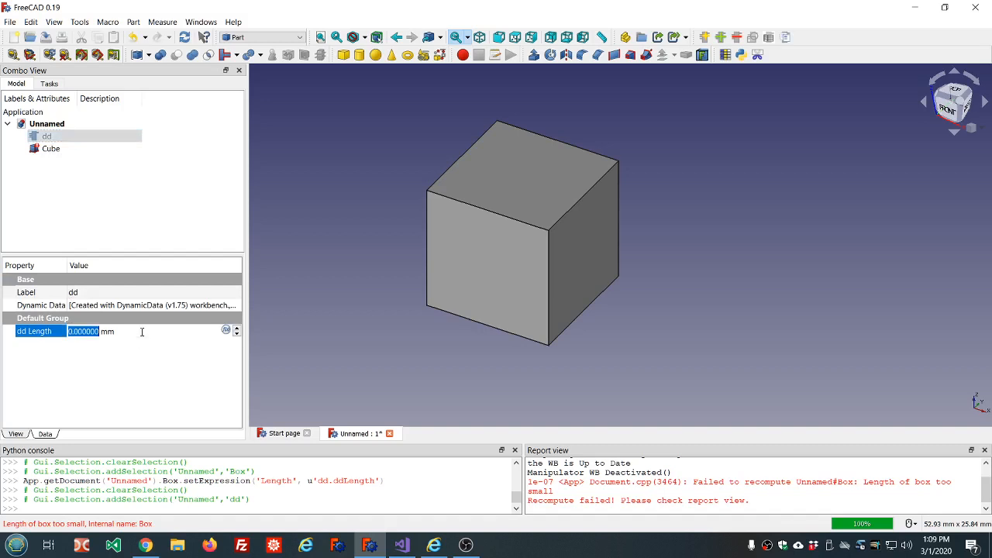
scroll(142, 332, "up", 1)
left_click(150, 211)
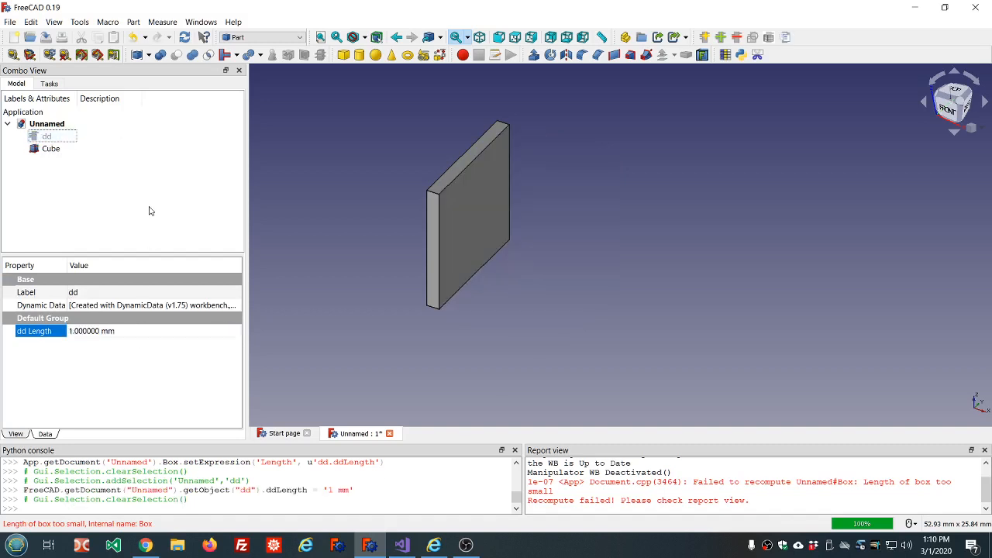
Raise the dd object's dd Length property to 10 mm and on to 18 mm to resize the linked Cube
left_click(51, 148)
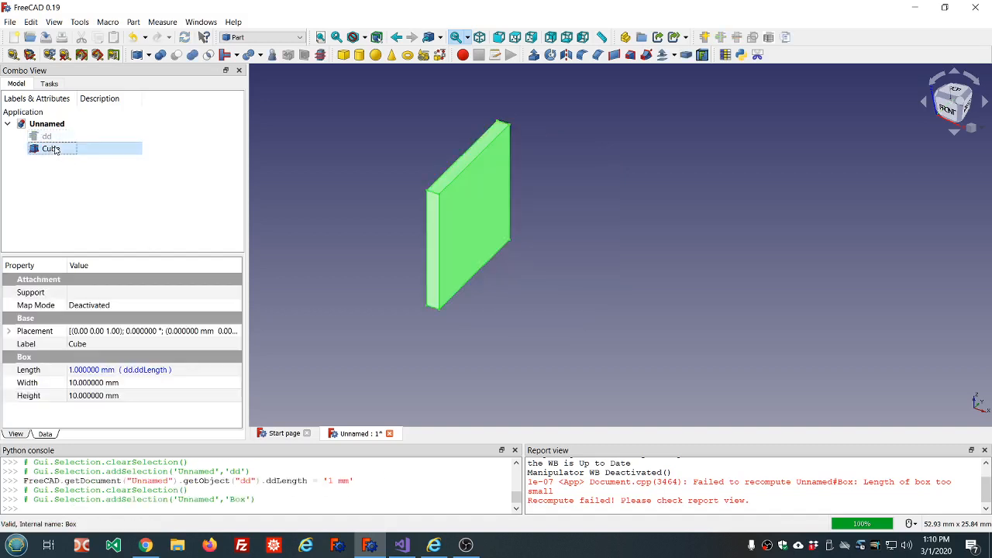
left_click(46, 136)
left_click(147, 331)
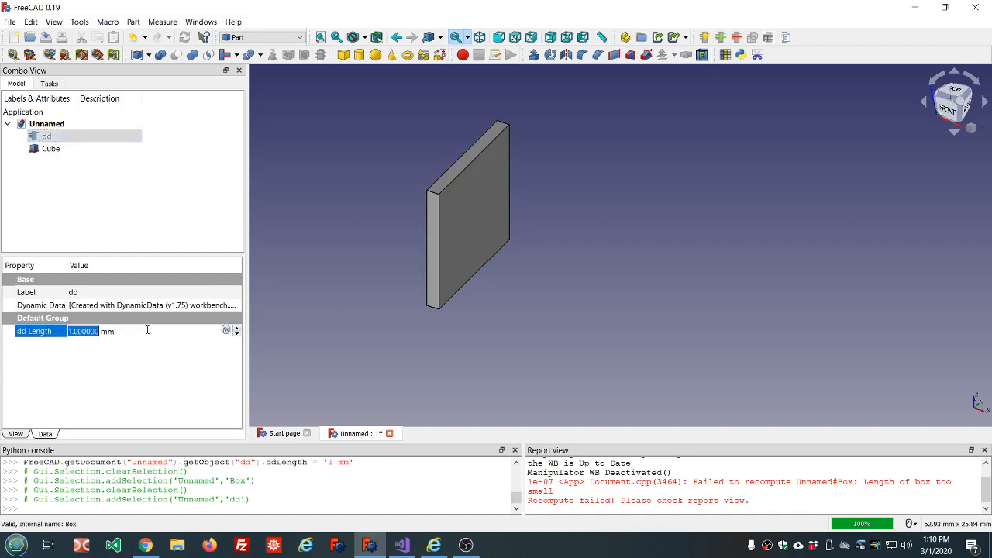
scroll(148, 332, "up", 9)
left_click(145, 364)
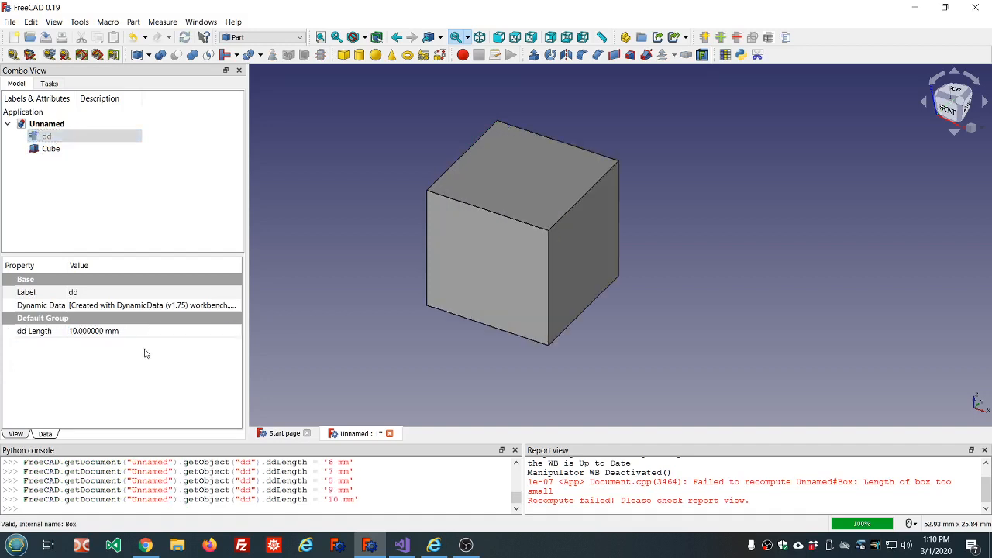
left_click(146, 332)
scroll(147, 331, "up", 8)
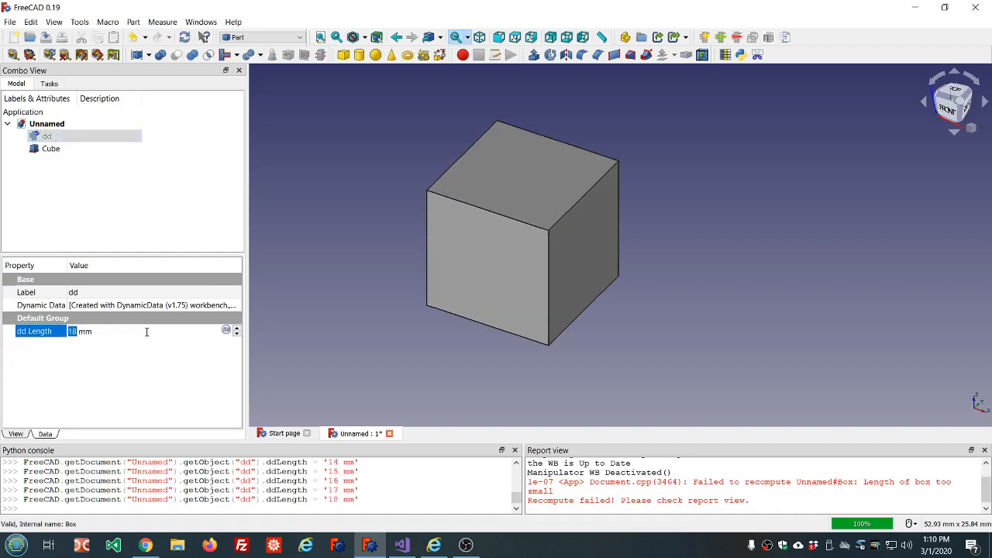
left_click(127, 377)
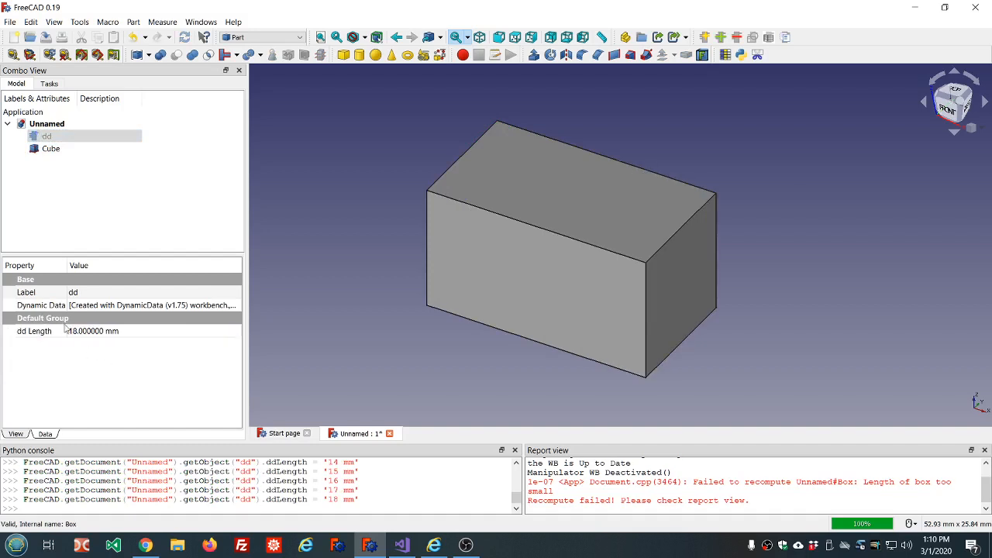
Check the Cube's linked length, reselect dd, and clear the messages in the Report view
left_click(61, 147)
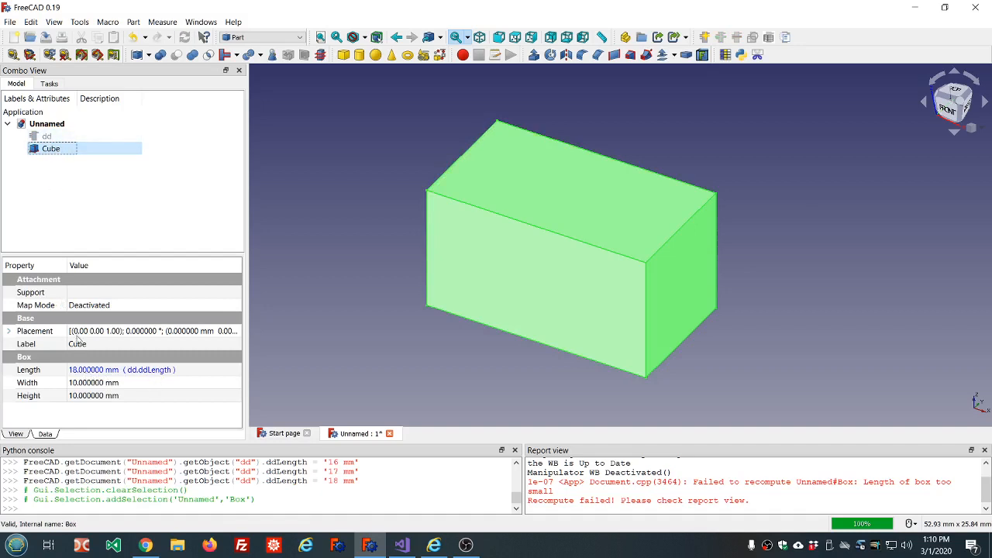
left_click(48, 138)
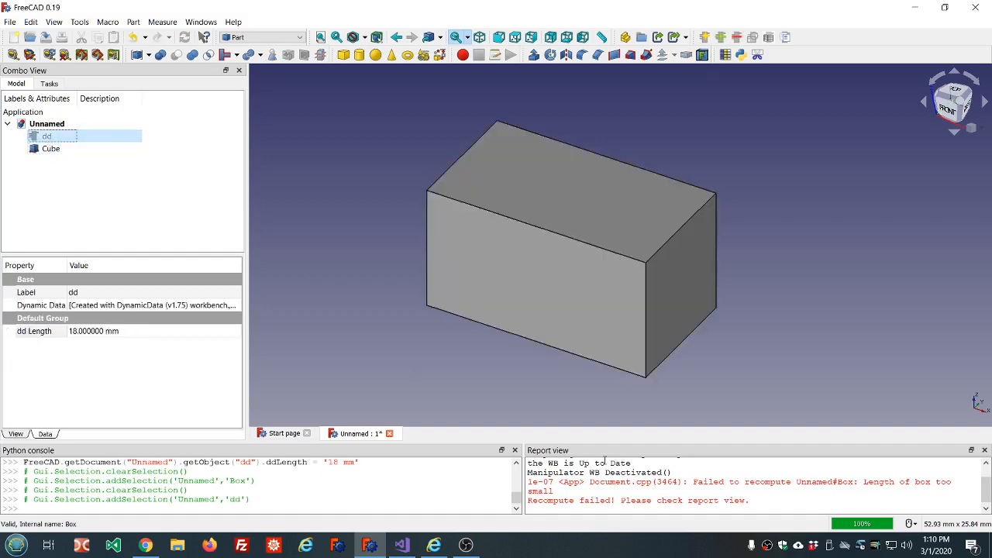
right_click(639, 406)
left_click(680, 463)
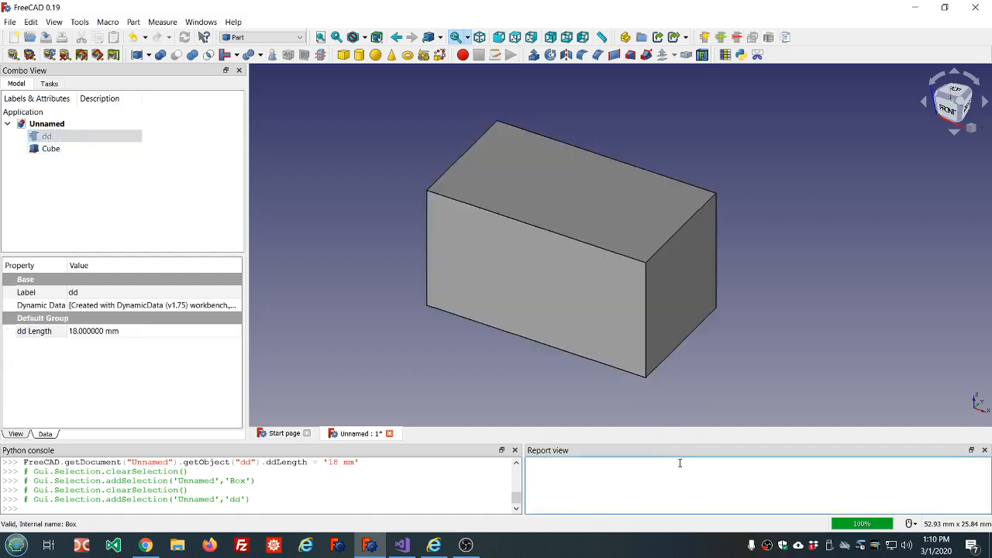
scroll(778, 369, "down", 5)
scroll(830, 366, "up", 5)
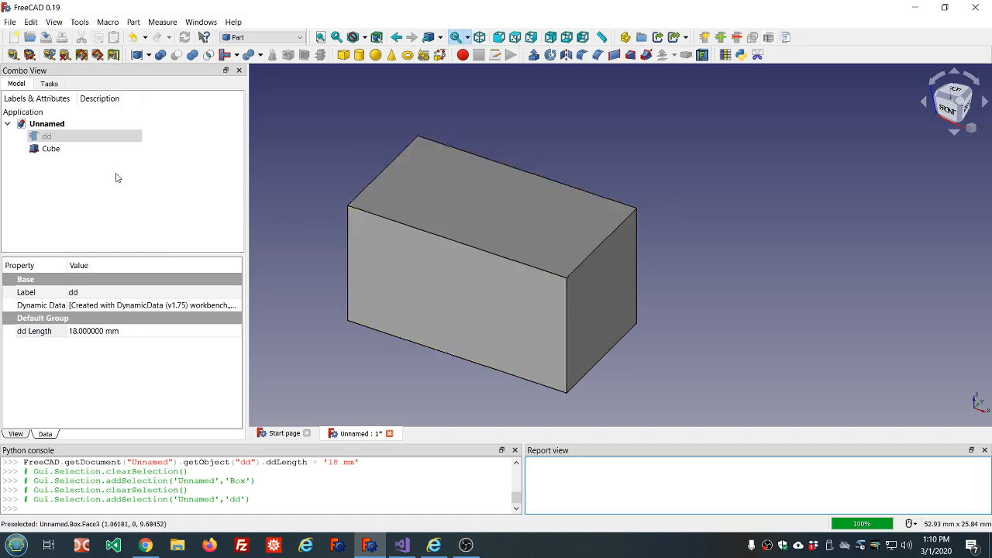
Add a Length property named Height with value 12 mm in DefaultGroup to dd, then reselect dd to show it
left_click(52, 151)
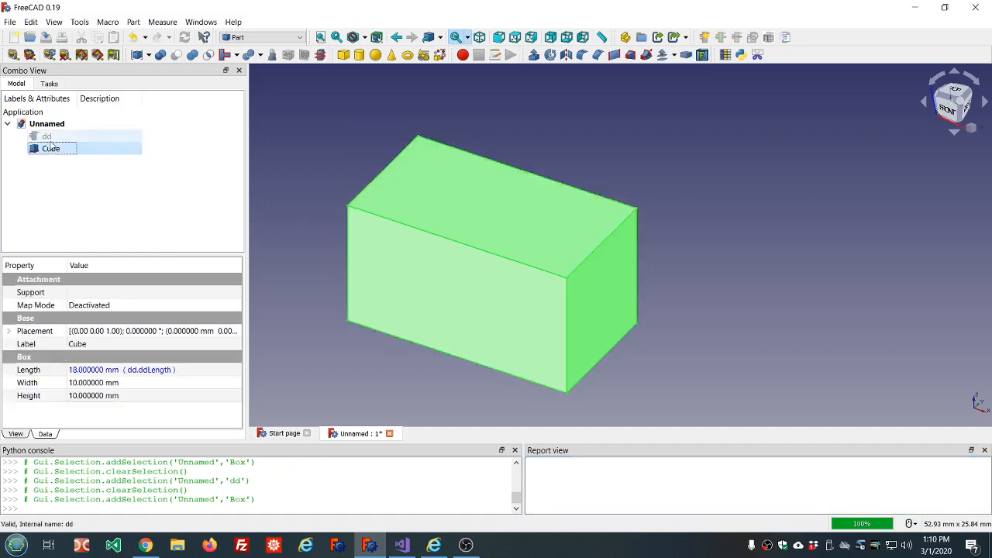
left_click(49, 139)
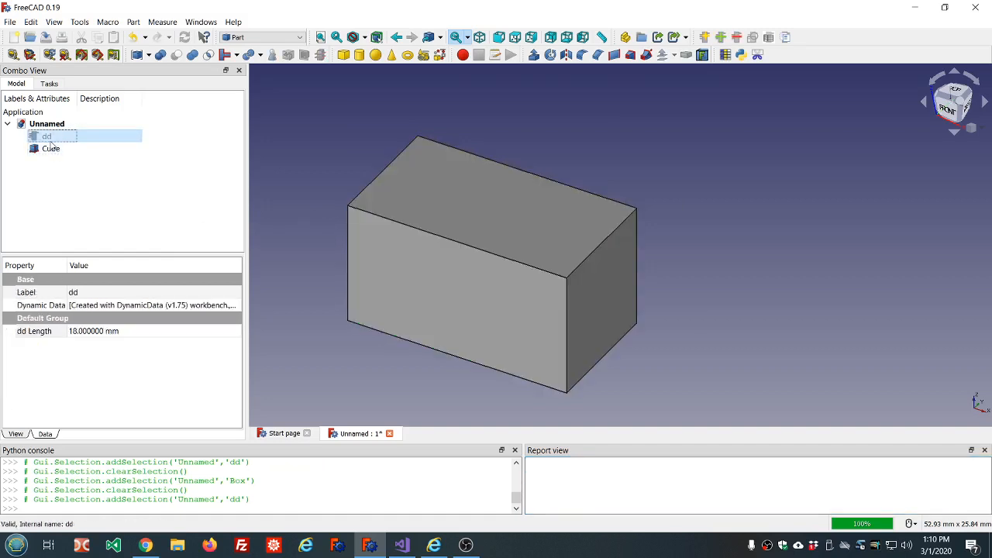
left_click(721, 37)
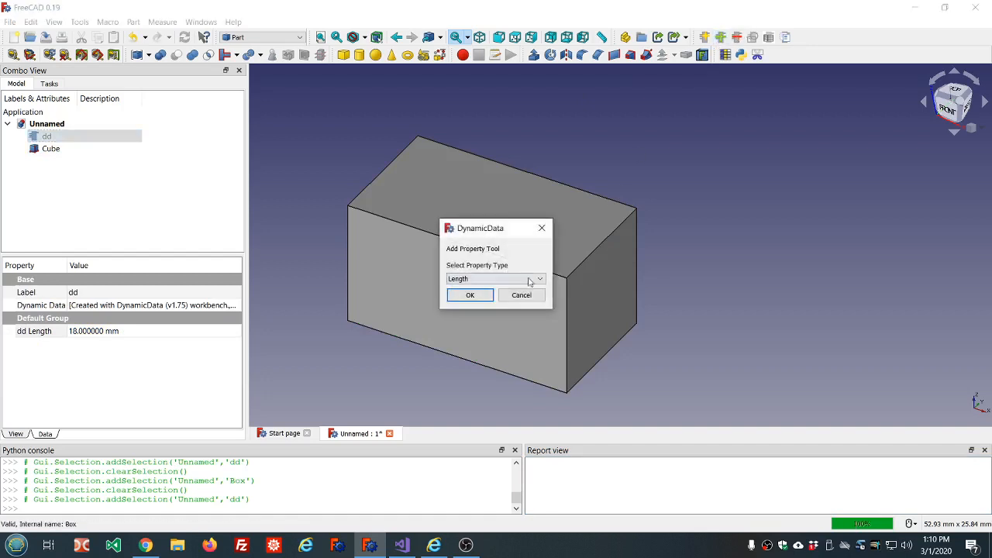
left_click(469, 297)
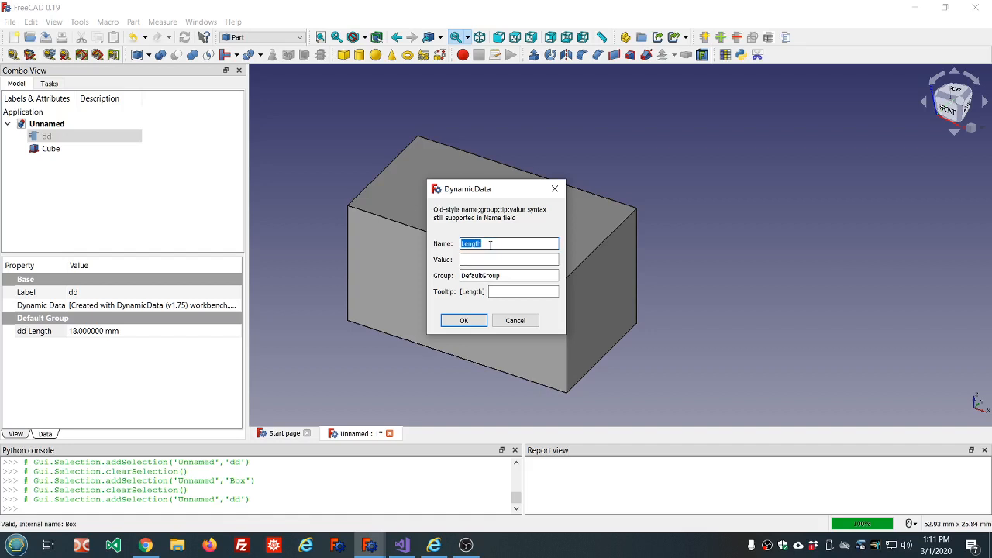
type("Heigh")
left_click(488, 259)
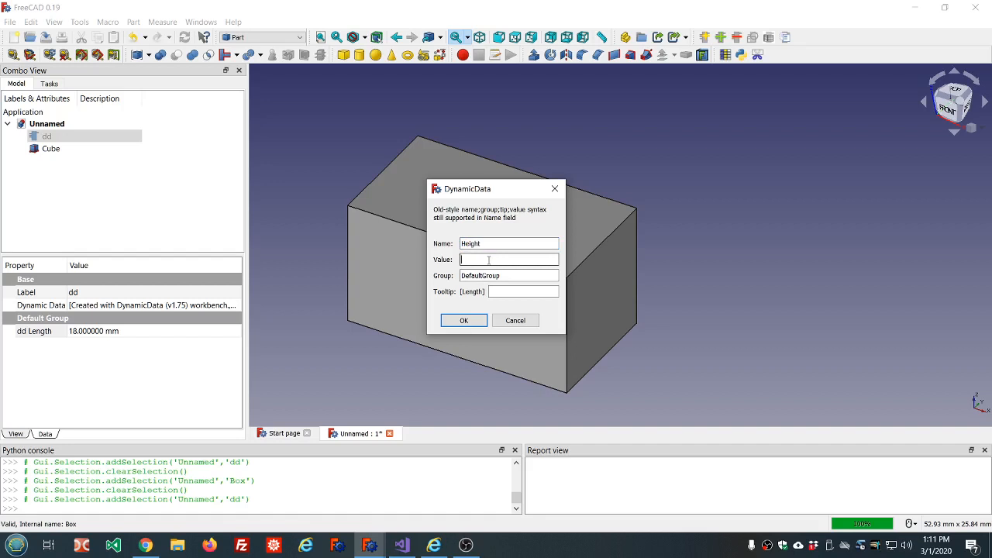
left_click(464, 321)
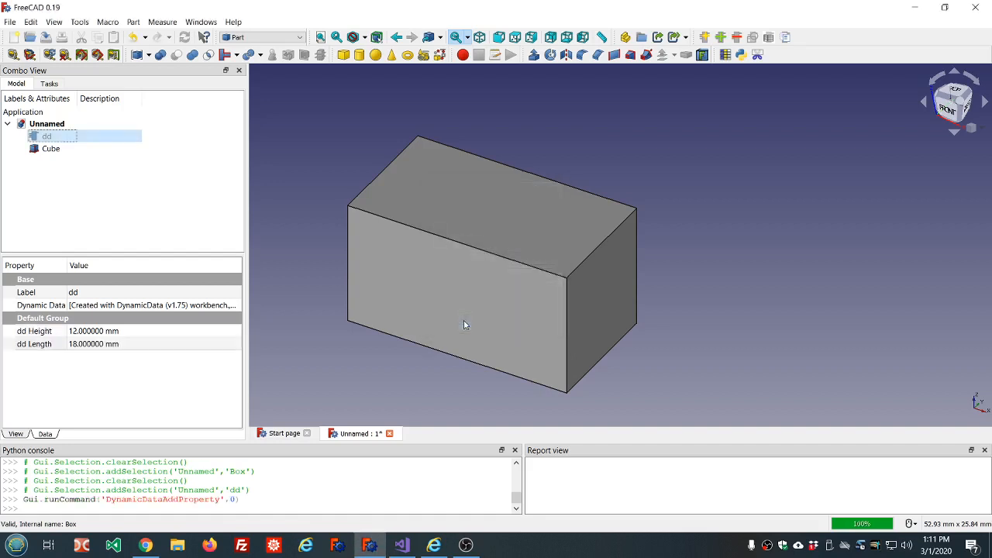
left_click(47, 165)
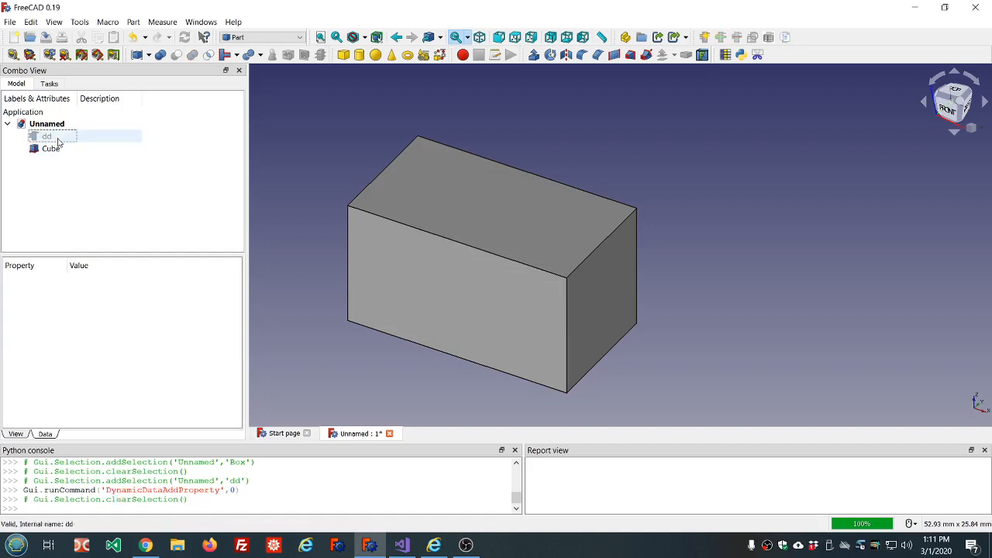
left_click(48, 137)
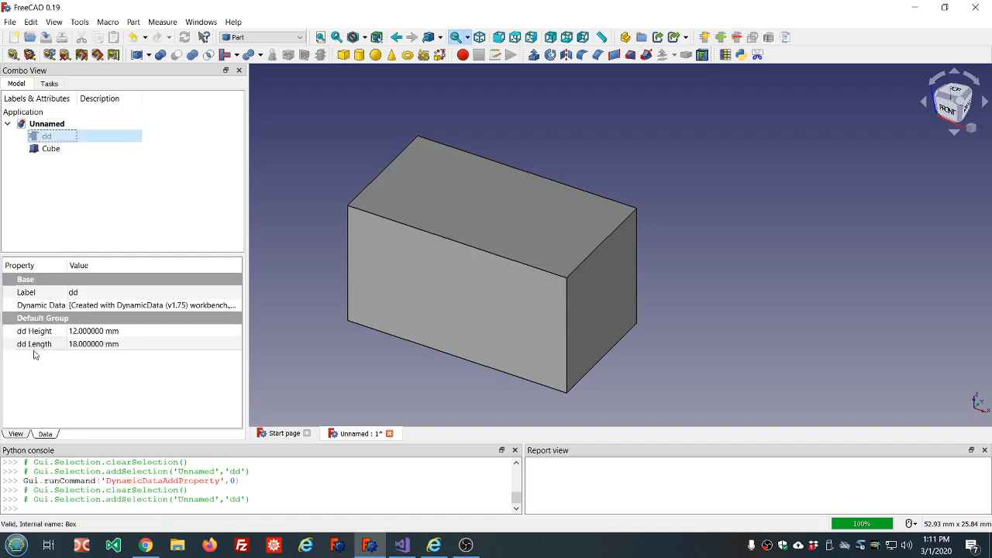
Link the Cube's Height to the container's property with the expression dd.ddHeight and clear the selection
left_click(50, 148)
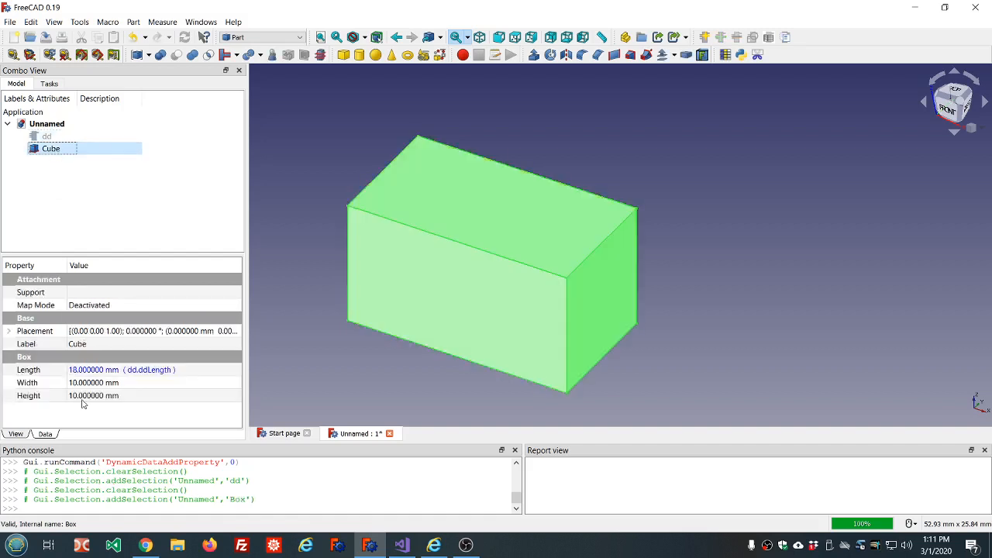
left_click(176, 398)
left_click(226, 396)
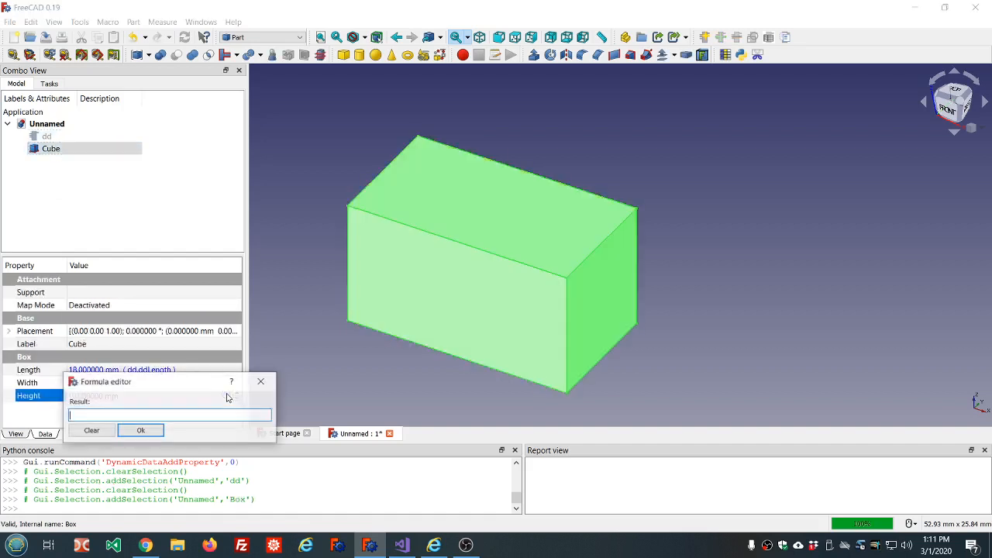
type("dd.dd")
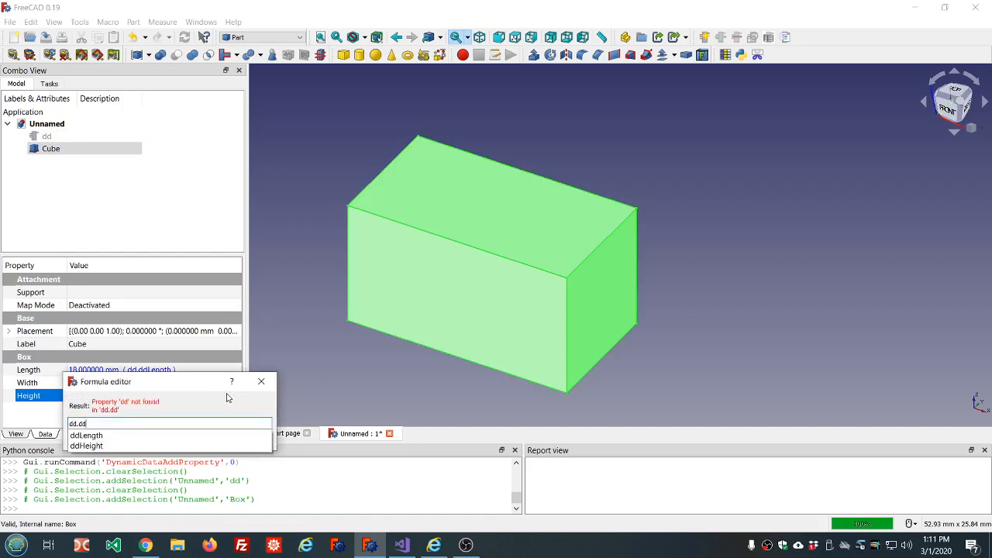
left_click(92, 448)
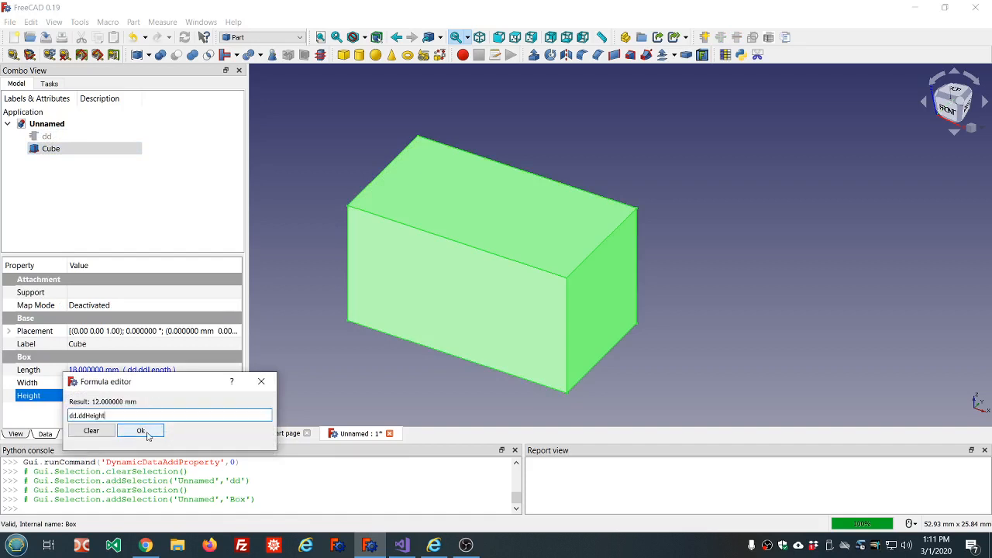
left_click(142, 434)
left_click(166, 193)
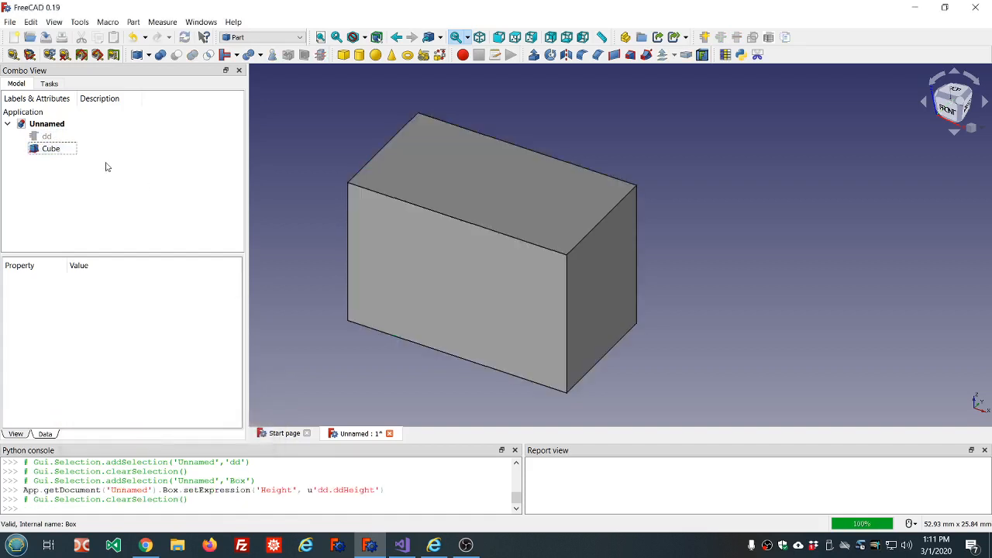
Vary the dd object's dd Height between 18 mm and 9 mm, ending at 17 mm, and clear the selection
left_click(48, 136)
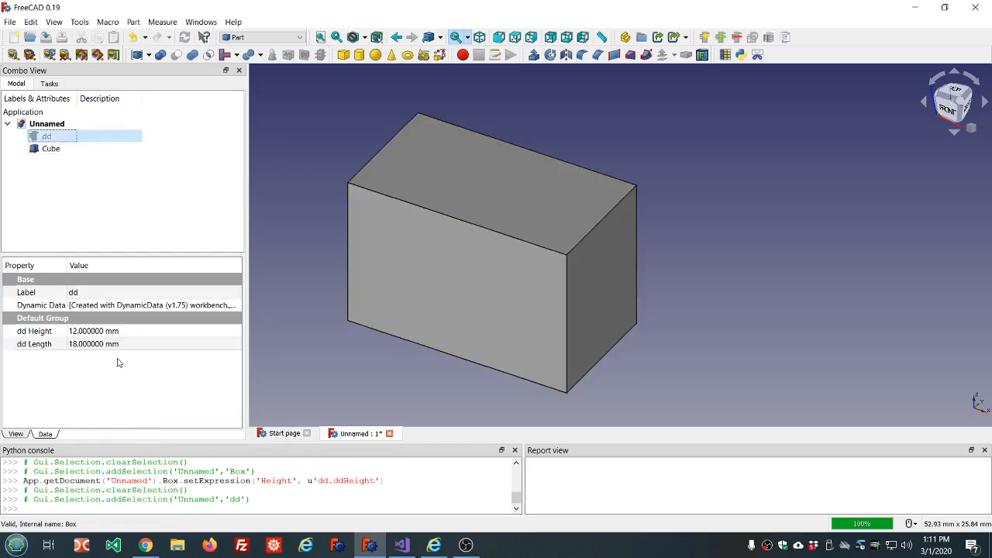
left_click(138, 343)
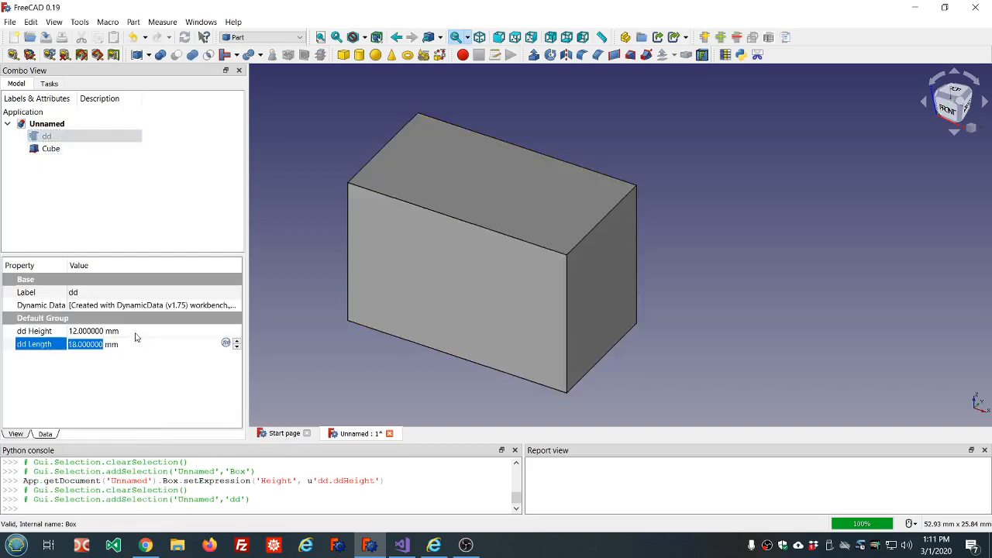
left_click(135, 334)
scroll(135, 333, "up", 6)
left_click(128, 346)
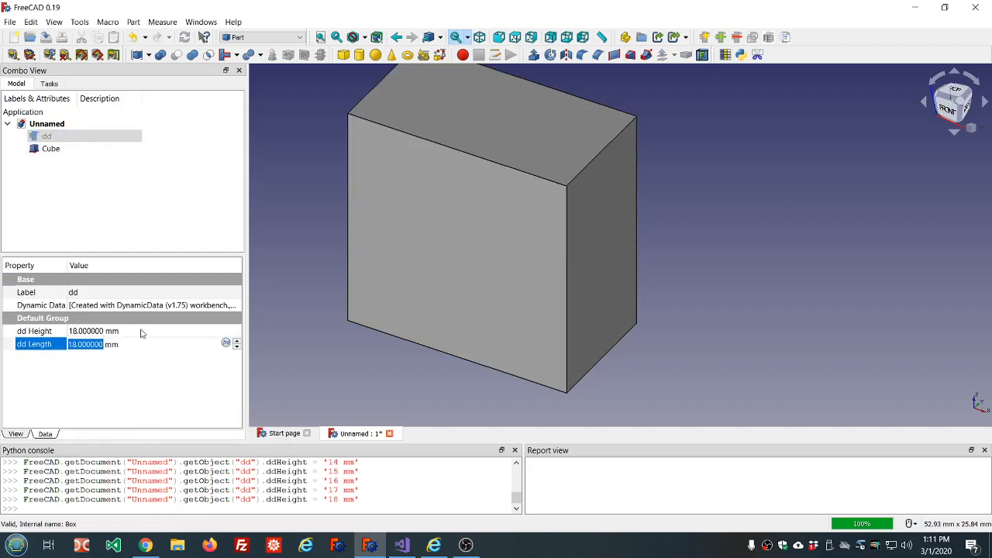
left_click(141, 333)
scroll(141, 333, "down", 9)
left_click(138, 346)
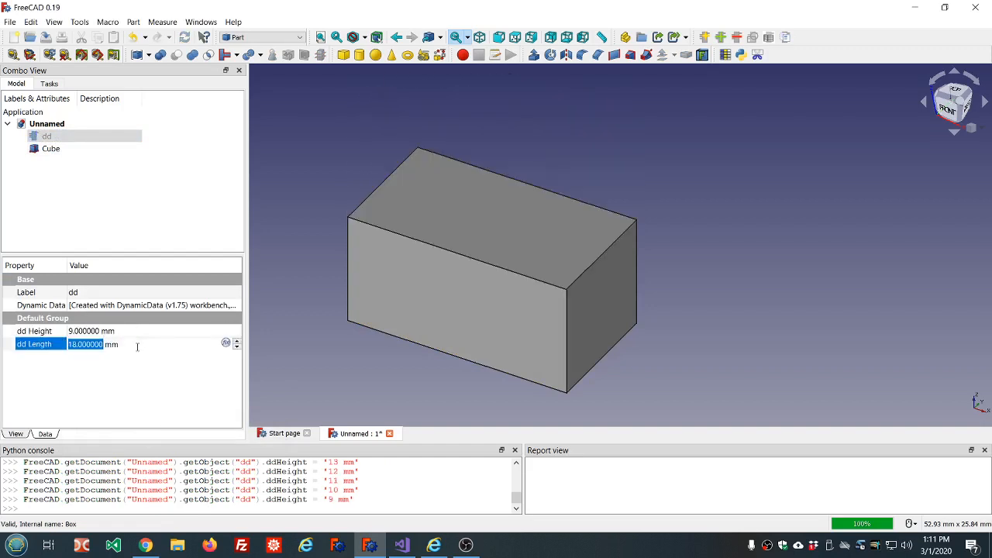
left_click(143, 333)
scroll(144, 332, "up", 5)
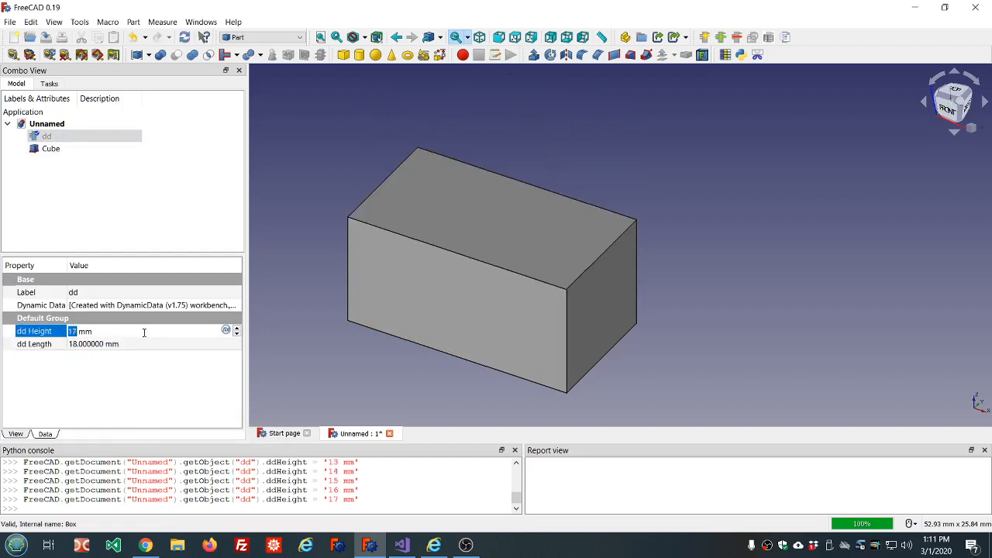
left_click(167, 210)
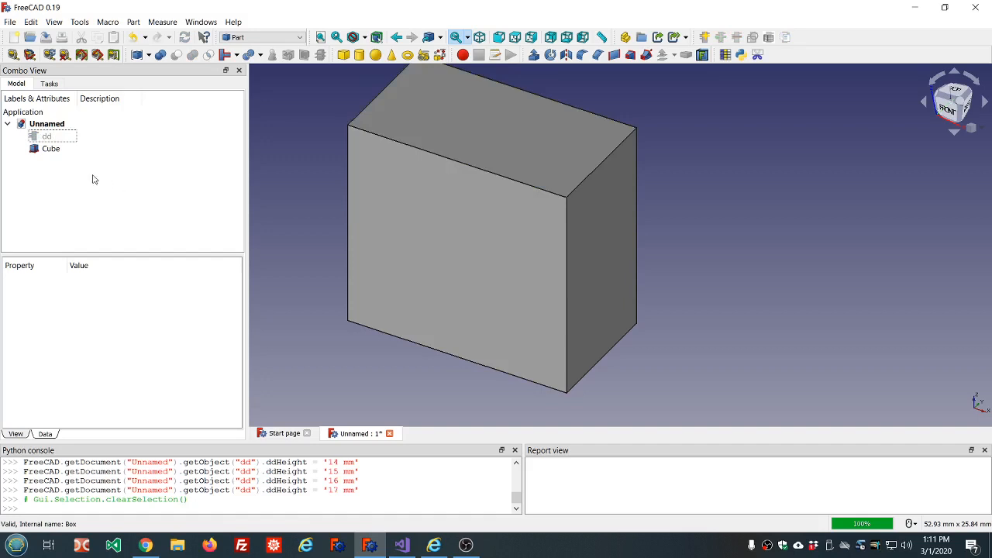
Select the Cube together with dd and start the property copy in the mode from Cube to a new dd property
left_click(48, 137)
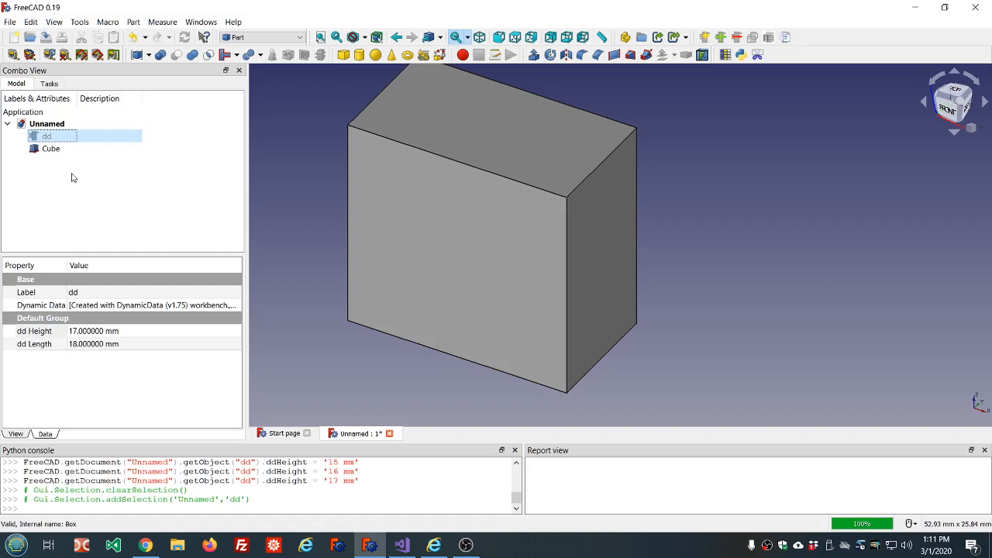
left_click(52, 149)
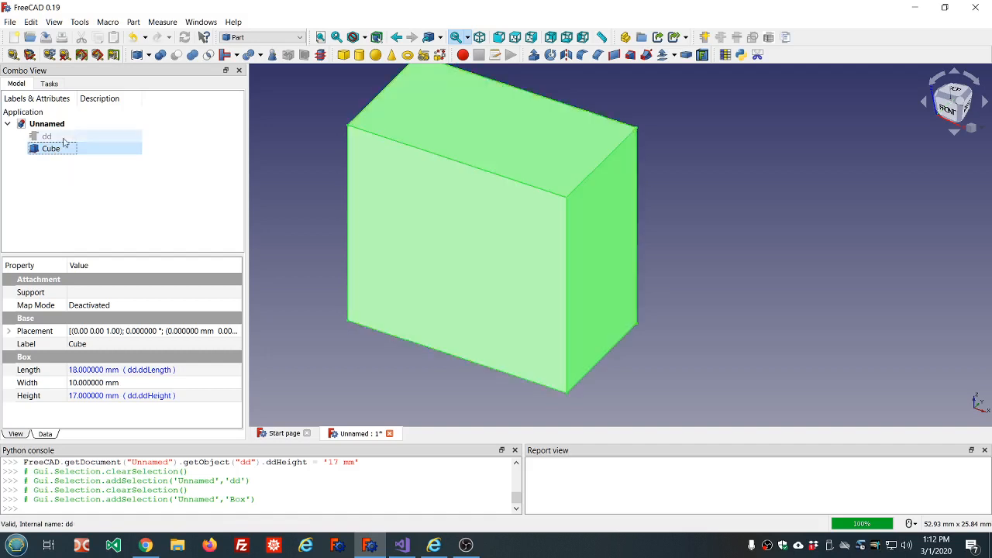
left_click(63, 141)
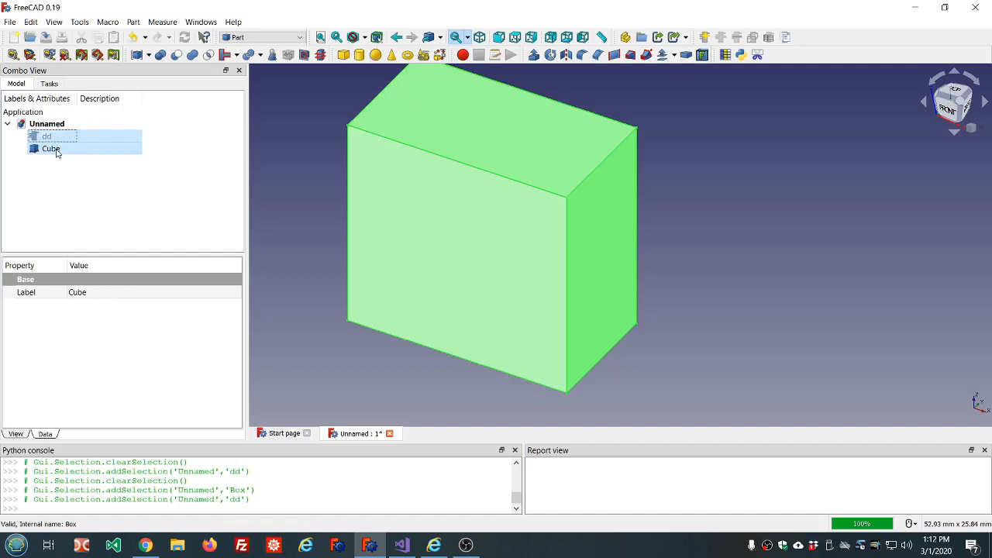
left_click(55, 151)
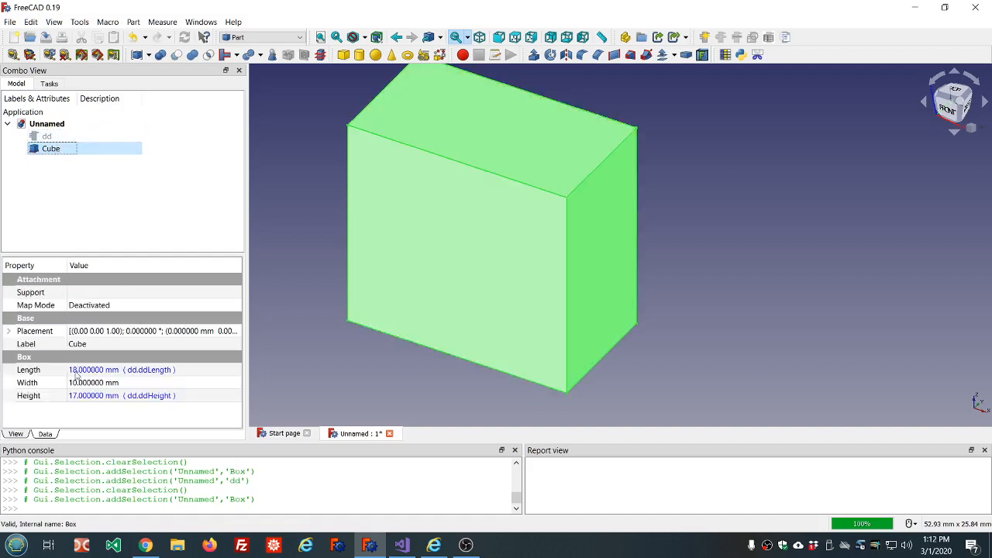
left_click(53, 140, "shift")
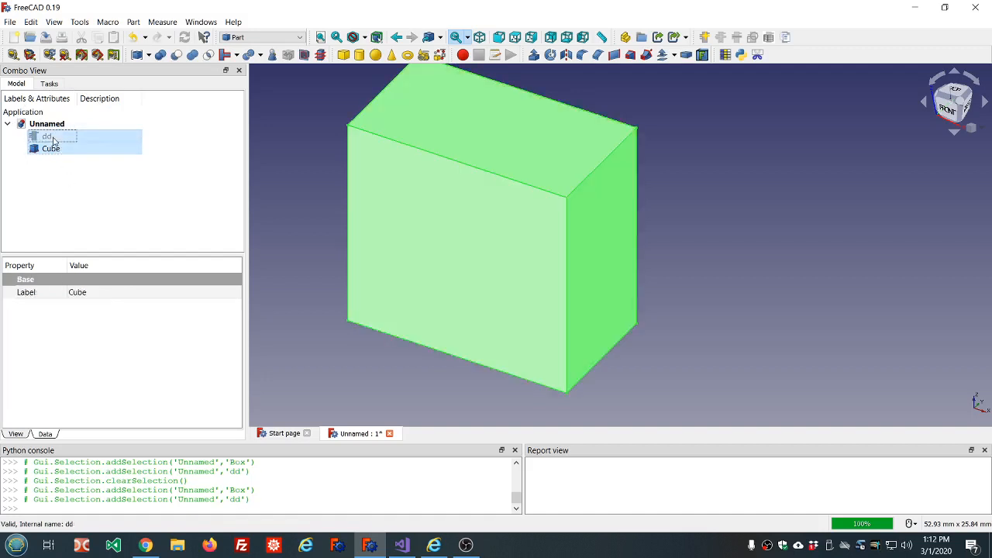
left_click(785, 37)
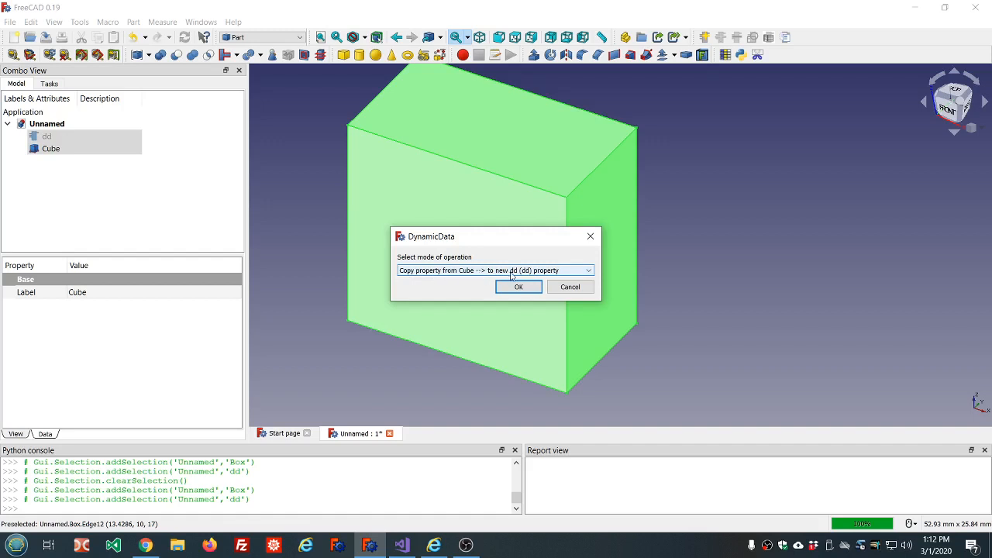
left_click(589, 271)
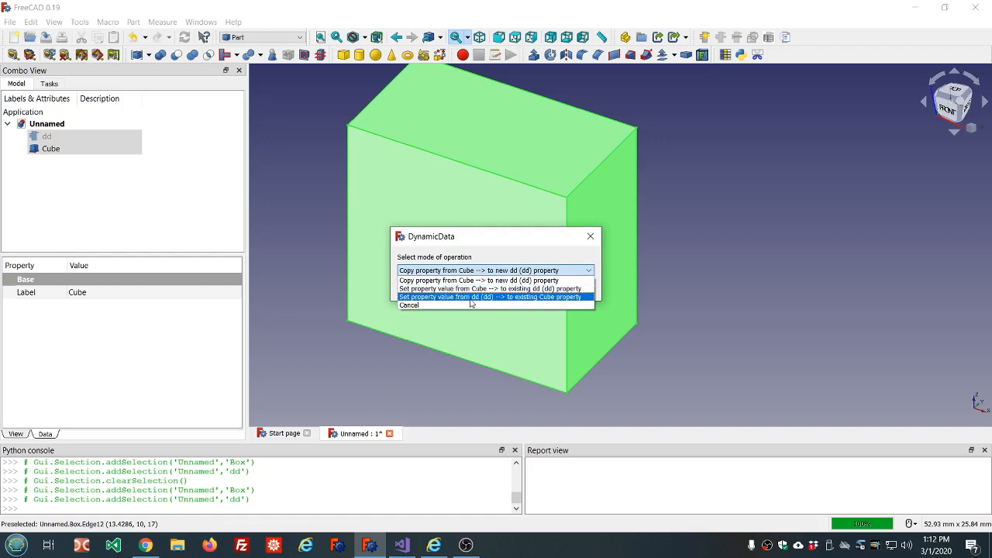
left_click(535, 278)
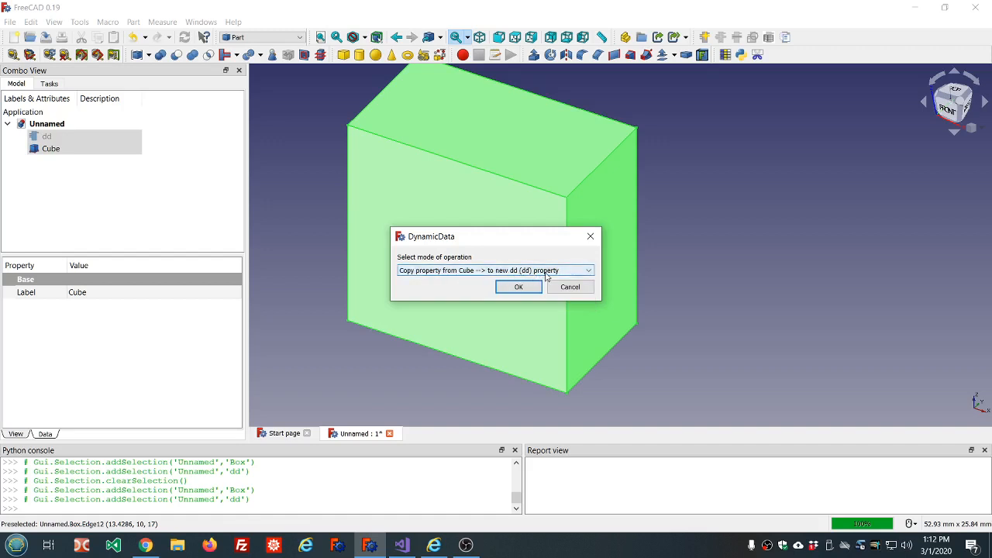
Copy the Cube's Width to a new dd property named ddWidth and create a parametric link
left_click(520, 289)
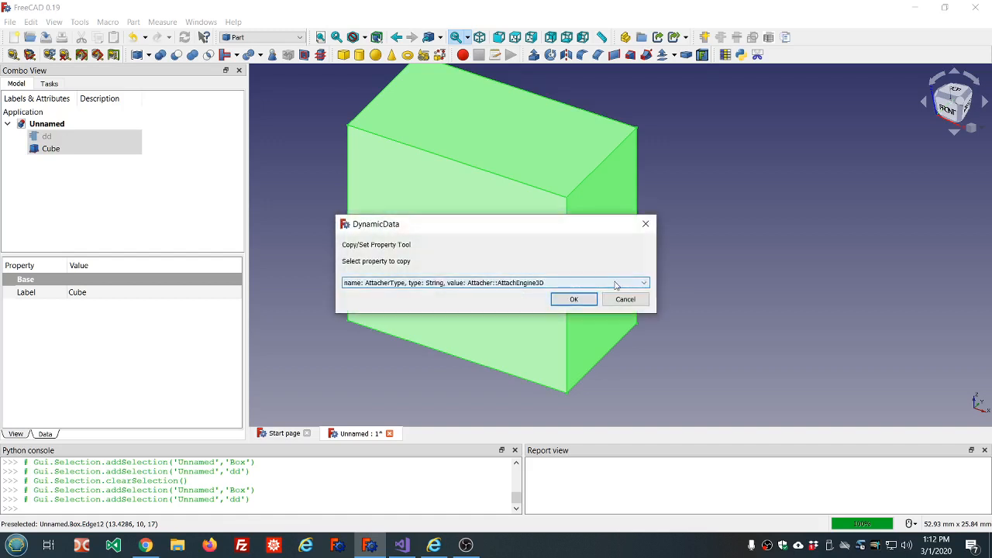
left_click(644, 284)
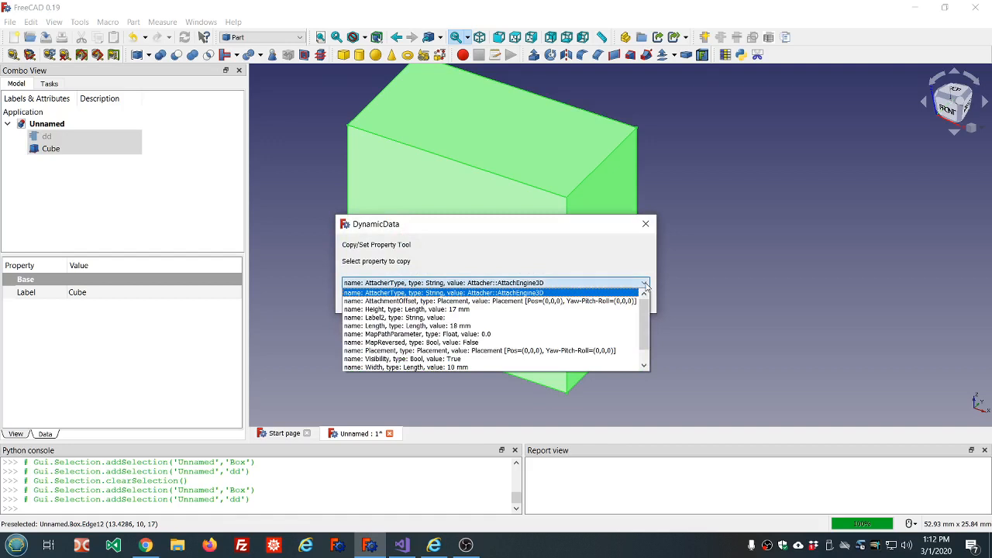
scroll(418, 325, "down", 1)
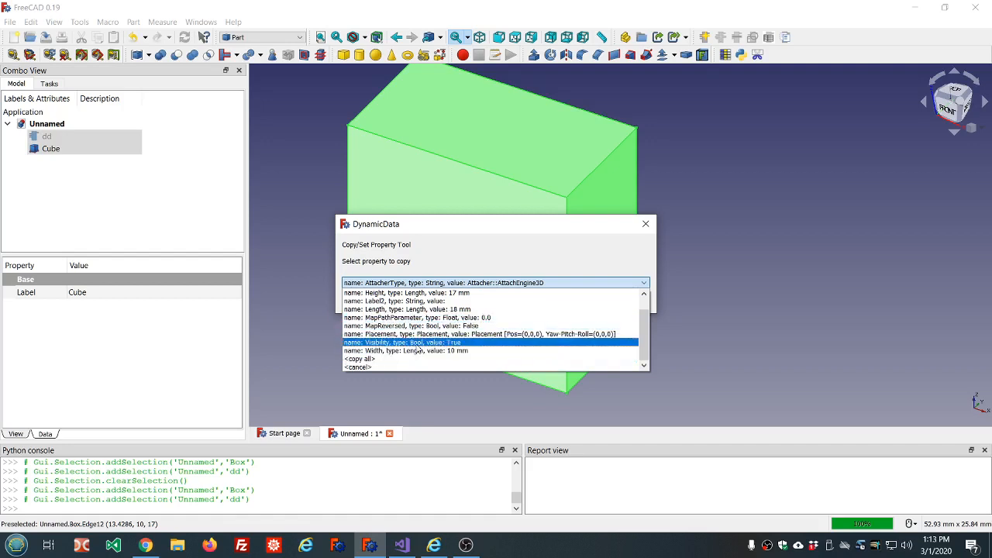
scroll(417, 351, "up", 1)
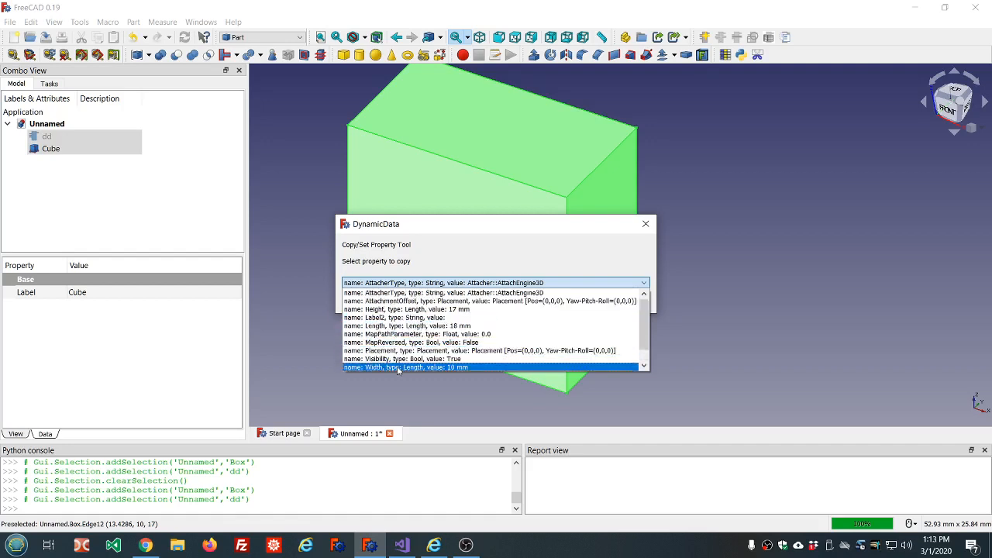
left_click(397, 367)
left_click(574, 300)
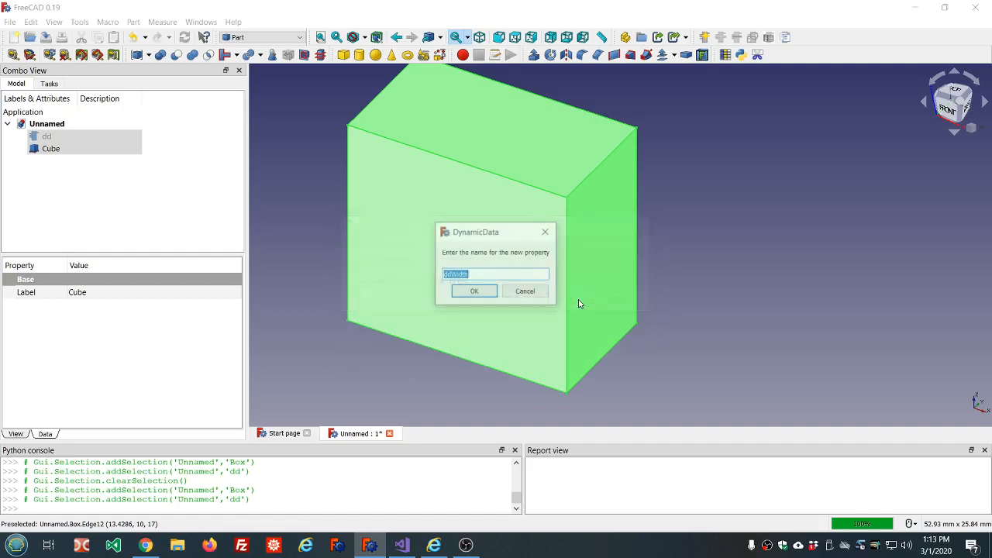
left_click(474, 291)
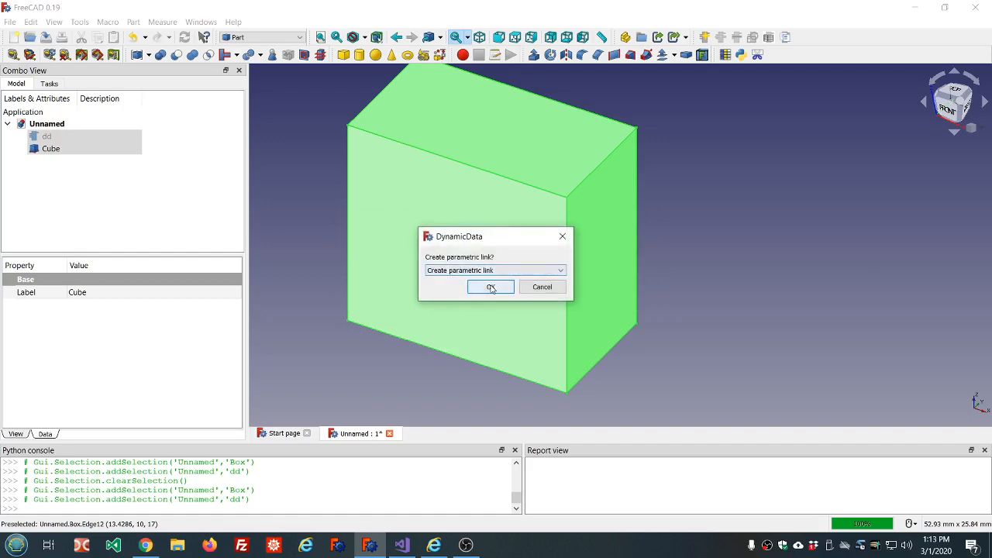
left_click(490, 287)
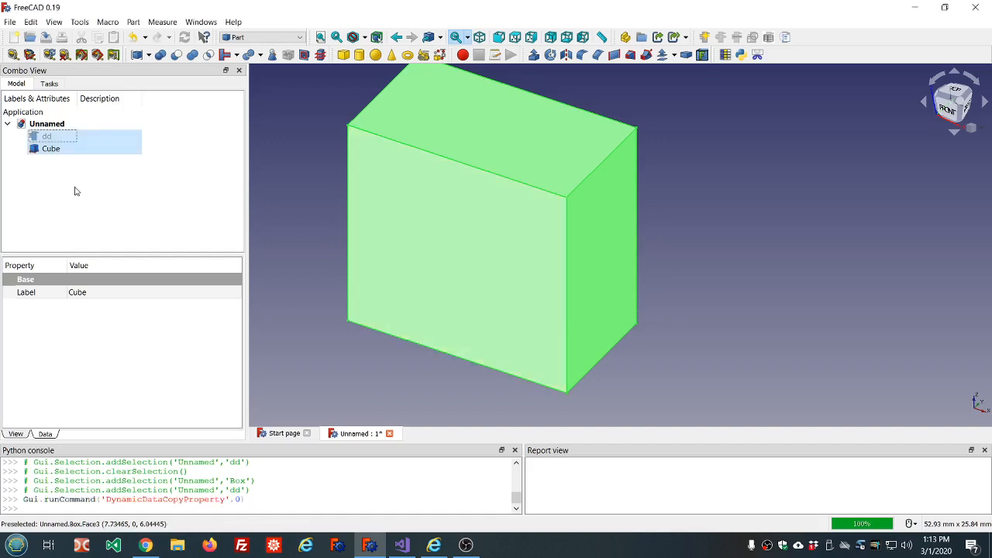
Check the copied width on dd and the Width expression on the Cube, and clear the selection
left_click(40, 137)
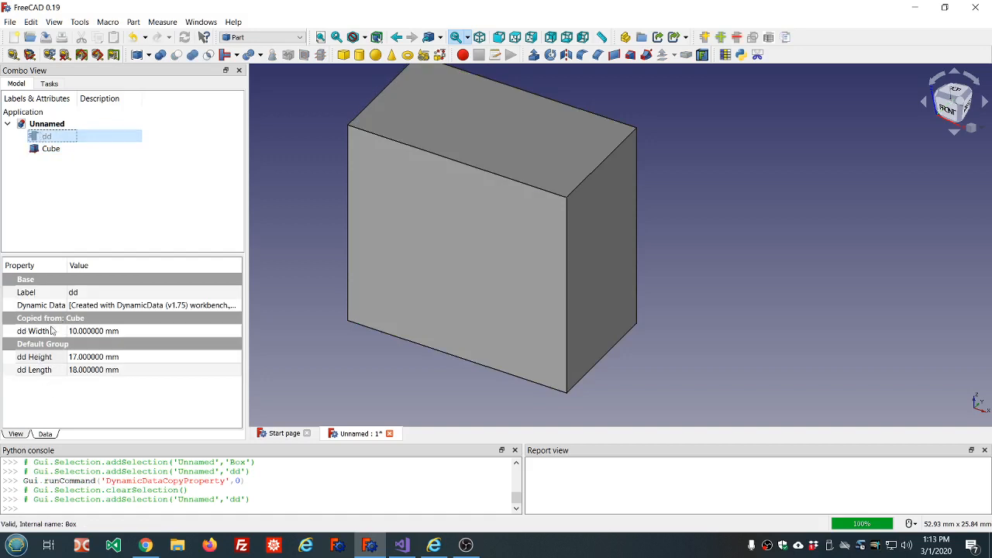
left_click(51, 148)
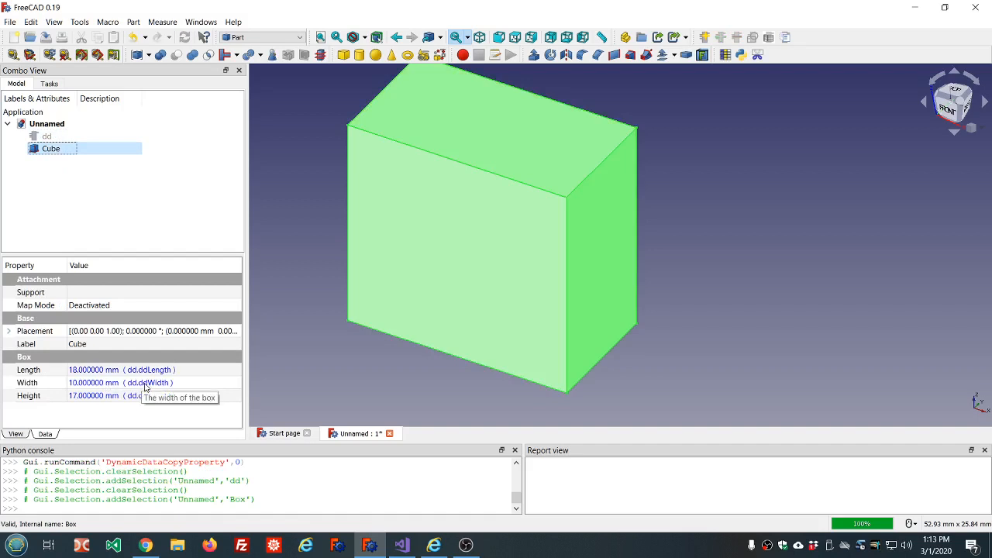
left_click(164, 221)
Examine the links between the Cube and dd in the dependency graph and close the graph
left_click(81, 22)
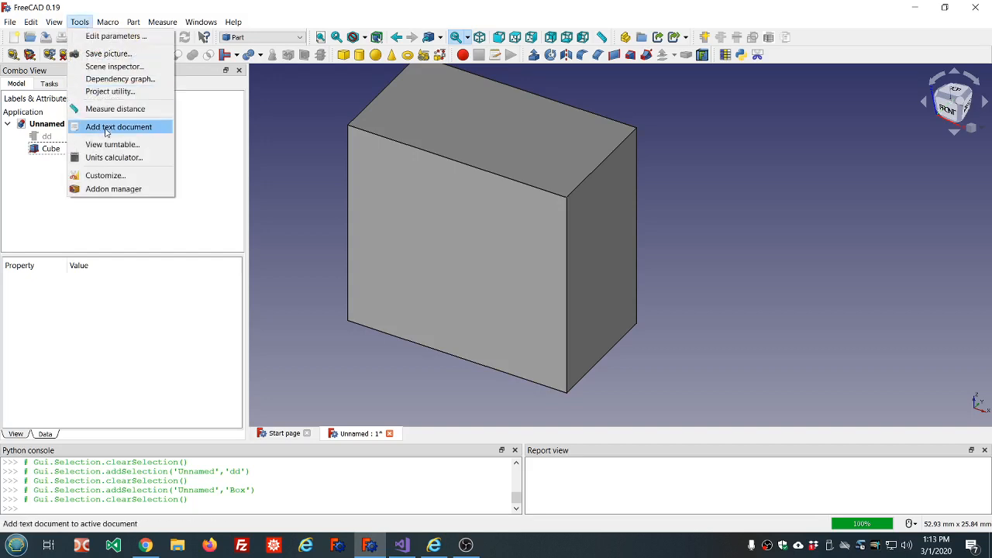
left_click(111, 80)
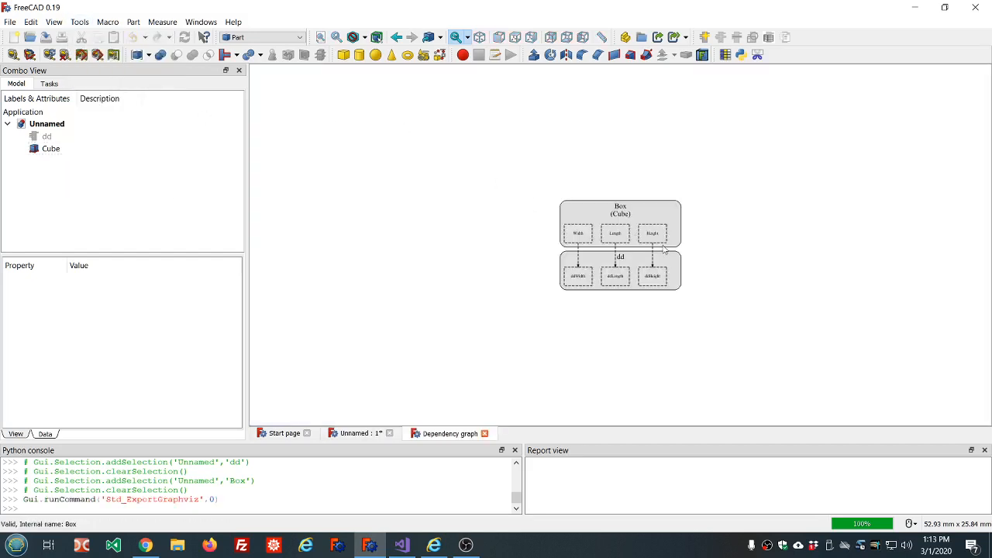
scroll(724, 242, "up", 2)
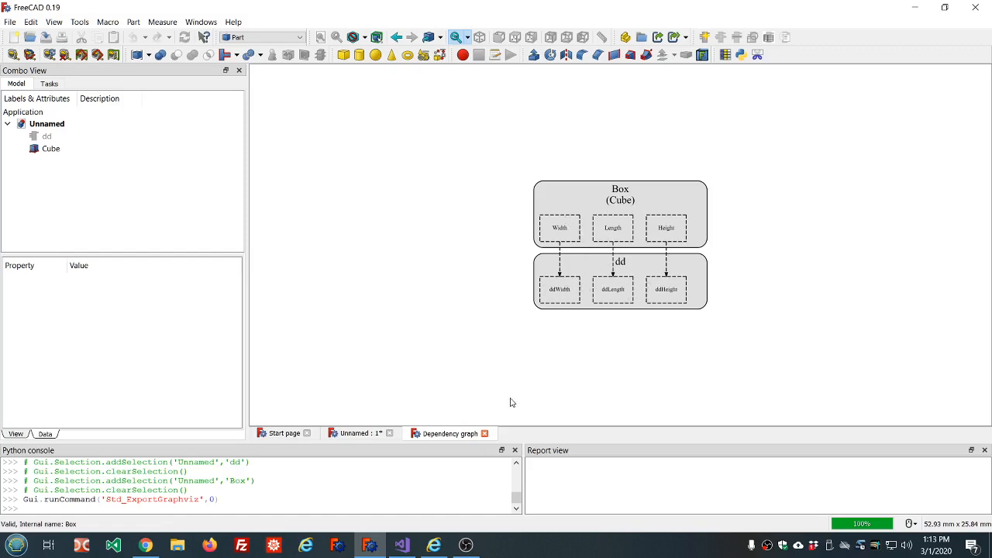
left_click(484, 434)
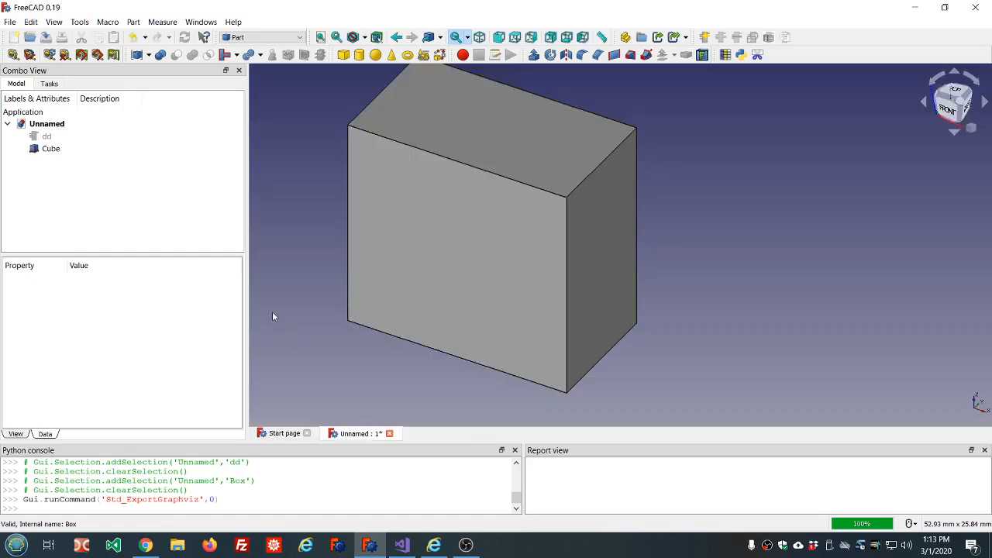
Set the dd object's dd Width to 20 mm and clear the selection
left_click(56, 137)
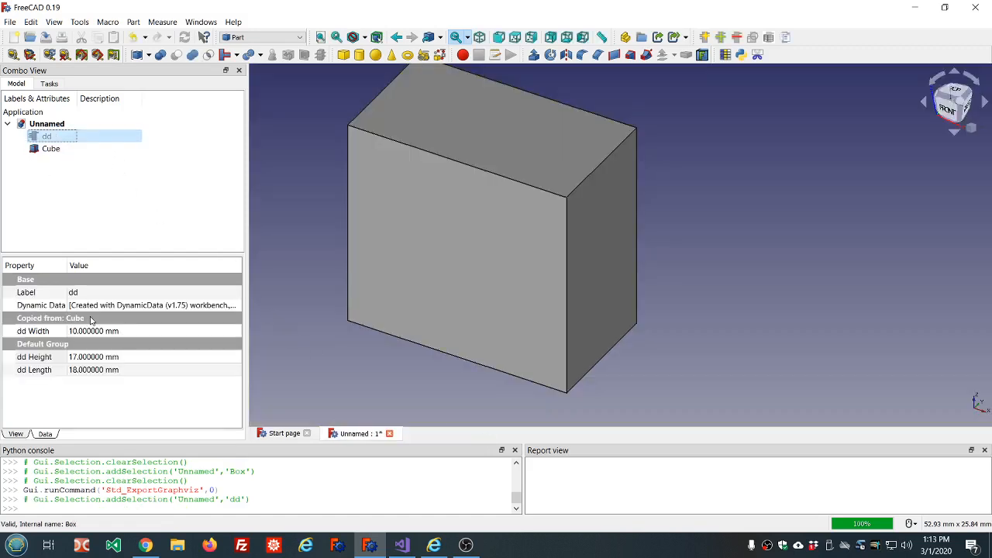
left_click(140, 332)
scroll(139, 334, "up", 6)
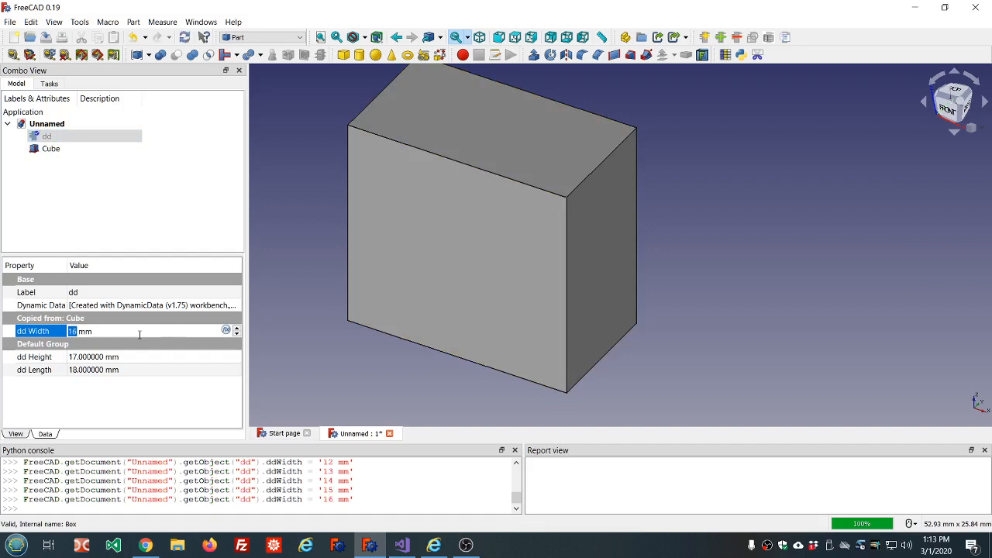
left_click(144, 207)
scroll(354, 227, "down", 5)
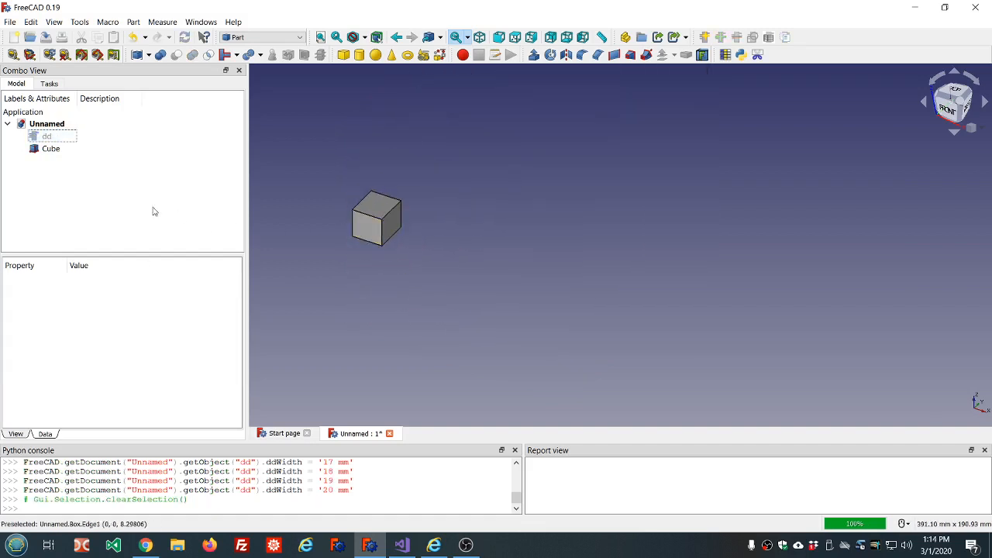
Compare the Cube's linked length, width and height with the dd object's properties
left_click(47, 154)
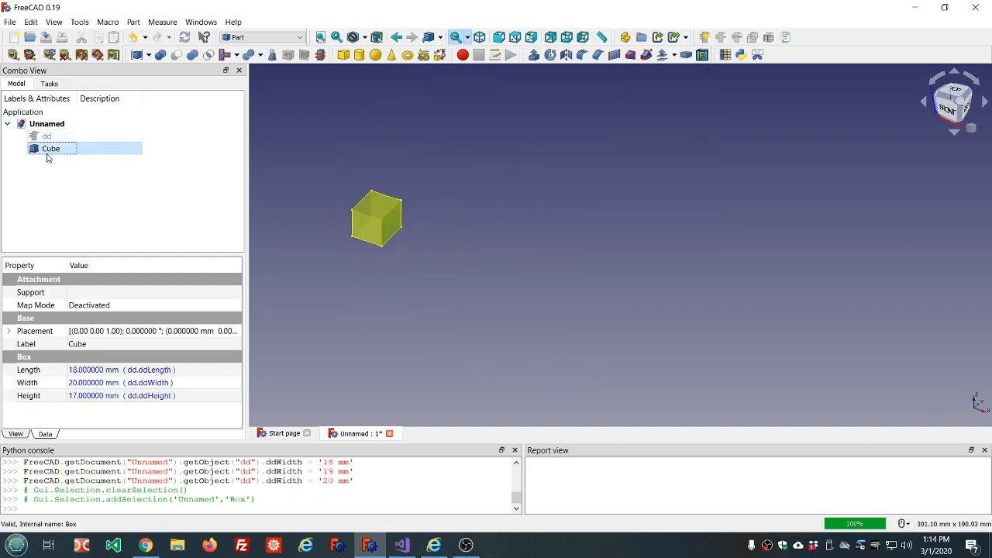
left_click(47, 136)
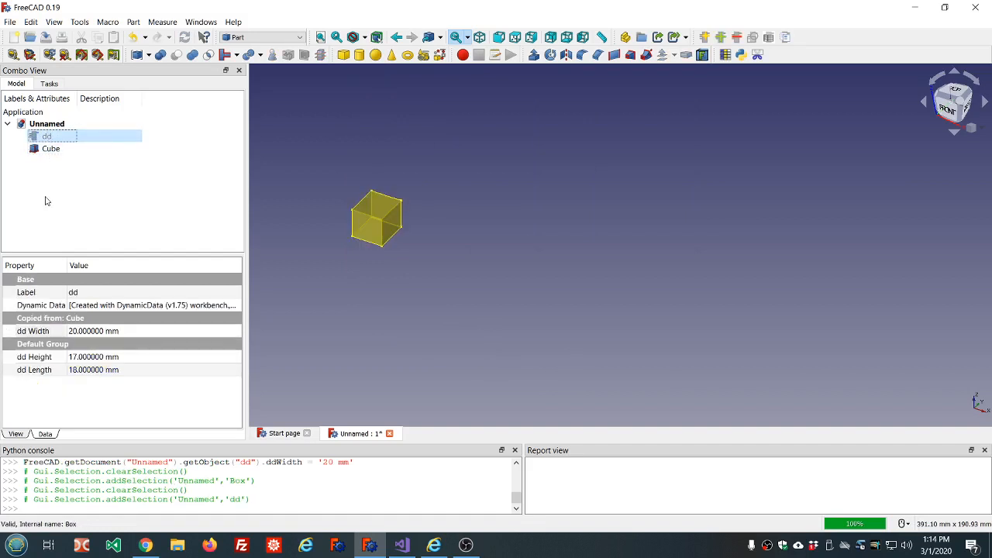
scroll(348, 167, "up", 5)
scroll(361, 189, "down", 4)
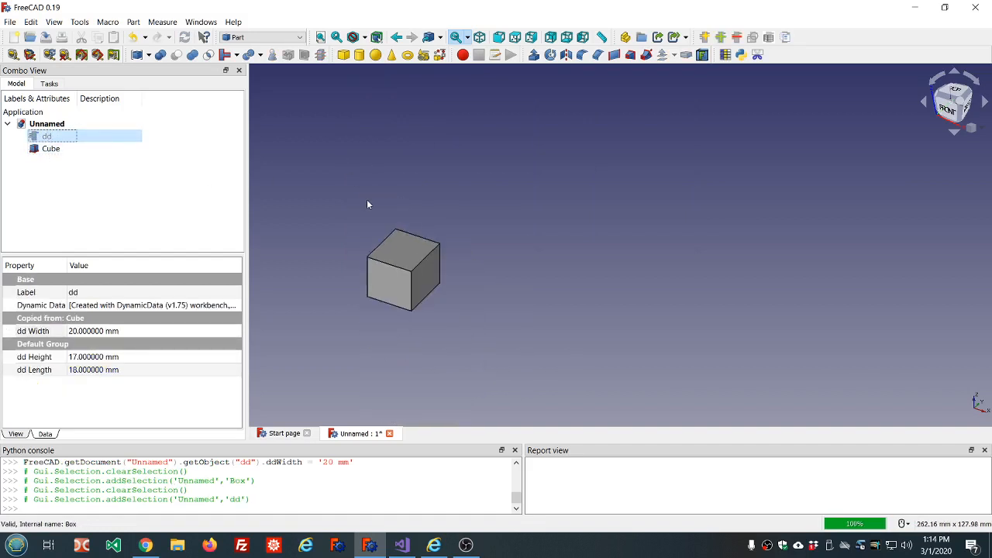
scroll(333, 233, "up", 1)
left_click(50, 148)
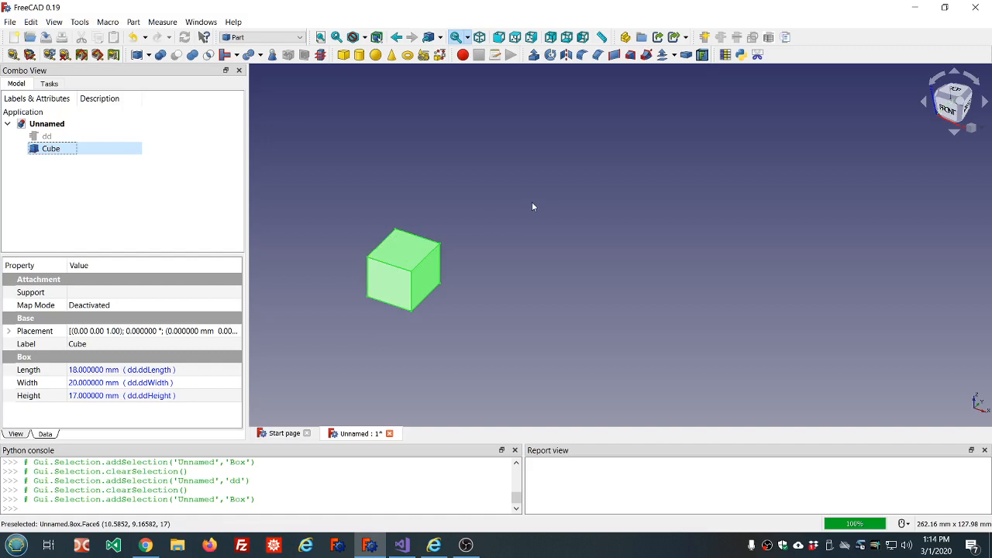
left_click(47, 136)
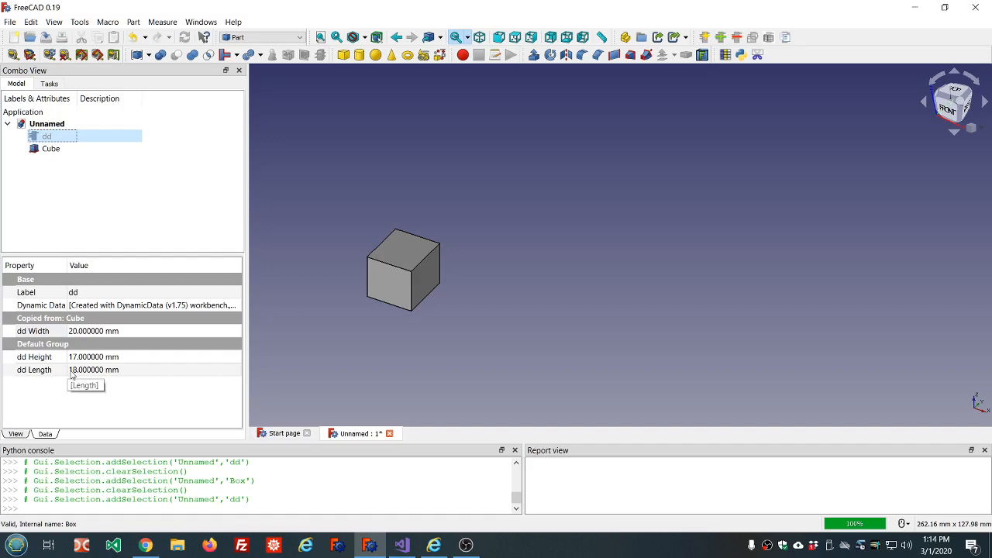
Add a Part cylinder to the document and select it to show its properties
left_click(347, 161)
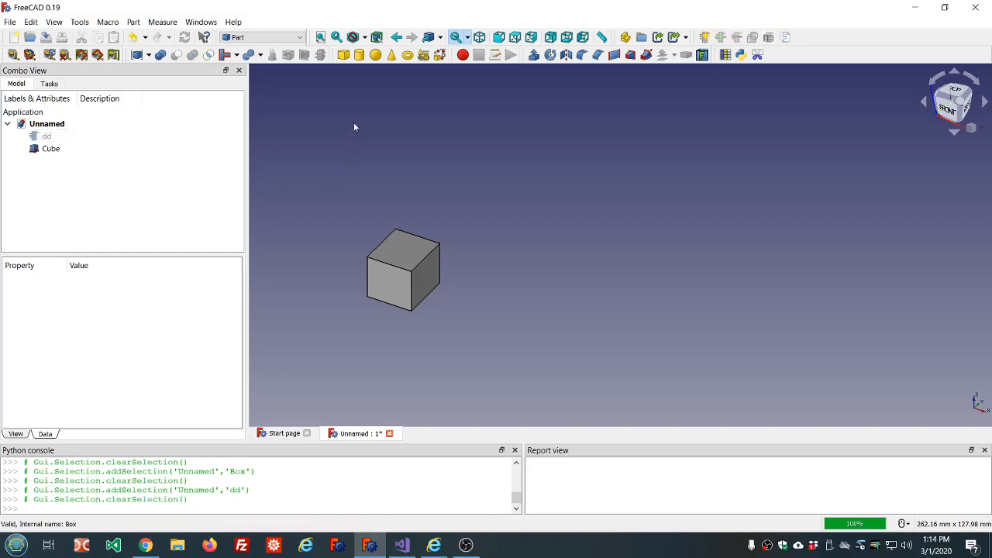
left_click(359, 56)
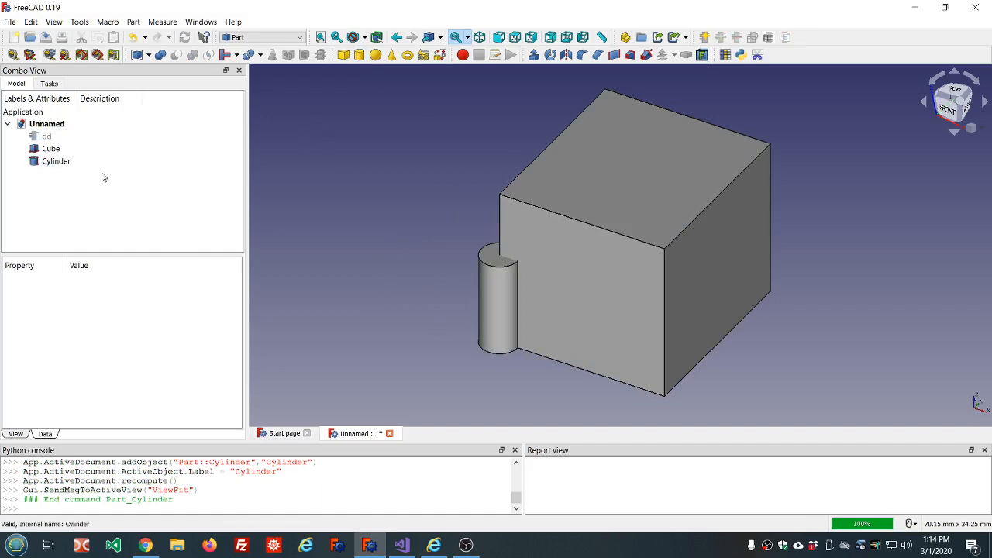
left_click(68, 162)
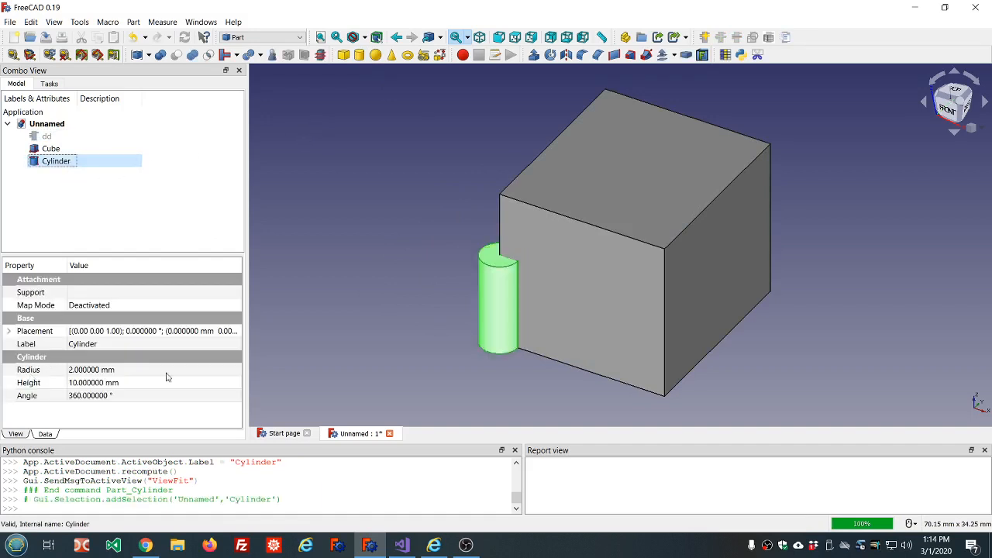
Copy the Cylinder's Radius to a new dd property named ddRadius with a parametric link and clear the selection
left_click(63, 139, "ctrl")
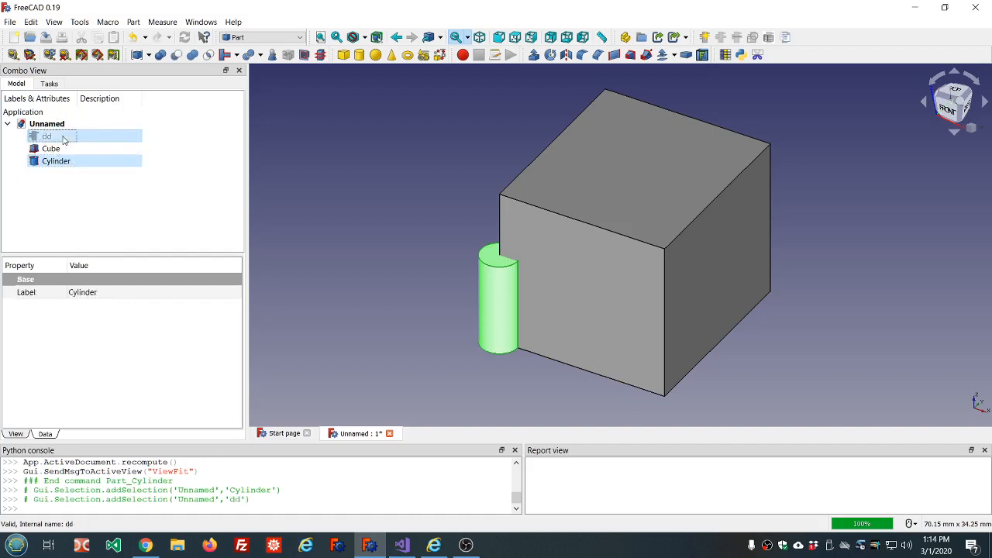
left_click(740, 54)
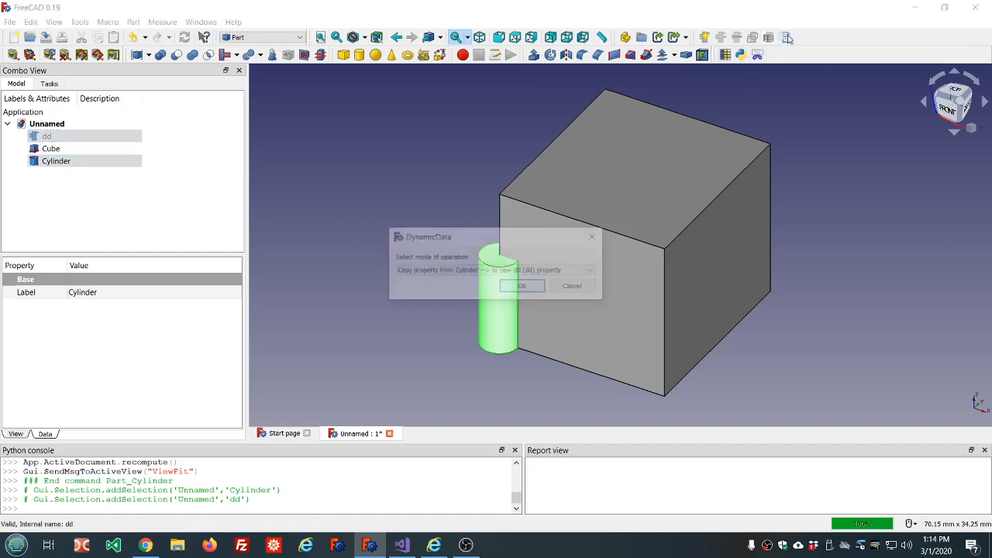
left_click(523, 287)
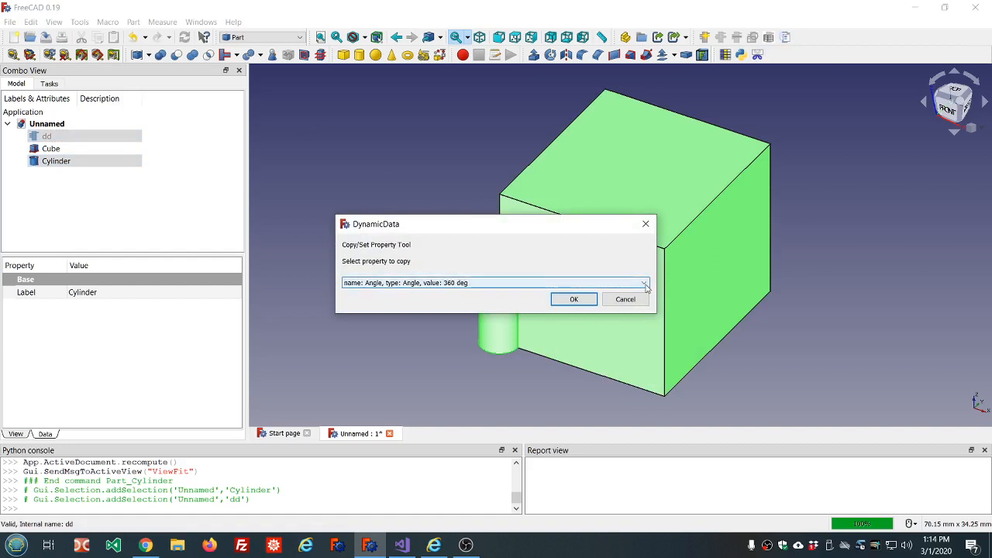
left_click(454, 283)
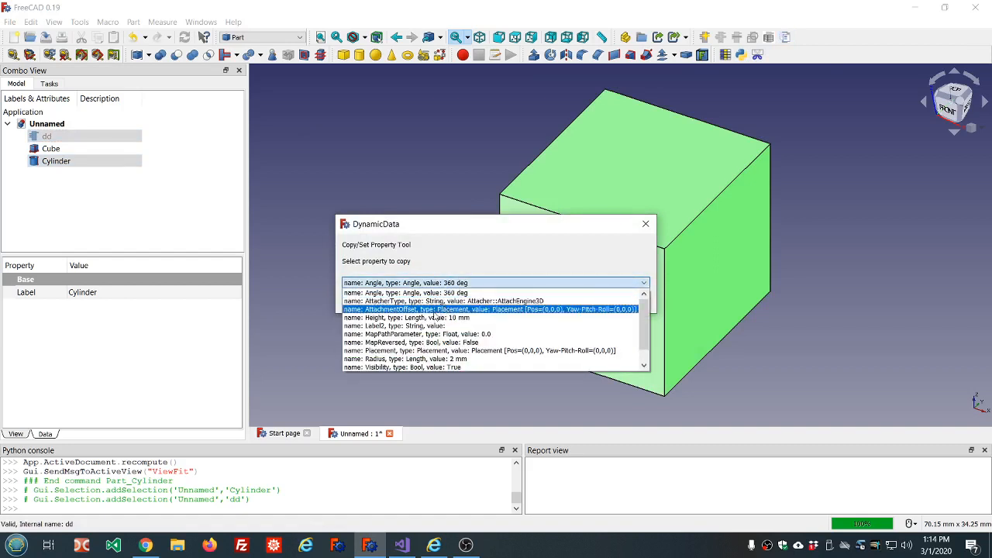
left_click(429, 359)
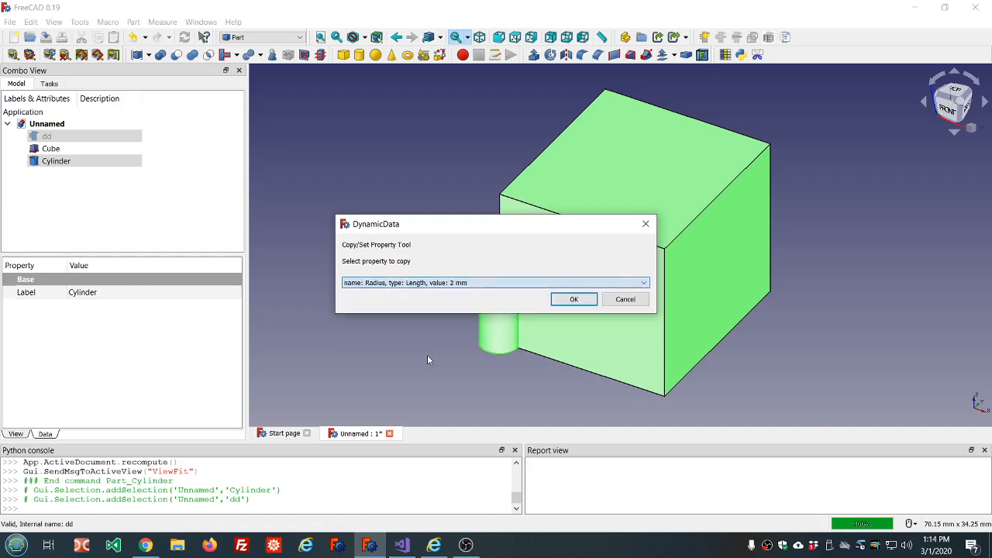
left_click(584, 302)
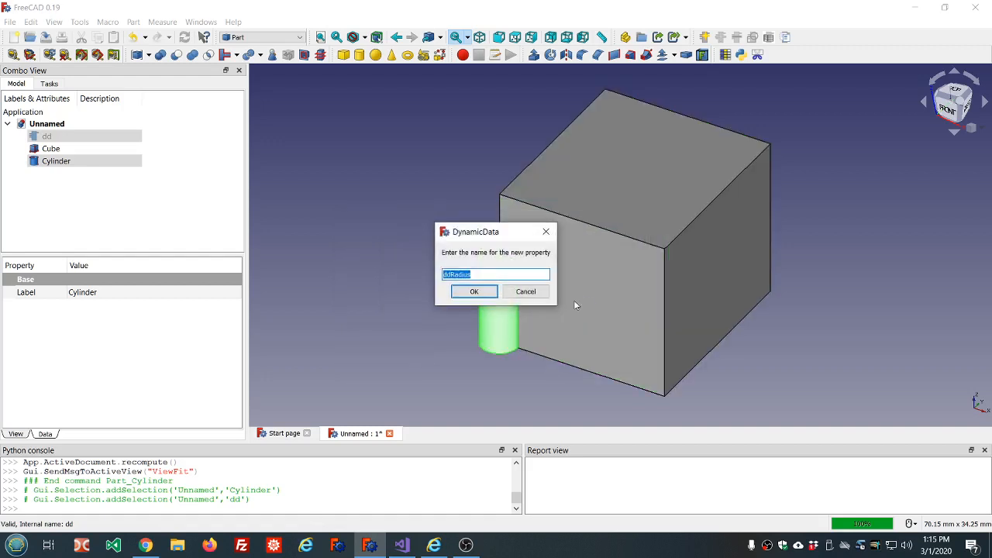
left_click(486, 293)
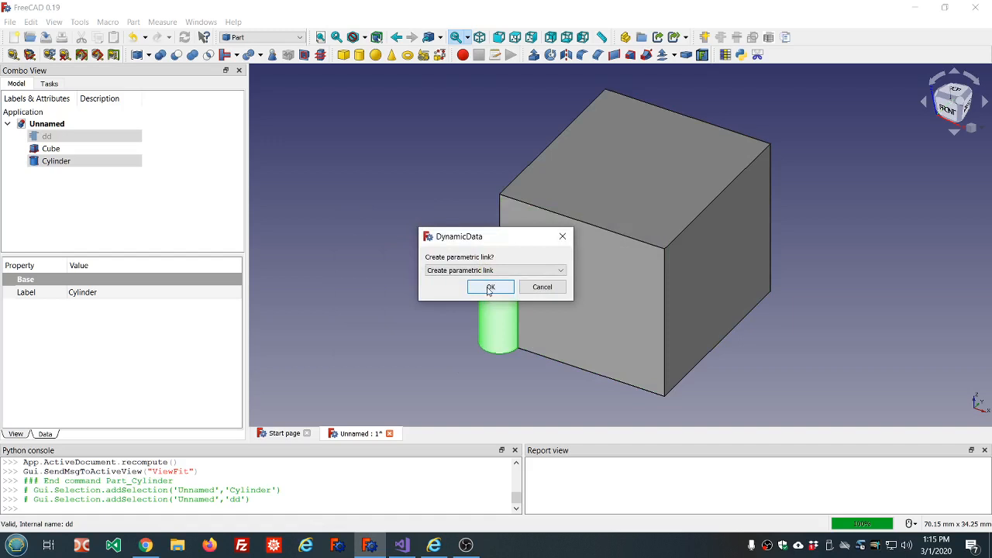
left_click(489, 289)
left_click(90, 204)
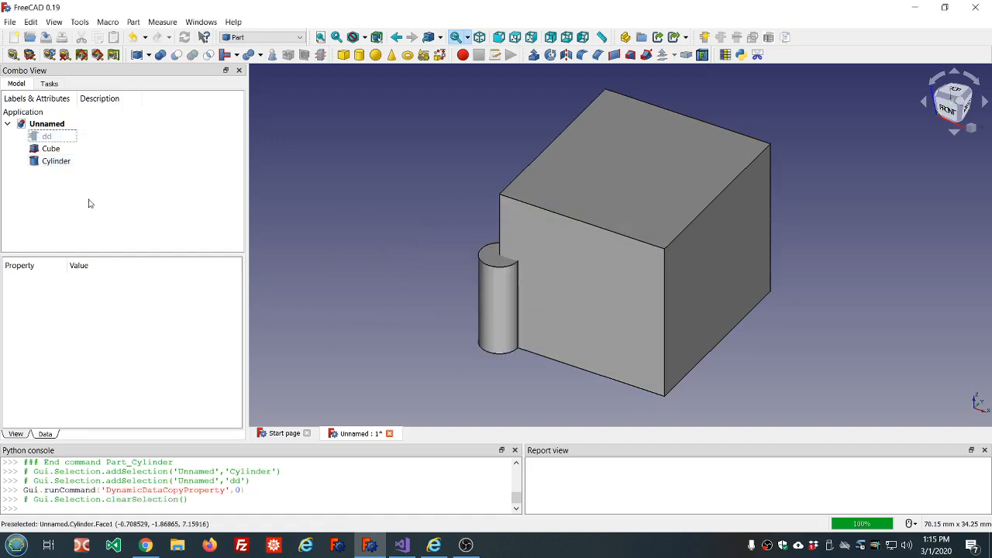
Check the Cylinder's linked Radius, set the dd object's dd Radius to 7 mm and clear the selection
left_click(54, 163)
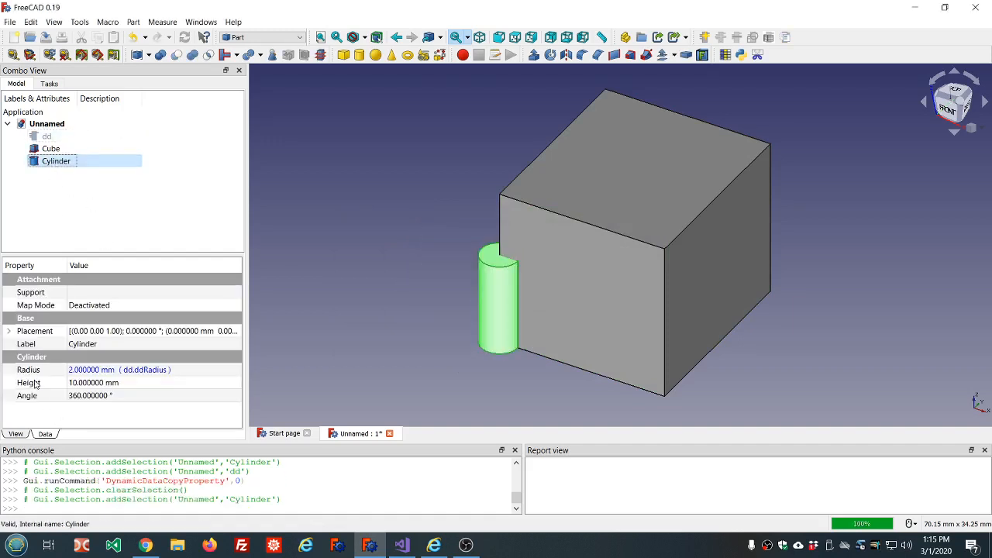
left_click(56, 136)
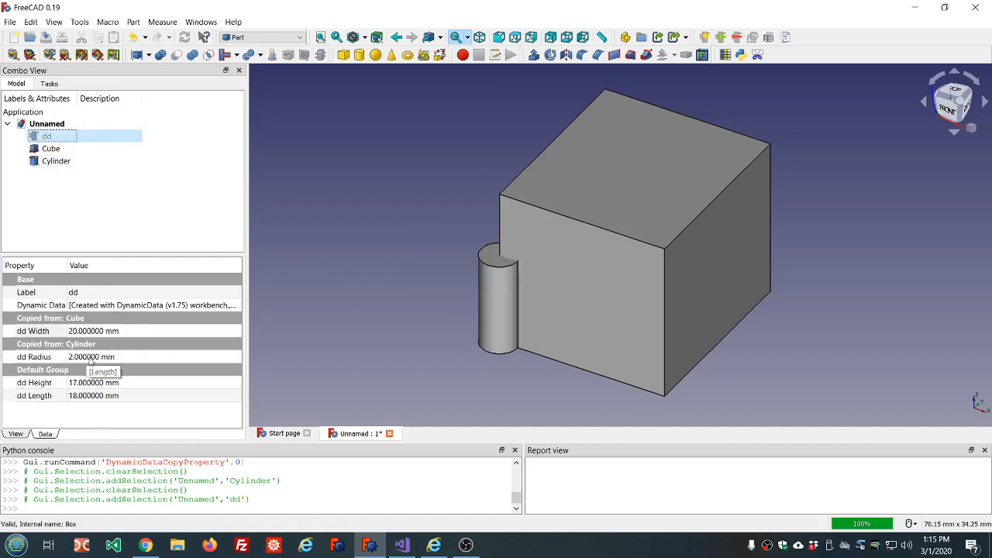
left_click(114, 359)
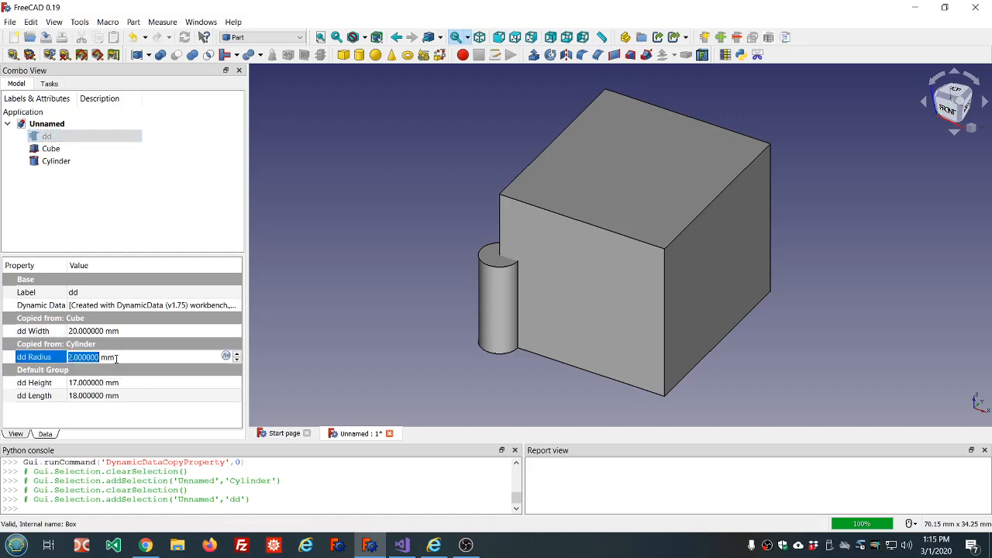
scroll(116, 359, "up", 5)
left_click(165, 225)
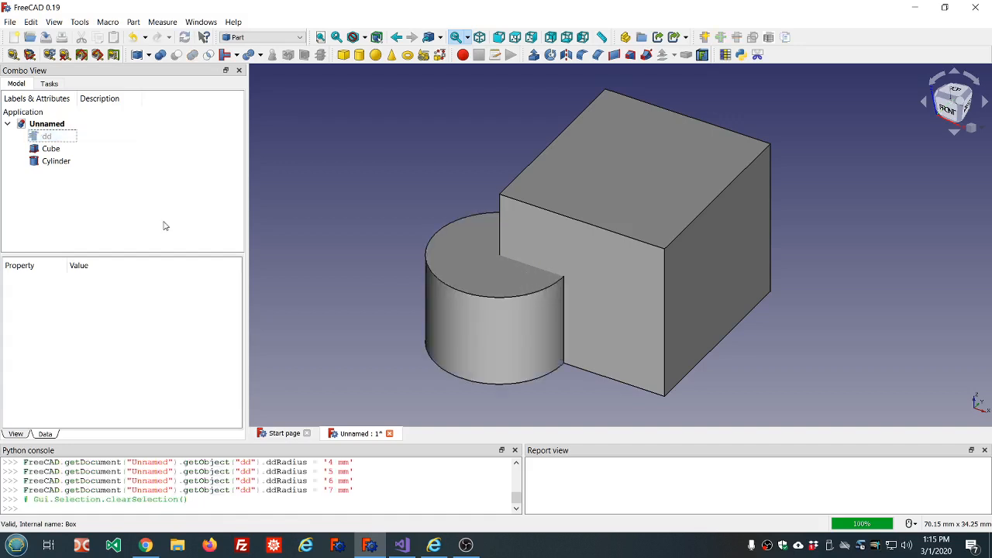
scroll(375, 226, "down", 3)
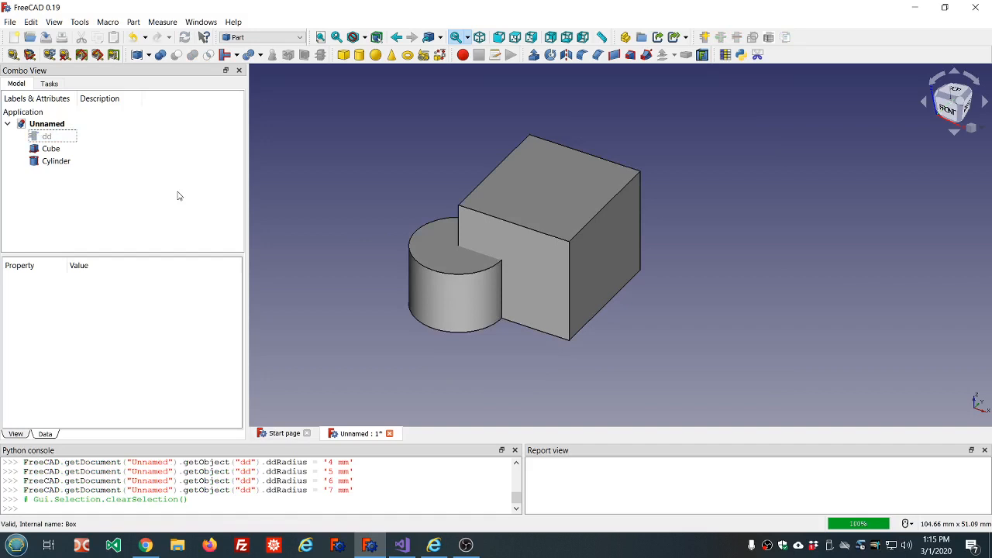
scroll(338, 207, "down", 3)
scroll(351, 197, "up", 3)
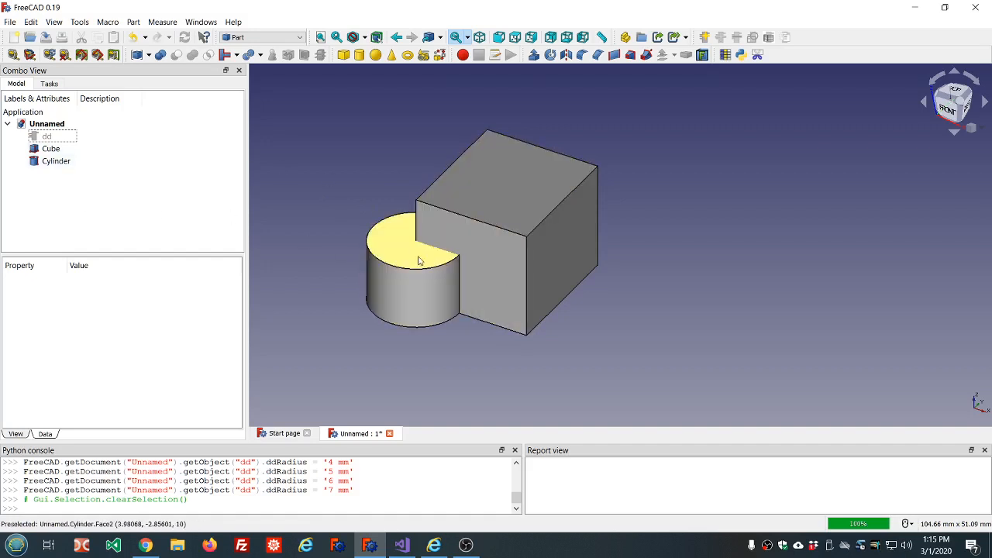
Link the Cylinder's Height to the radius property with the expression dd.ddRadius and clear the selection
left_click(45, 137)
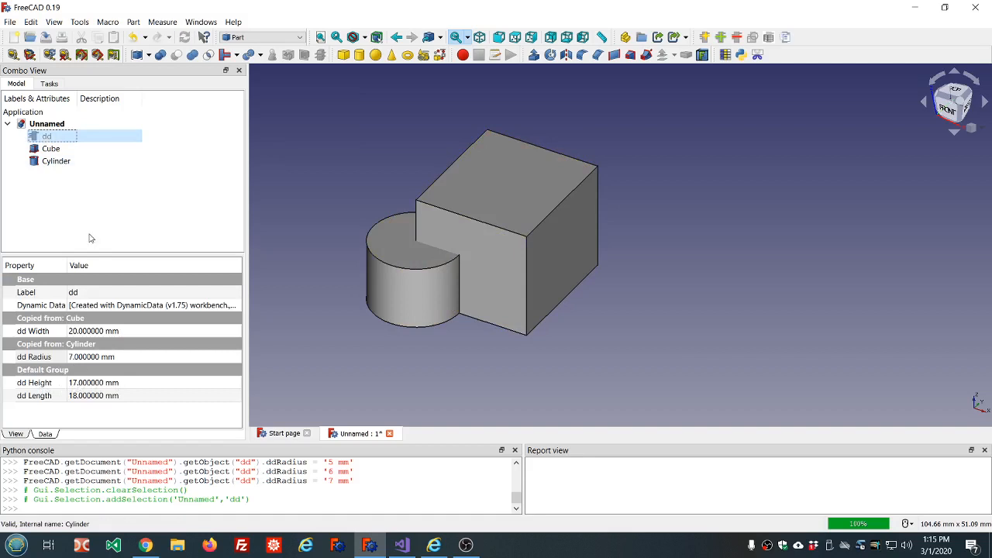
left_click(56, 162)
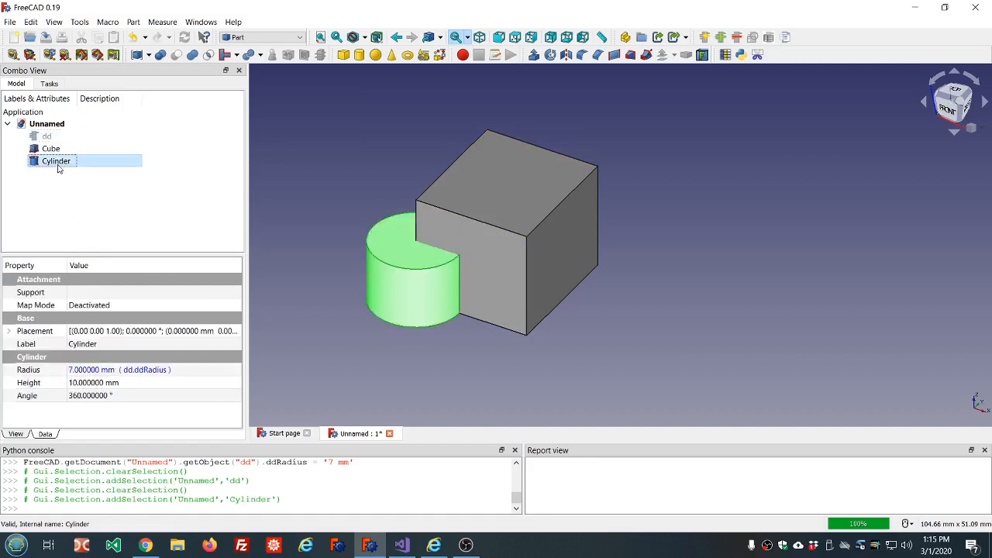
left_click(172, 383)
left_click(229, 383)
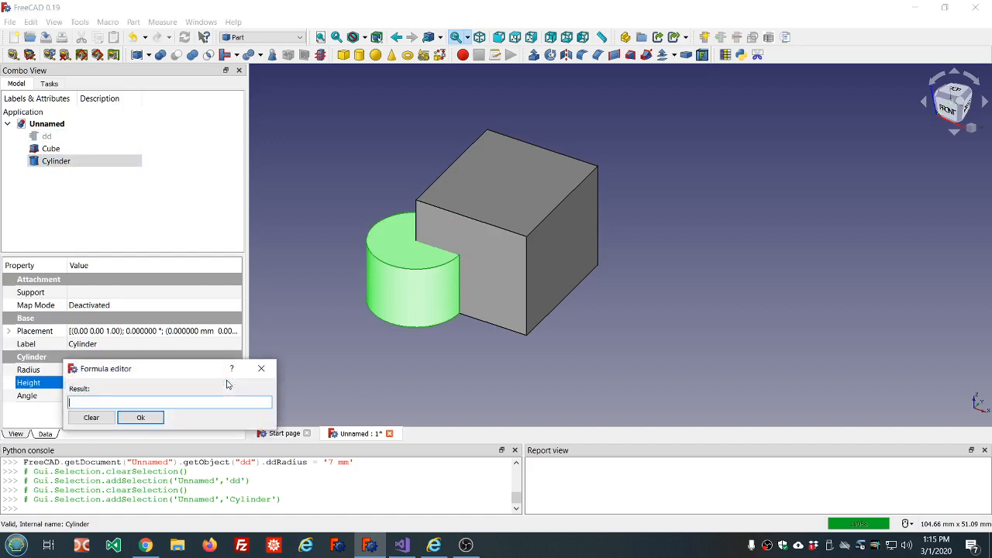
type("dd.dd")
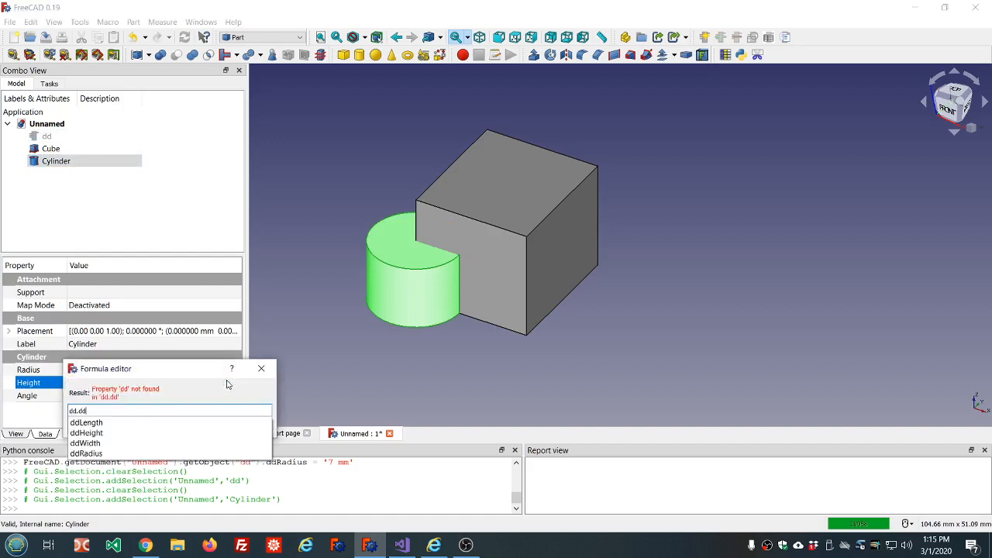
left_click(86, 454)
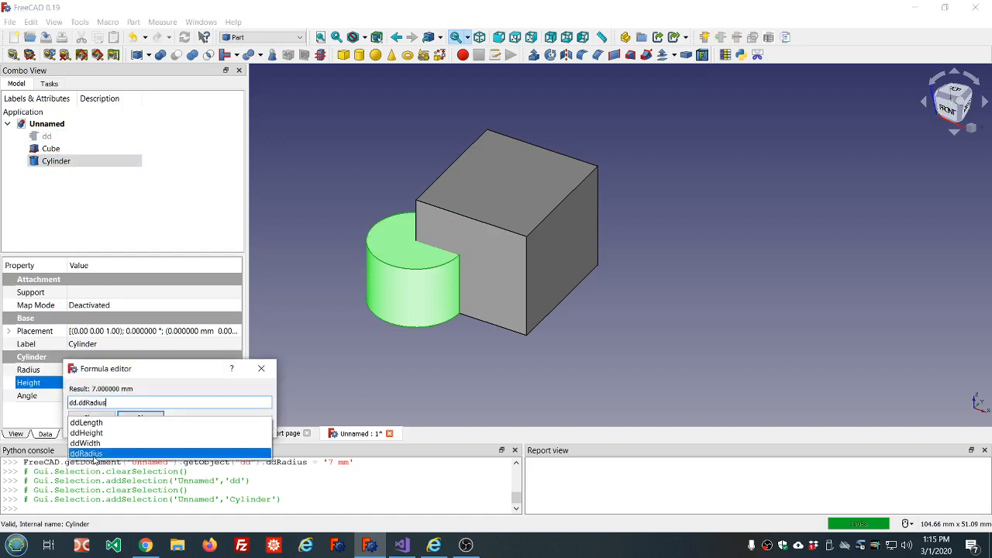
left_click(138, 418)
left_click(173, 182)
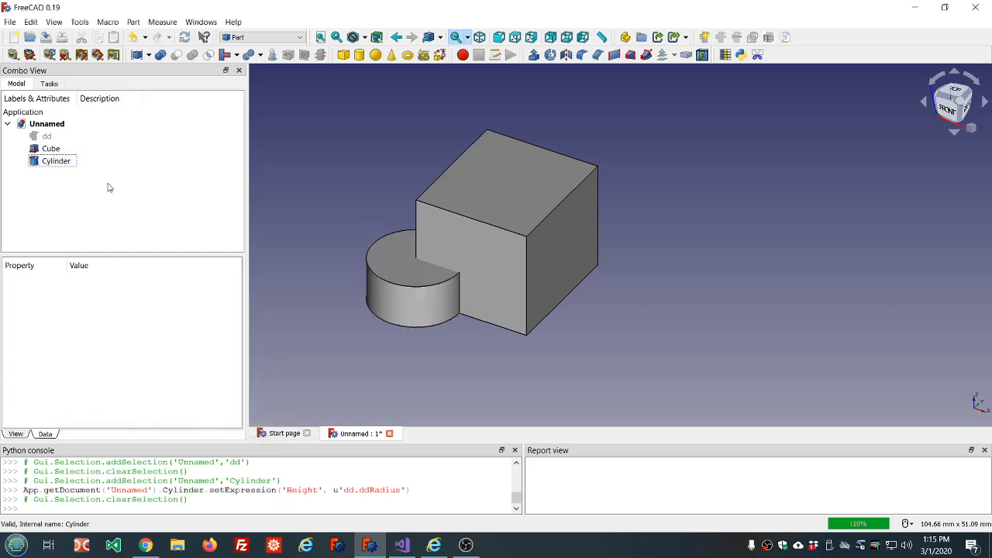
Set the dd object's dd Height to 15 mm
left_click(46, 138)
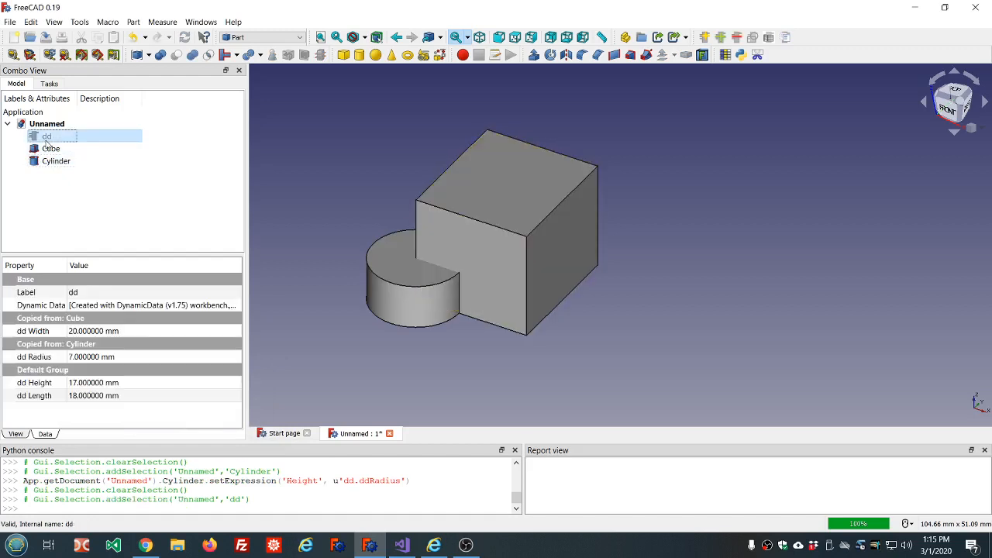
left_click(162, 357)
left_click(151, 382)
scroll(151, 383, "up", 2)
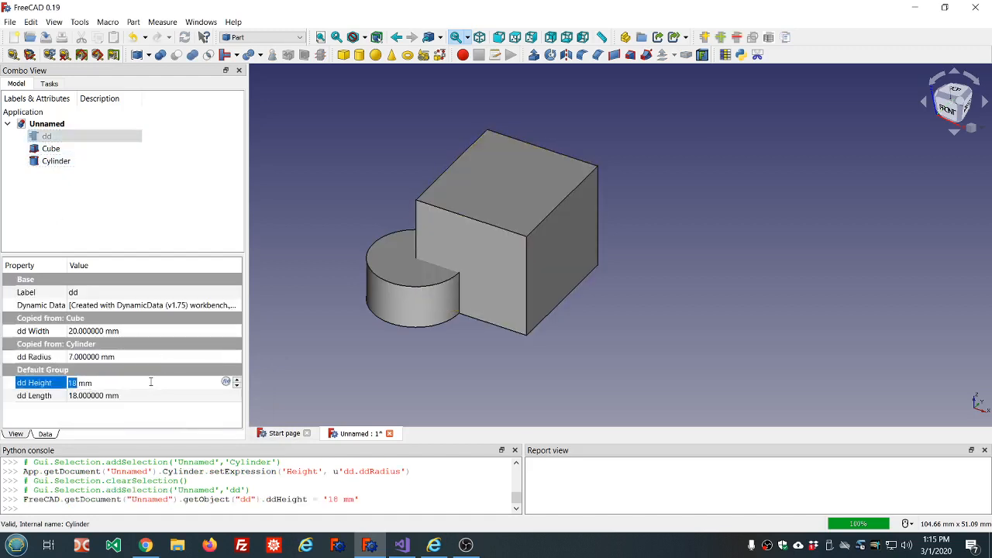
scroll(152, 382, "down", 4)
Replace the Cylinder's Height expression with dd.ddHeight and clear the selection
left_click(73, 162)
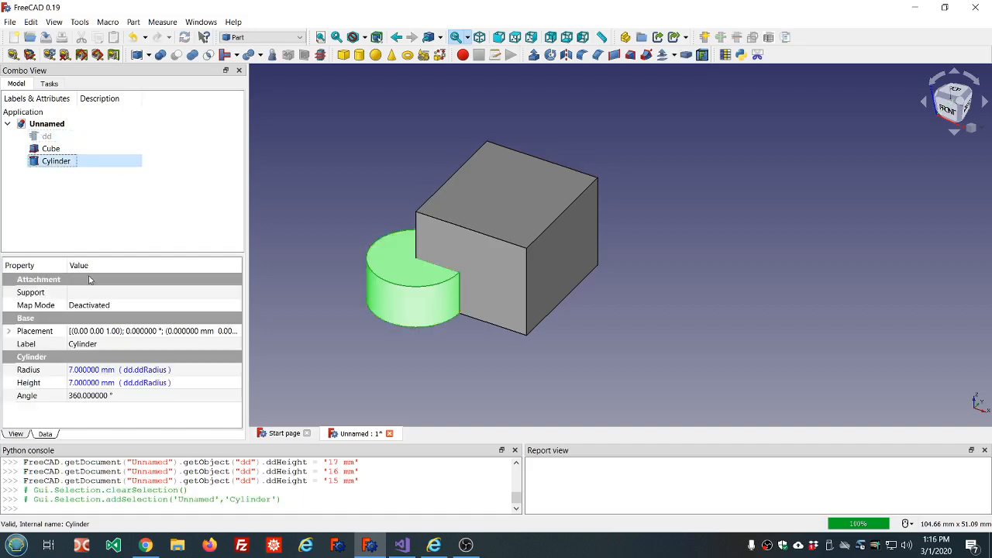
left_click(143, 383)
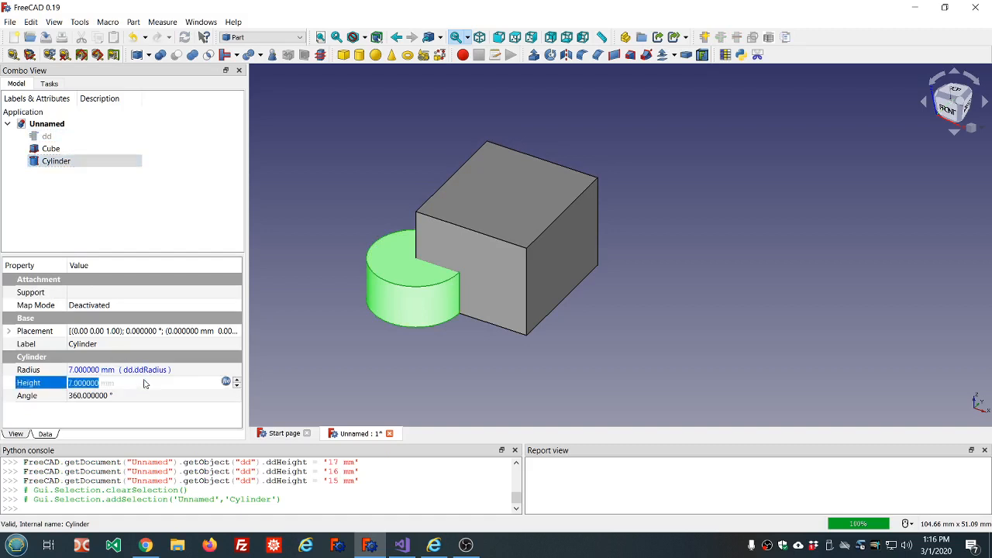
left_click(226, 381)
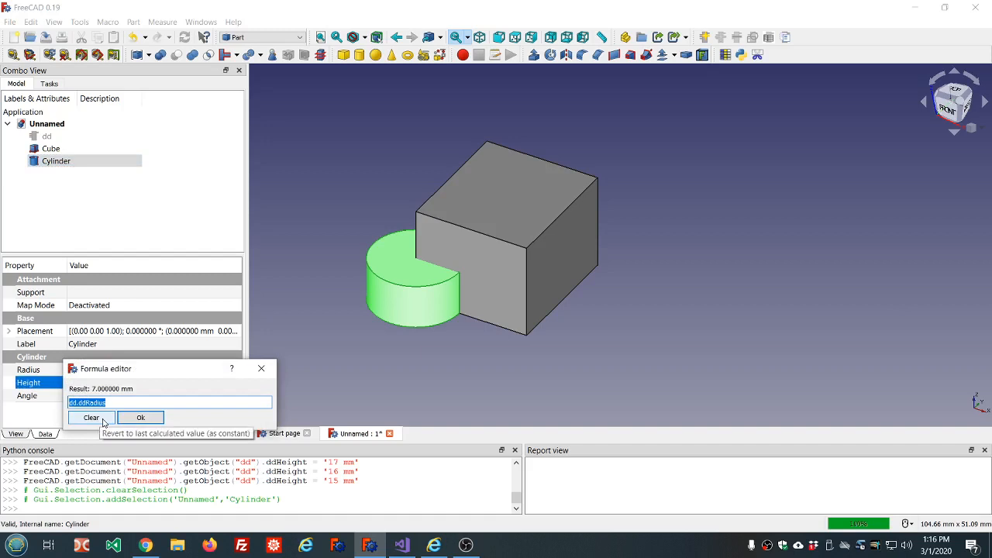
type("dd.dd")
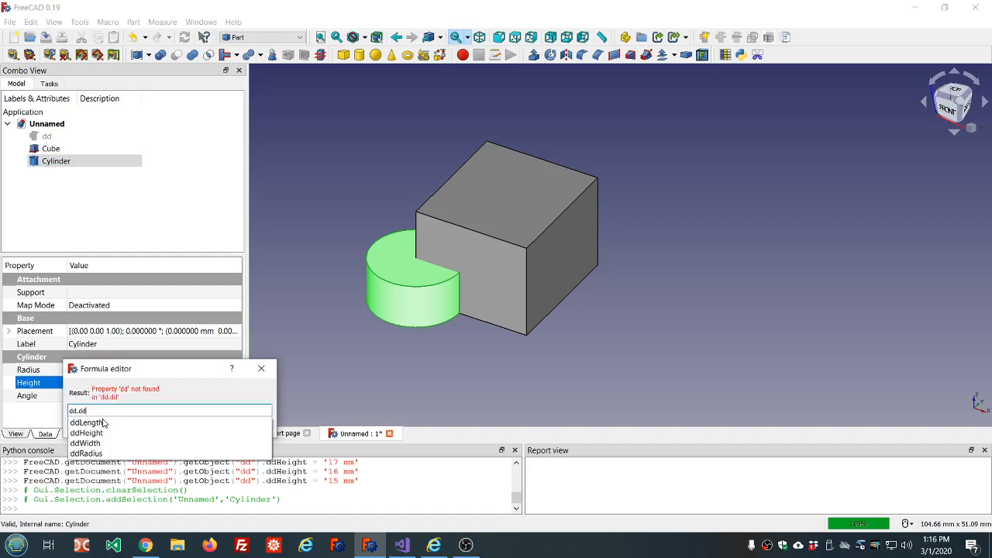
left_click(99, 434)
left_click(140, 419)
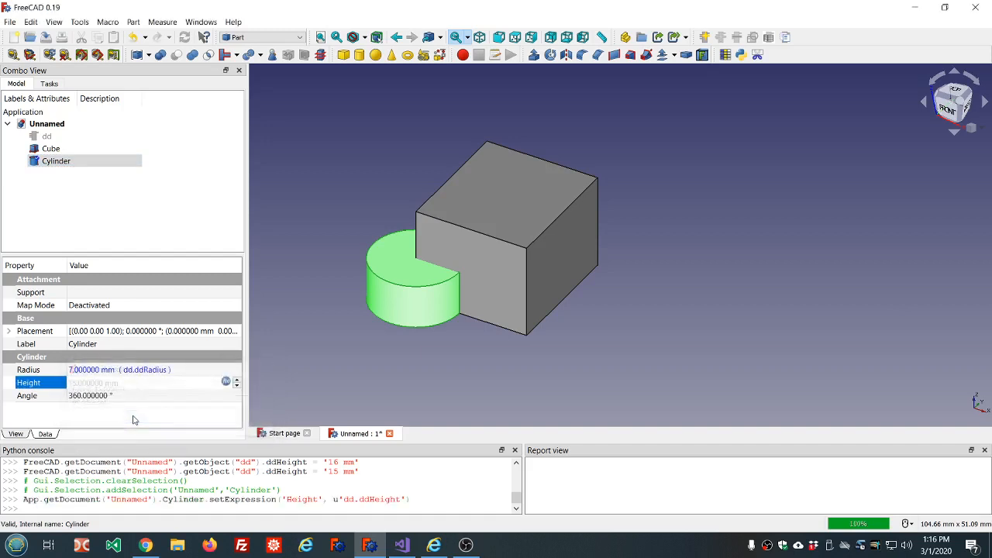
left_click(157, 207)
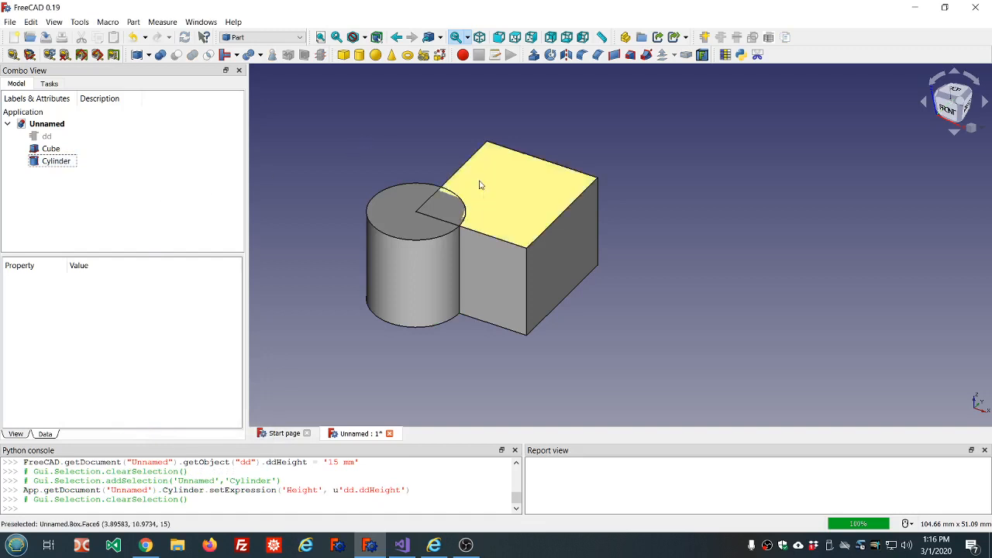
Set the dd object's dd Height to 12 mm and clear the selection
scroll(478, 184, "down", 2)
left_click(48, 136)
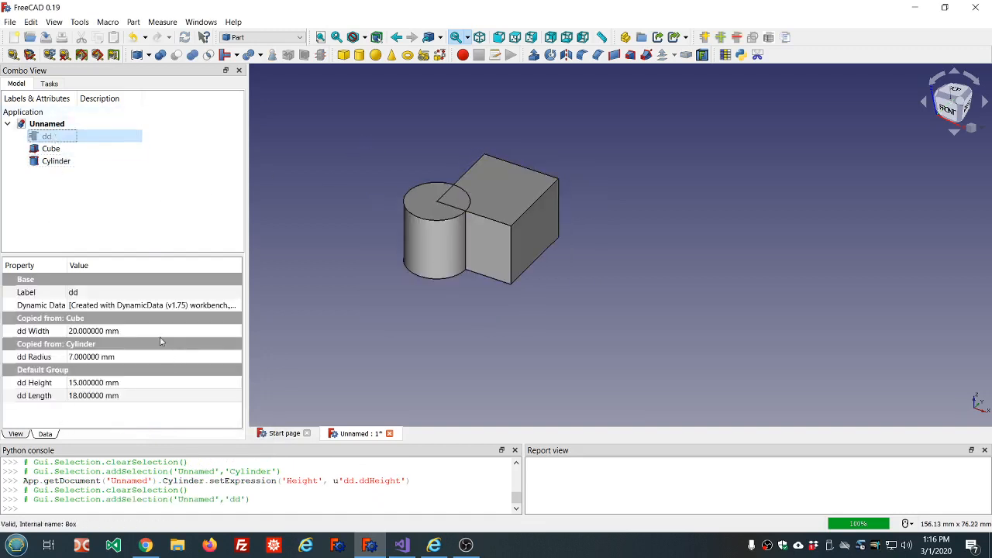
left_click(154, 382)
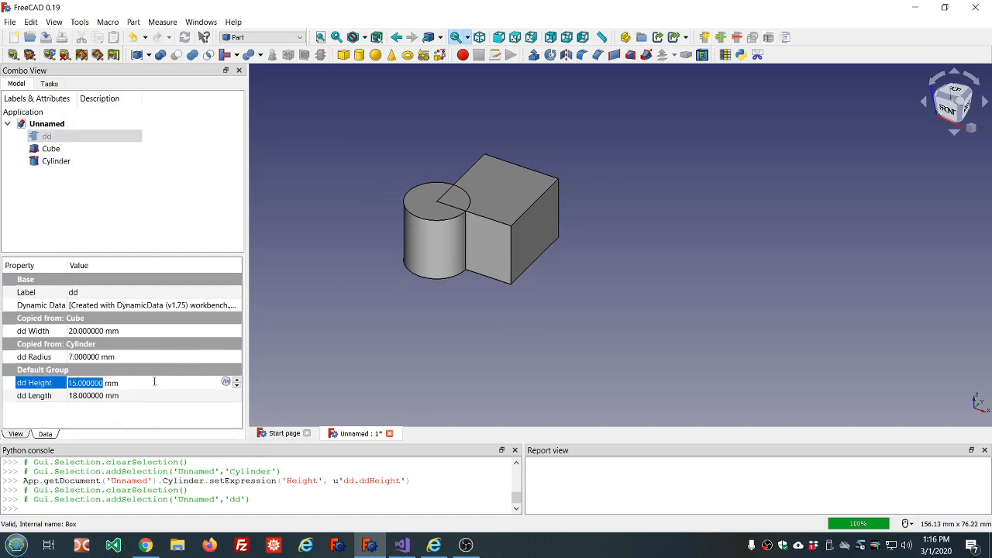
scroll(155, 383, "down", 3)
left_click(162, 196)
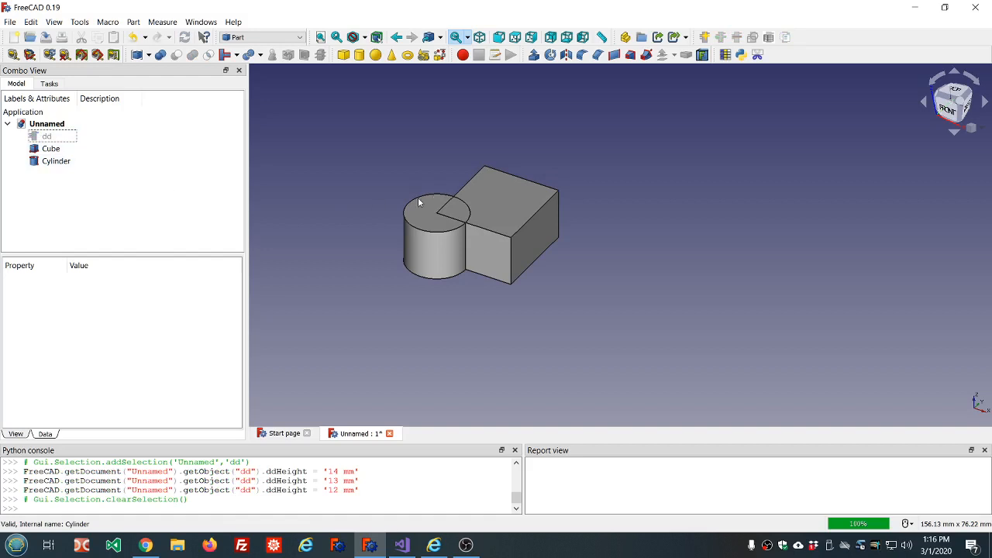
scroll(419, 203, "up", 2)
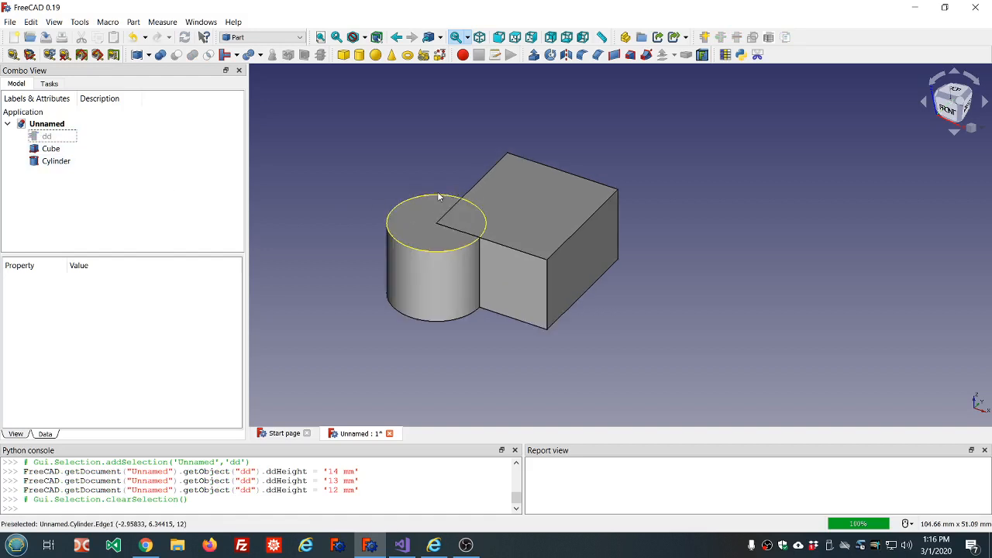
Run the Remove Property tool on the dd object, choose from its list of properties and clear the selection
left_click(37, 135)
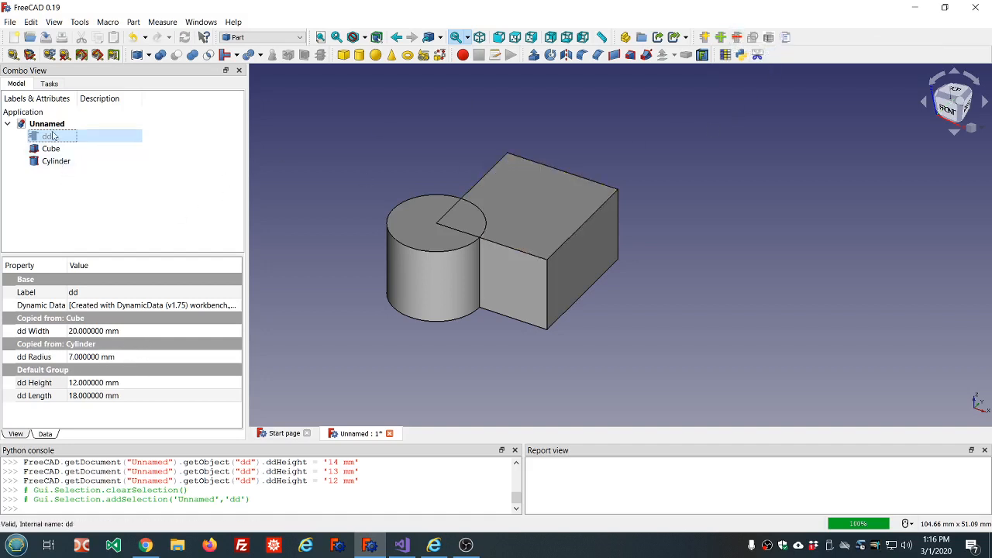
left_click(739, 38)
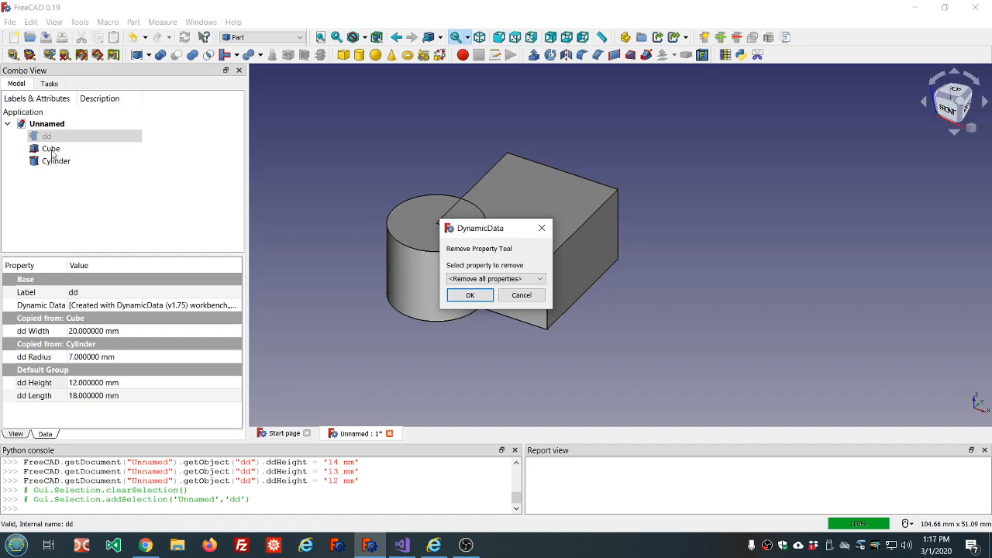
left_click(534, 279)
left_click(469, 294)
left_click(62, 192)
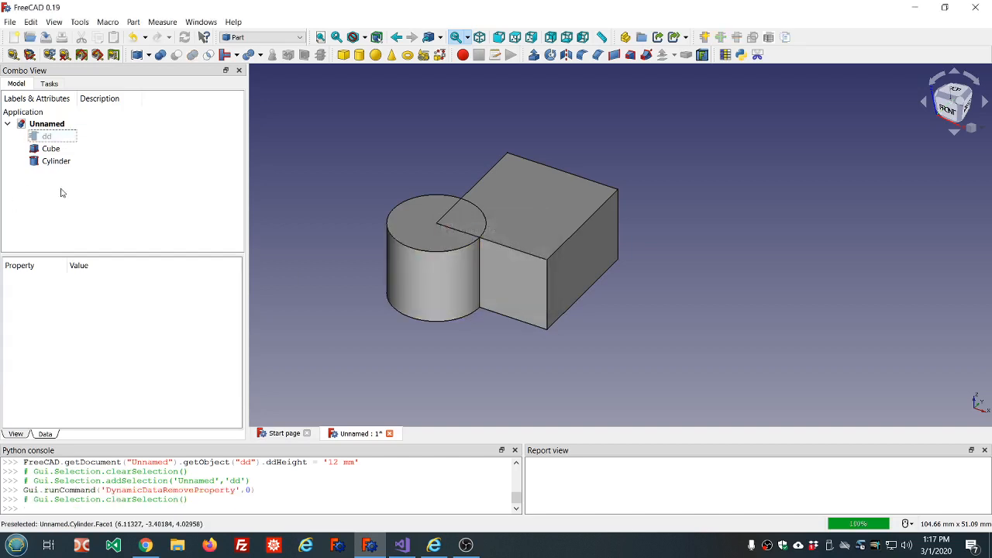
Clear the dd.ddRadius expression from the Cylinder's Radius and deselect the Cylinder
left_click(59, 161)
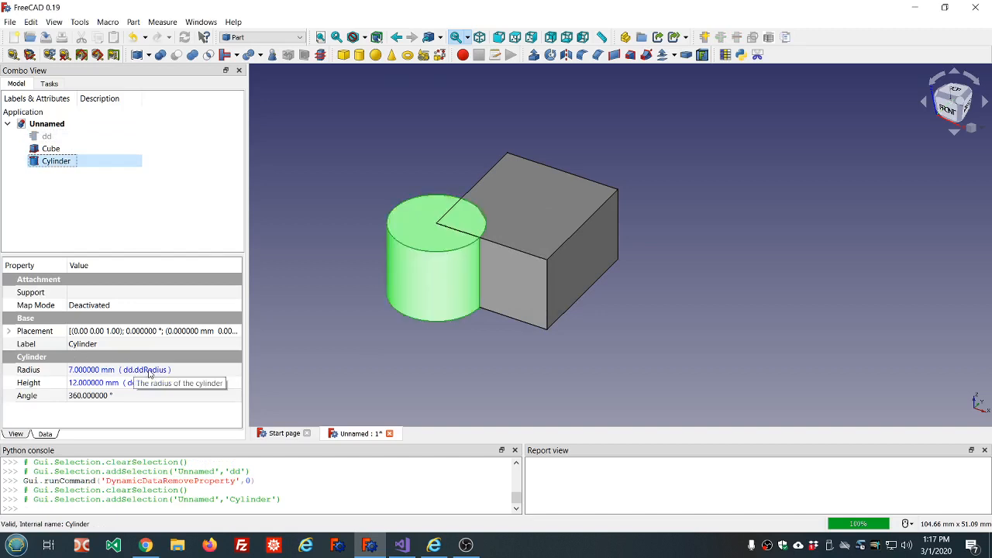
left_click(124, 209)
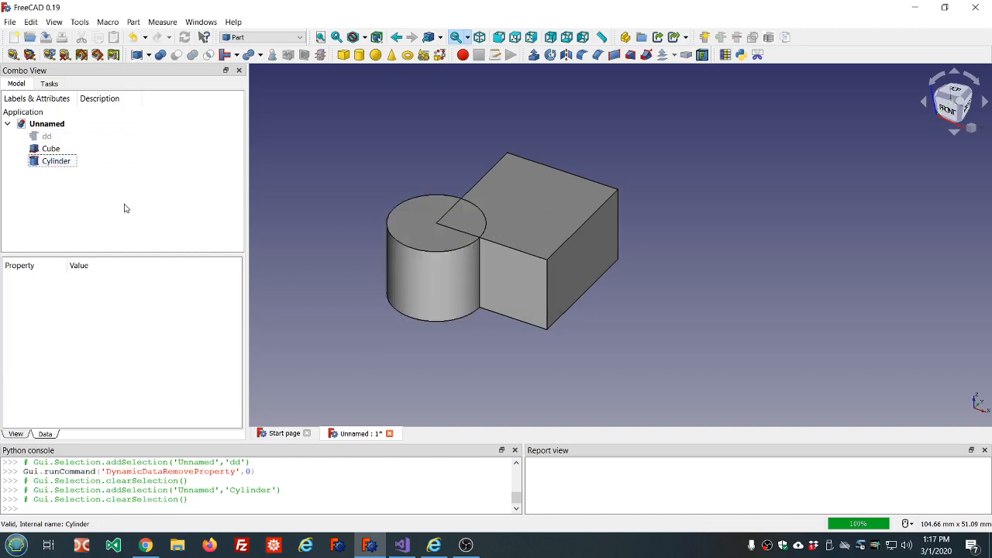
left_click(62, 138)
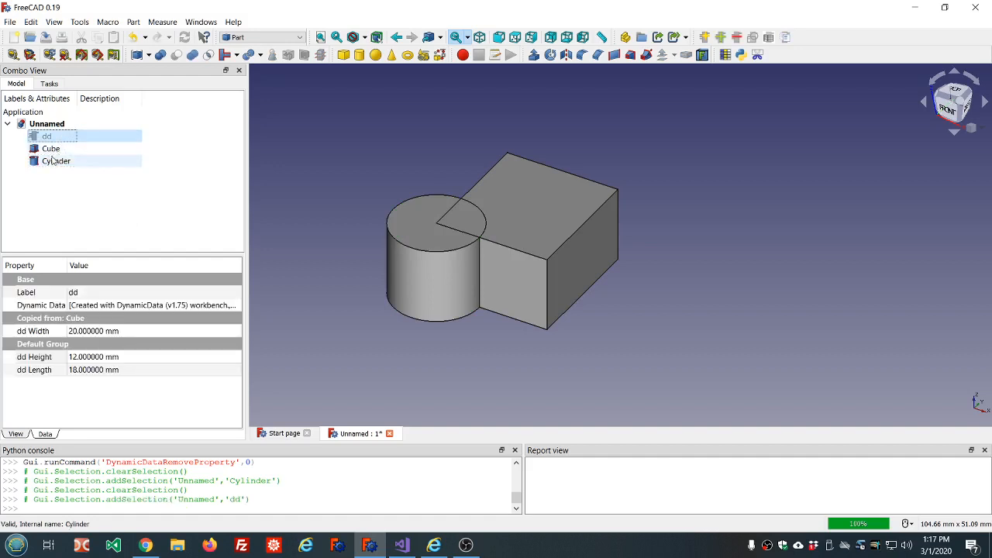
left_click(64, 160)
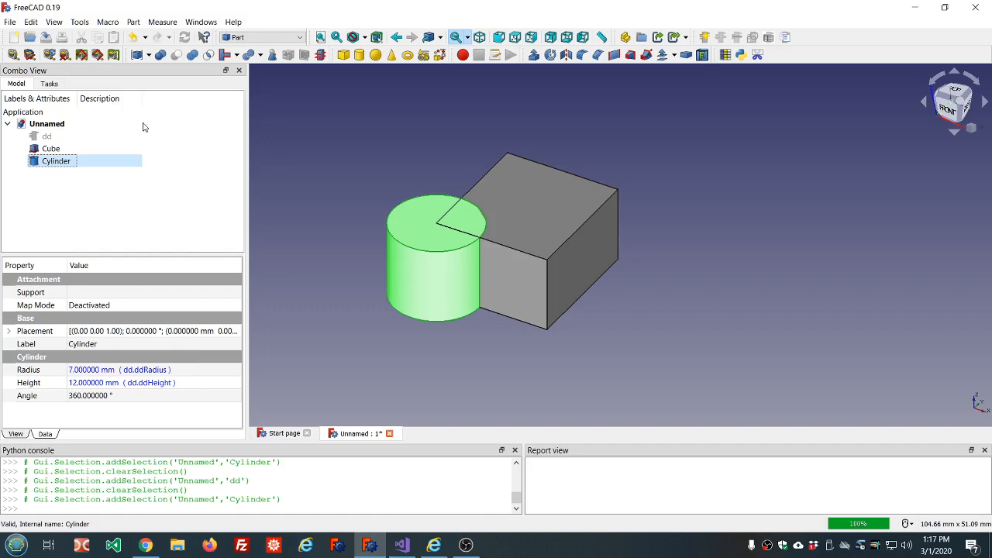
left_click(54, 152)
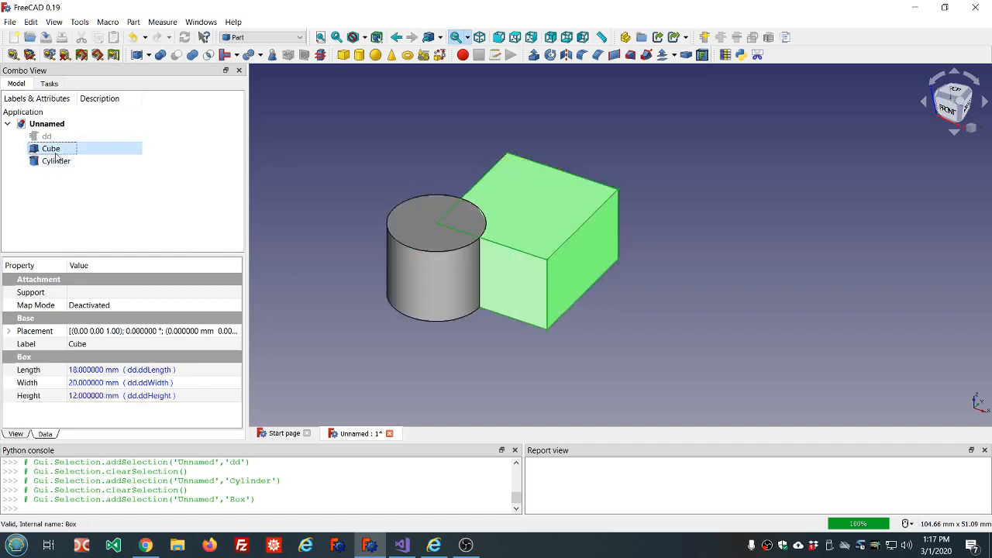
left_click(59, 162)
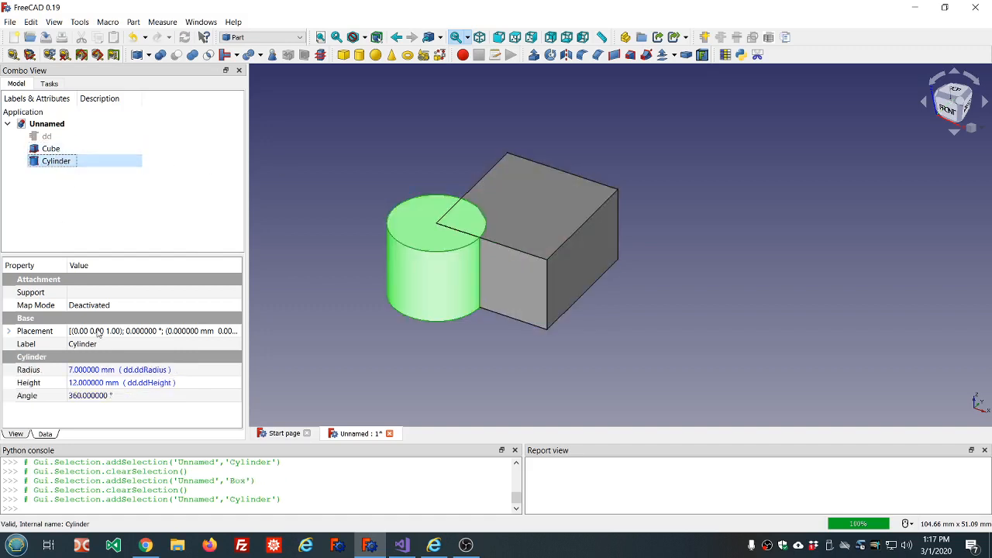
left_click(186, 372)
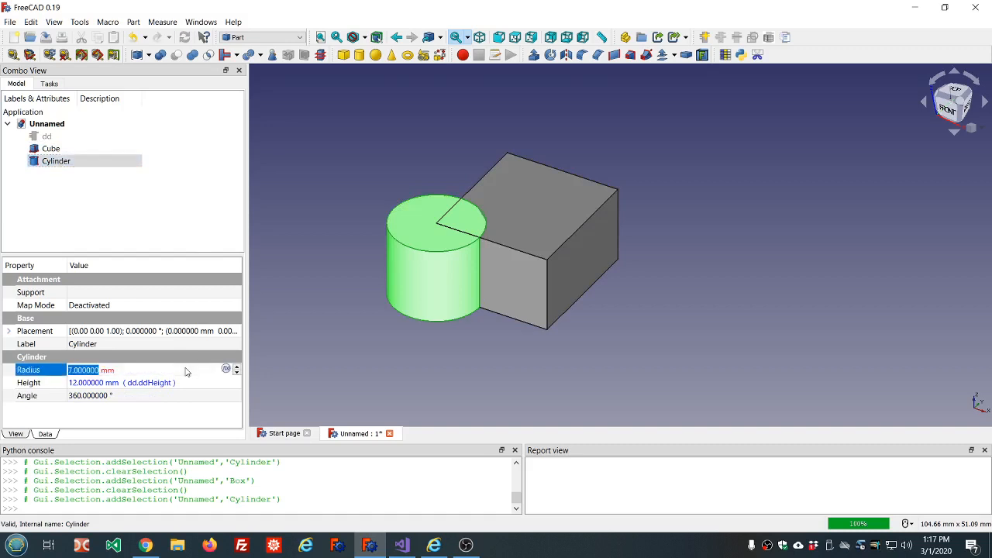
left_click(226, 369)
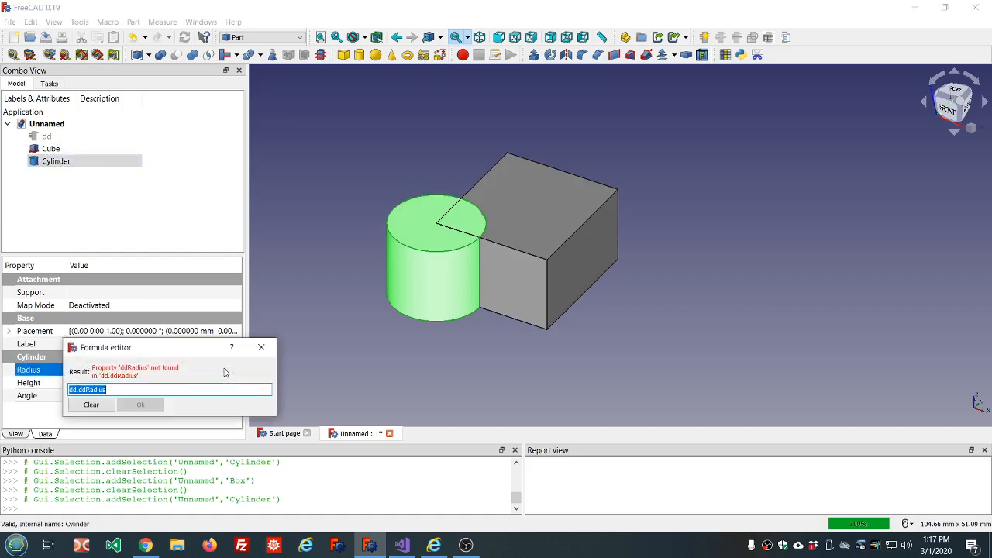
left_click(89, 405)
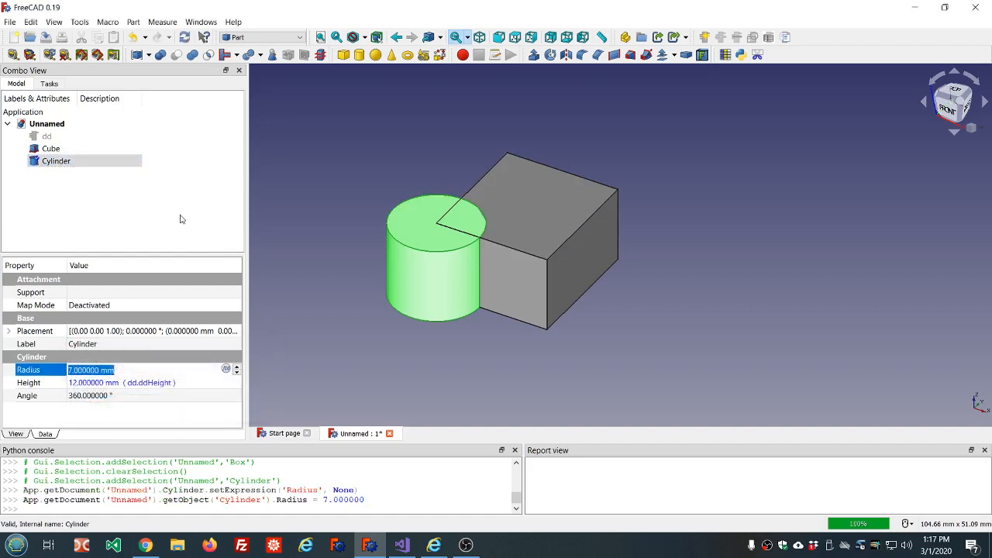
left_click(191, 186)
Check the formula editor of the Cylinder's Radius, leave it without an expression and clear the selection
left_click(73, 162)
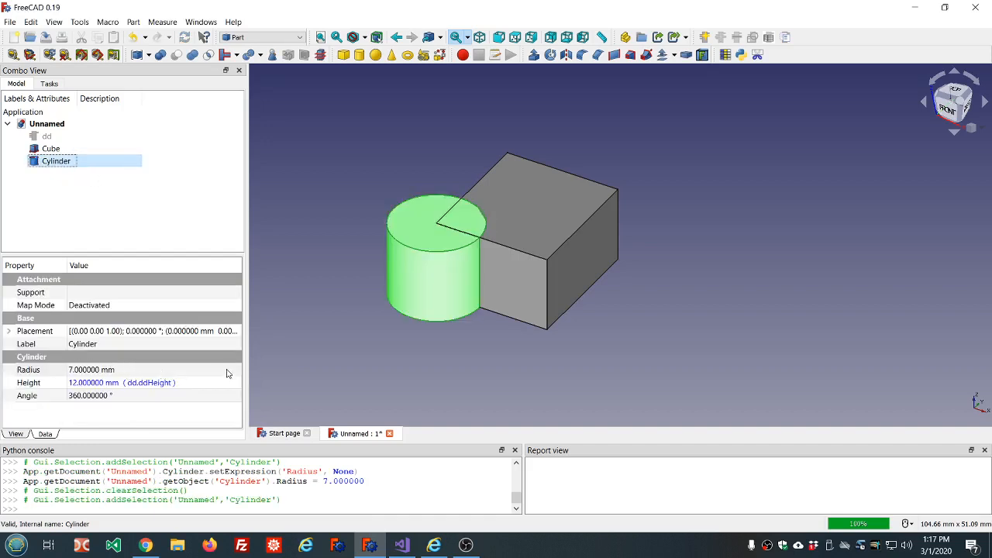
left_click(227, 373)
left_click(228, 370)
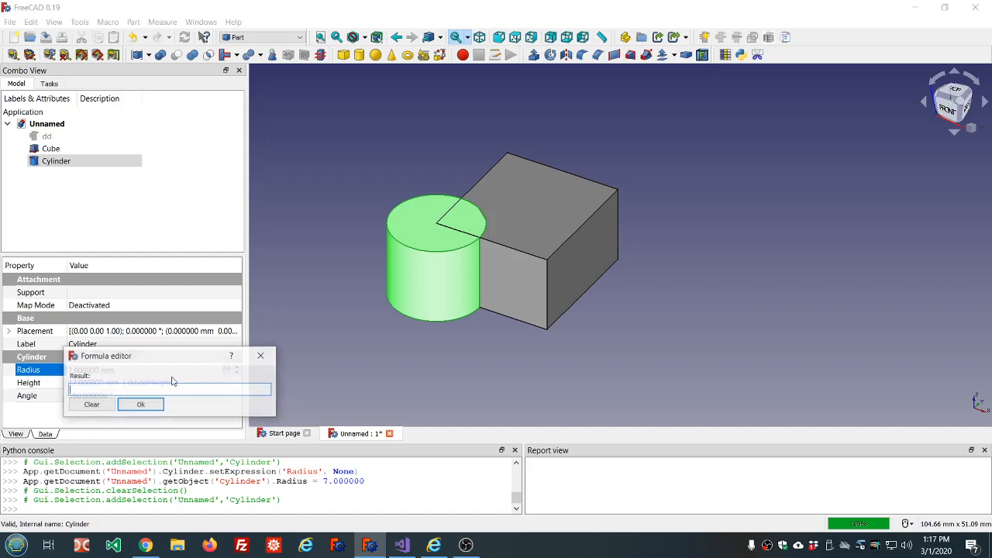
left_click(90, 406)
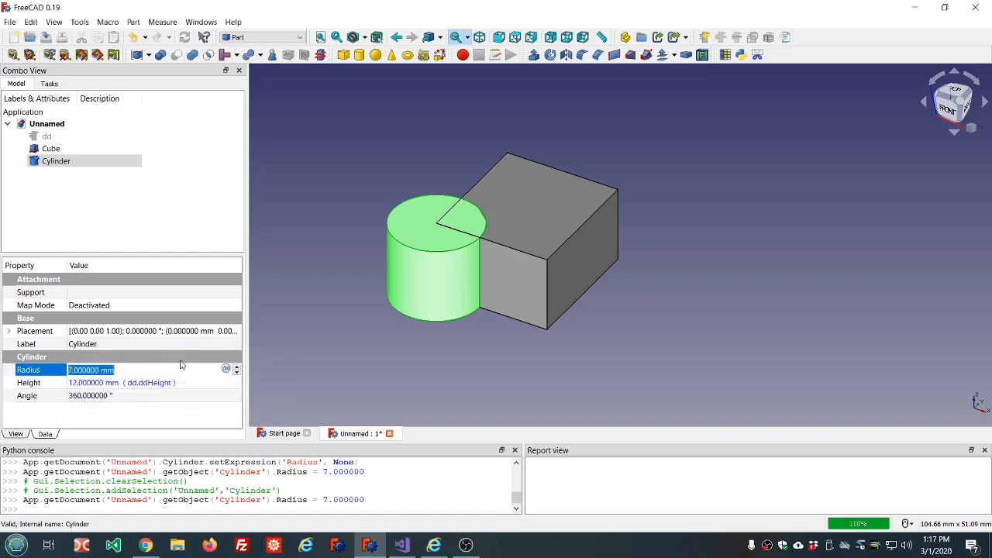
left_click(145, 220)
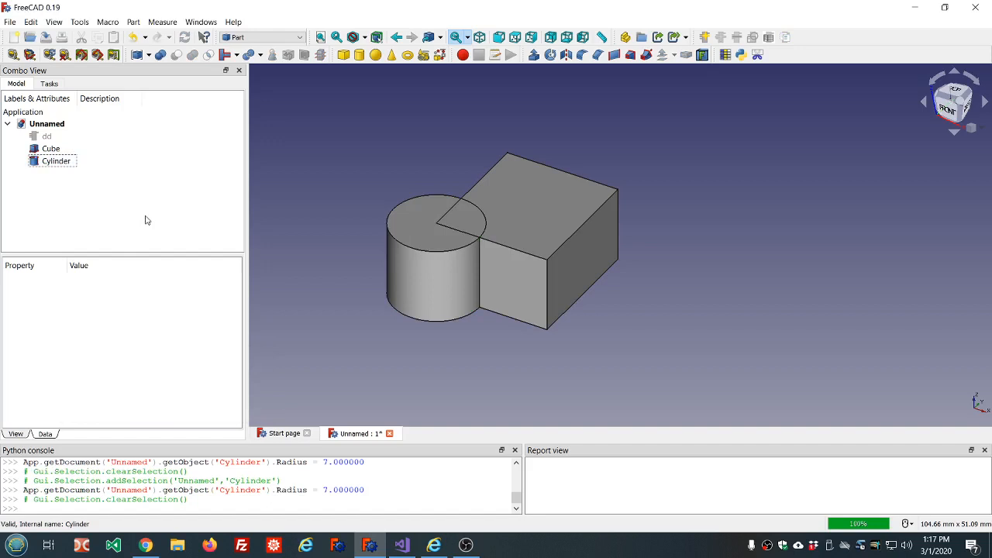
Break the parametric link of the Cube's Width with the Copy/Set Property tool
left_click(51, 137)
left_click(59, 161)
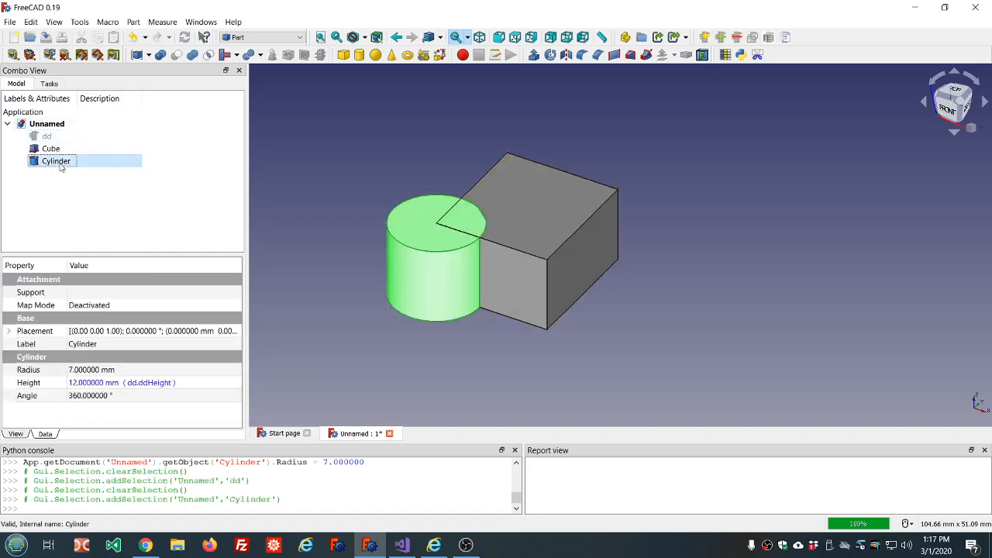
left_click(53, 149)
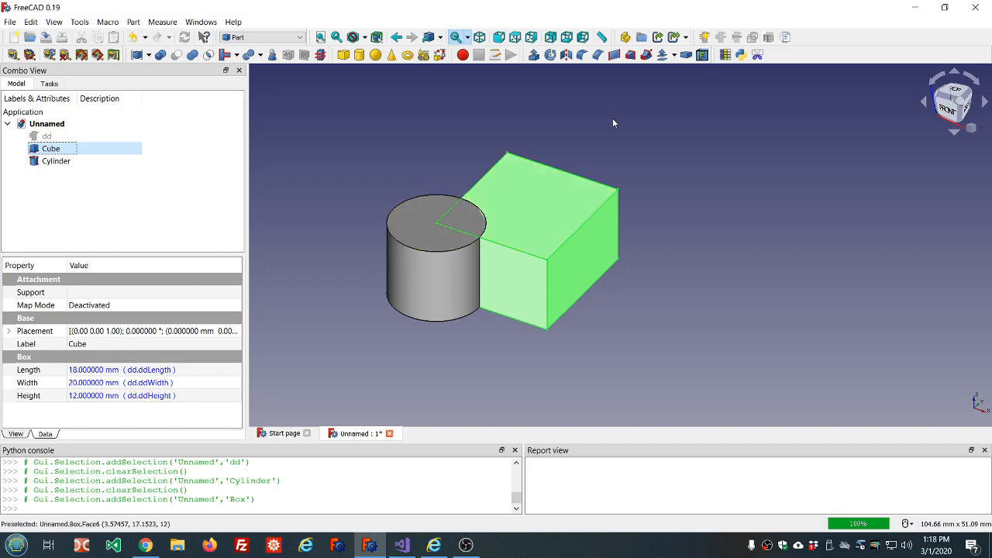
left_click(785, 37)
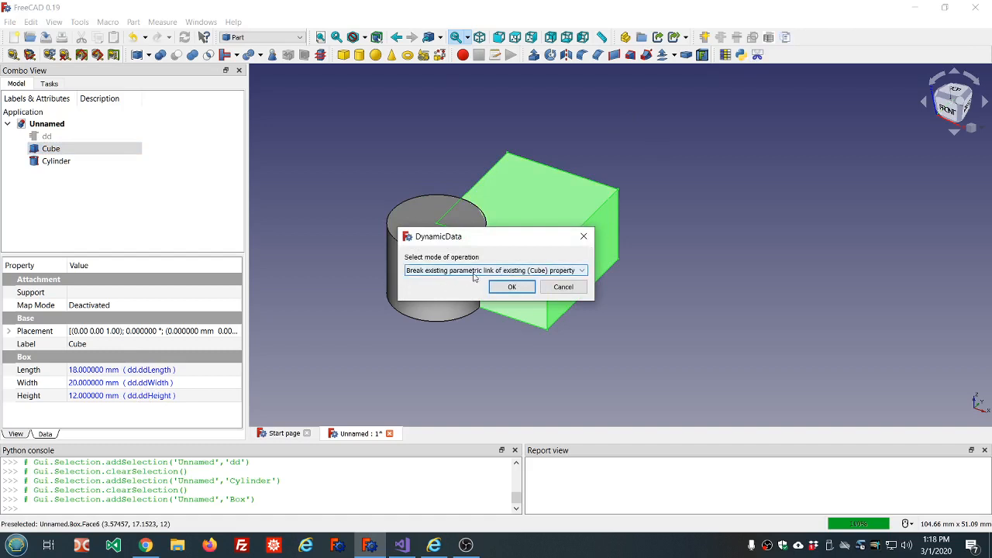
left_click(512, 287)
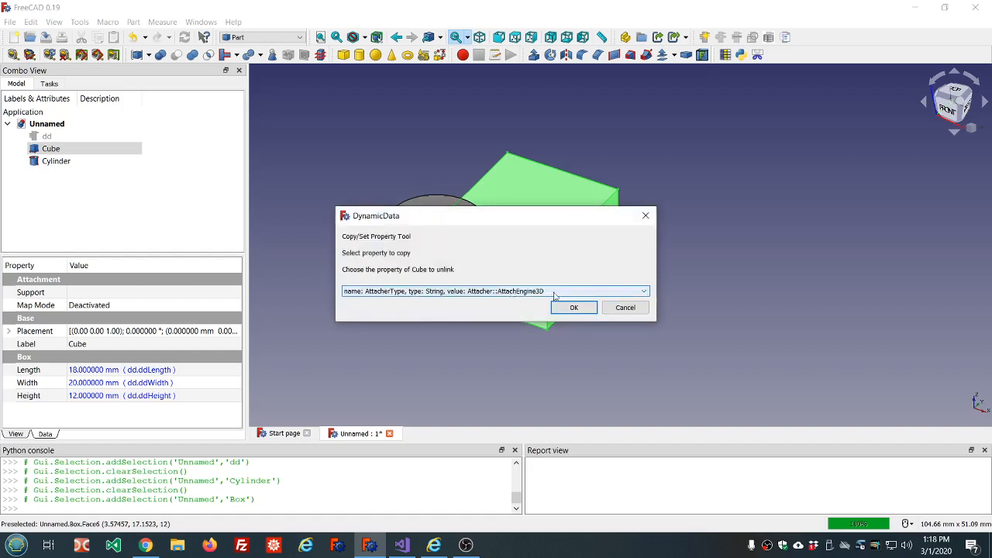
left_click(644, 292)
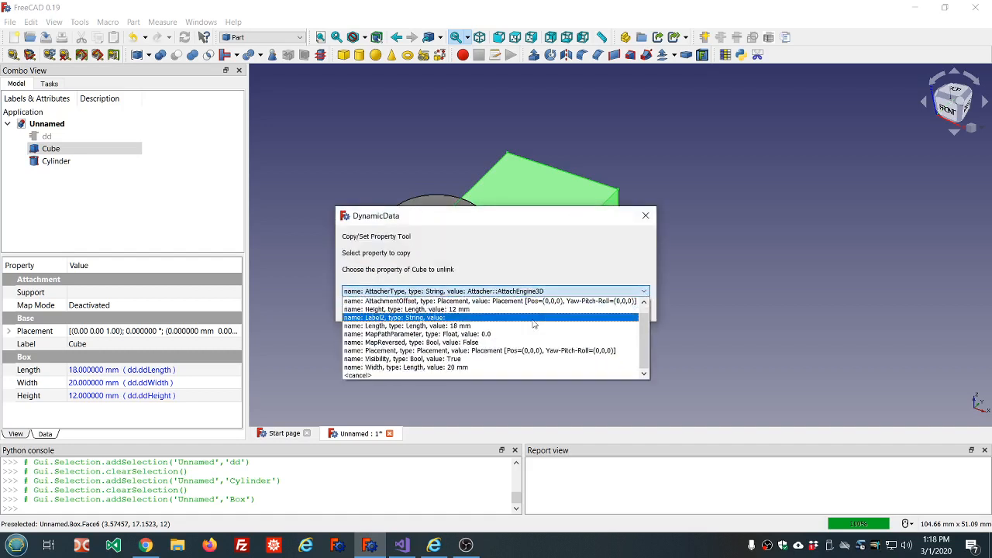
left_click(444, 366)
left_click(573, 308)
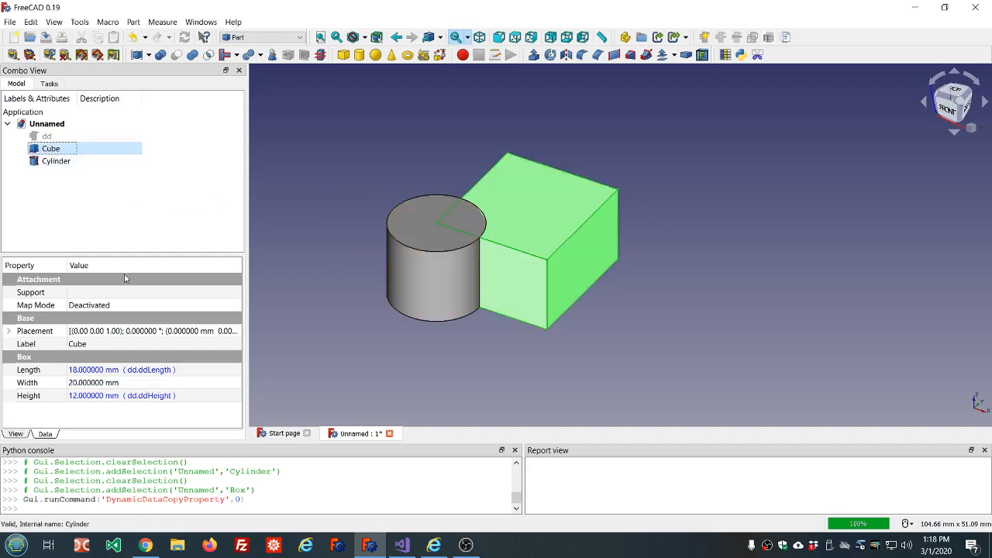
Break the parametric link of the Cube's Height with the Copy/Set Property tool
left_click(786, 37)
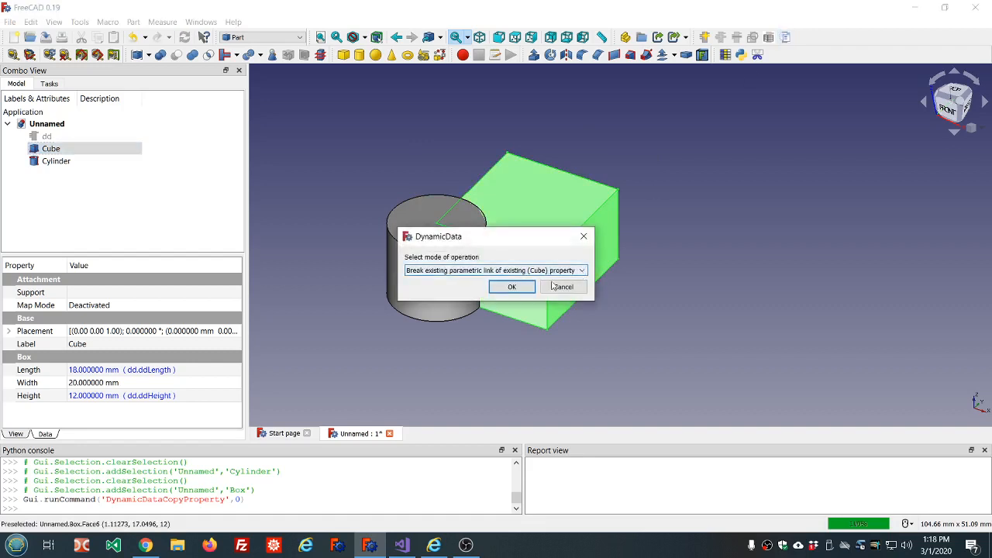
left_click(511, 286)
left_click(643, 293)
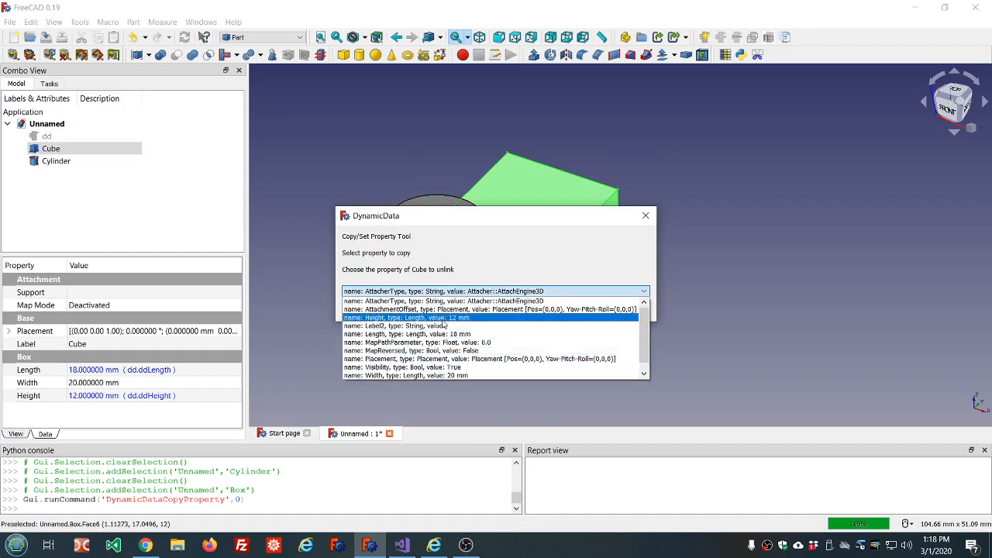
left_click(473, 318)
left_click(574, 307)
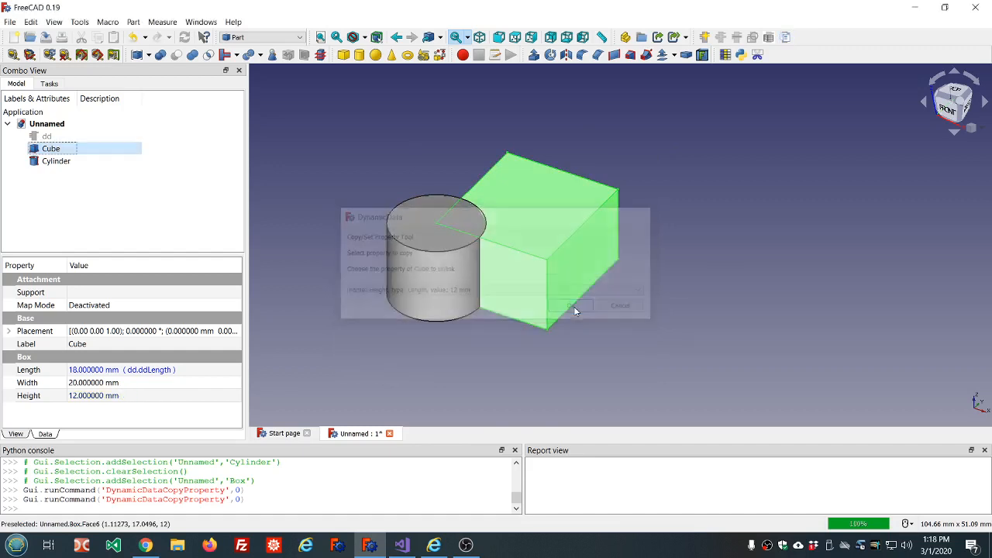
Break the parametric link of the Cube's Length with the Copy/Set Property tool and clear the selection
left_click(187, 370)
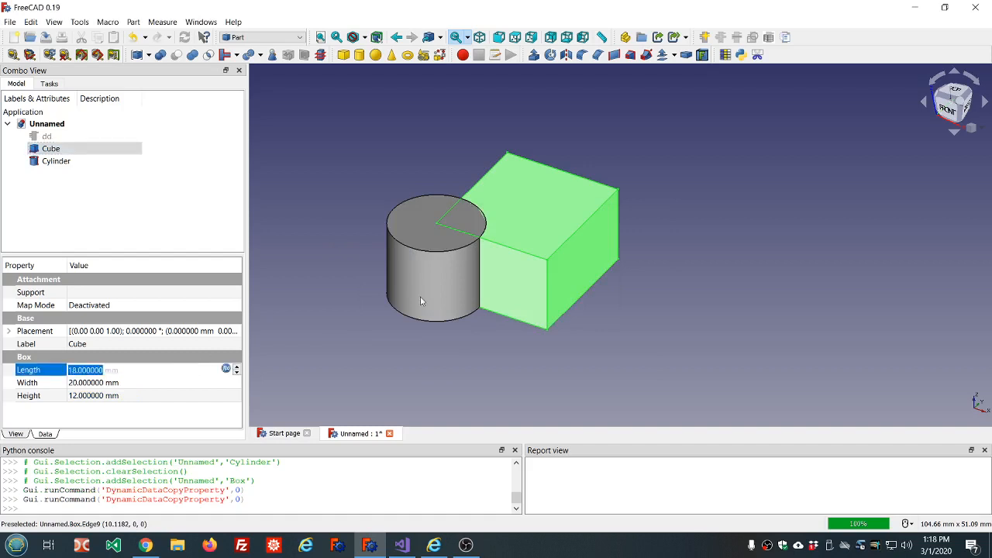
left_click(786, 39)
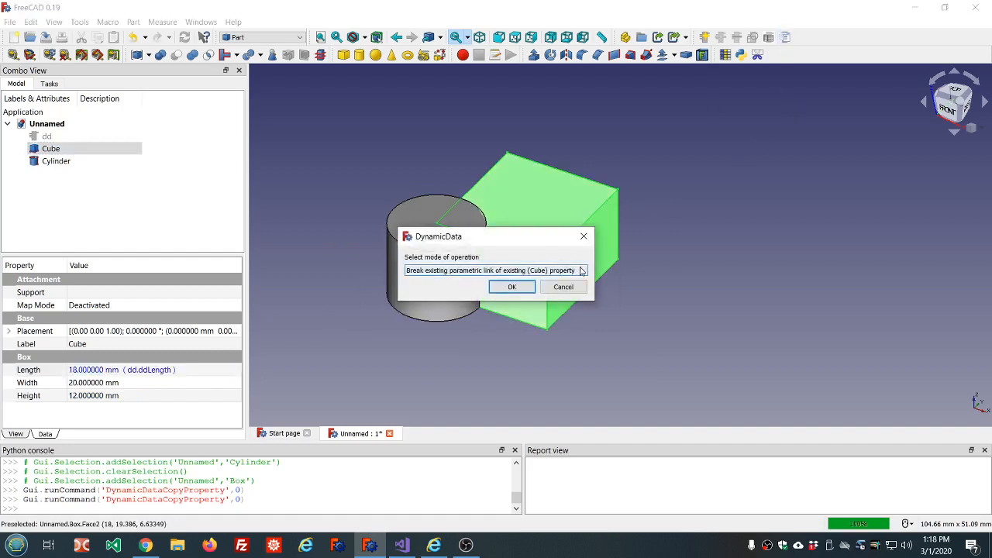
left_click(509, 287)
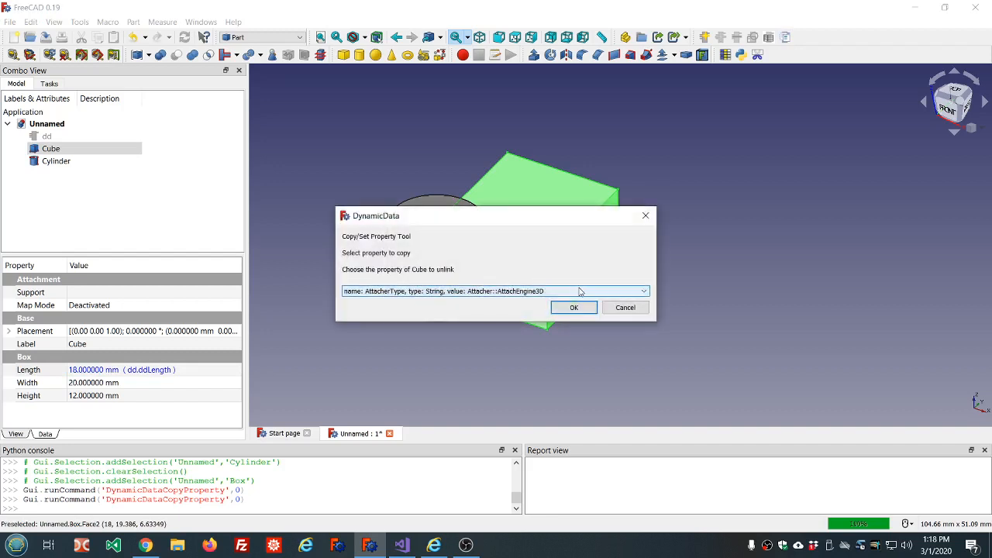
left_click(439, 293)
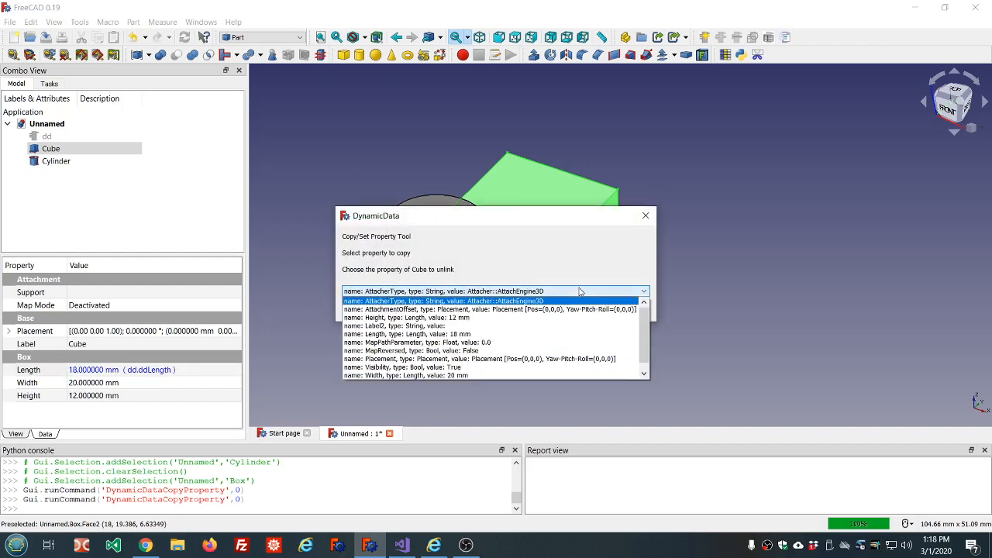
left_click(421, 333)
left_click(573, 308)
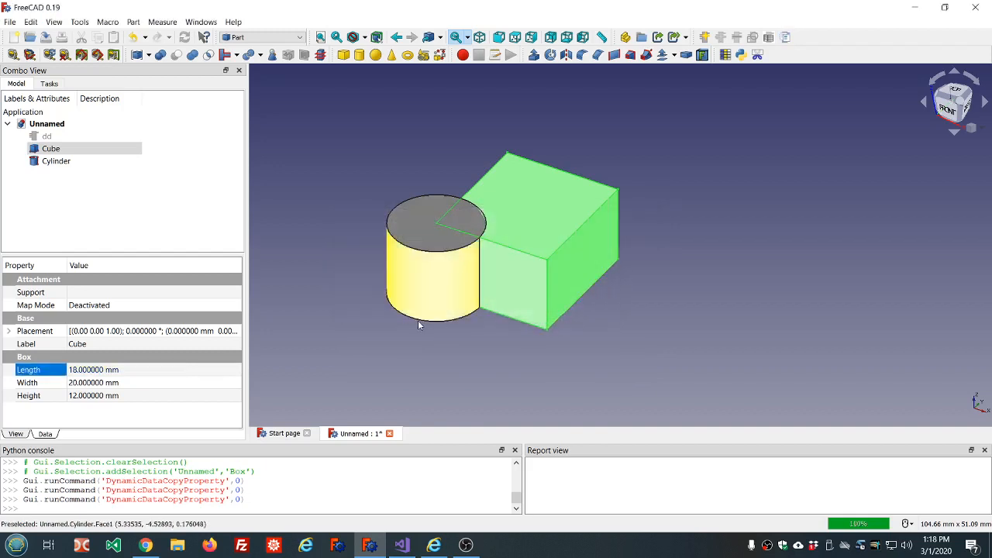
left_click(132, 216)
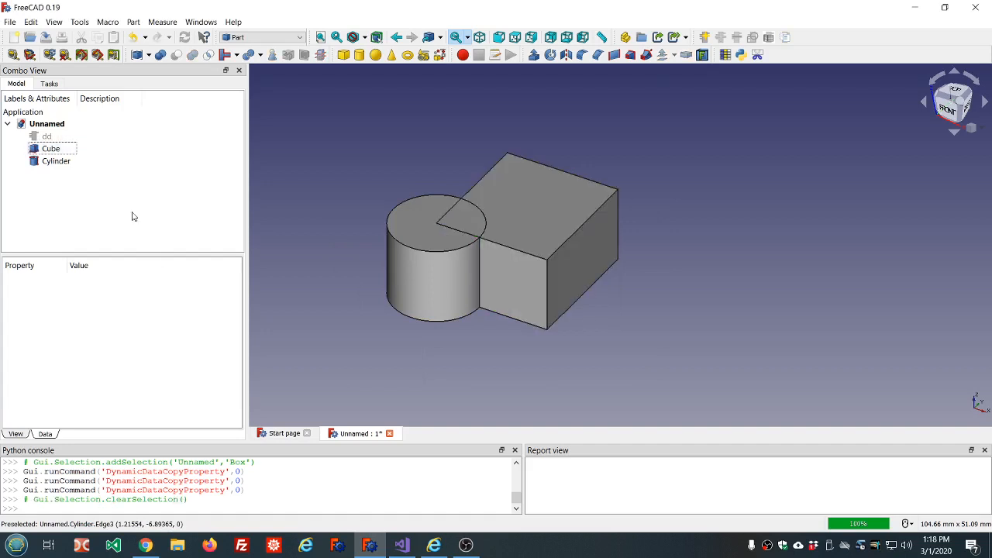
Remove all properties from the dd object with the Remove Property tool and clear the selection
left_click(60, 161)
left_click(115, 137)
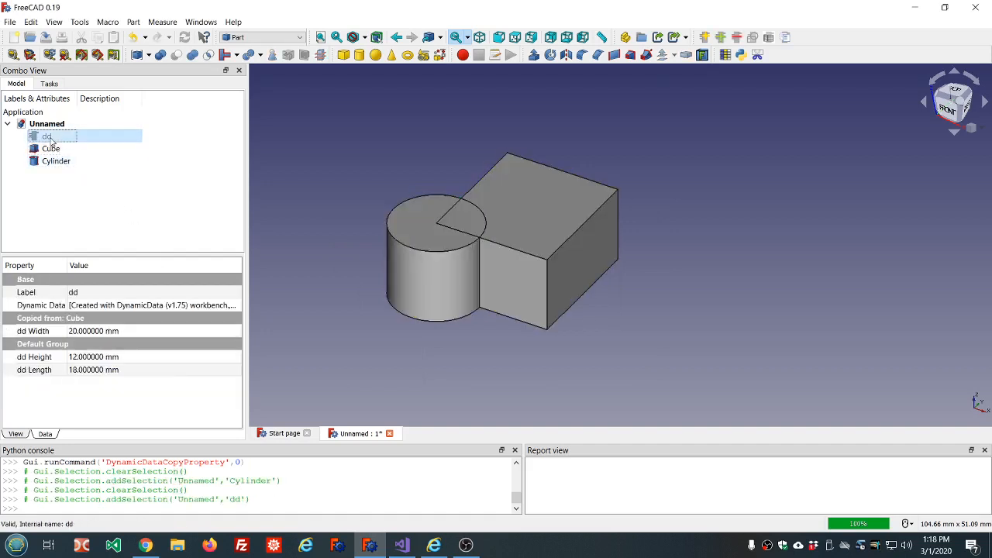
left_click(740, 38)
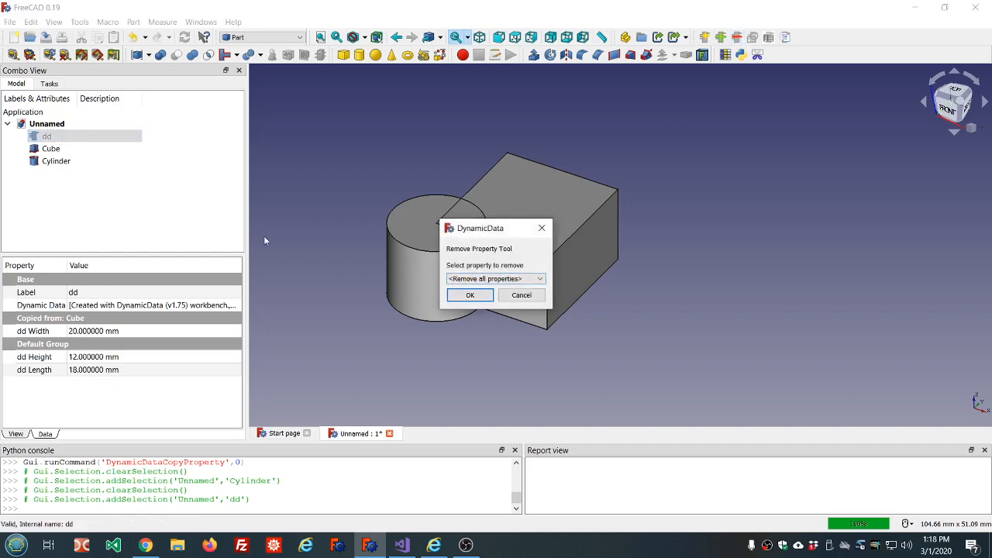
left_click(540, 279)
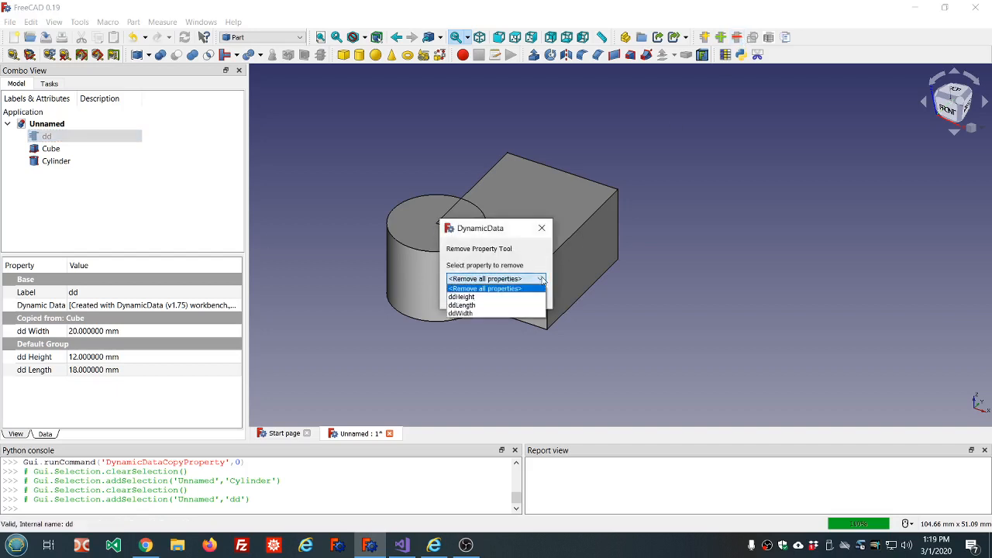
left_click(500, 289)
left_click(470, 292)
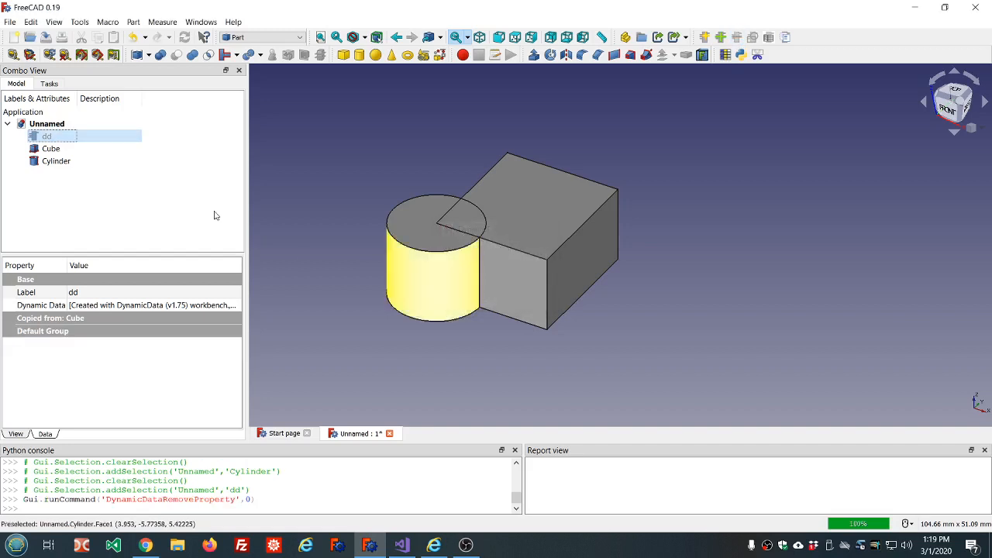
left_click(136, 177)
Break the parametric link of the Cylinder's Height with the Copy/Set Property tool and clear the selection
left_click(46, 137)
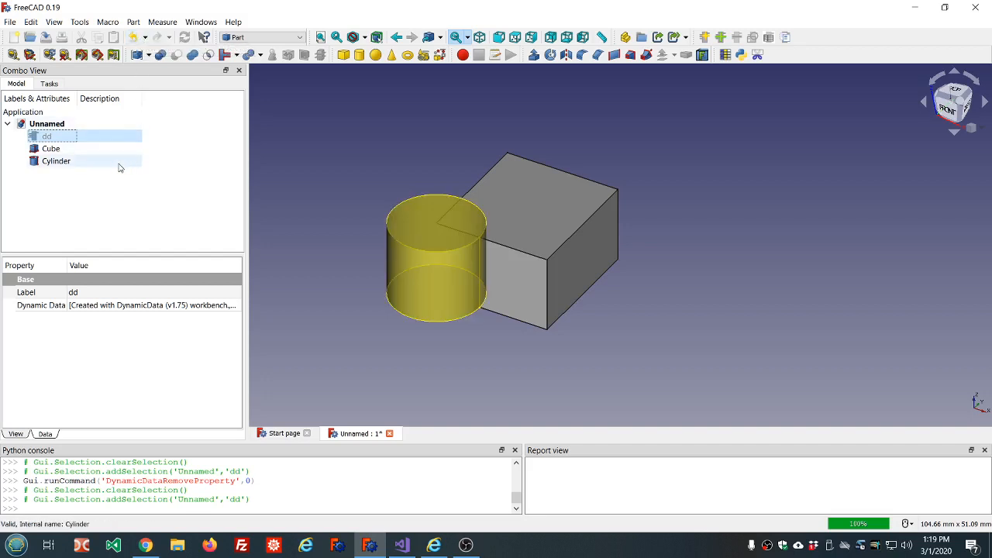
left_click(76, 163)
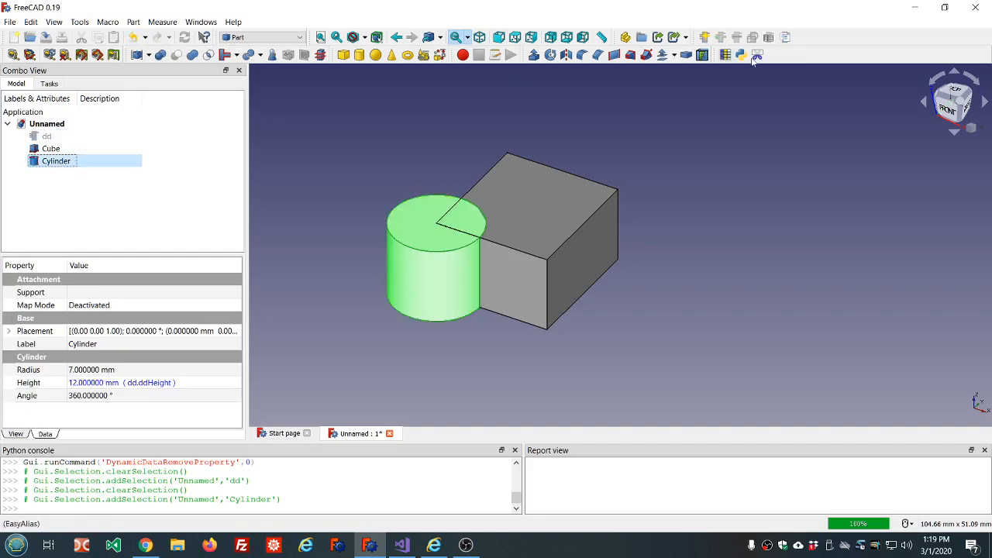
left_click(787, 38)
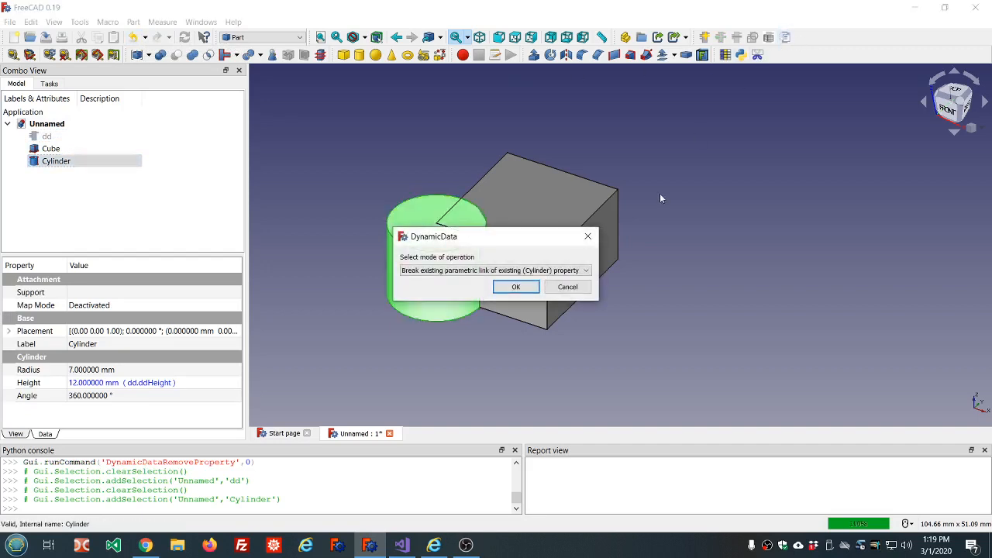
left_click(530, 293)
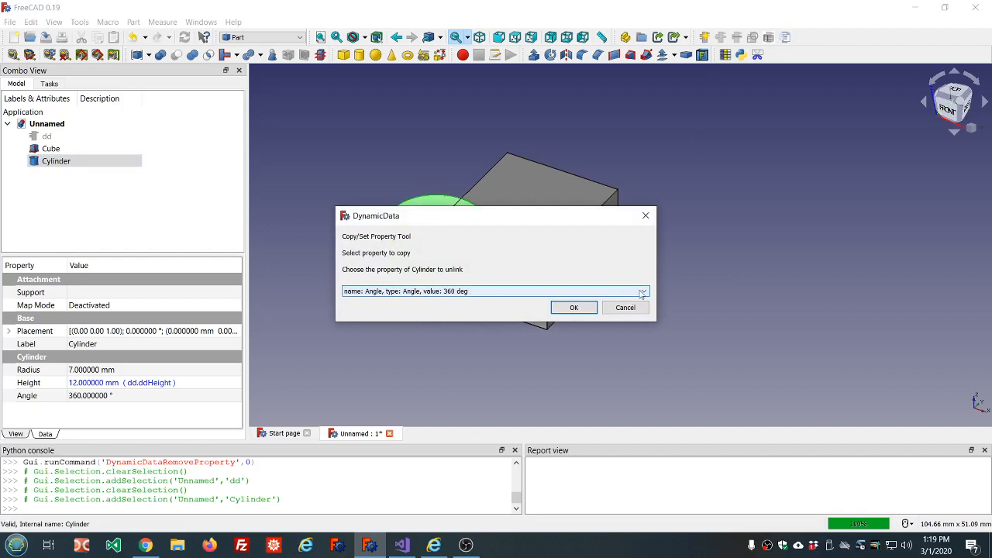
left_click(500, 293)
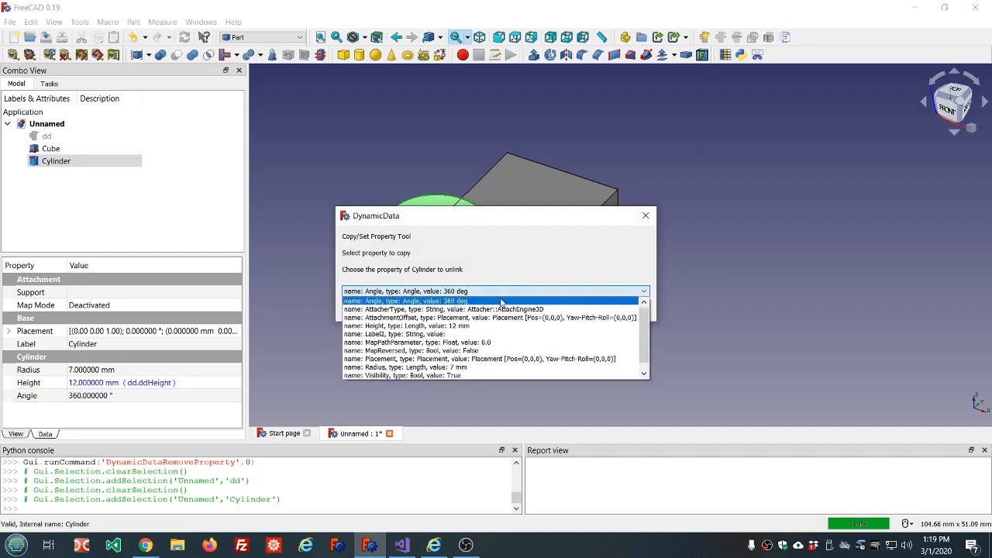
left_click(448, 327)
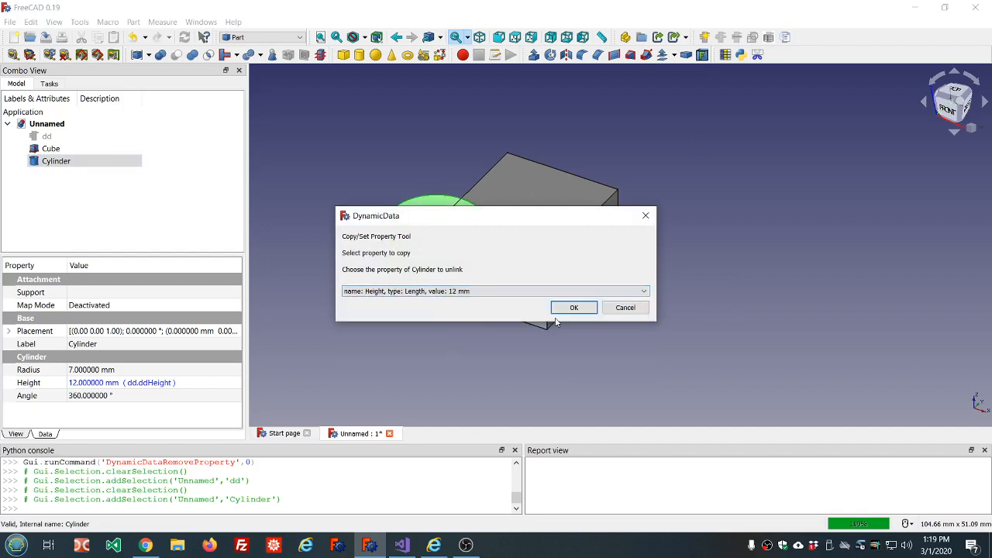
left_click(572, 307)
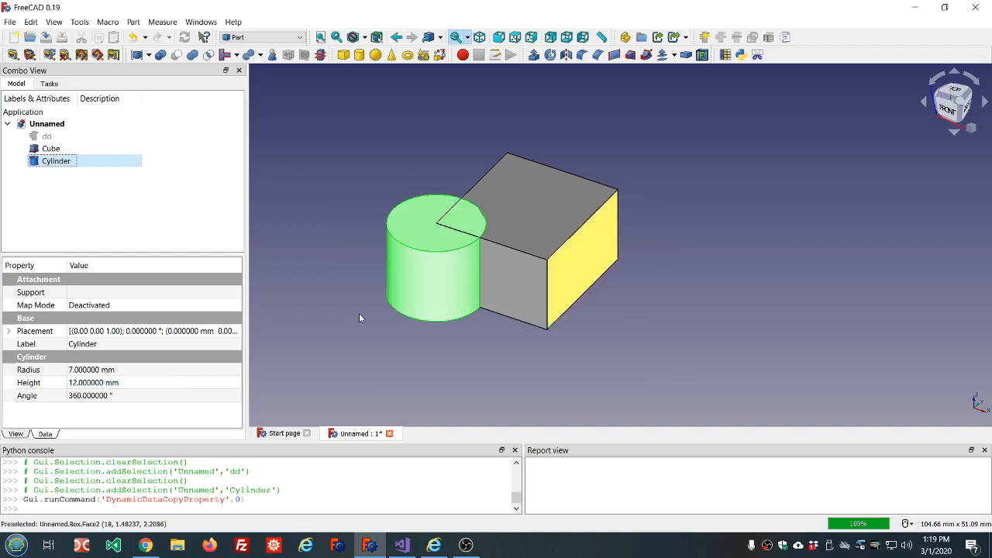
left_click(180, 216)
left_click(132, 373)
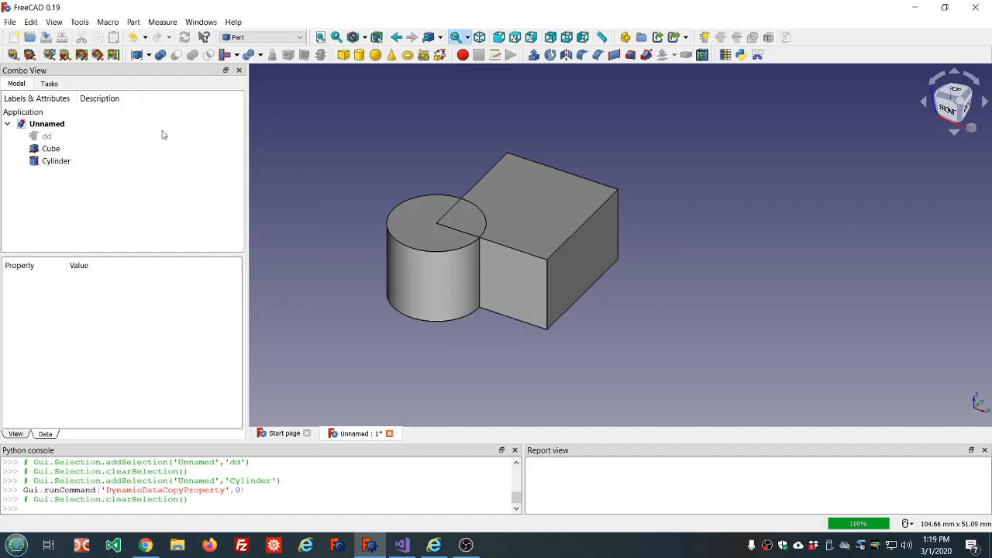
Copy the Cube's Placement to a new dd property named ddPlacement and link the Cube's placement to it
left_click(55, 137)
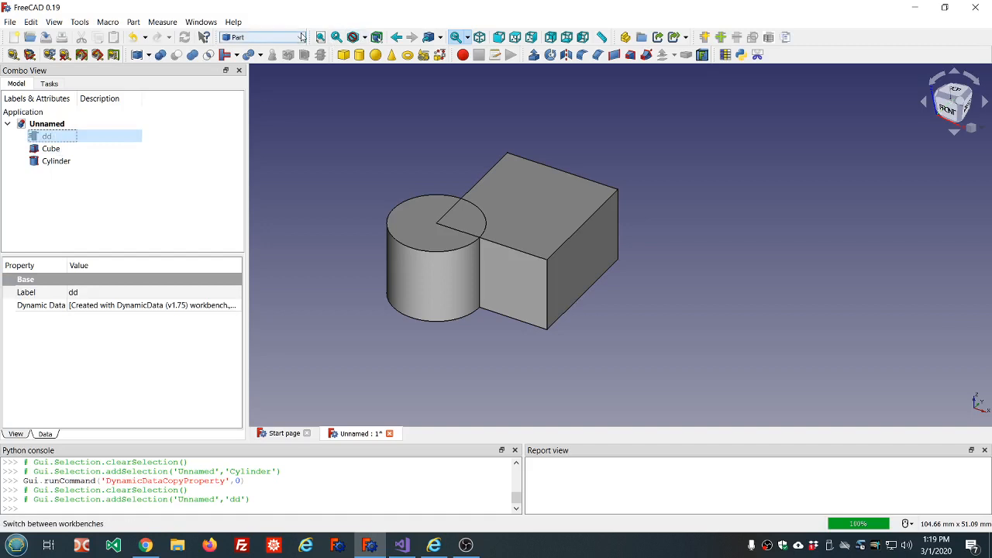
left_click(301, 37)
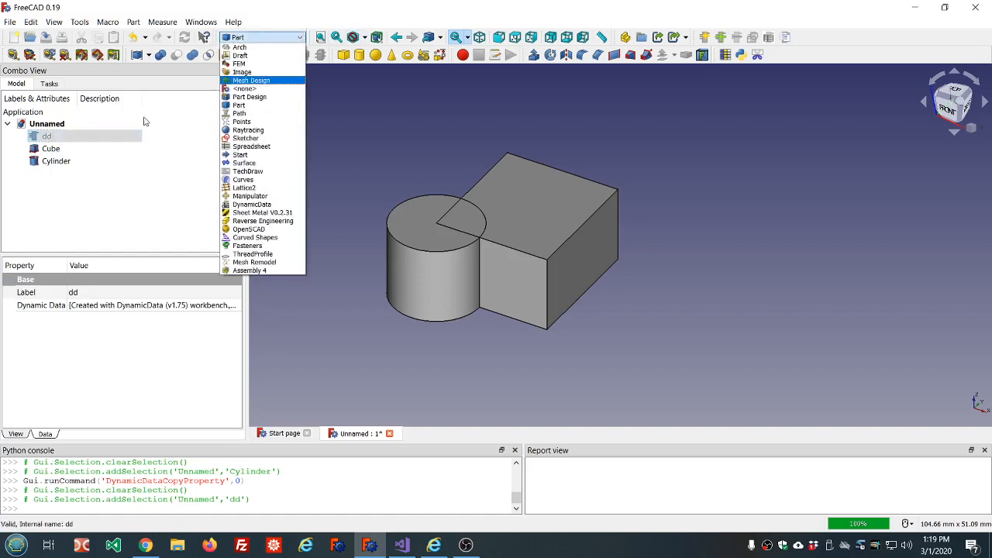
left_click(51, 149)
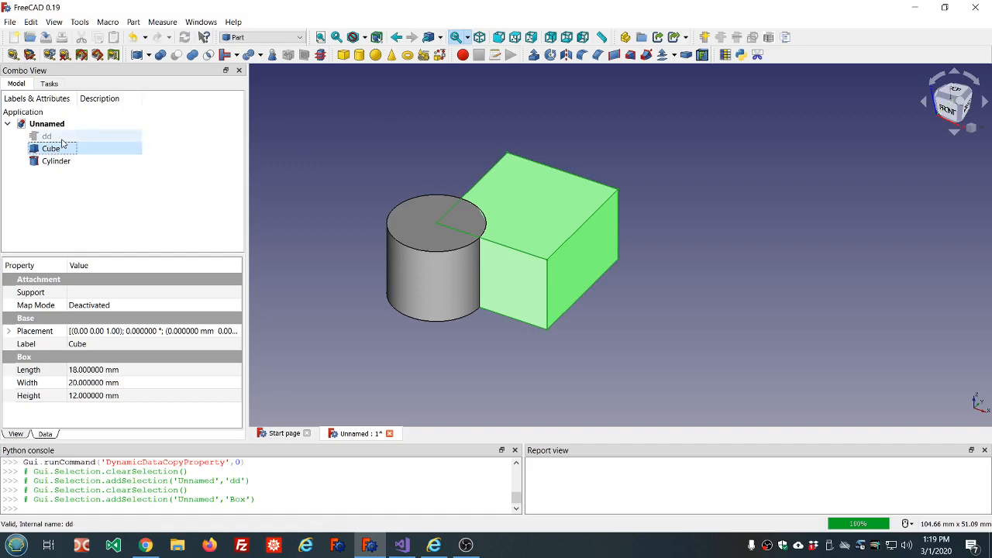
left_click(60, 137, "ctrl")
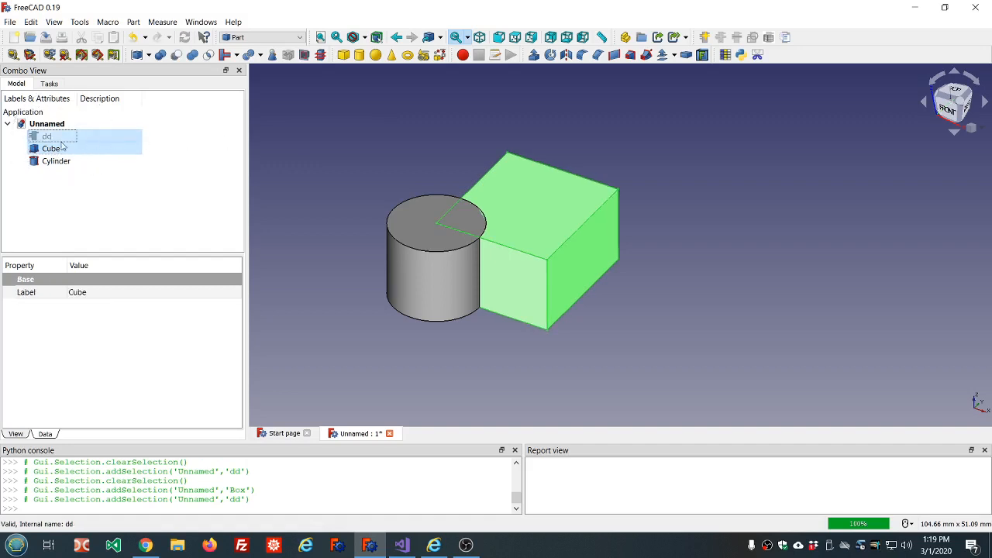
left_click(788, 39)
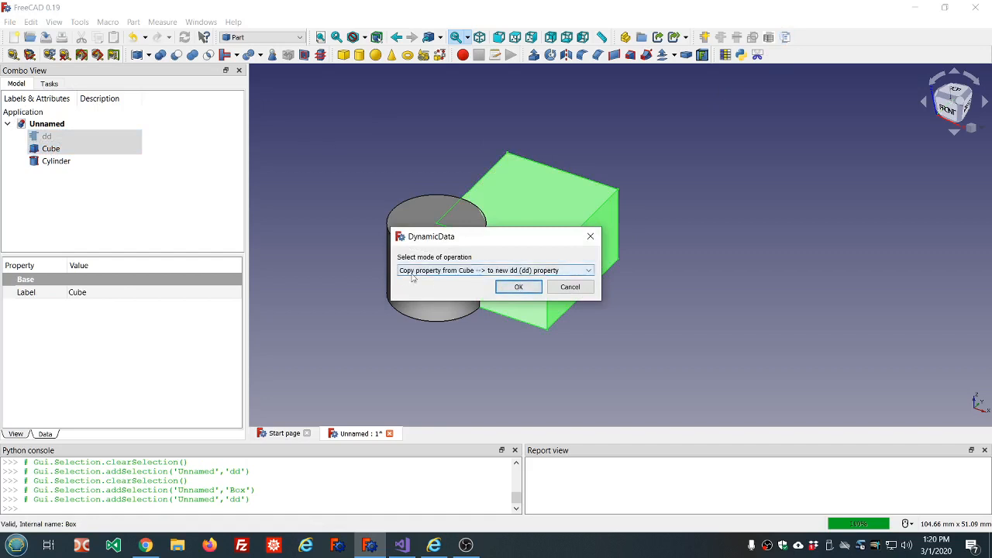
left_click(517, 286)
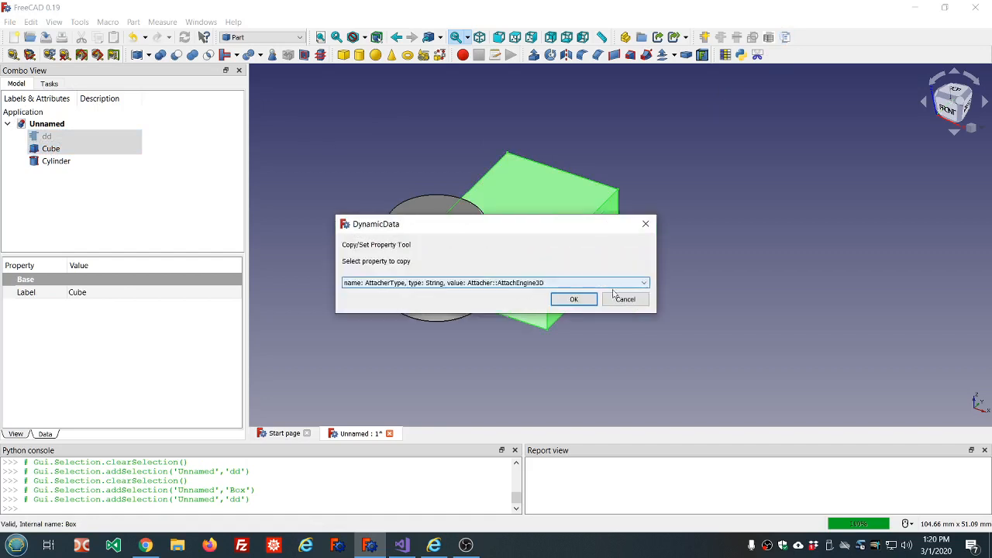
left_click(646, 284)
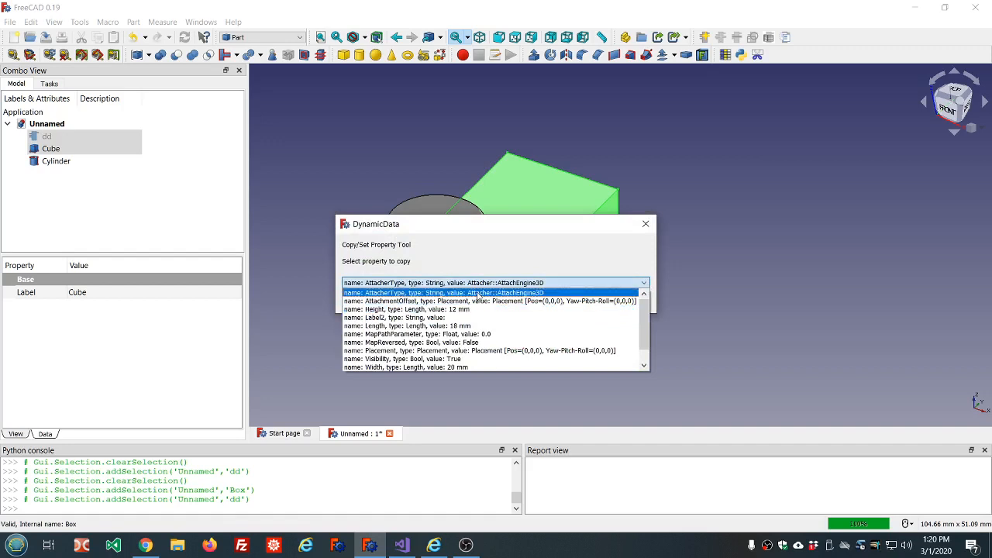
left_click(426, 352)
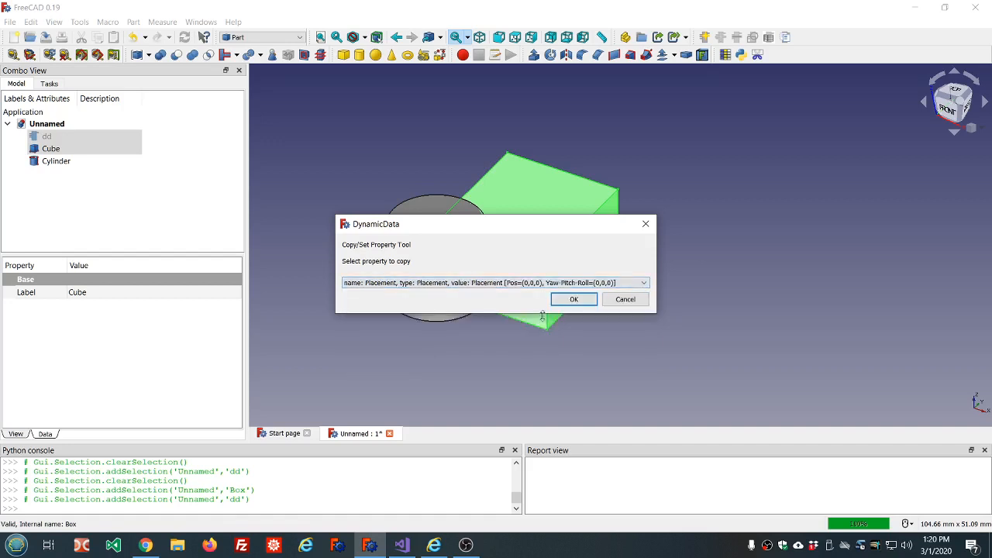
left_click(574, 300)
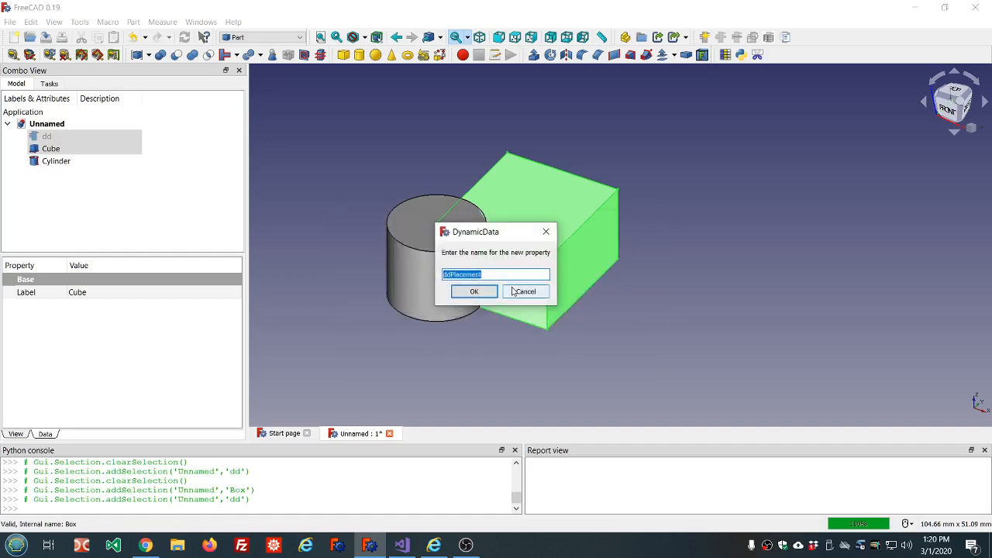
left_click(475, 295)
left_click(489, 287)
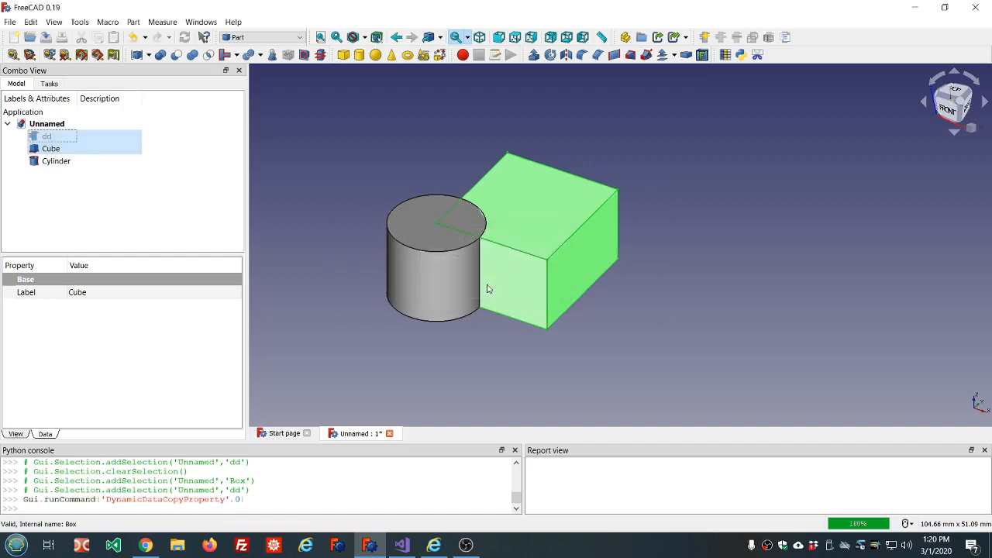
Examine the expressions in the Cube's Placement angle, axis and position, and collapse the Placement property
left_click(53, 148)
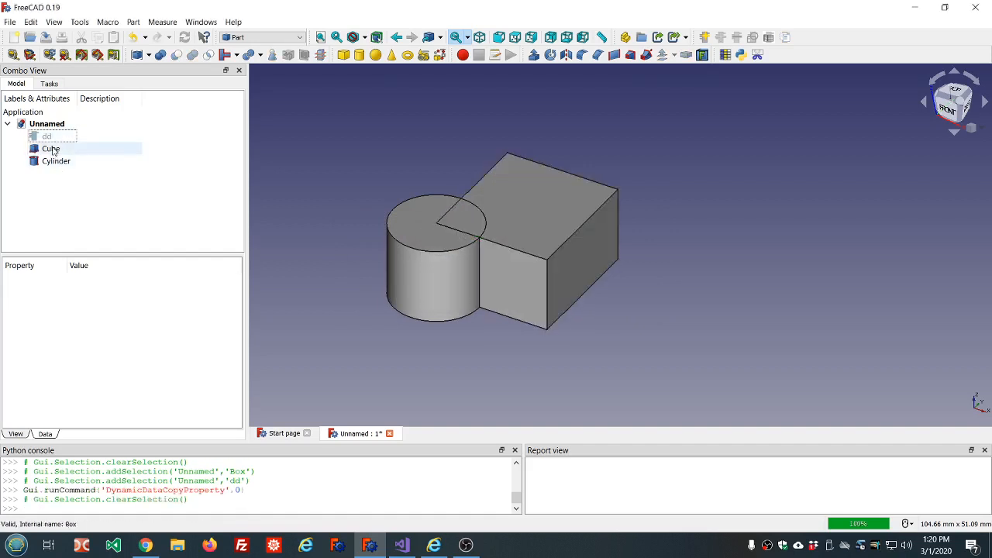
left_click(9, 332)
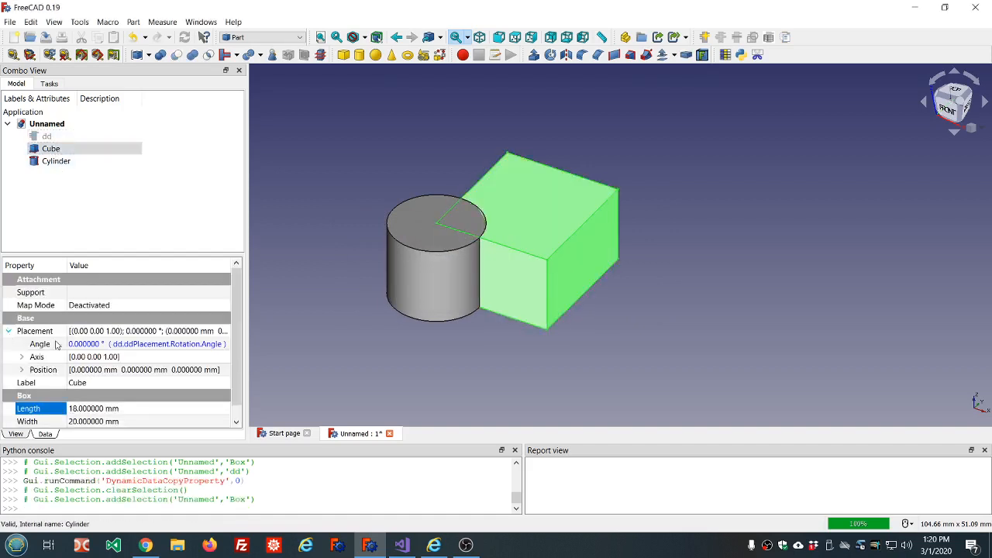
left_click(22, 370)
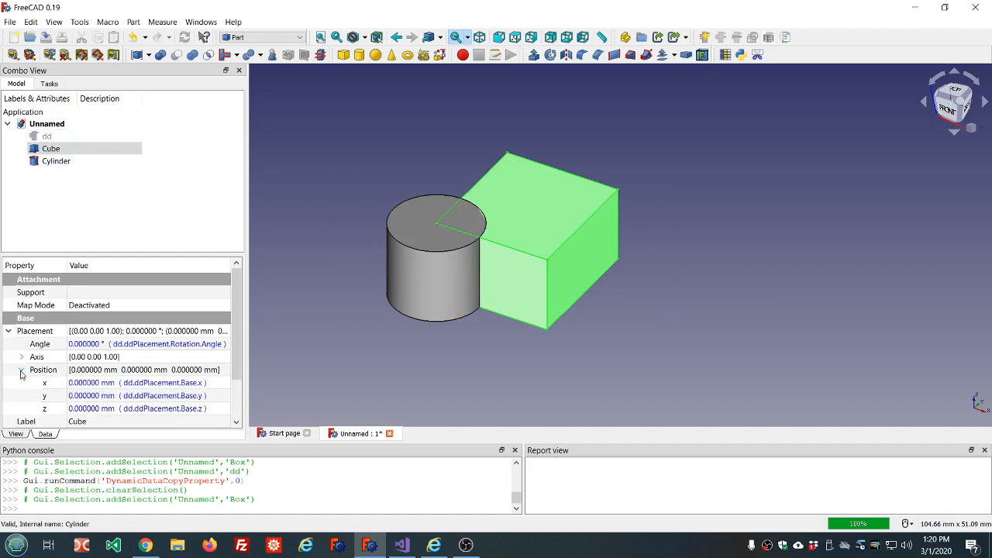
scroll(129, 355, "down", 2)
scroll(124, 348, "up", 1)
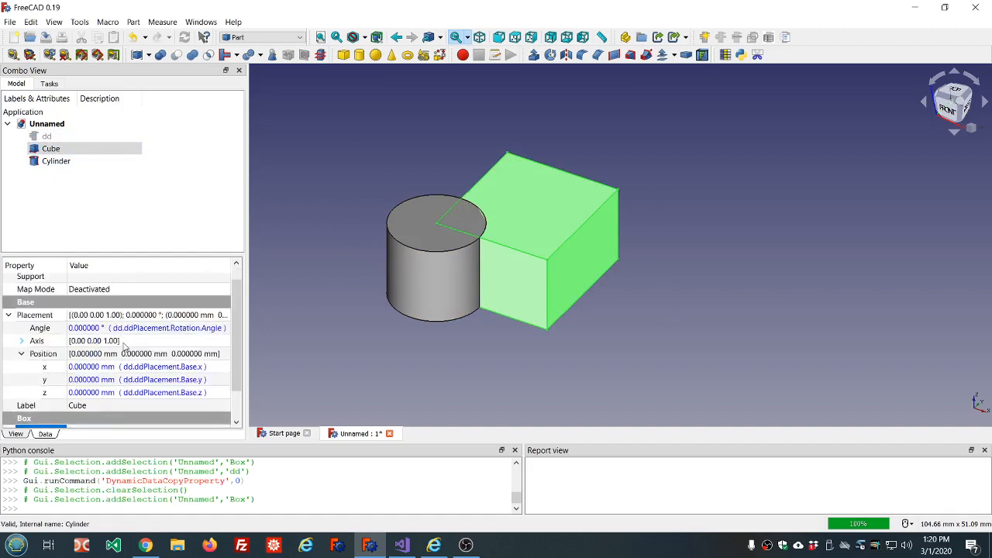
left_click(22, 341)
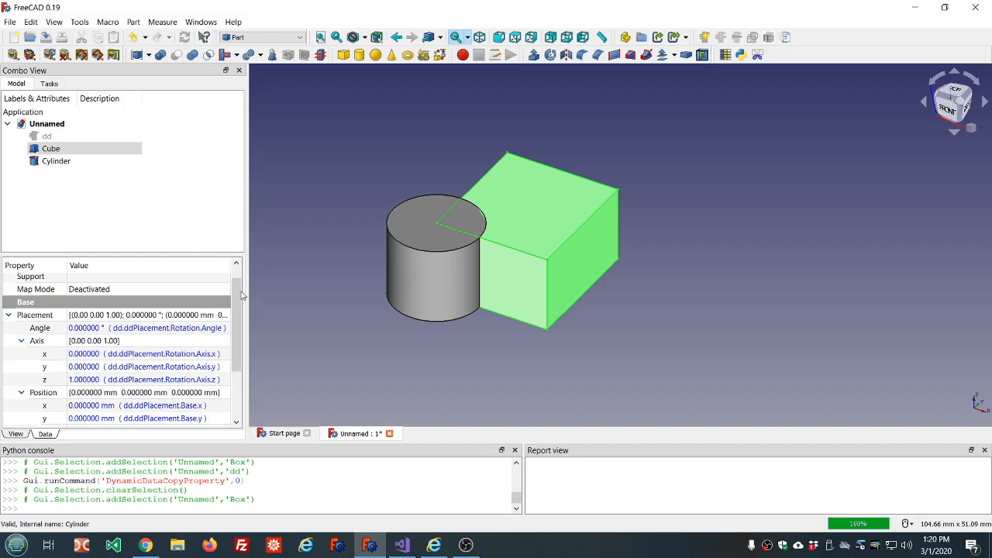
mouse_move(238, 295)
left_mouse_down()
mouse_move(241, 326)
mouse_move(241, 314)
left_mouse_up()
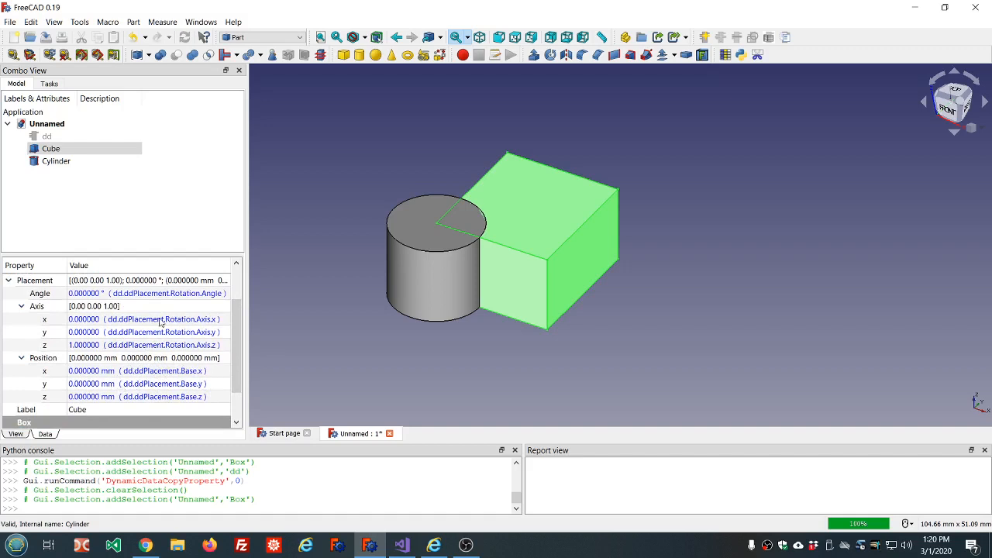
left_click(7, 282)
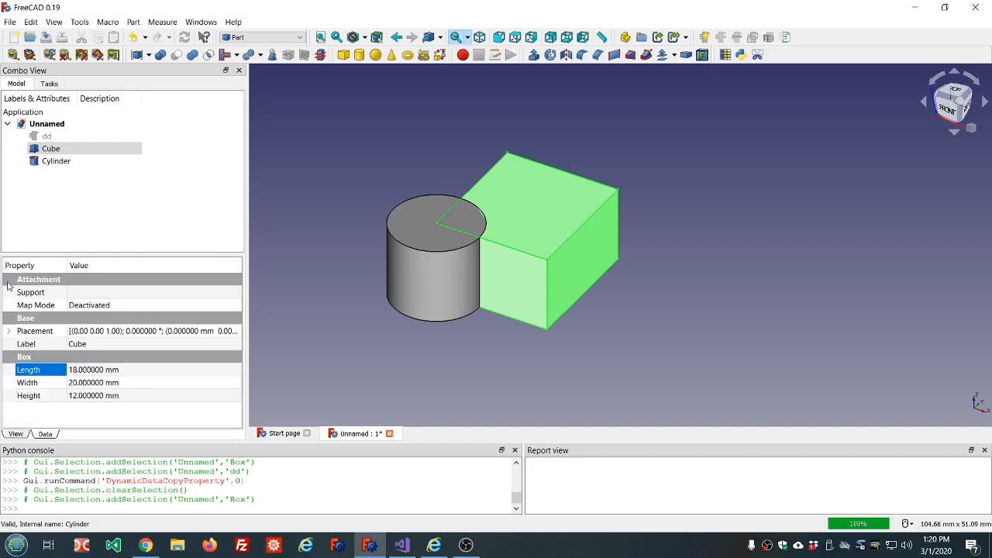
Set the x position of the dd object's dd Placement property to 11 mm and clear the selection
left_click(68, 136)
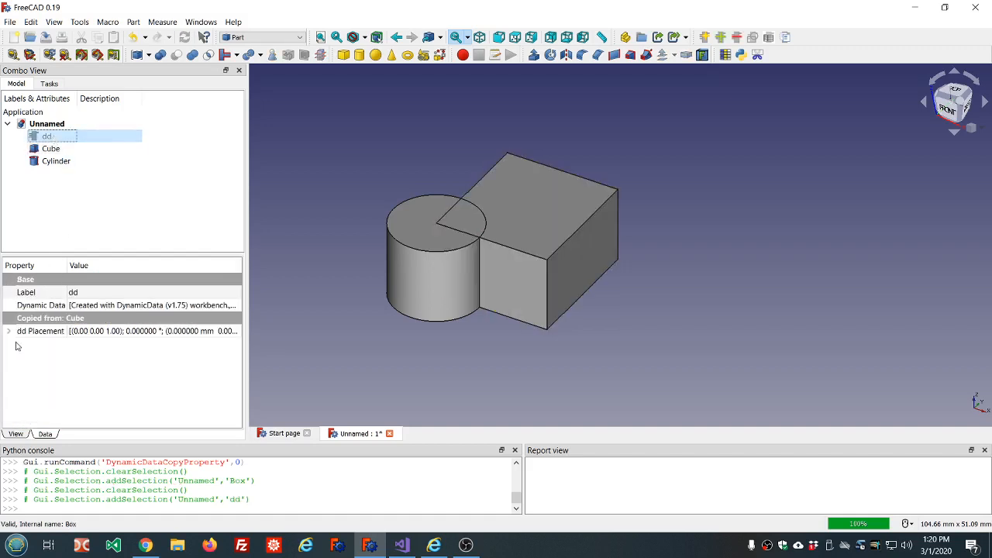
left_click(9, 332)
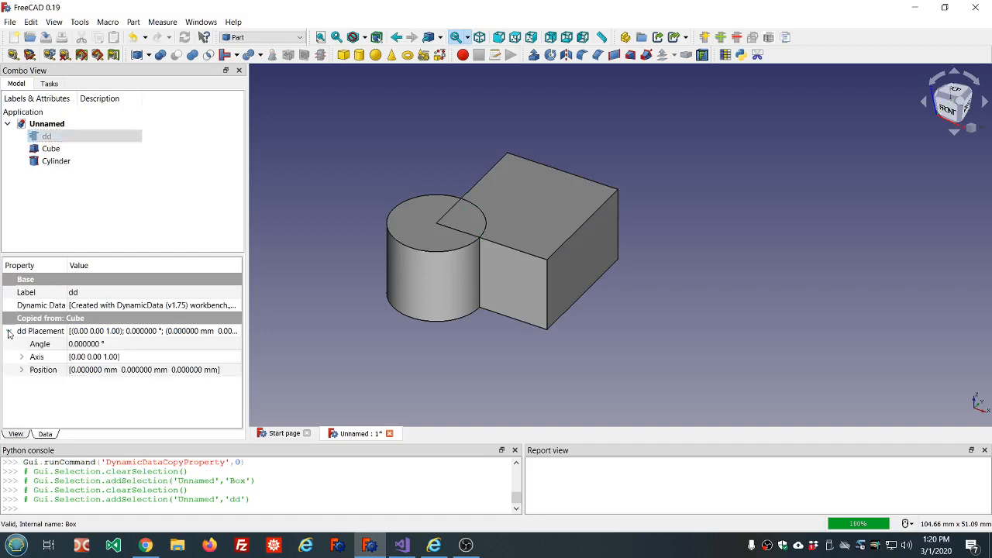
left_click(21, 371)
left_click(134, 384)
scroll(134, 384, "up", 11)
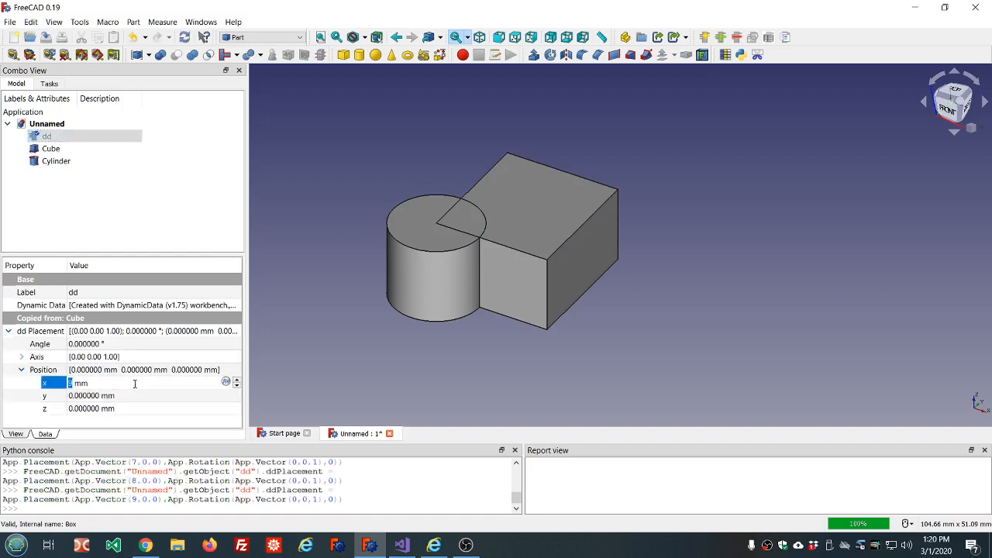
left_click(153, 209)
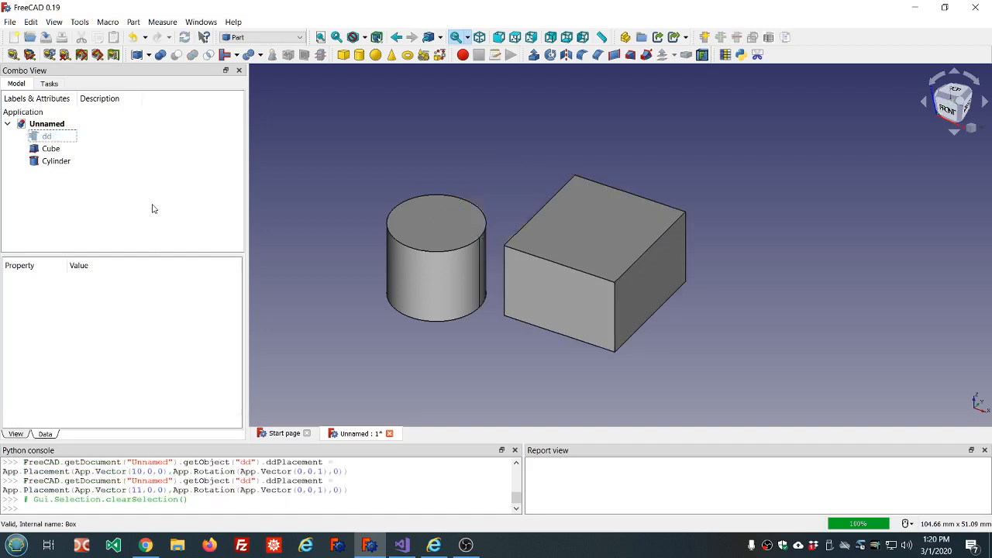
Set the y position of the dd object's dd Placement property to 10 mm and clear the selection
left_click(48, 137)
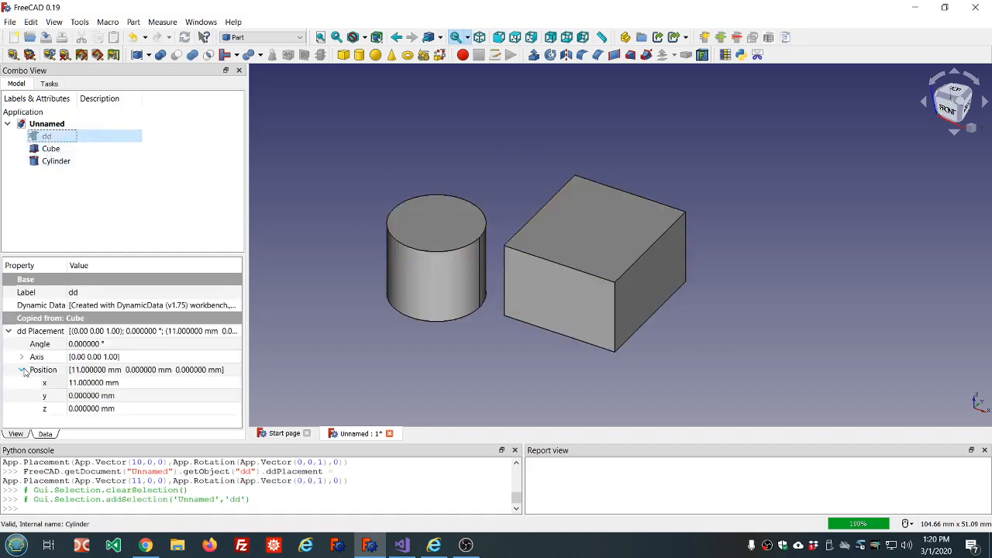
left_click(130, 396)
scroll(130, 396, "up", 6)
scroll(129, 396, "up", 4)
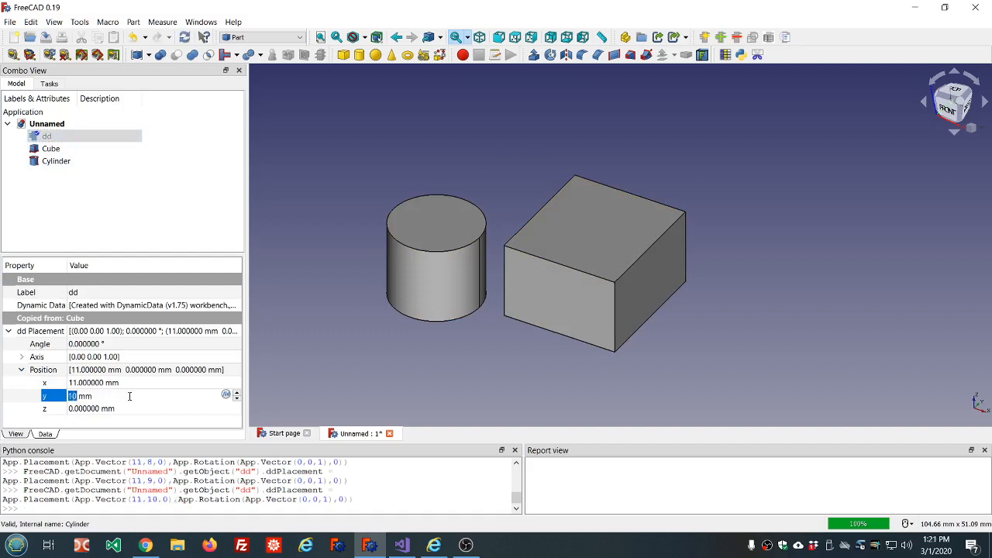
left_click(177, 170)
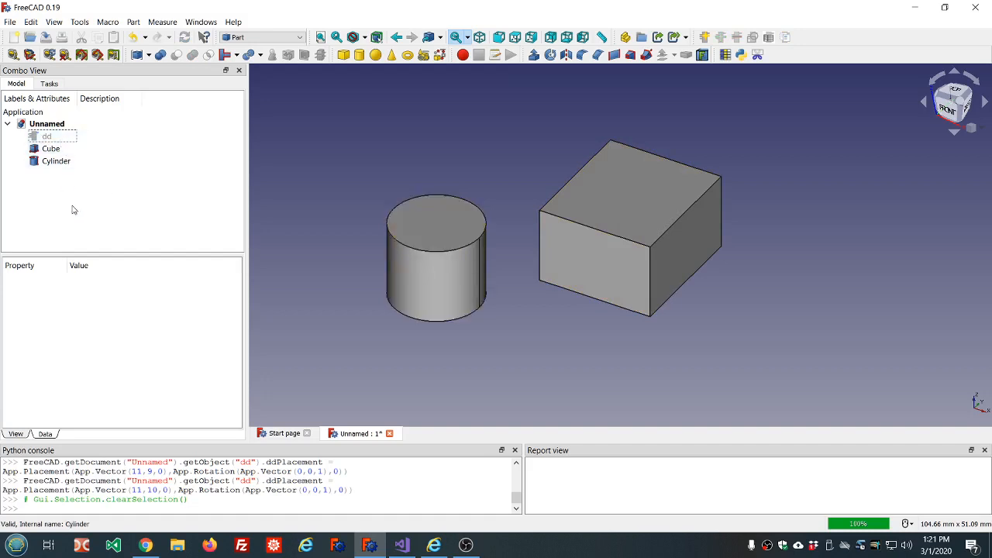
Review the Cube's Placement components and reselect the dd object
left_click(53, 149)
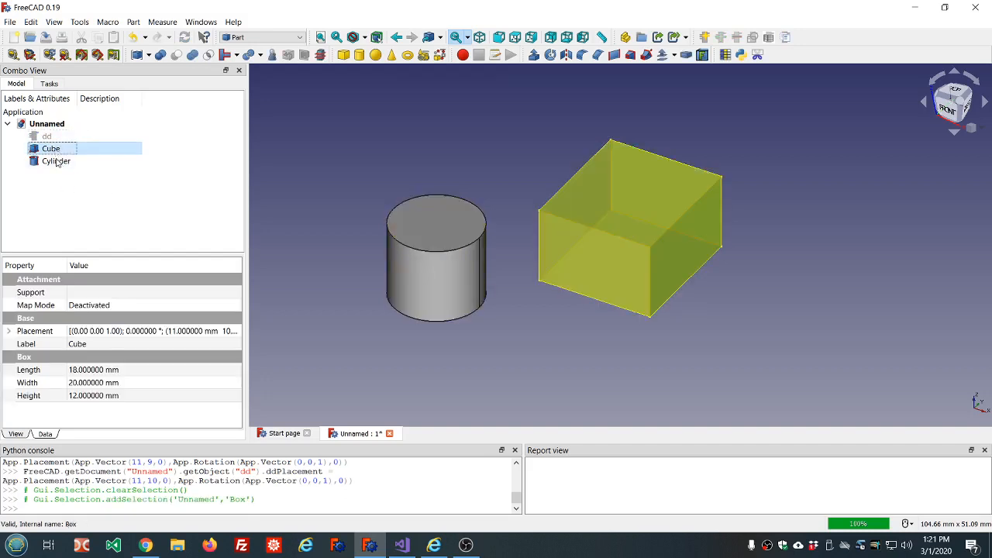
left_click(10, 331)
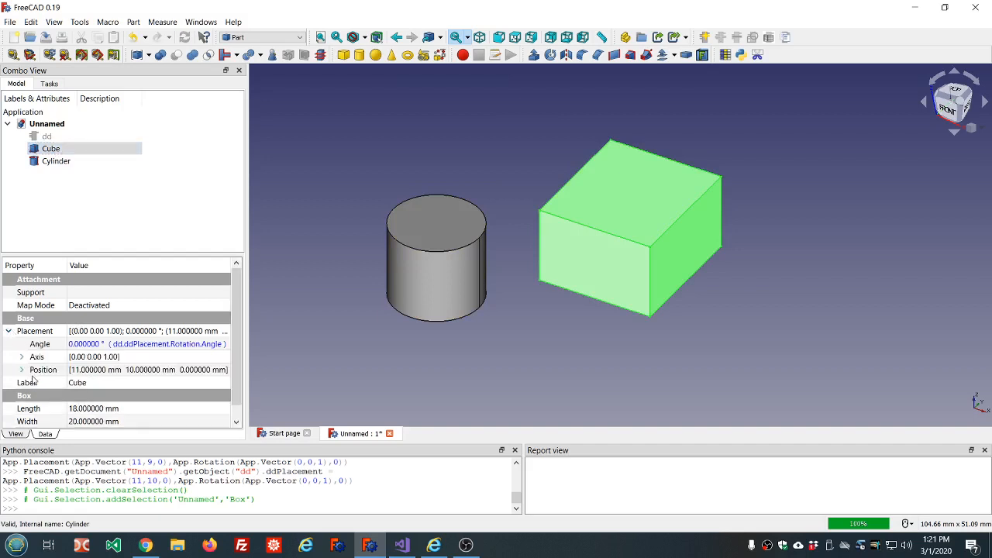
left_click(62, 170)
left_click(60, 136)
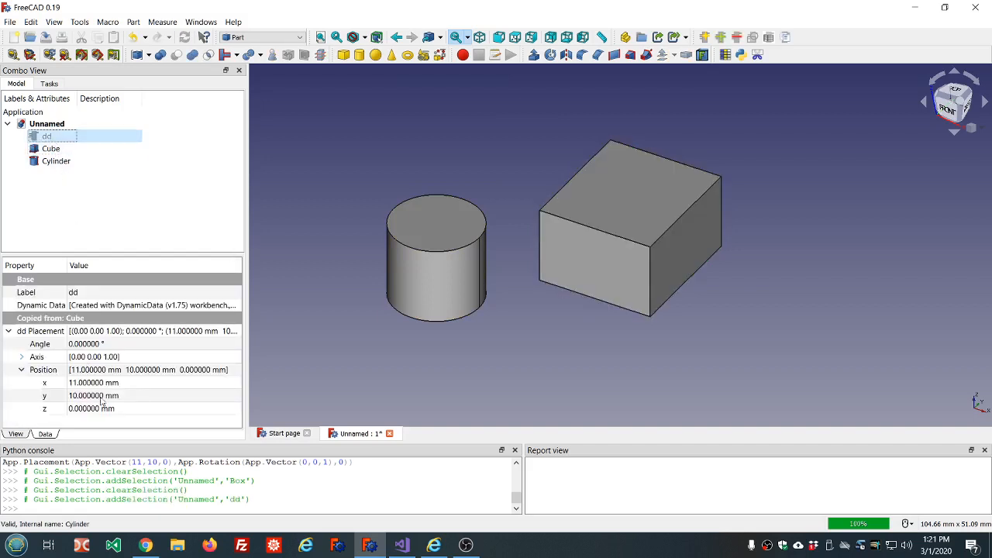
Set the z position of the dd object's dd Placement property to 13 mm and clear the selection
double_click(144, 408)
scroll(144, 408, "up", 3)
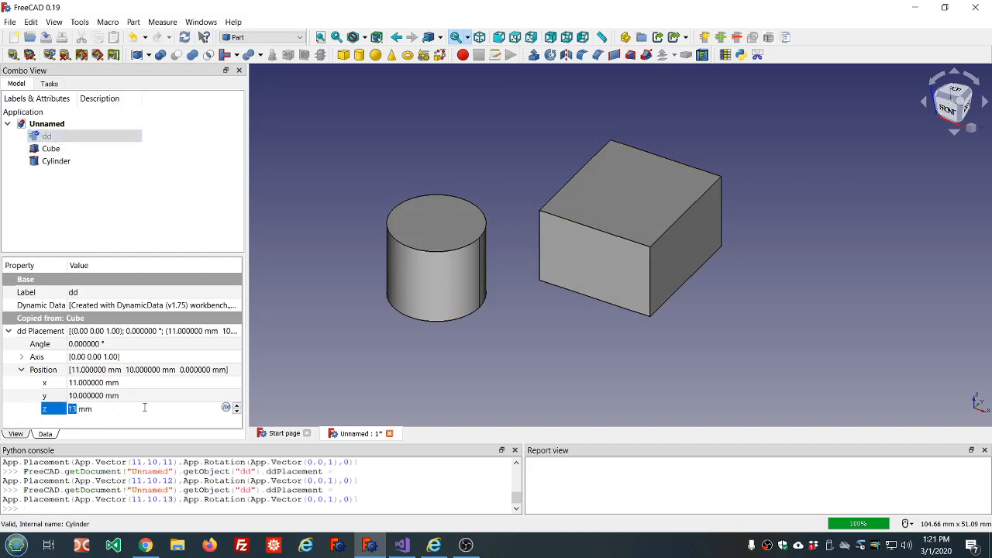
left_click(204, 193)
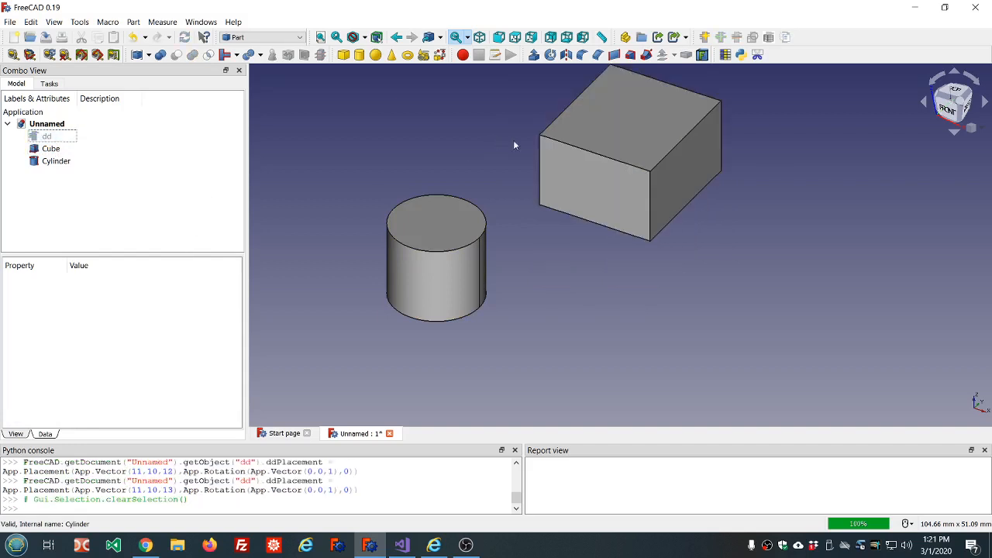
scroll(557, 183, "down", 5)
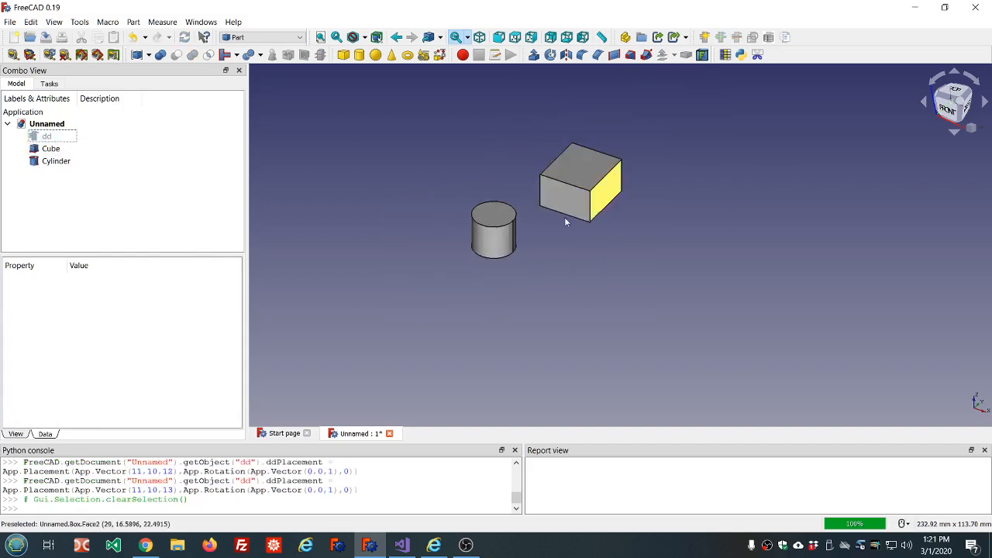
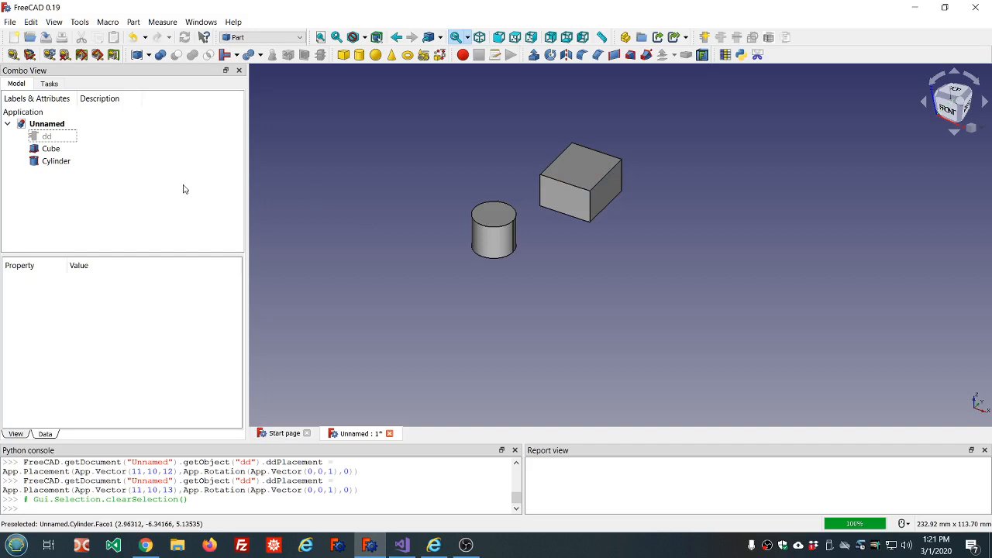
Copy the Cube's Placement property to a new dd object property named ddPlacement2
left_click(50, 149)
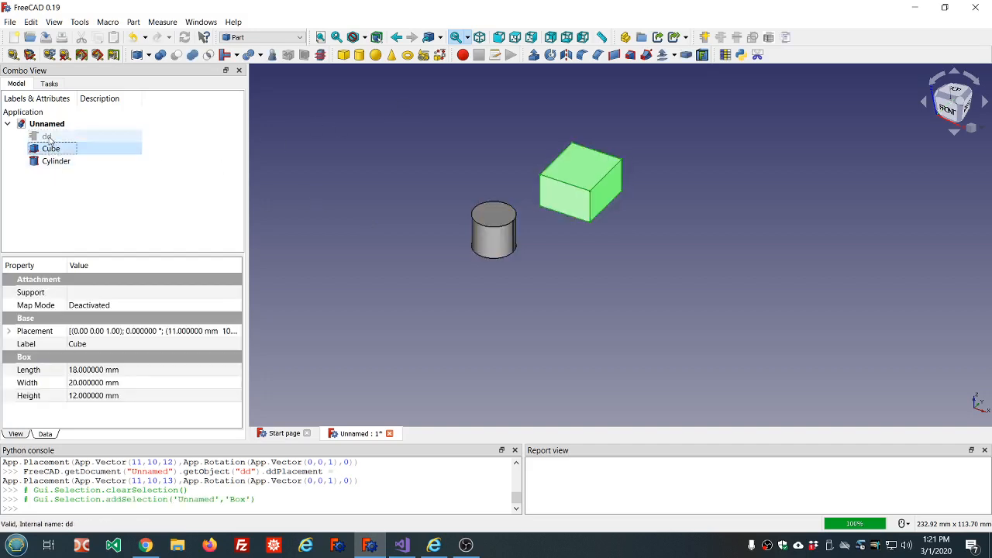
left_click(47, 137, "ctrl")
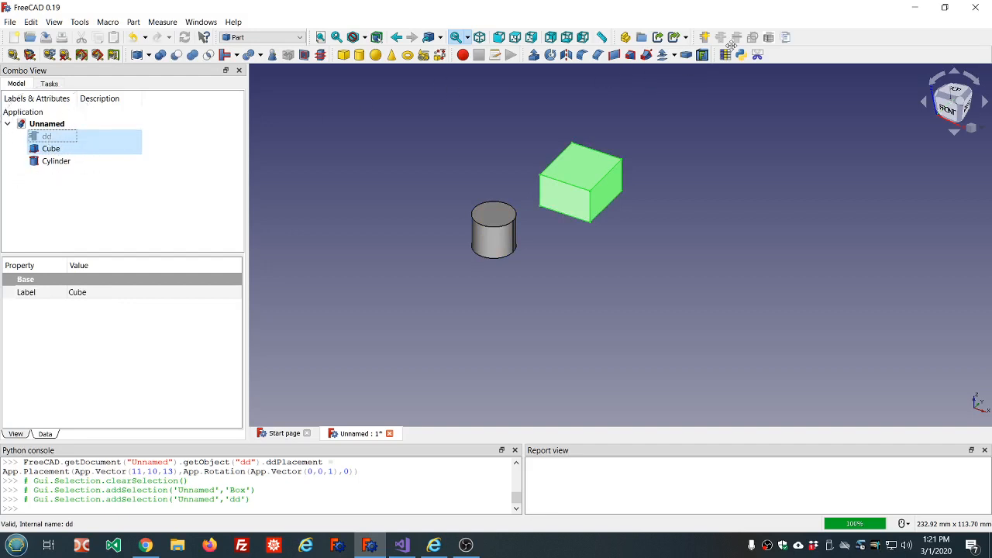
left_click(787, 36)
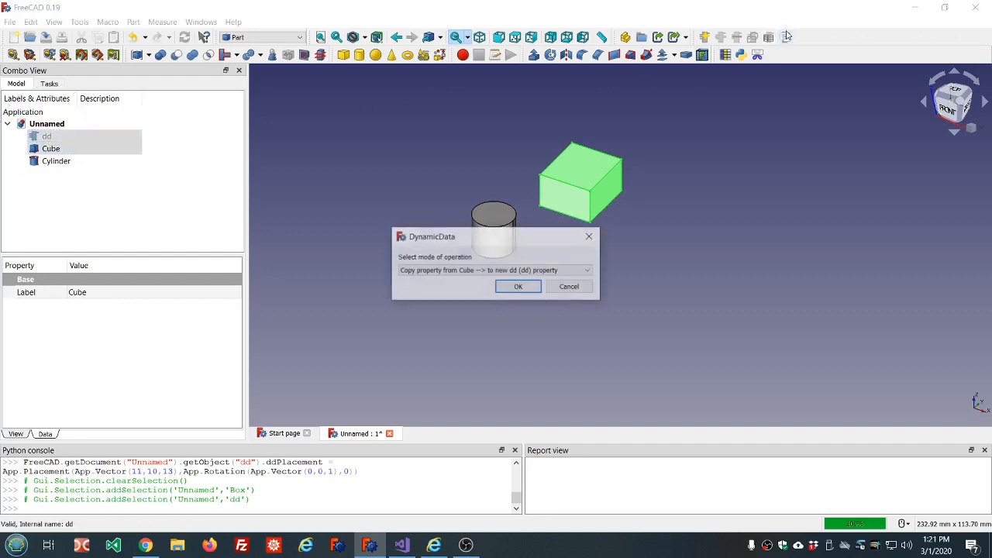
left_click(519, 287)
left_click(643, 284)
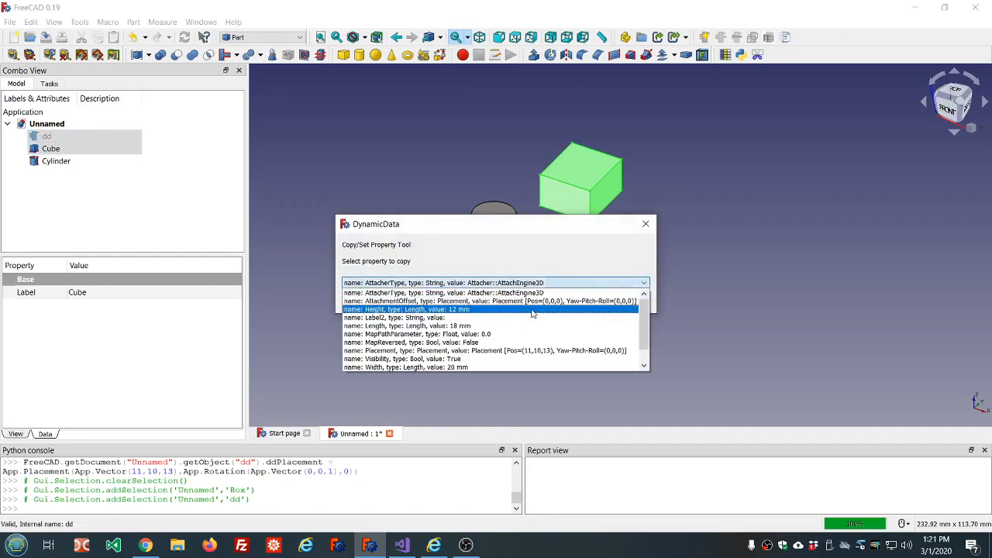
left_click(504, 350)
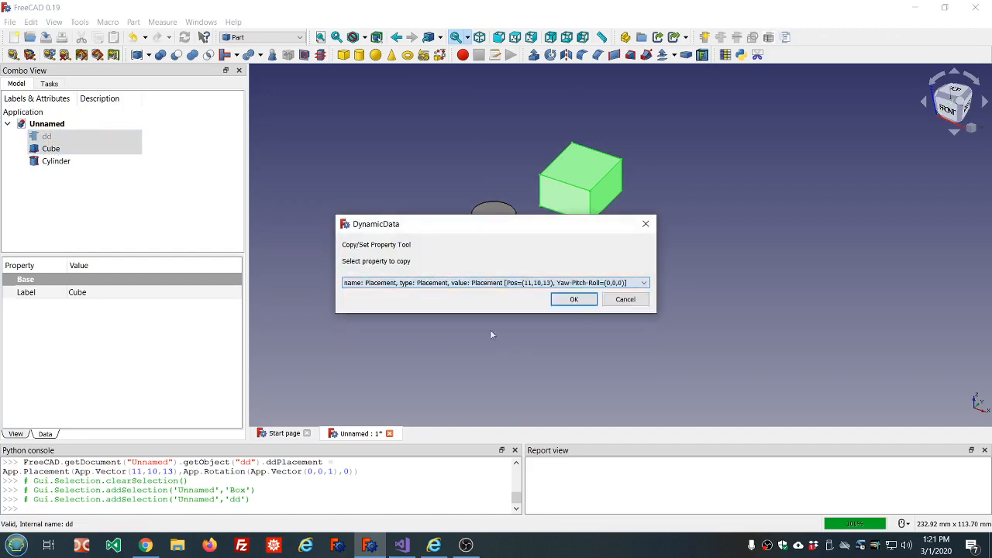
left_click(574, 298)
left_click(493, 278)
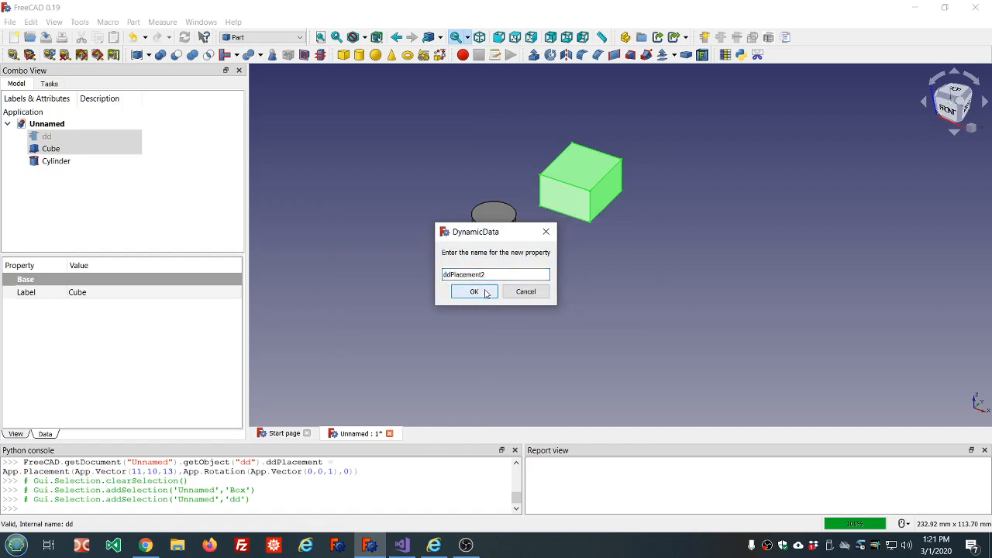
left_click(487, 293)
left_click(487, 293)
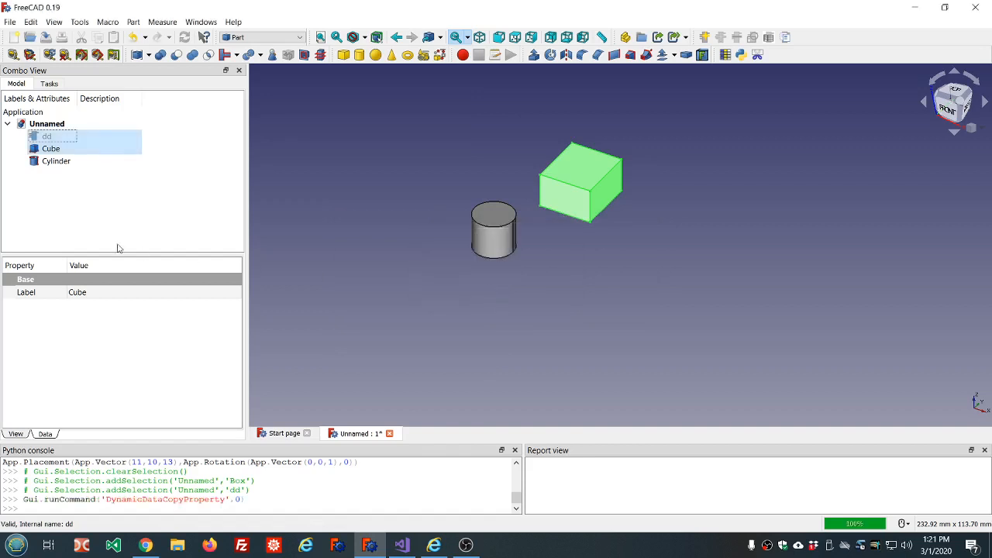
Display only the dd object's properties, collapse dd Placement and widen the property name column to fit the full names
left_click(101, 223)
left_click(51, 137)
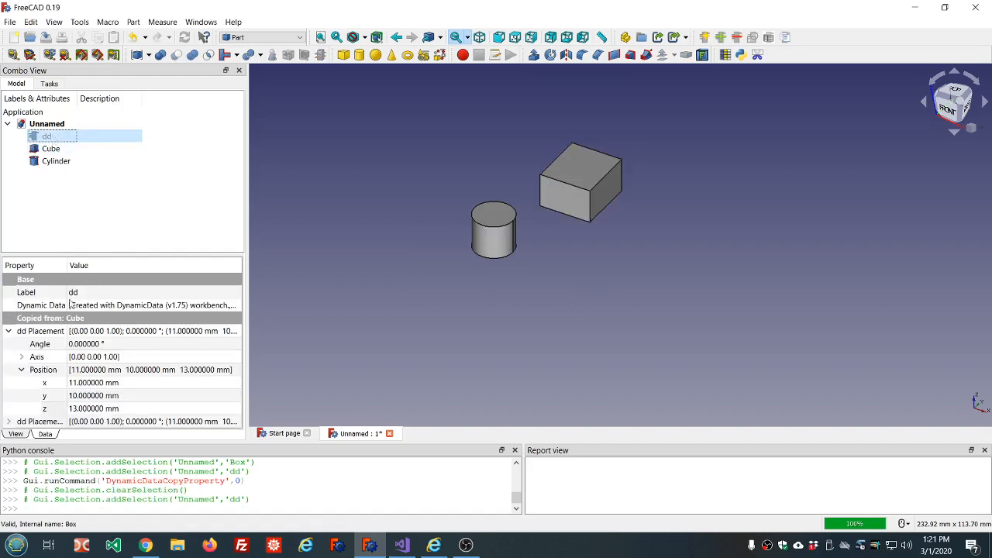
left_click(8, 332)
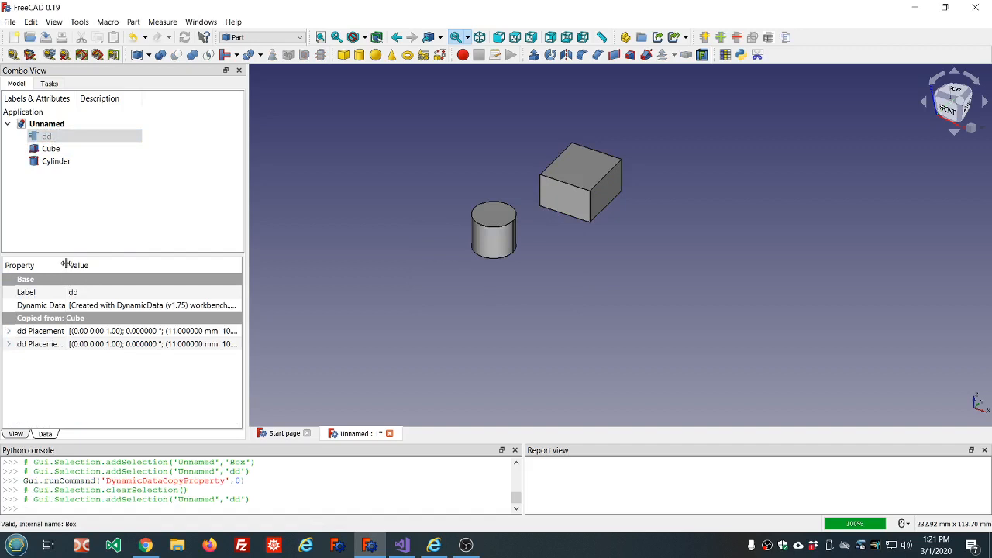
left_click_drag(67, 266, 93, 264)
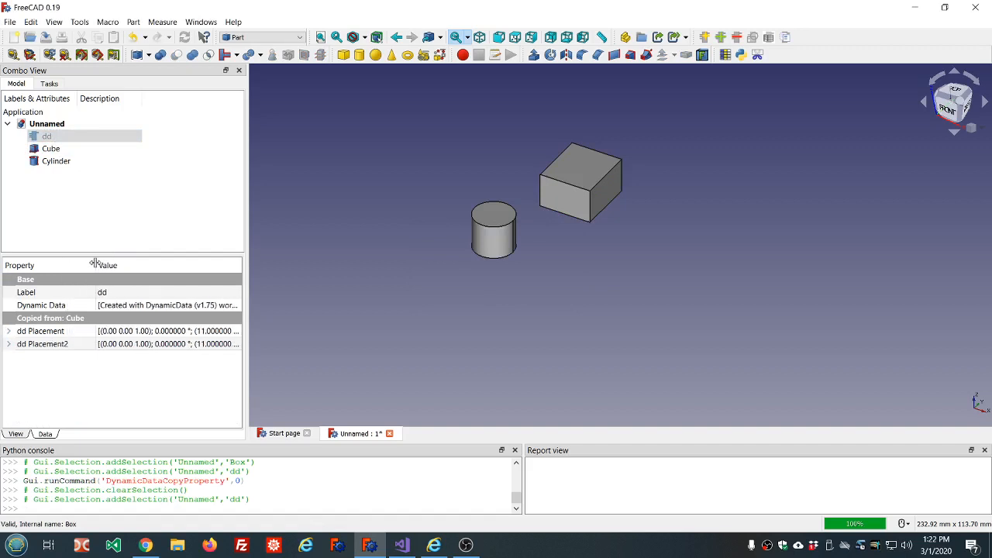
Reset all translation and rotation values of the dd object's dd Placement property and apply the reset
left_click(48, 333)
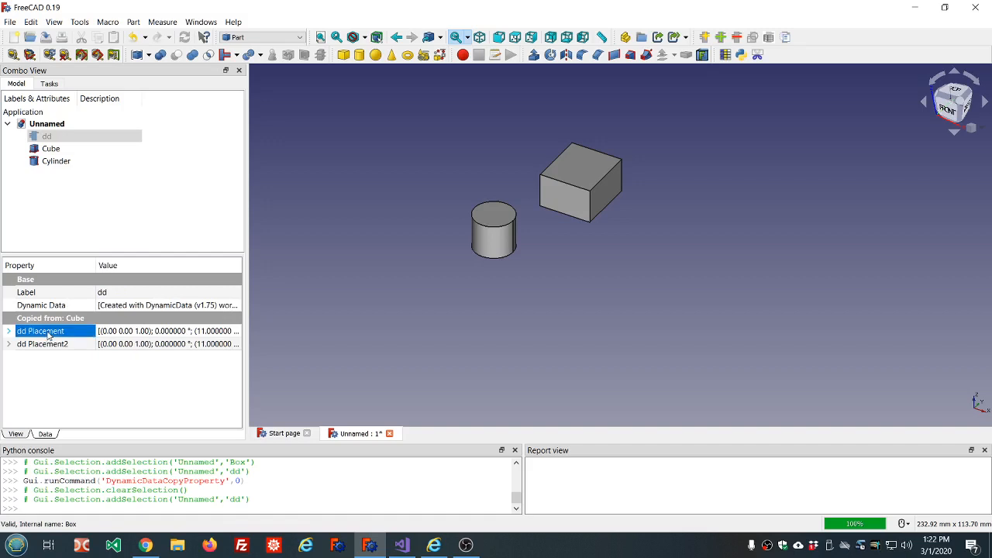
left_click(147, 335)
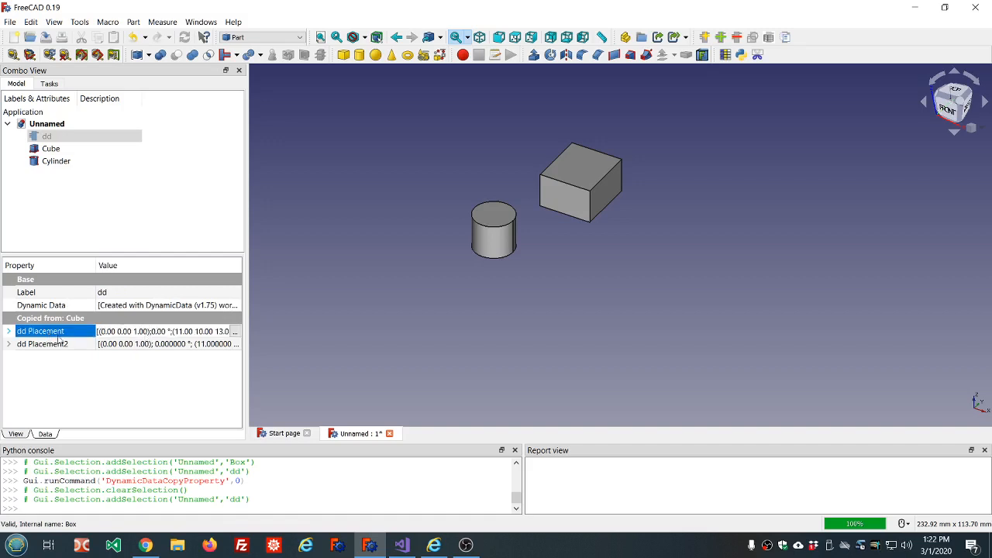
left_click(237, 334)
left_click(203, 291)
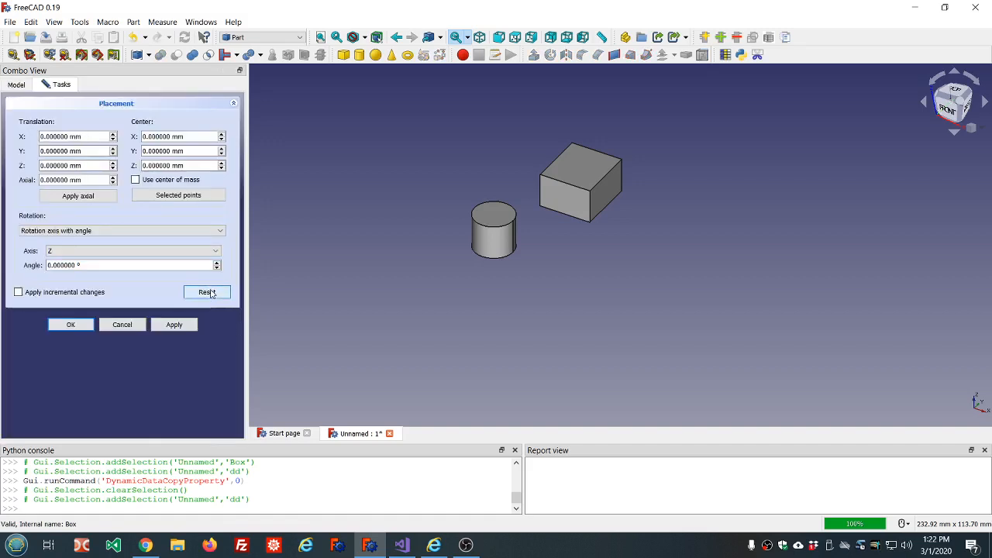
left_click(170, 328)
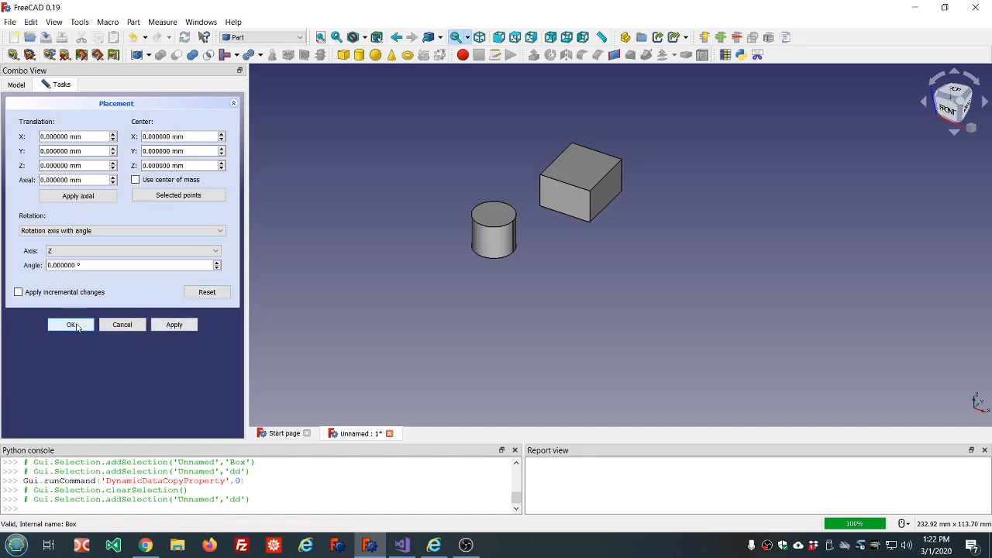
left_click(71, 325)
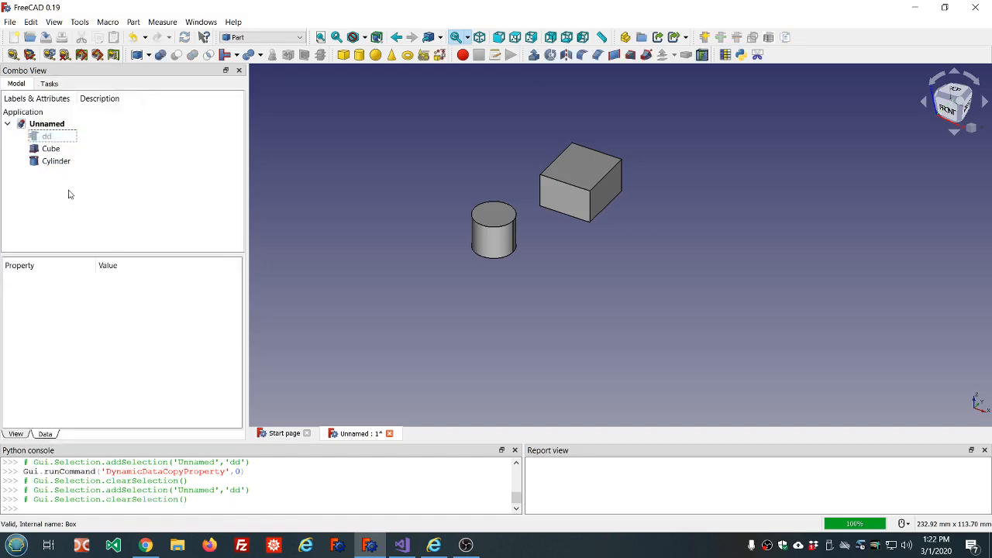
Examine which dd property the expressions in the Cube's Placement angle, axis and position refer to
left_click(45, 137)
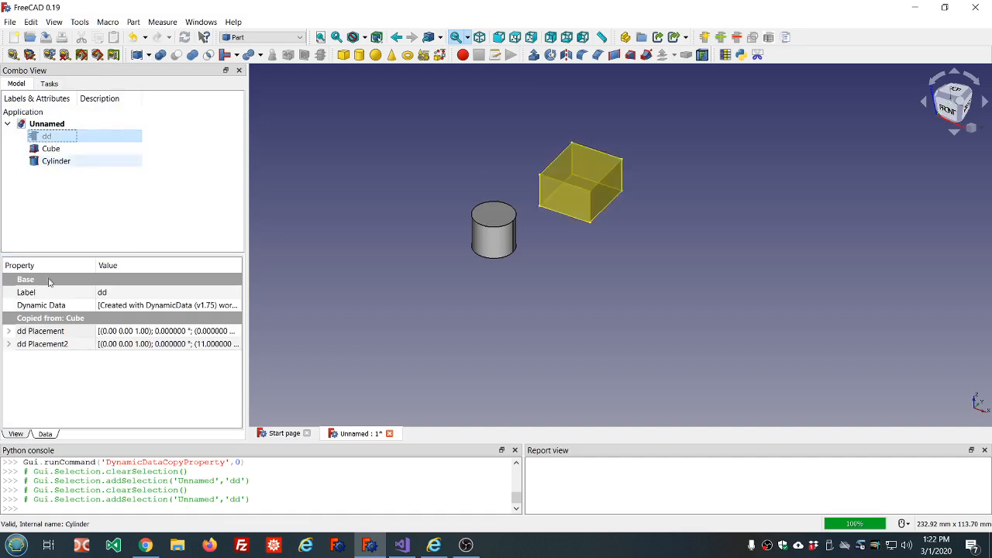
left_click(49, 149)
left_click(9, 331)
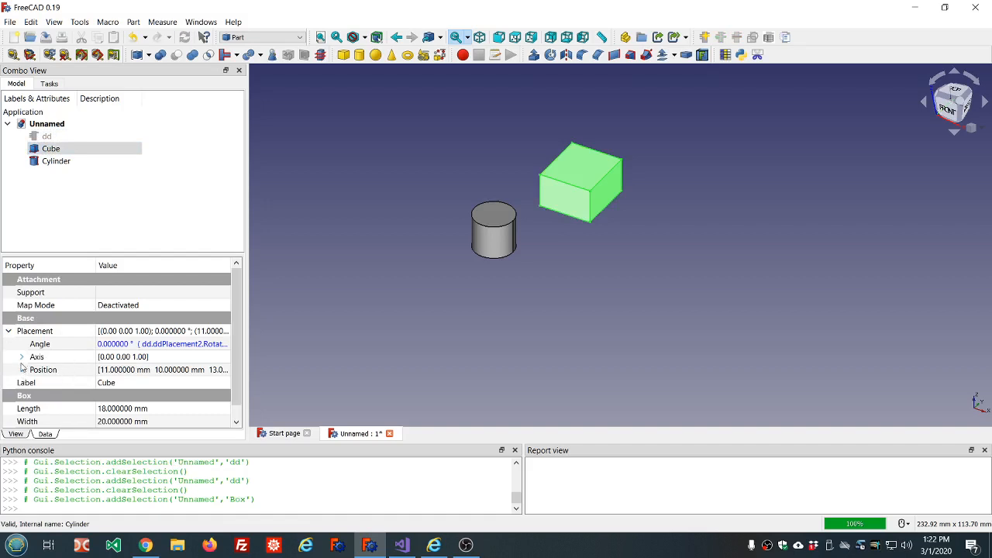
left_click(22, 357)
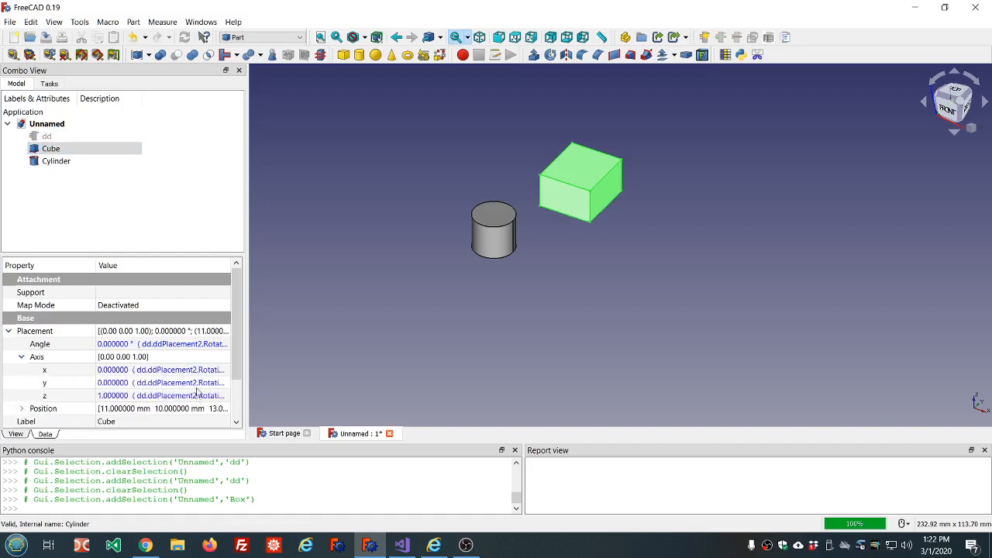
left_click(22, 409)
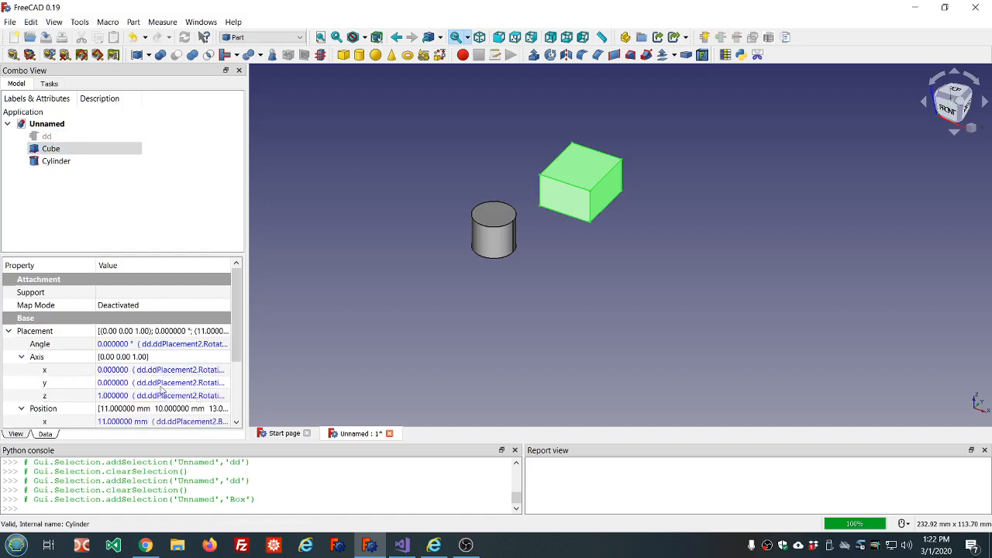
scroll(161, 392, "down", 2)
scroll(157, 384, "up", 2)
left_click(84, 190)
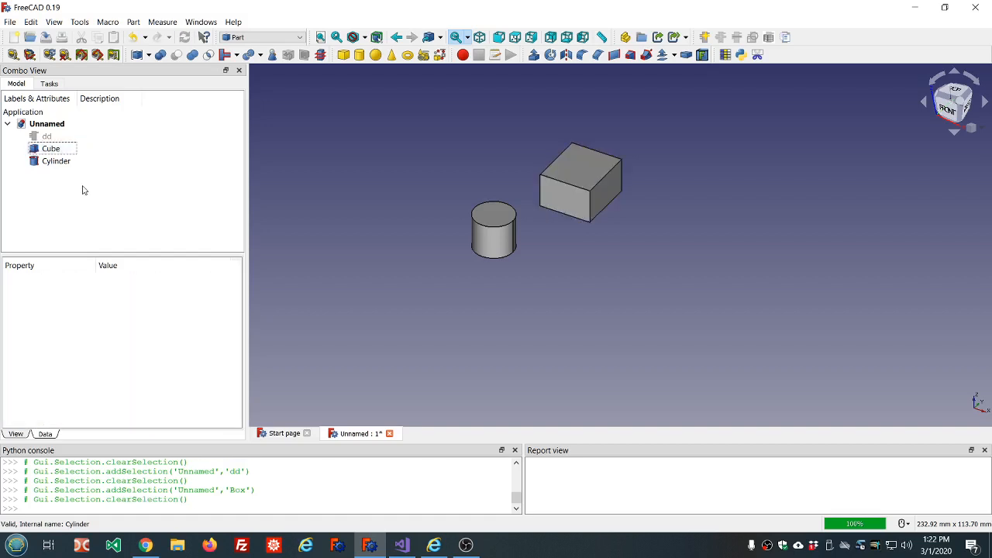
left_click(60, 151)
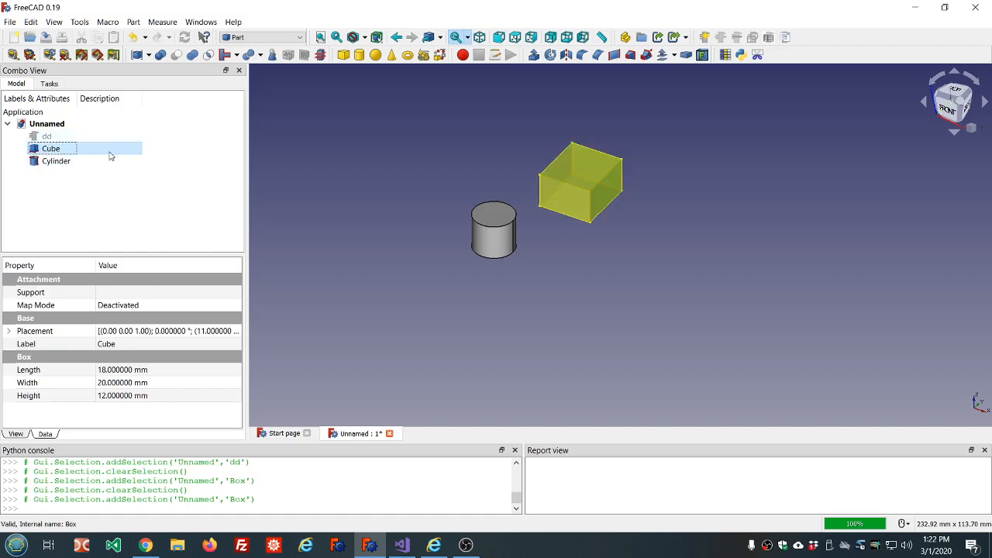
left_click(516, 170)
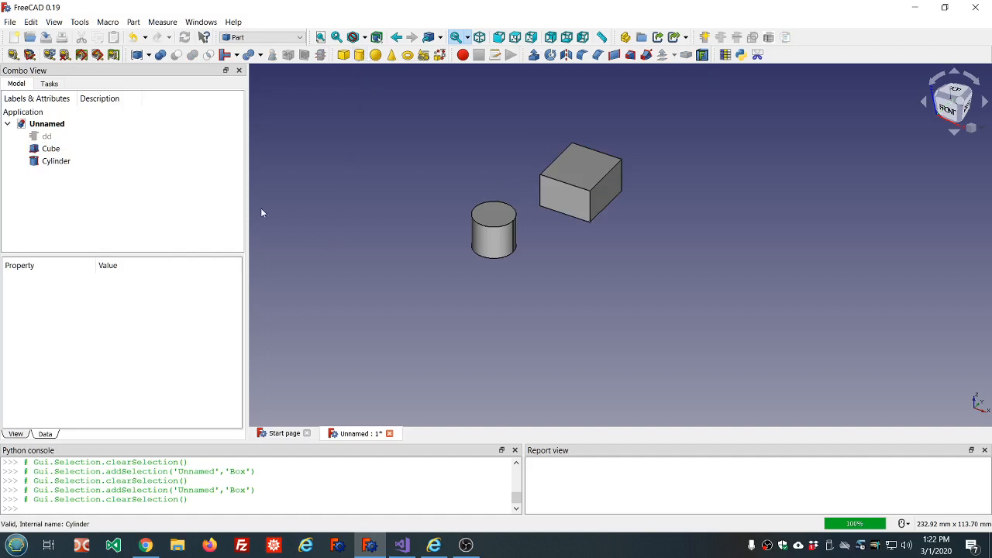
Remove all dynamic properties from the dd object
left_click(74, 137)
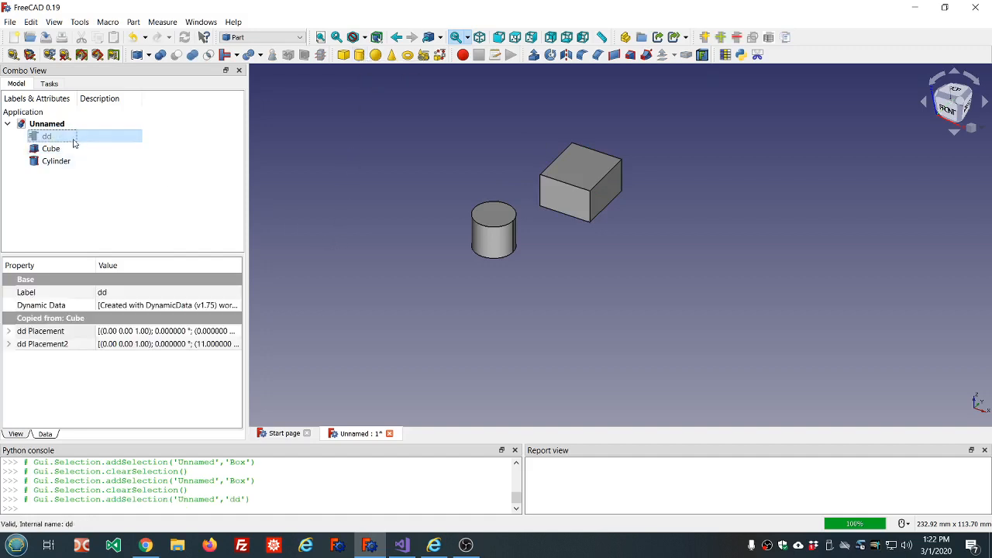
left_click(737, 38)
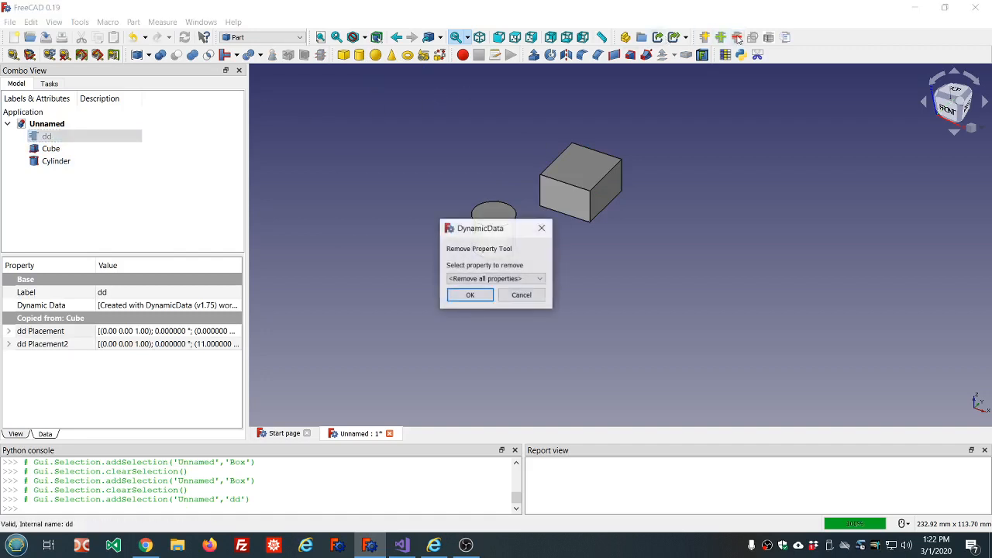
left_click(469, 295)
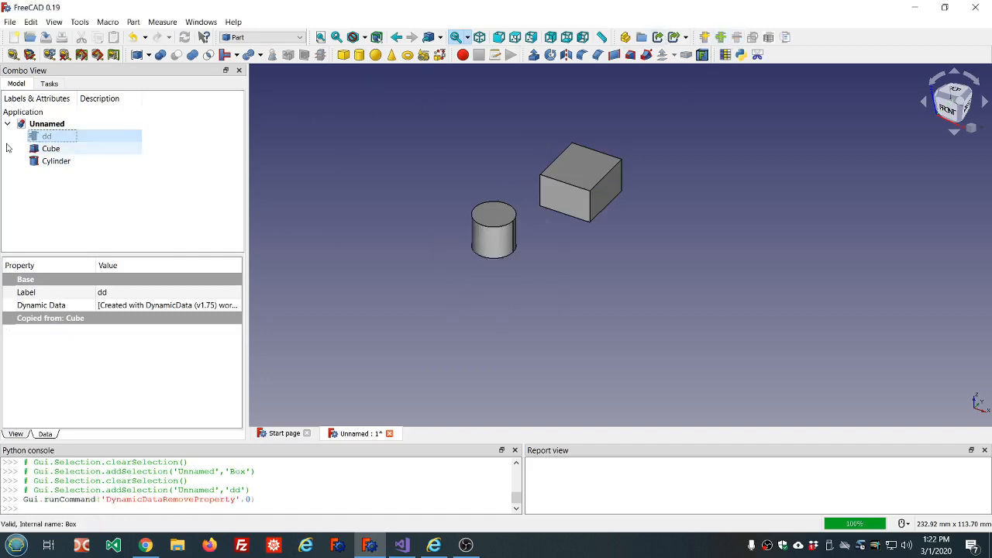
Delete the existing Cube and create a new default cube in its place
left_click(45, 149)
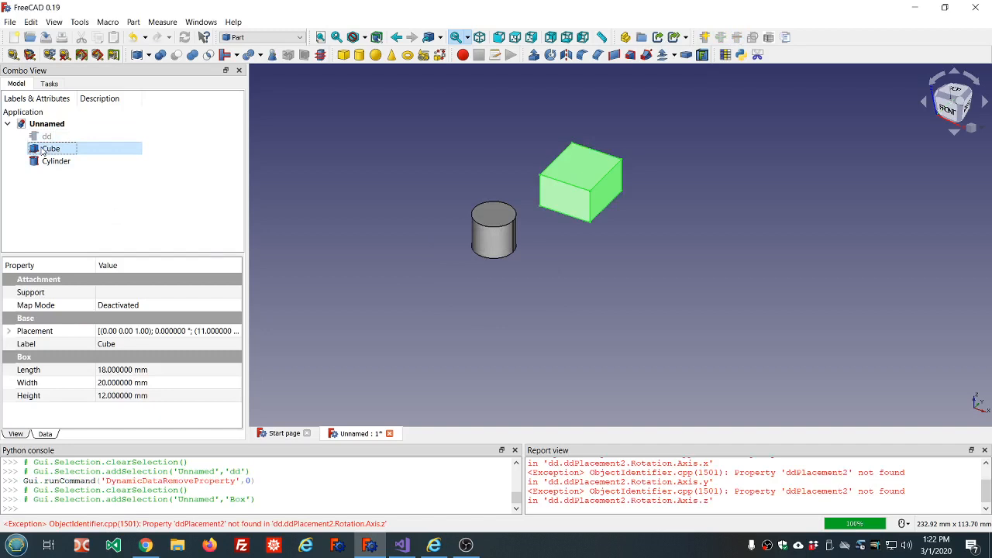
key("Delete")
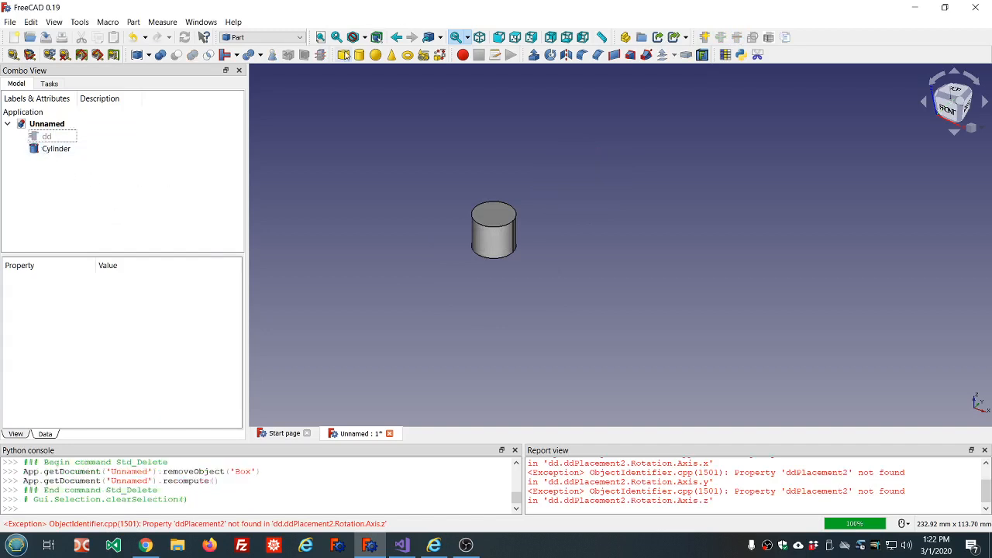
left_click(344, 54)
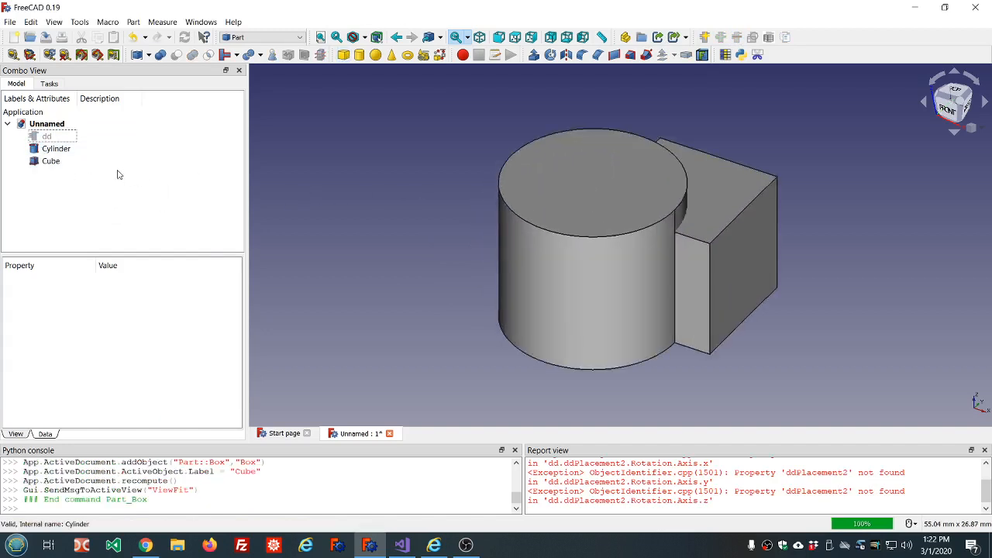
Delete the Cylinder and clear the messages in the report view
left_click(50, 151)
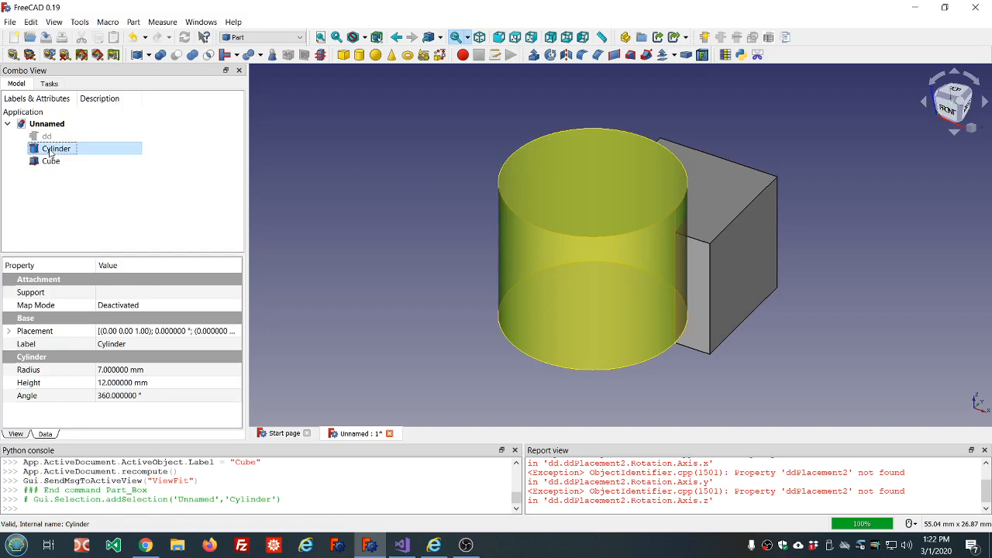
key("Delete")
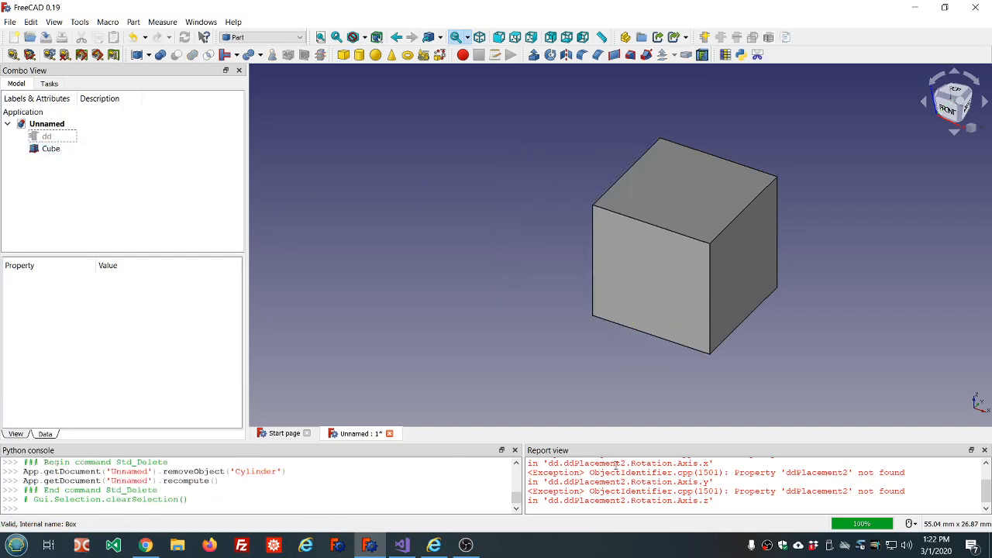
right_click(615, 463)
left_click(643, 520)
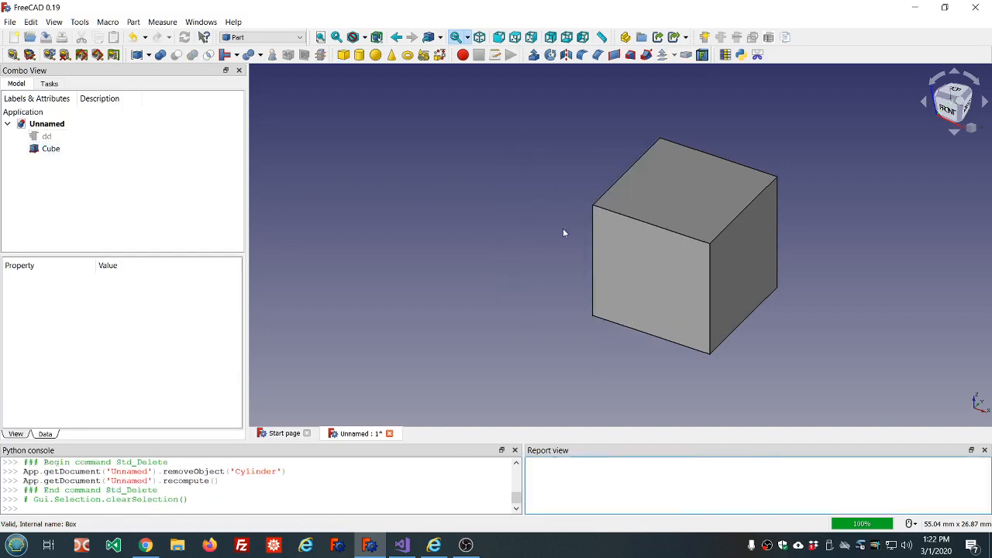
Set up a property copy from the Cube to a new dd property, choosing Placement as the property to copy
scroll(800, 252, "down", 2)
scroll(800, 252, "up", 4)
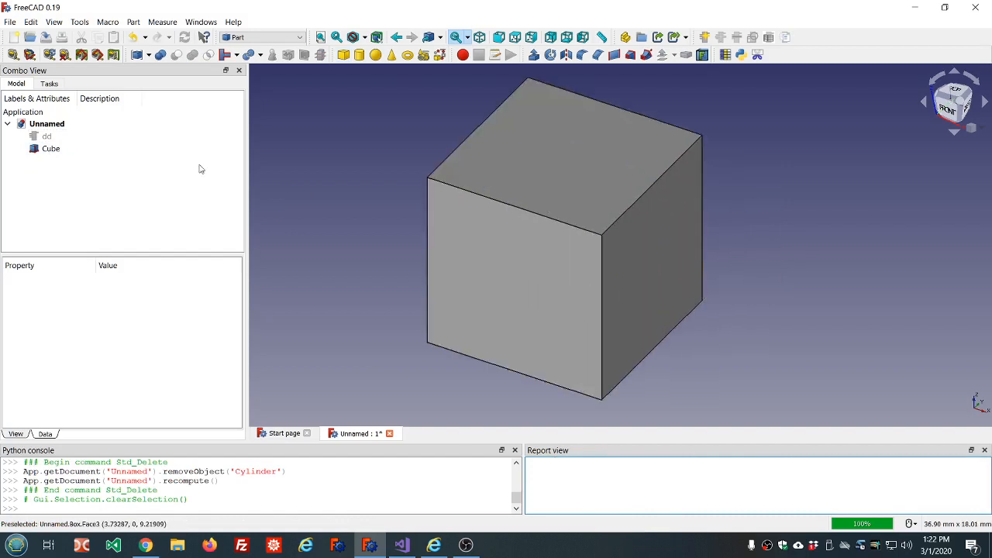
left_click(54, 152)
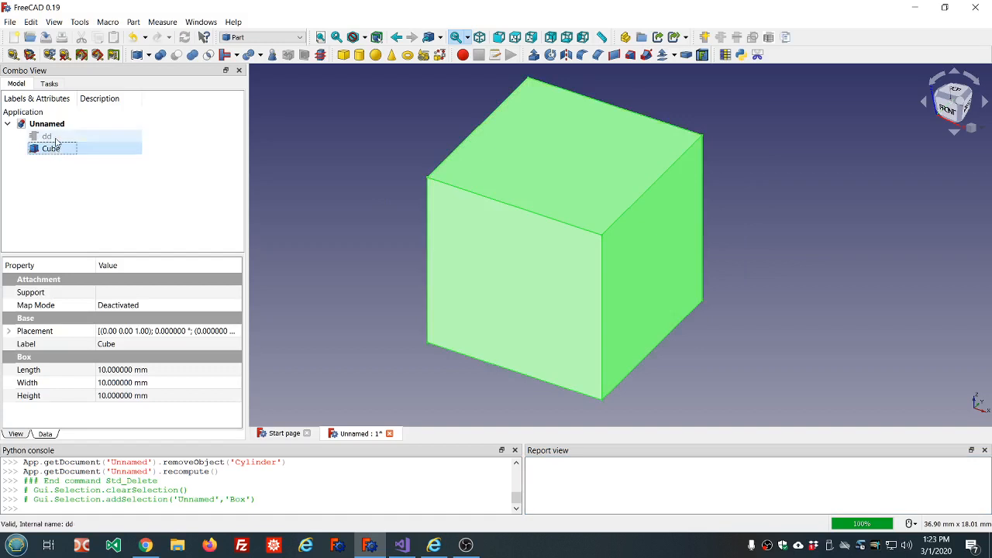
left_click(51, 138, "ctrl")
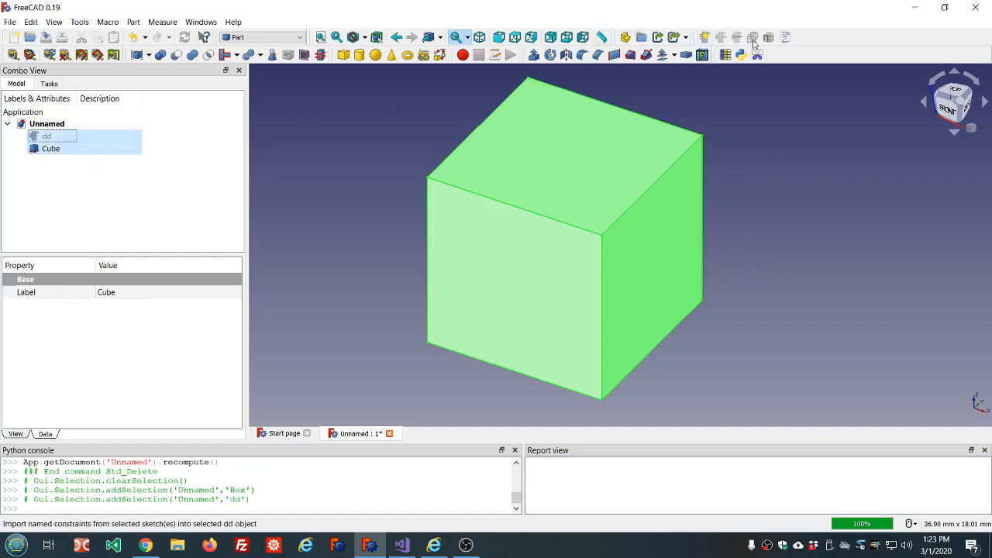
left_click(785, 38)
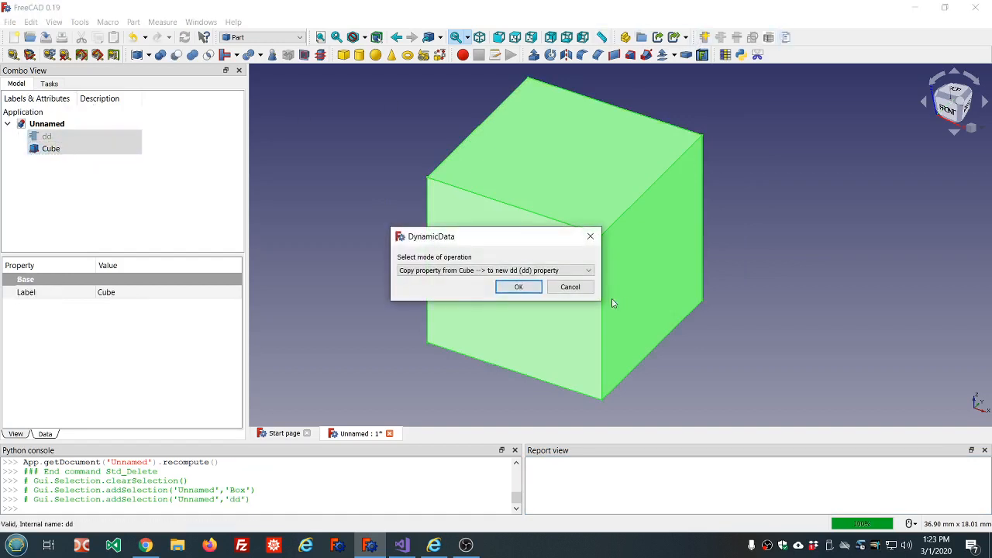
left_click(531, 288)
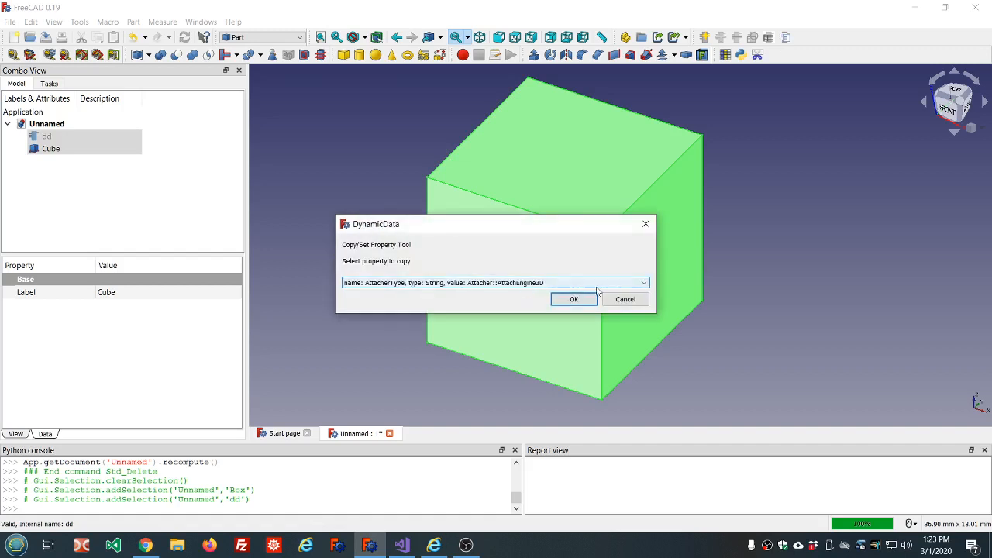
left_click(644, 283)
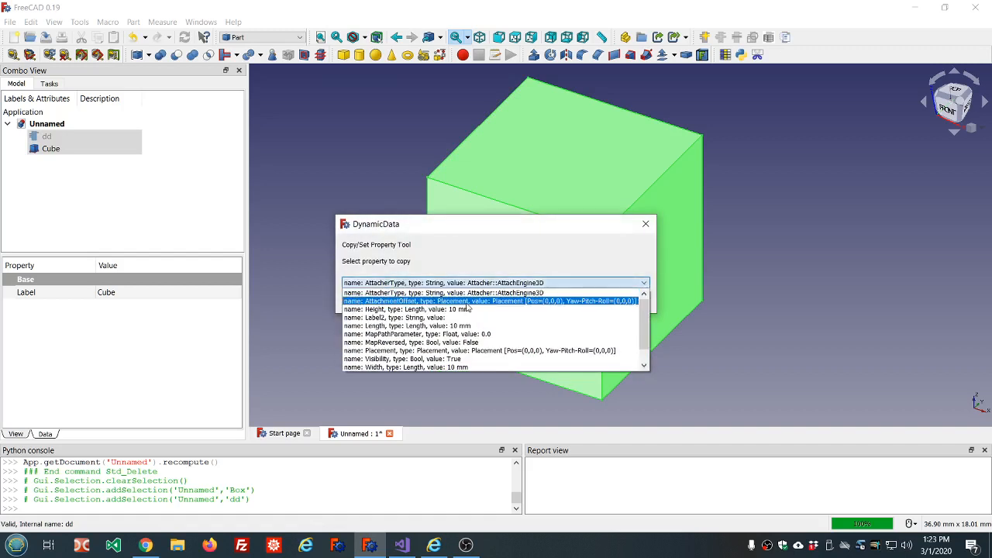
left_click(469, 351)
left_click(570, 300)
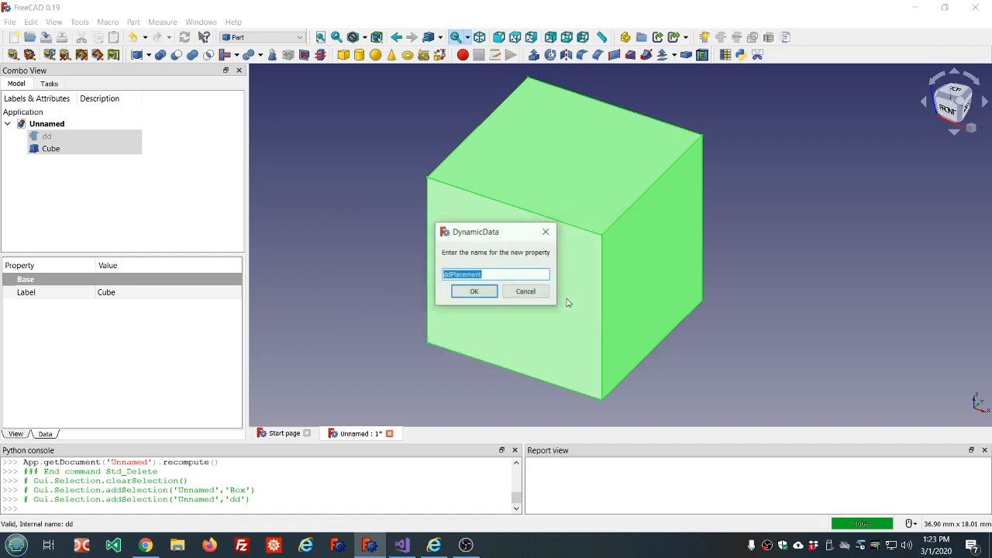
Name the new property ddPlacement1 and make it a simple non-parametric copy by value
left_click(489, 275)
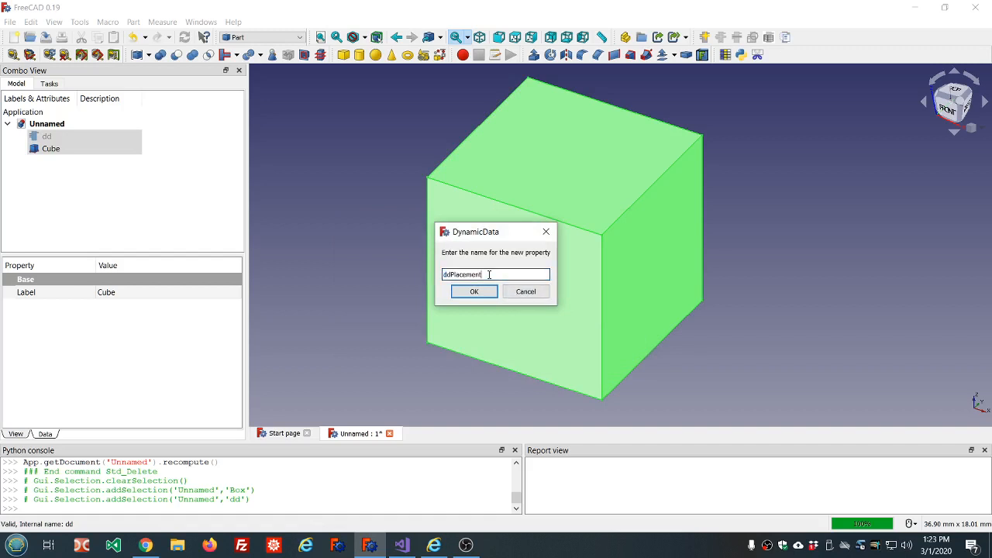
left_click(476, 293)
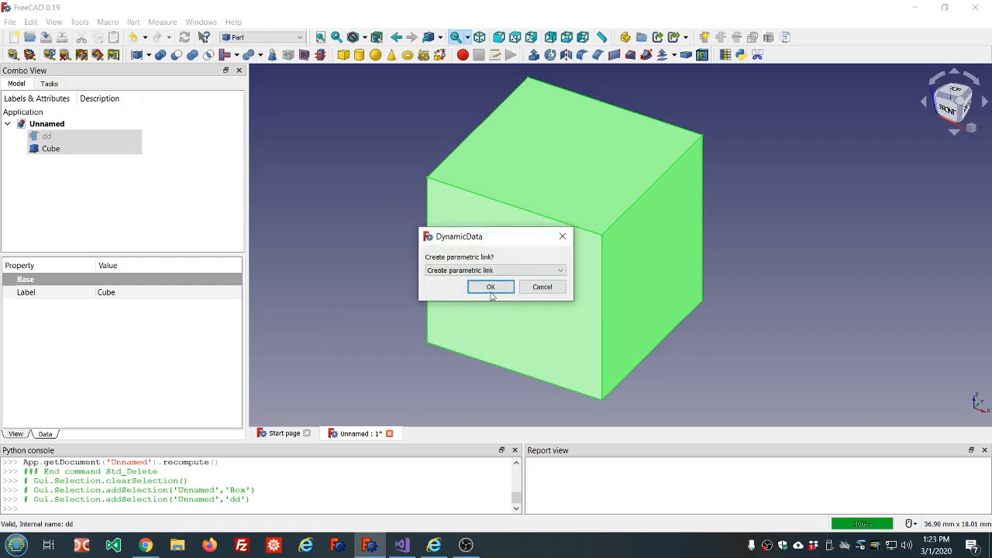
left_click(497, 270)
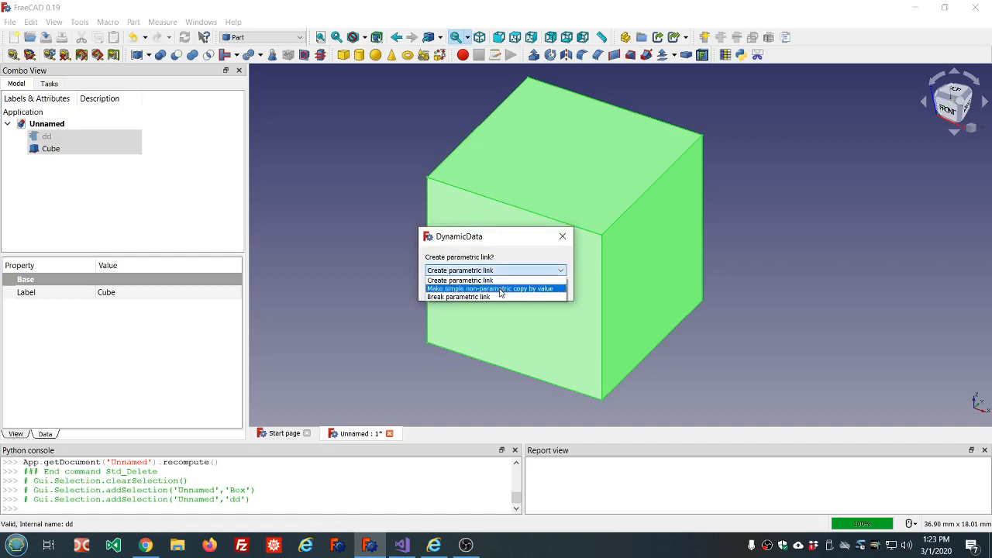
left_click(500, 288)
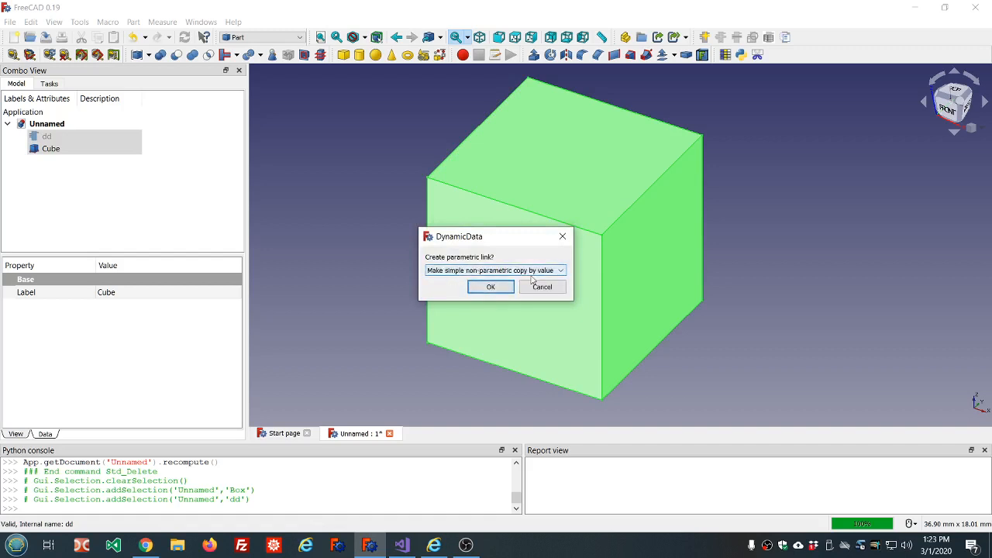
left_click(492, 287)
left_click(37, 169)
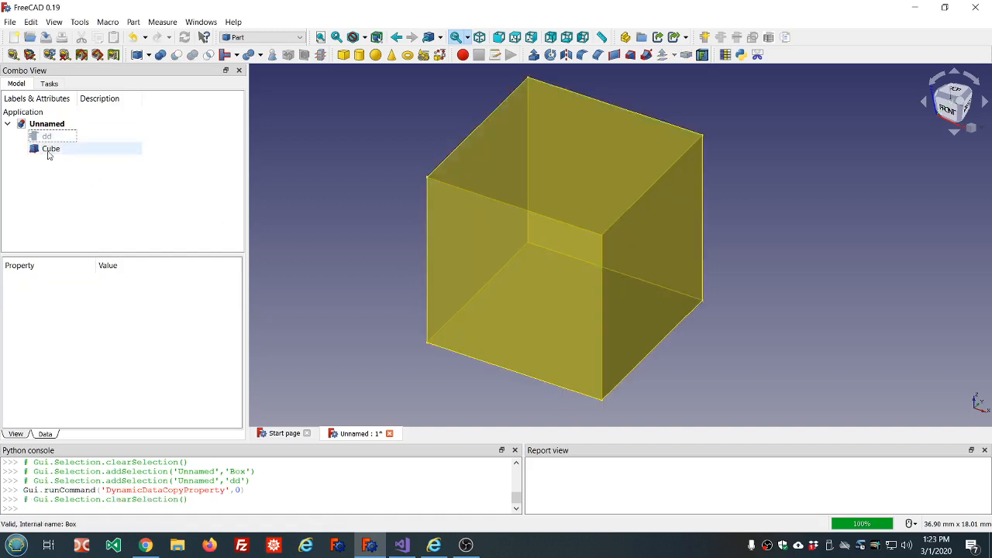
Transform the Cube by moving it 8 mm along Y and 5 mm along X and rotating it about its axes in 15° increments
left_click(50, 149)
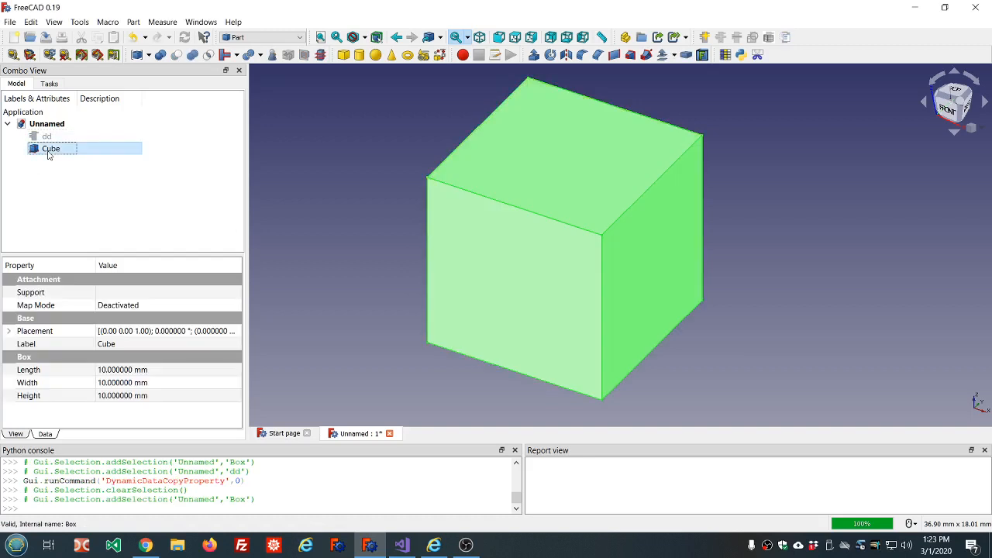
left_click(9, 331)
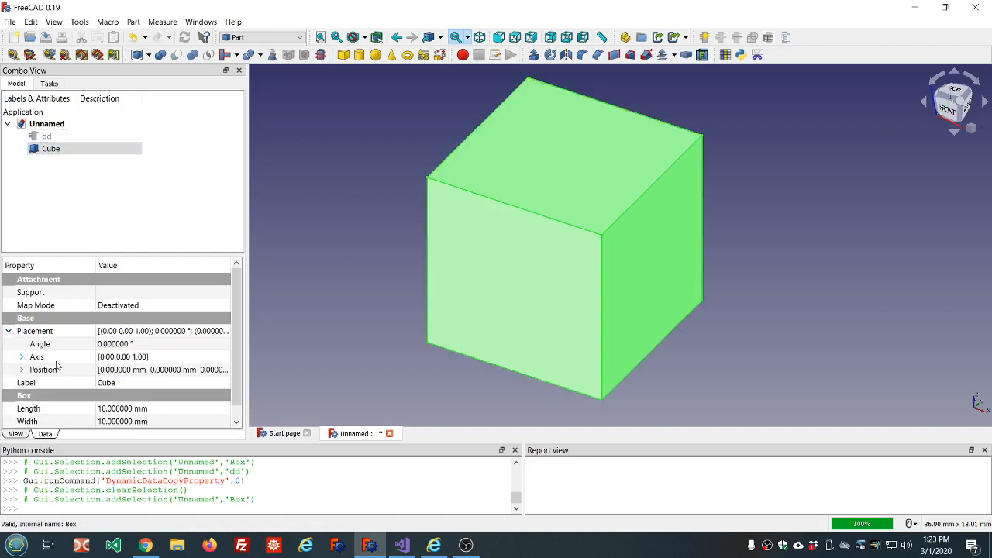
right_click(54, 148)
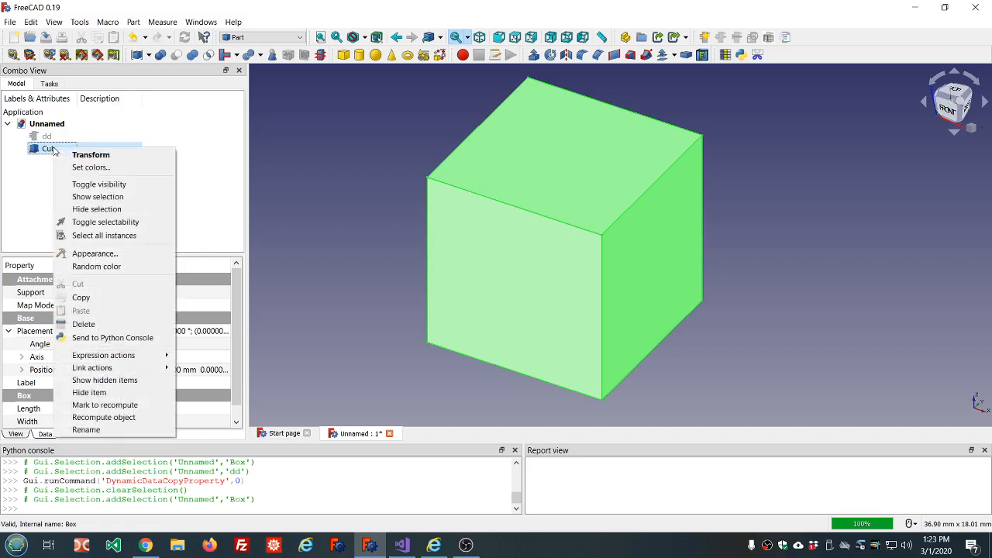
left_click(77, 158)
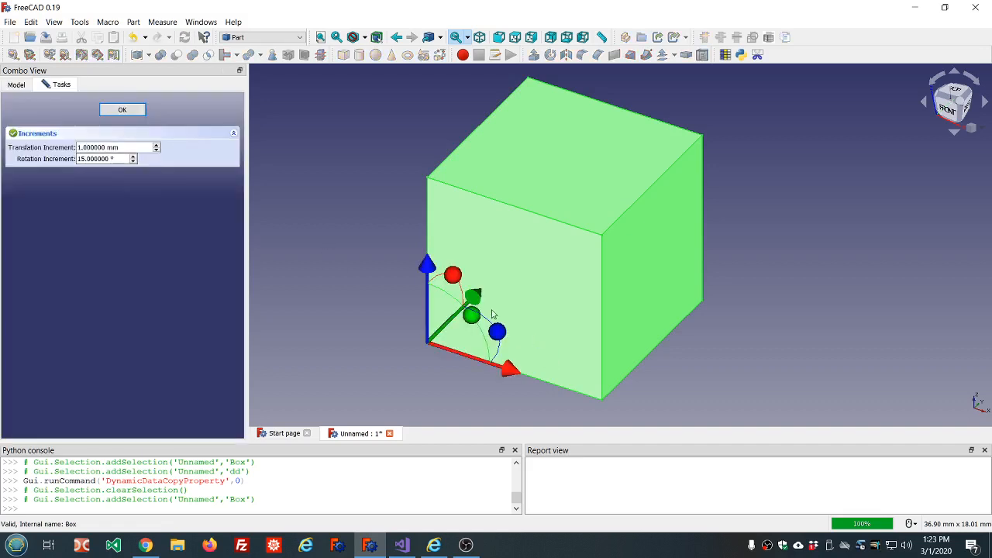
left_click_drag(476, 300, 562, 218)
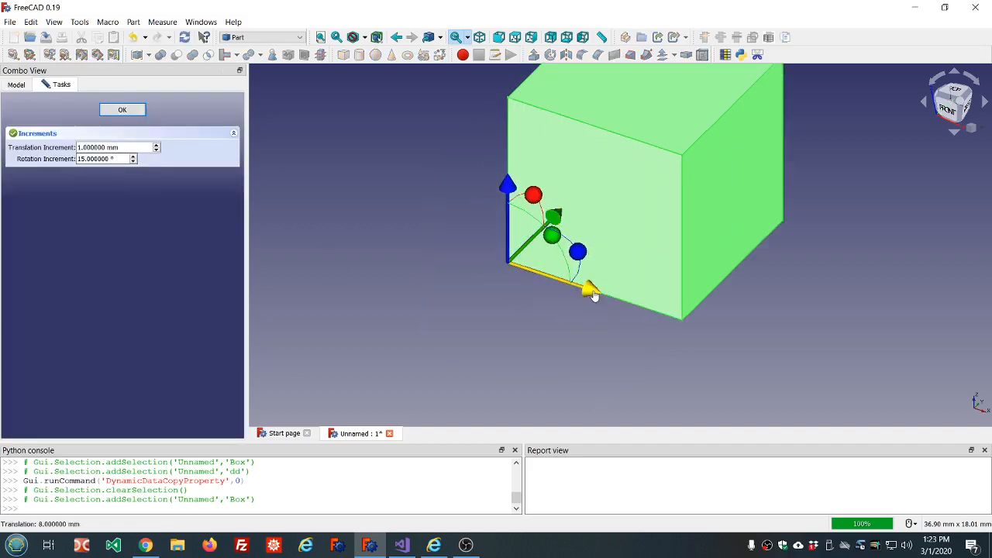
left_click_drag(595, 293, 677, 316)
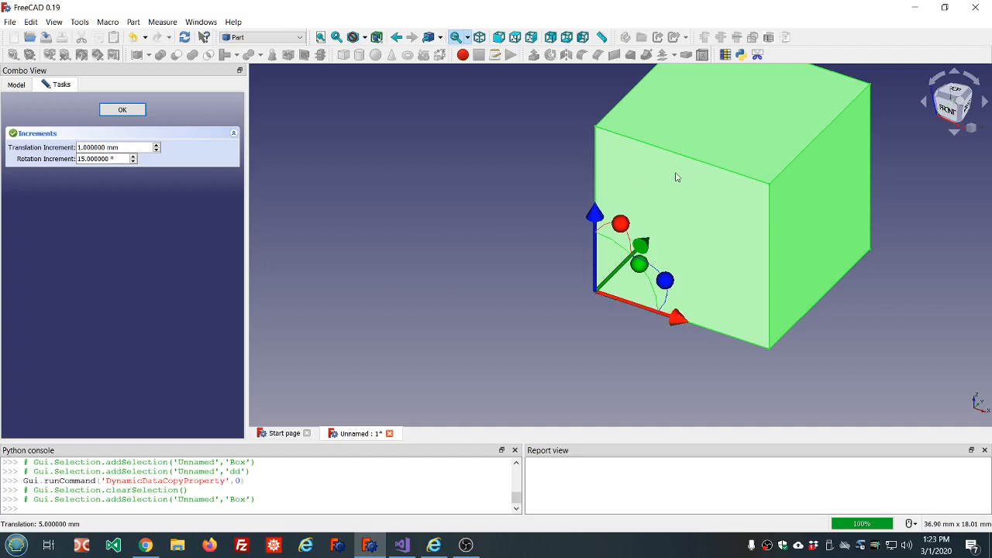
left_click_drag(620, 225, 649, 323)
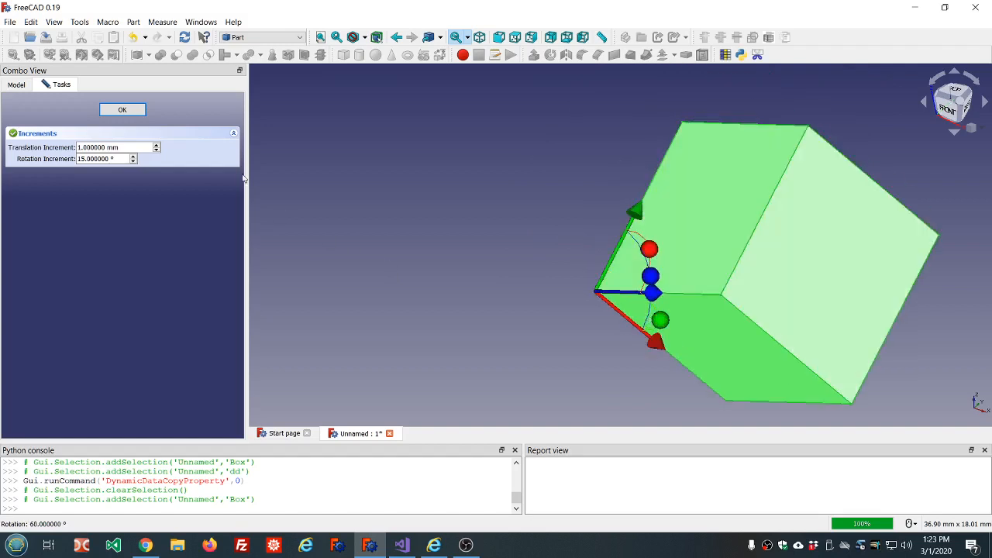
left_click(130, 113)
left_click(435, 129)
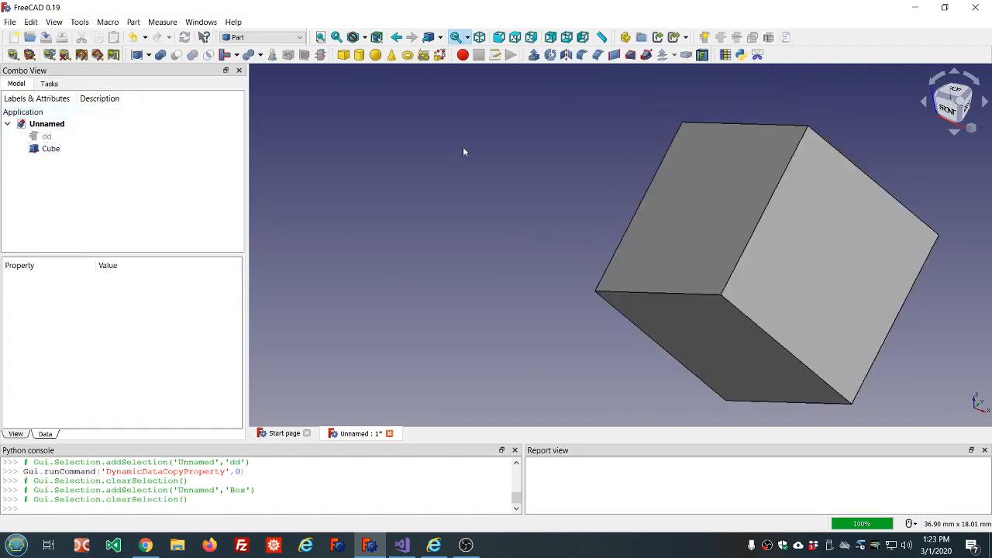
Set up another copy from the transformed Cube to a new dd property, again choosing its Placement
scroll(458, 164, "down", 5)
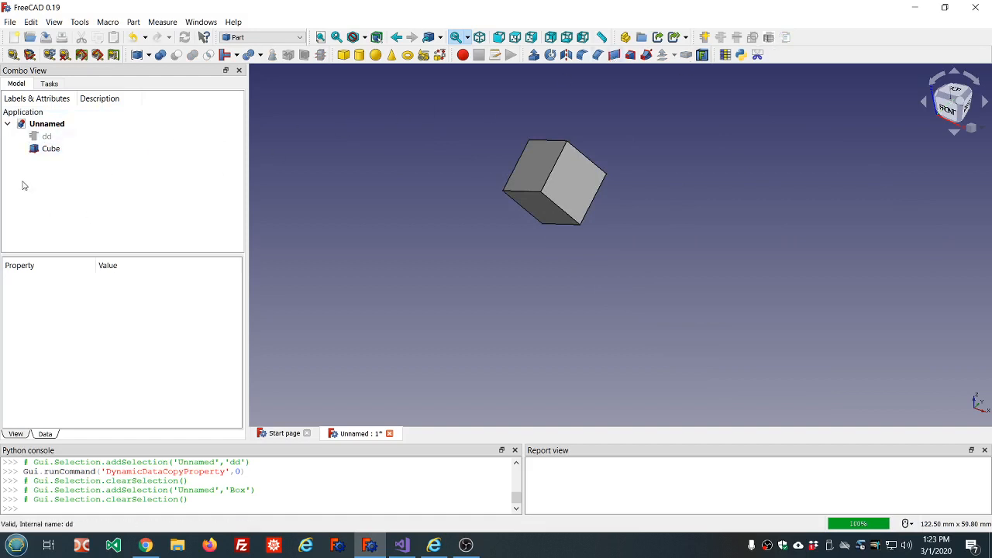
left_click(51, 148)
left_click(51, 137, "ctrl")
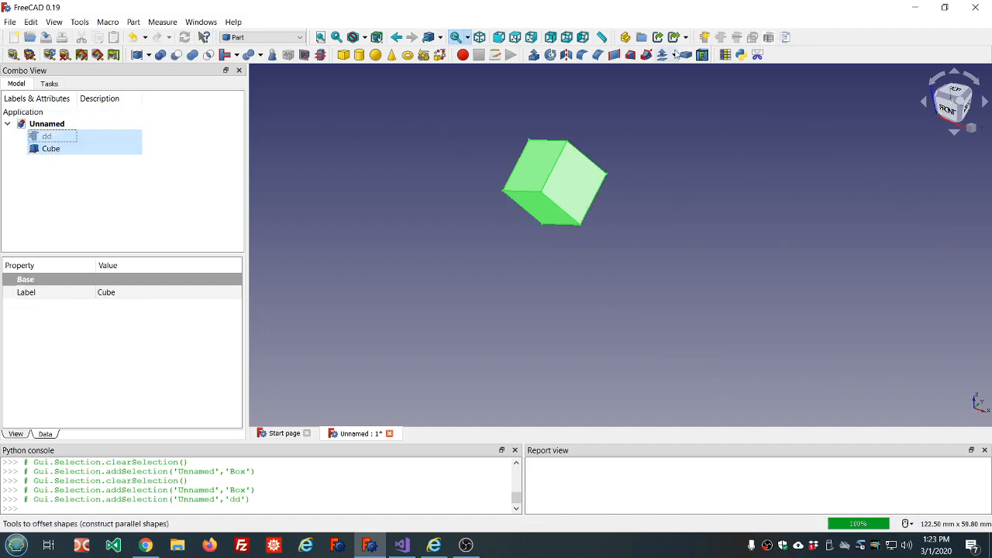
left_click(785, 37)
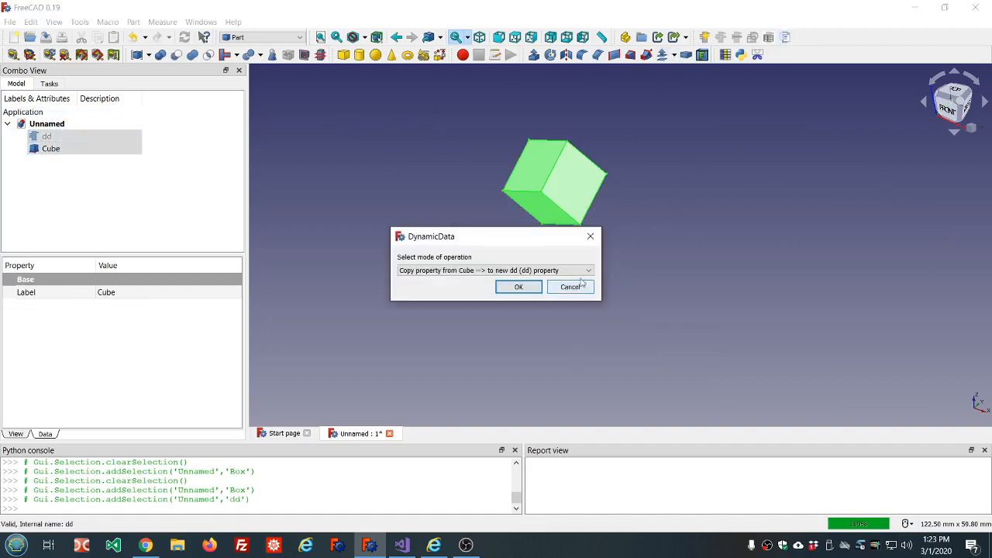
left_click(530, 286)
left_click(664, 284)
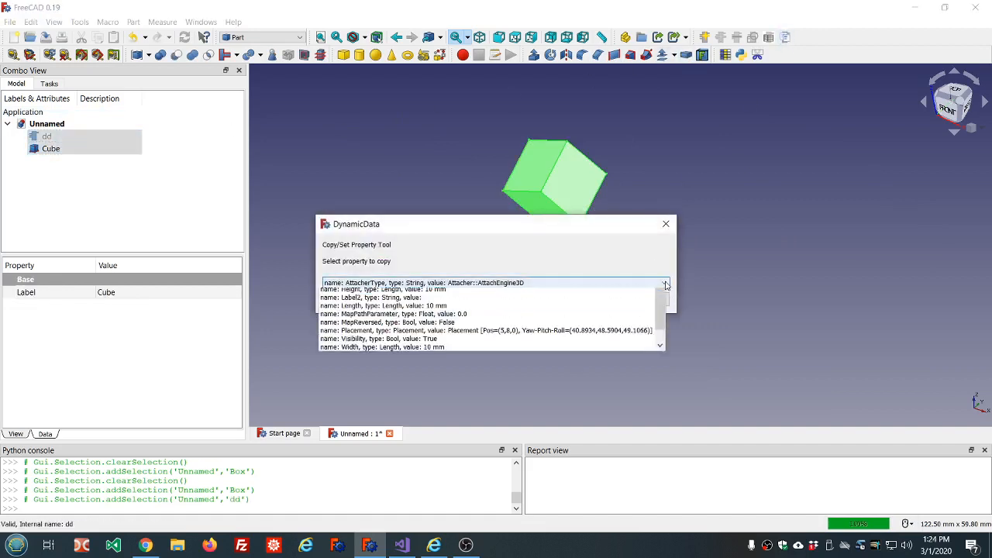
left_click(452, 351)
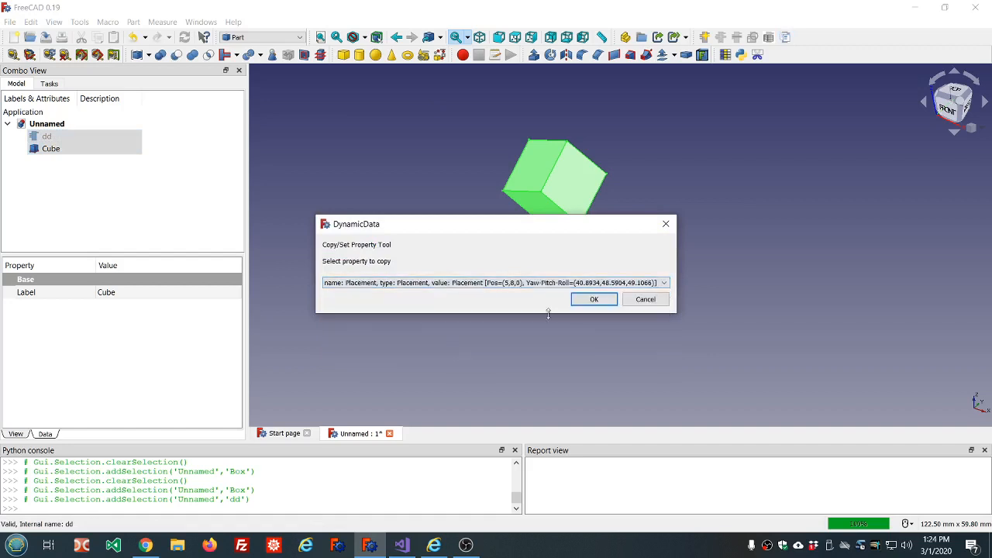
left_click(596, 299)
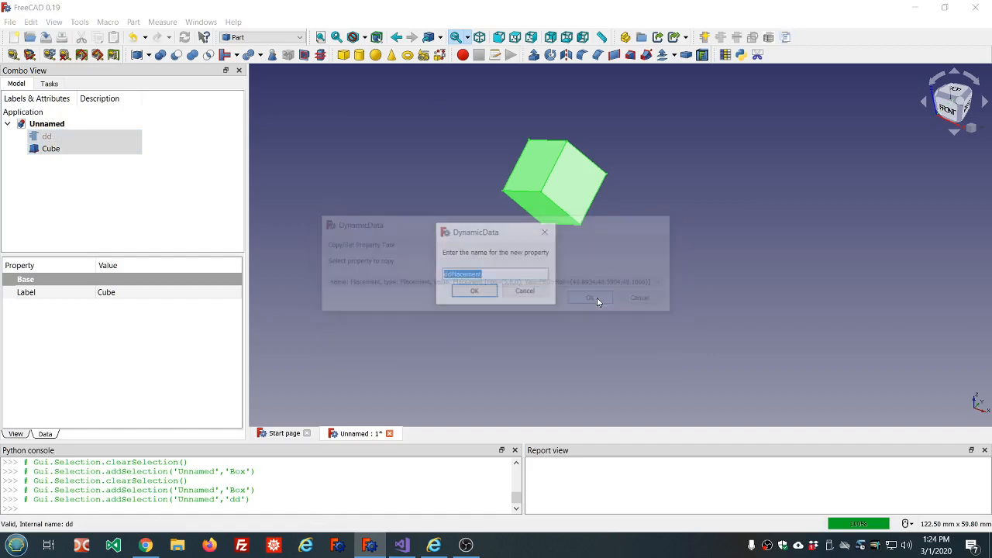
Name the second copied property ddPlacement2 and make it a simple non-parametric copy by value
left_click(506, 273)
type("2")
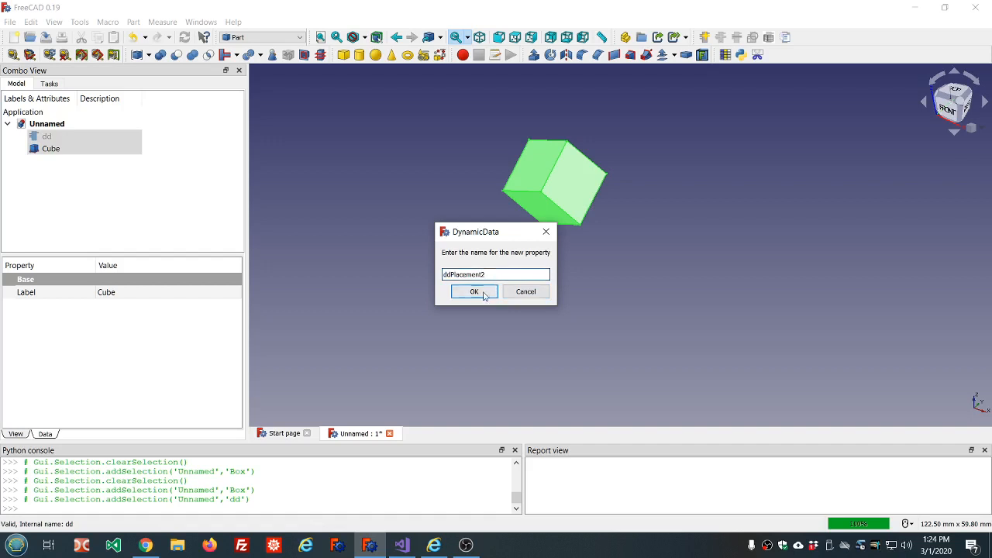
left_click(480, 292)
left_click(560, 272)
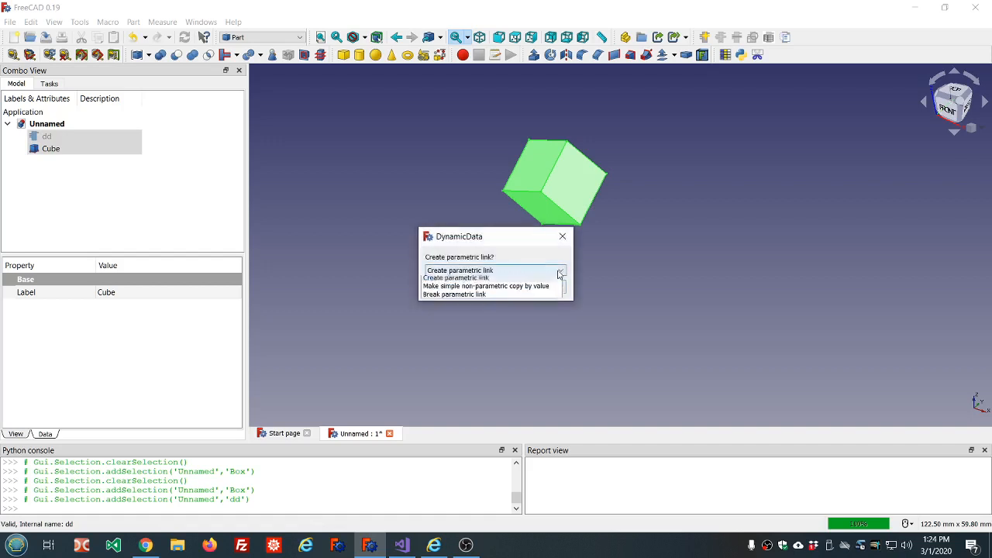
left_click(486, 286)
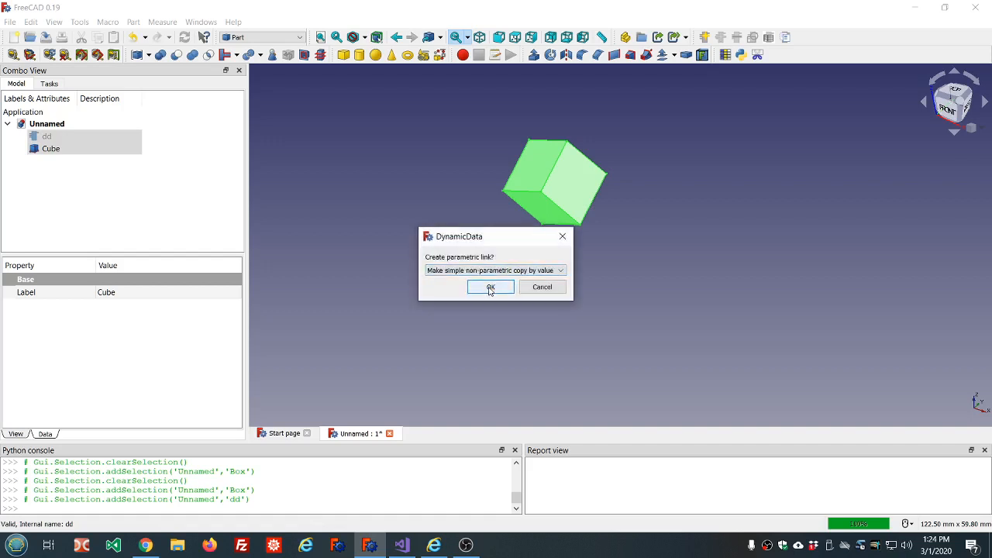
left_click(490, 287)
left_click(116, 201)
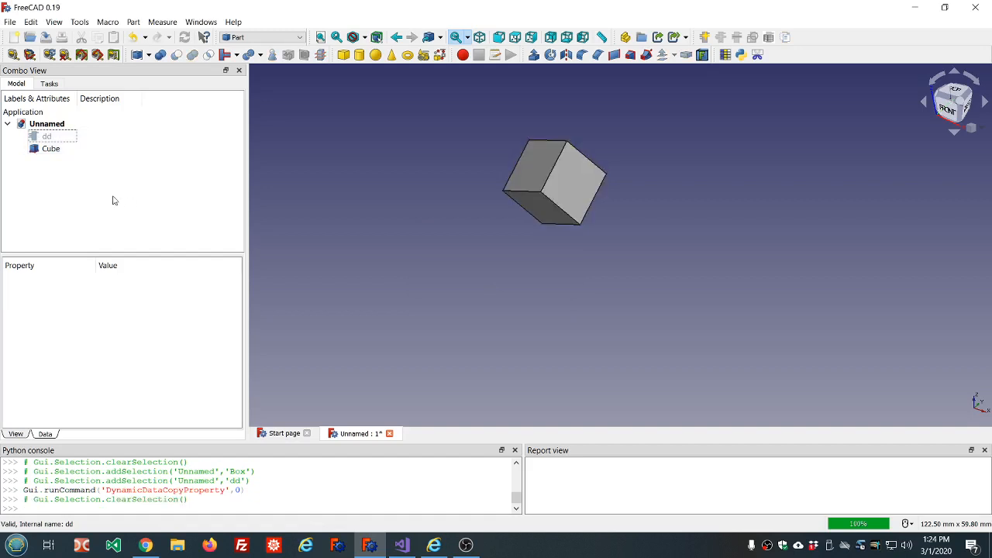
Compare the stored values of ddPlacement1 and ddPlacement2 in the dd object, widening the property view to read them
left_click(46, 136)
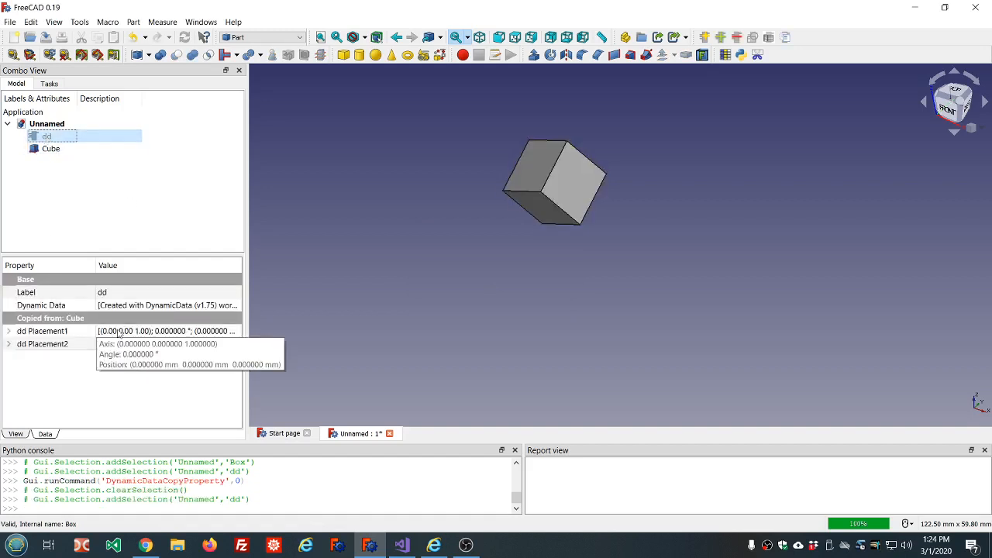
left_click(143, 333)
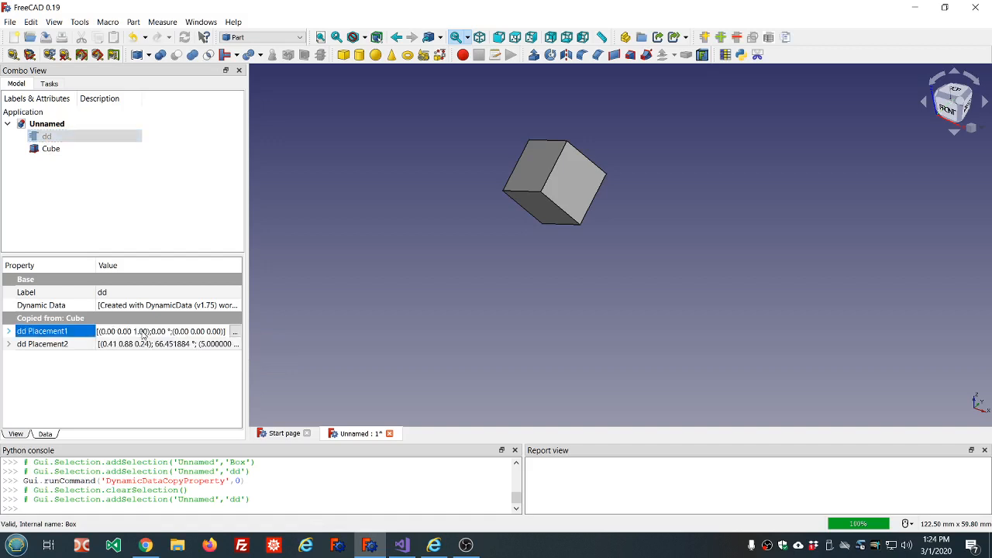
left_click_drag(248, 312, 320, 312)
left_click(254, 347)
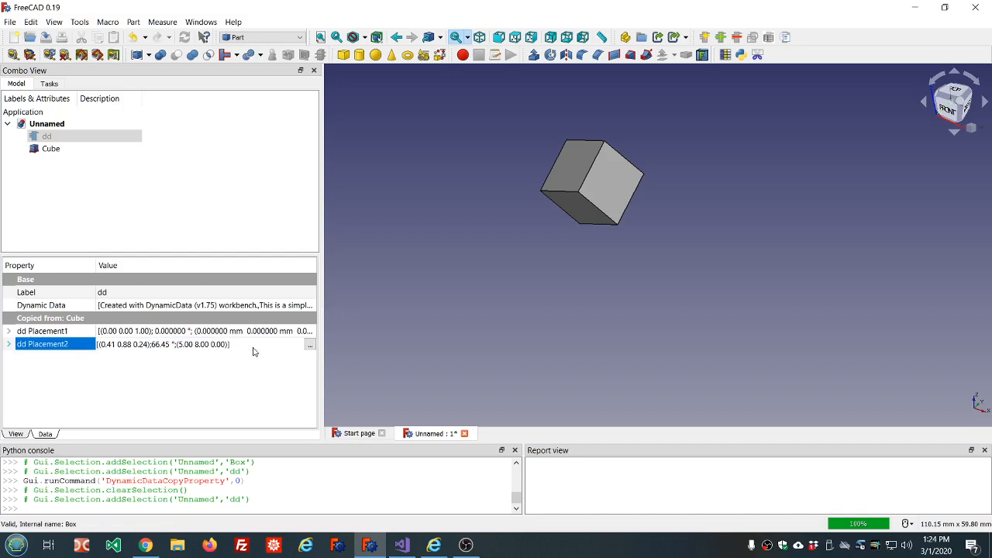
left_click(231, 203)
Transform the Cube by moving it 17 mm along its X axis and 16 mm along its Z axis and rotating it in 15° increments, including -60°
left_click(85, 148)
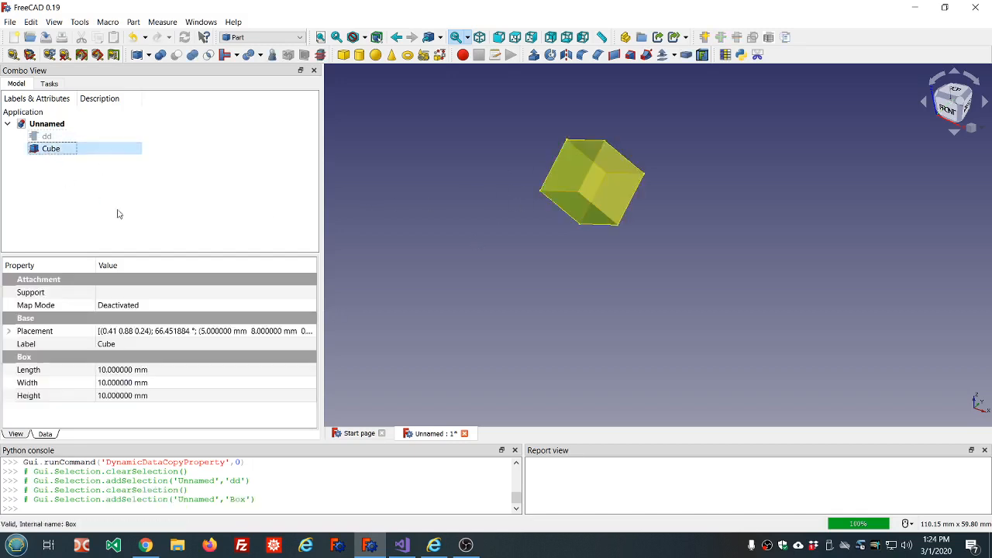
right_click(44, 152)
left_click(68, 158)
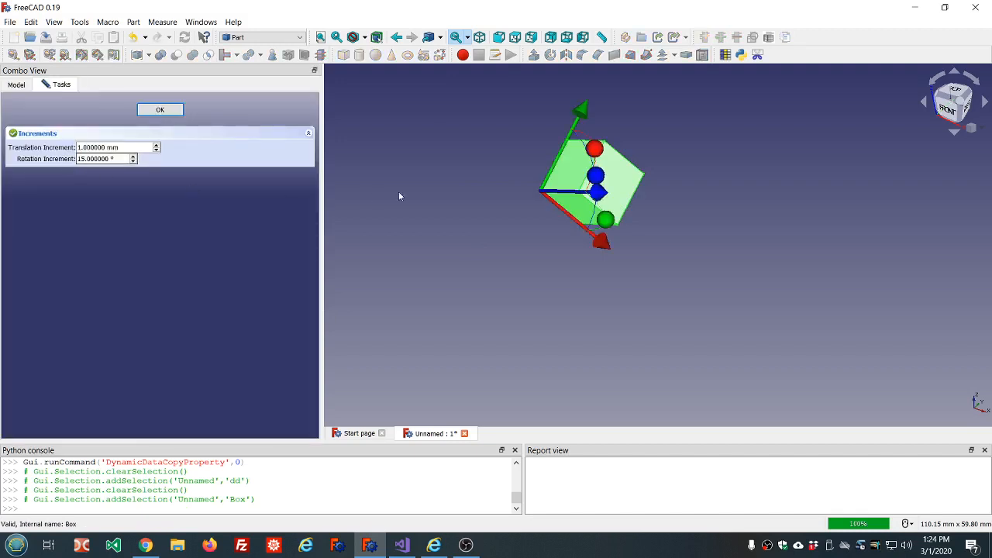
left_click_drag(602, 244, 667, 304)
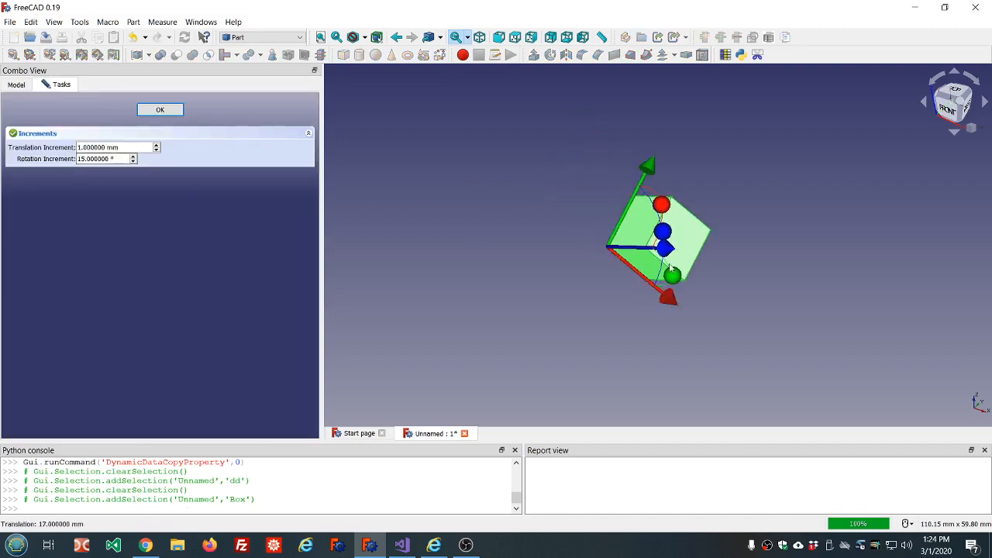
left_click_drag(666, 254, 728, 254)
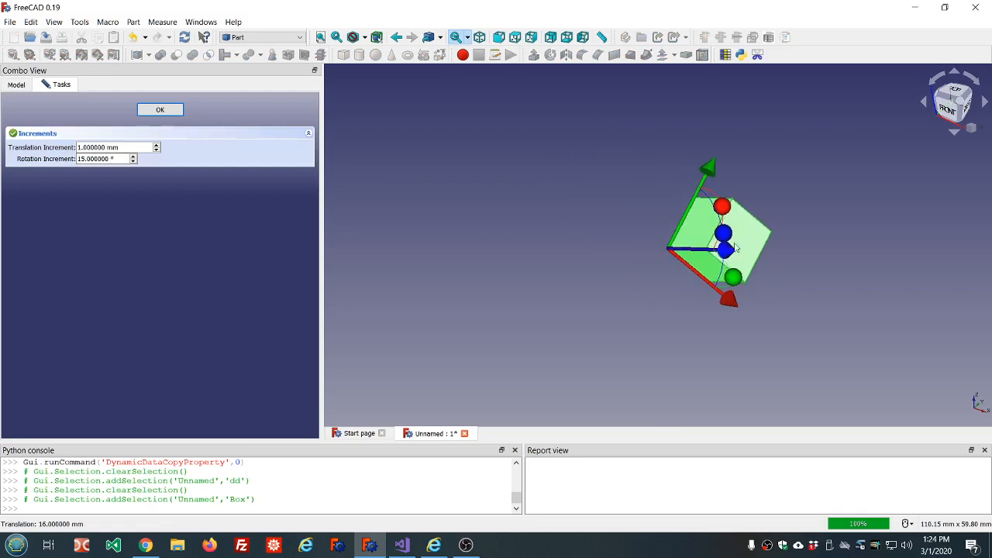
left_click_drag(722, 209, 648, 315)
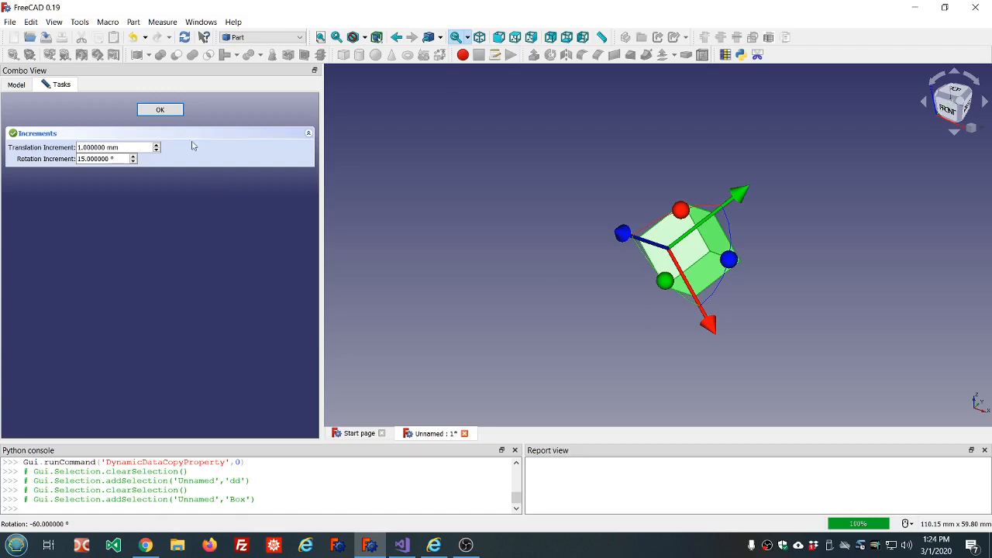
left_click(159, 109)
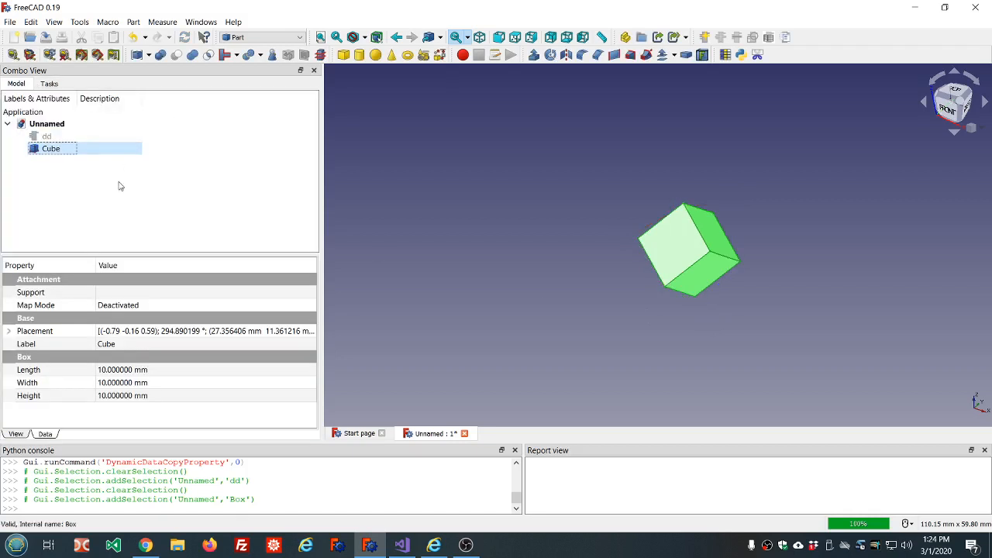
Set up a third property copy from the transformed Cube to a new dd property, choosing its Placement
left_click(48, 136)
left_click(51, 148, "ctrl")
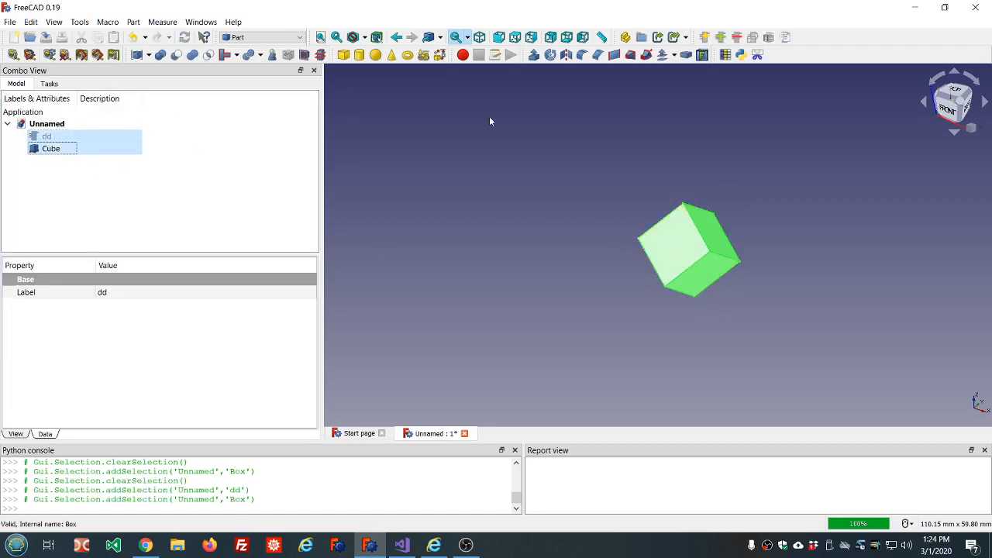
left_click(785, 37)
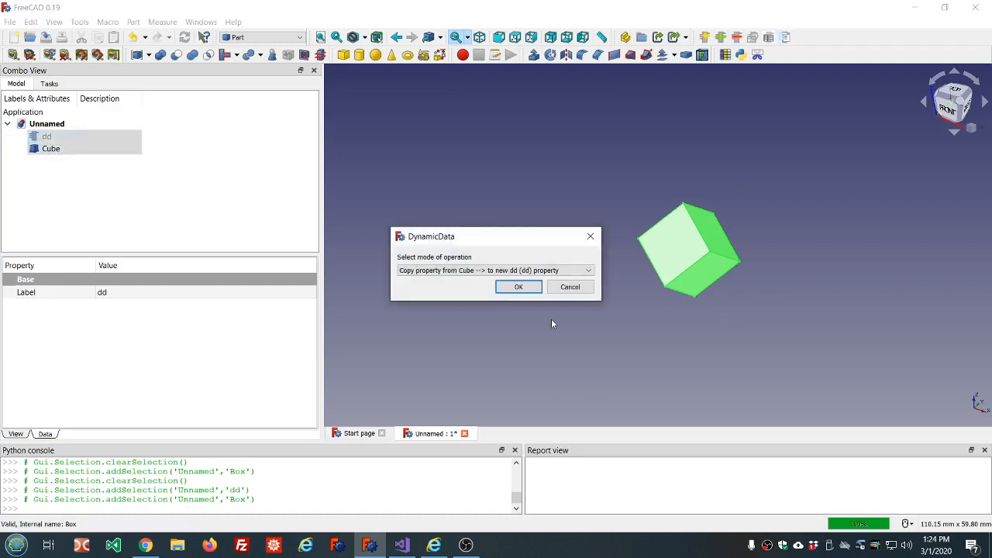
left_click(519, 287)
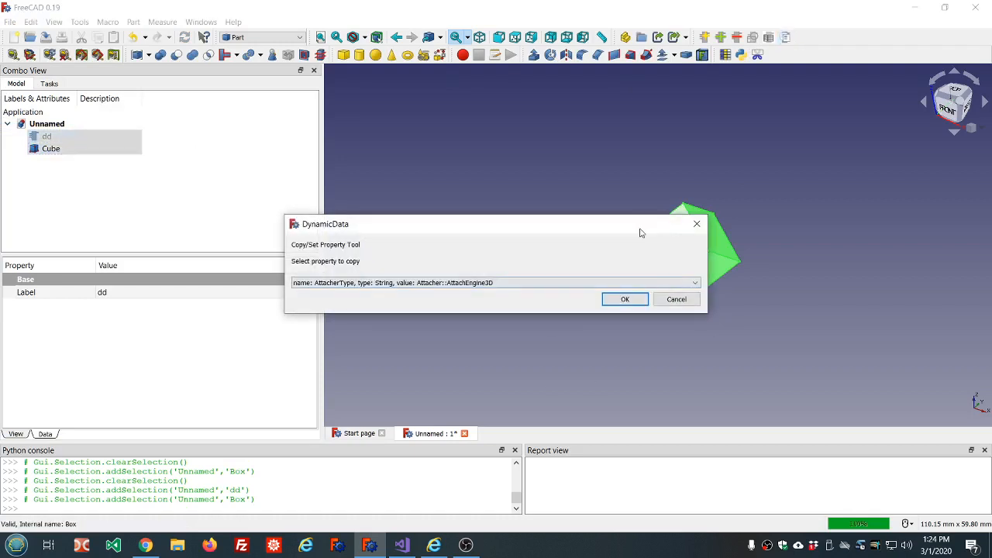
left_click(690, 283)
left_click(433, 354)
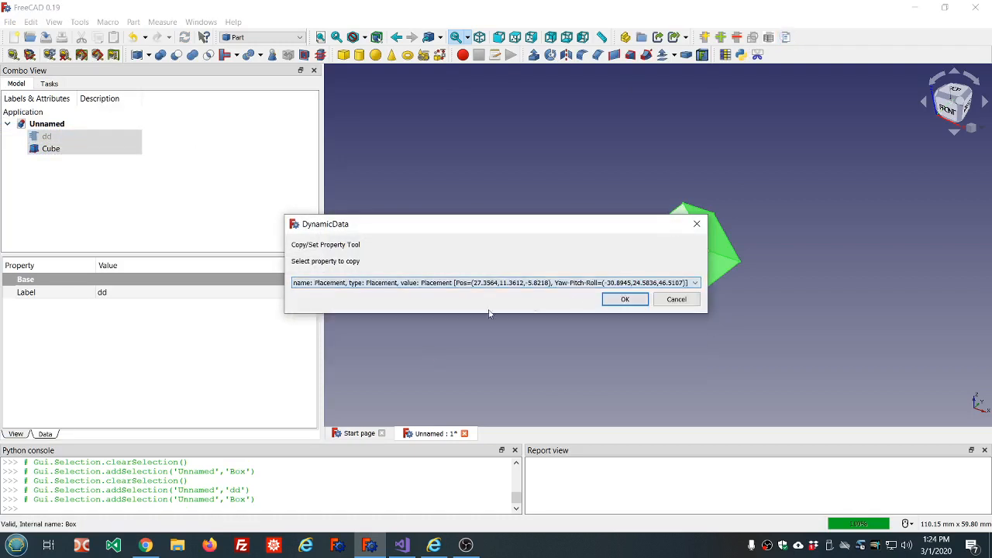
left_click(625, 299)
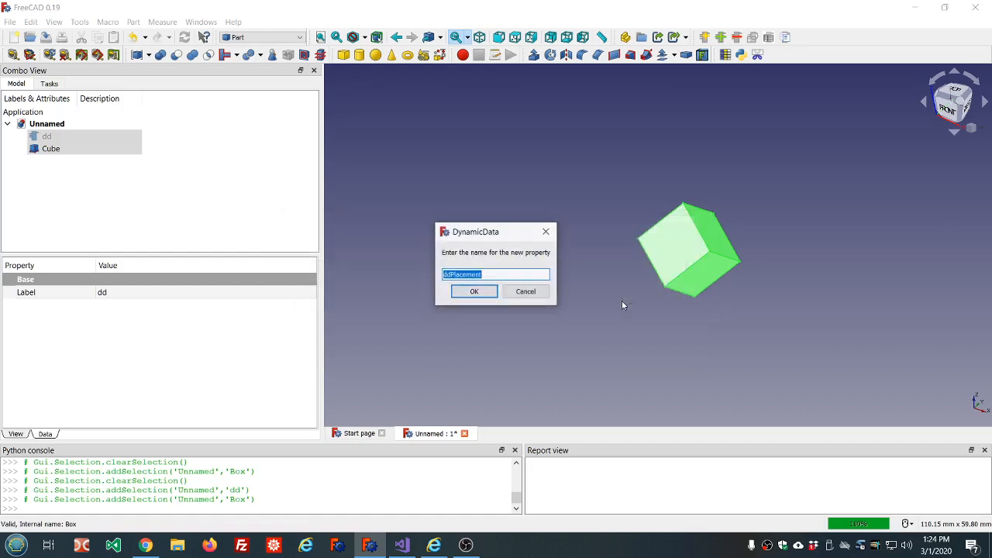
Name the third copied property ddPlacement3 and make it a simple non-parametric copy by value
left_click(499, 274)
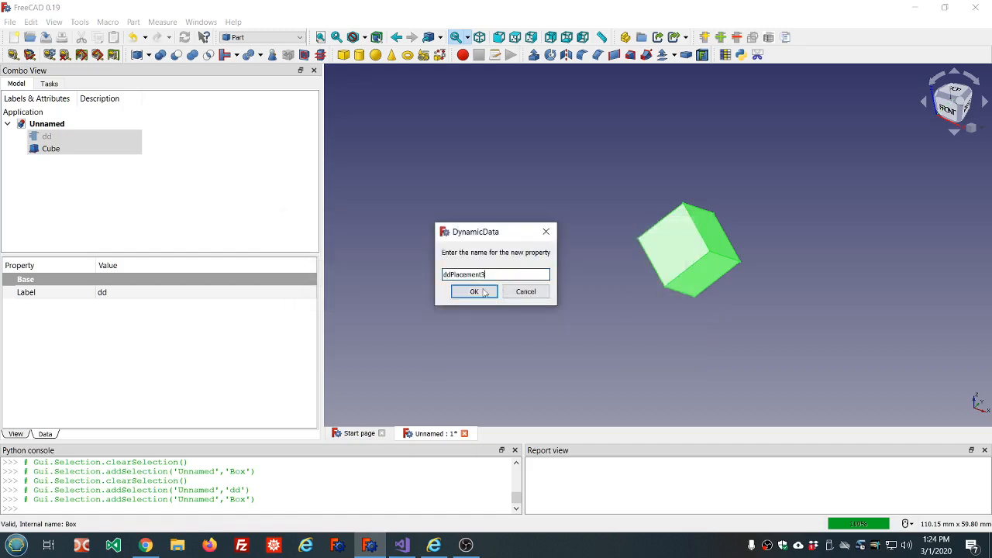
left_click(481, 292)
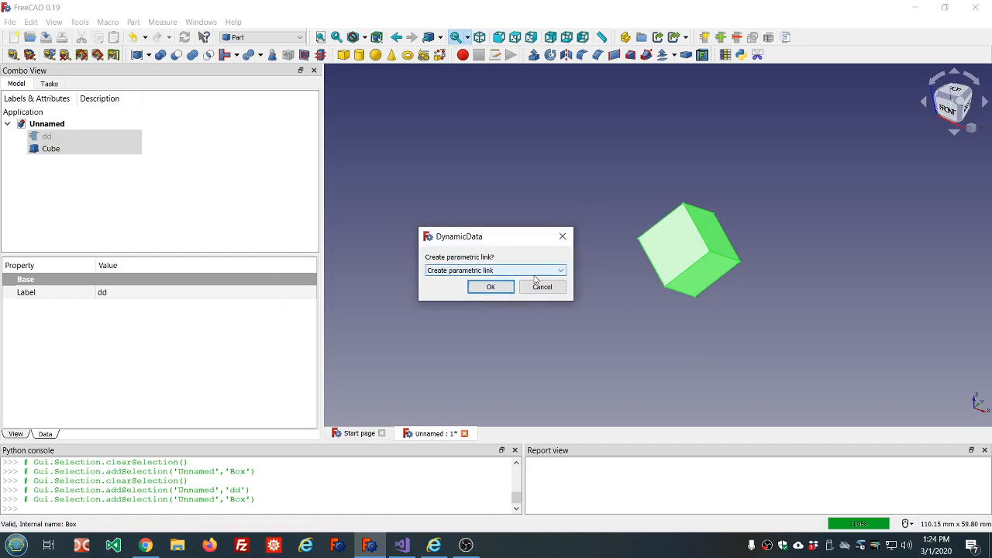
left_click(534, 272)
left_click(504, 285)
left_click(490, 287)
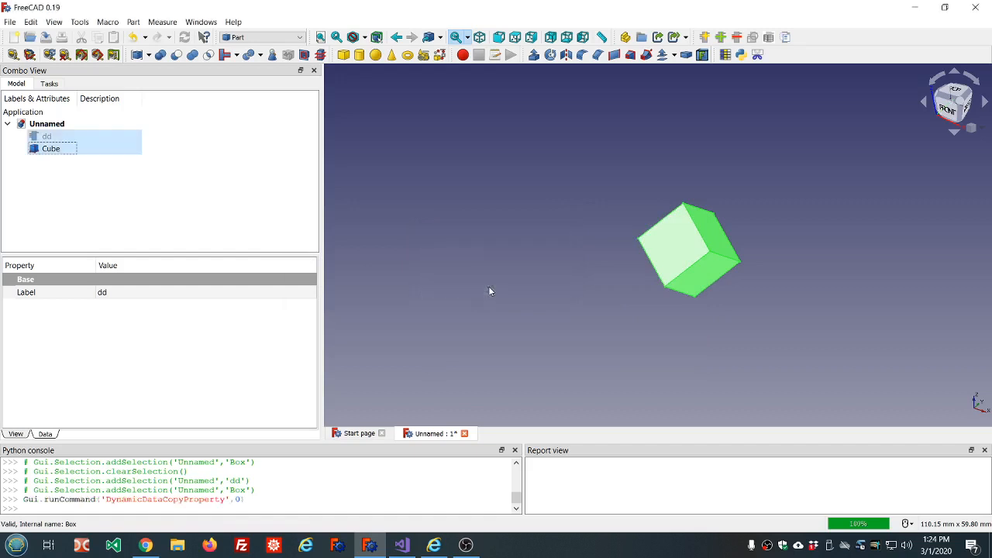
Review the stored placement properties ddPlacement1, ddPlacement2 and ddPlacement3 in the dd object
left_click(45, 180)
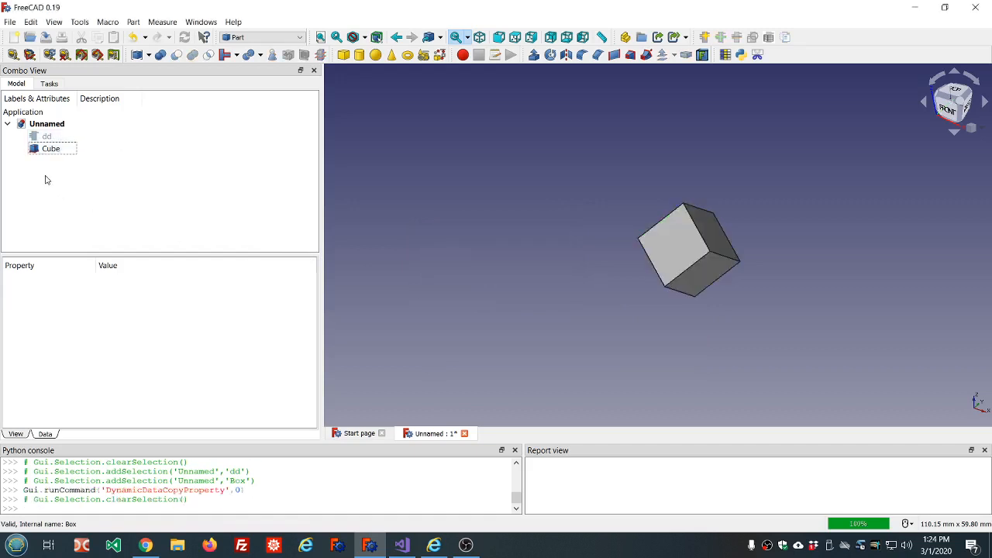
left_click(48, 136)
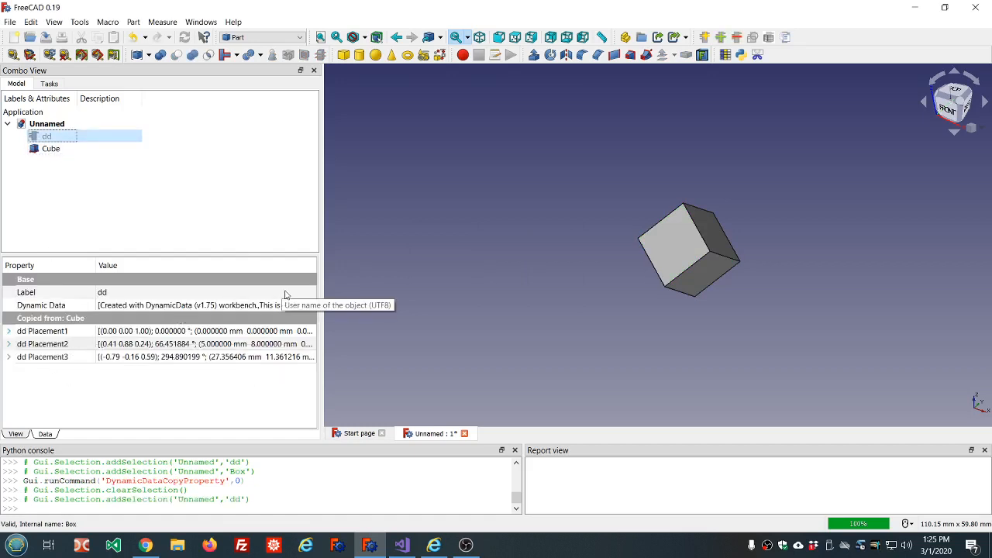
left_click(173, 182)
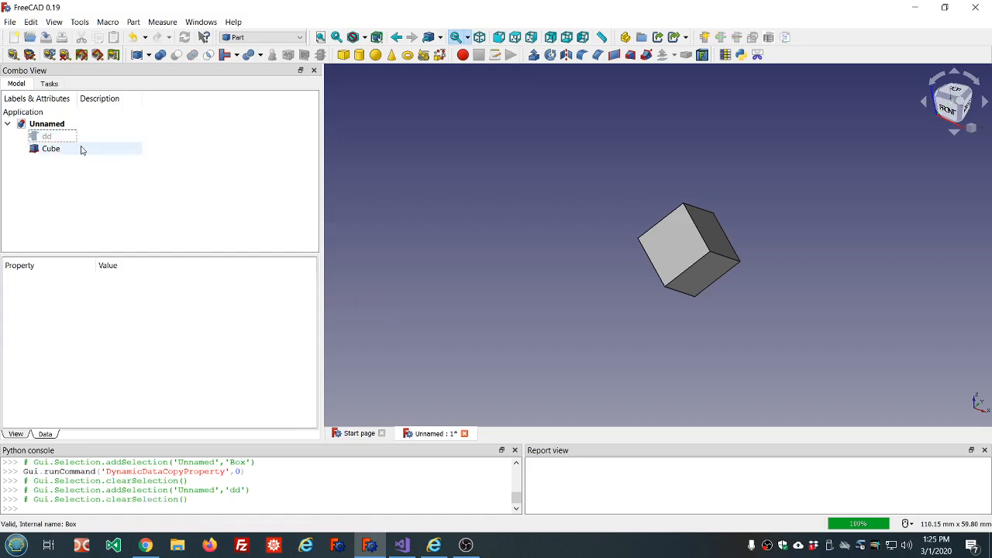
Start a property transfer between dd and the Cube in the mode that sets a value from dd to an existing Cube property
left_click(65, 136)
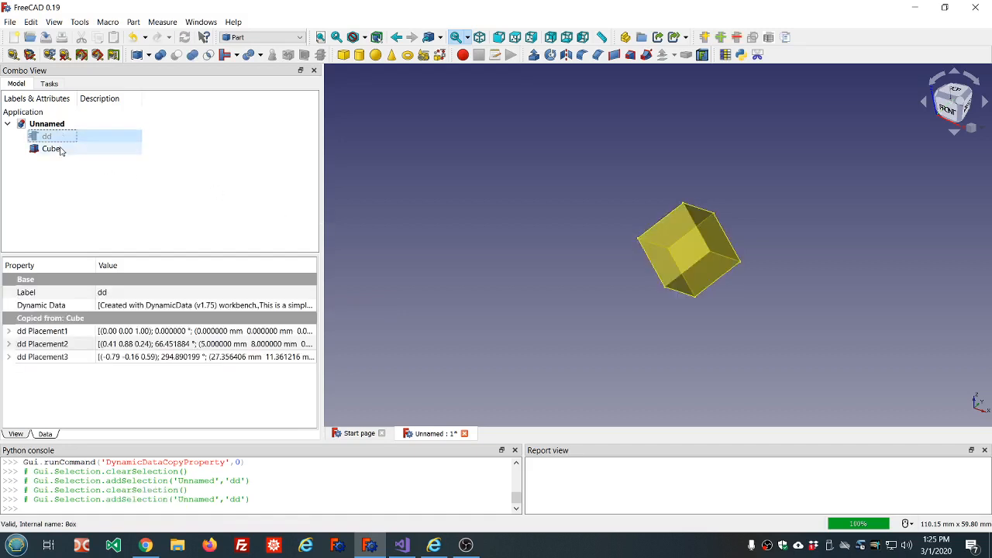
left_click(51, 148, "ctrl")
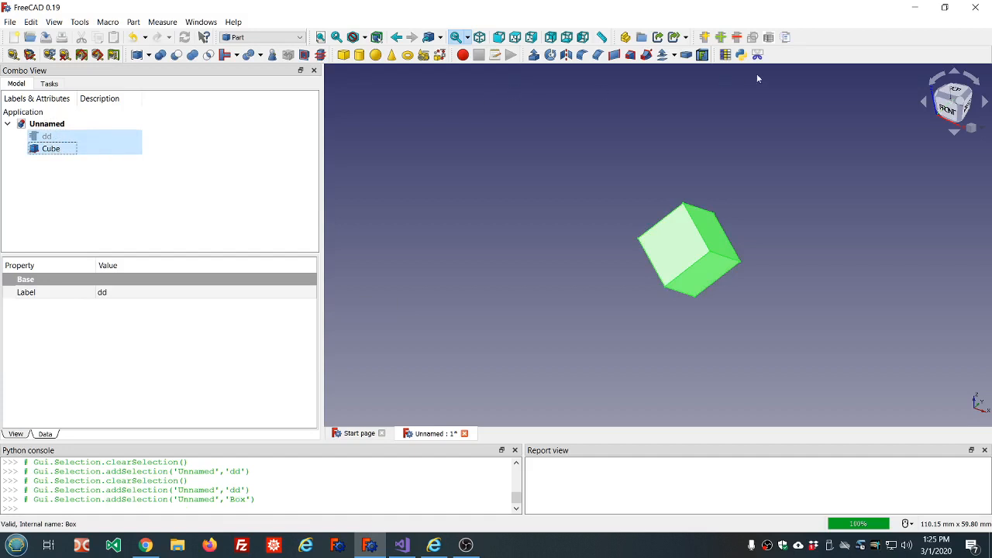
left_click(785, 38)
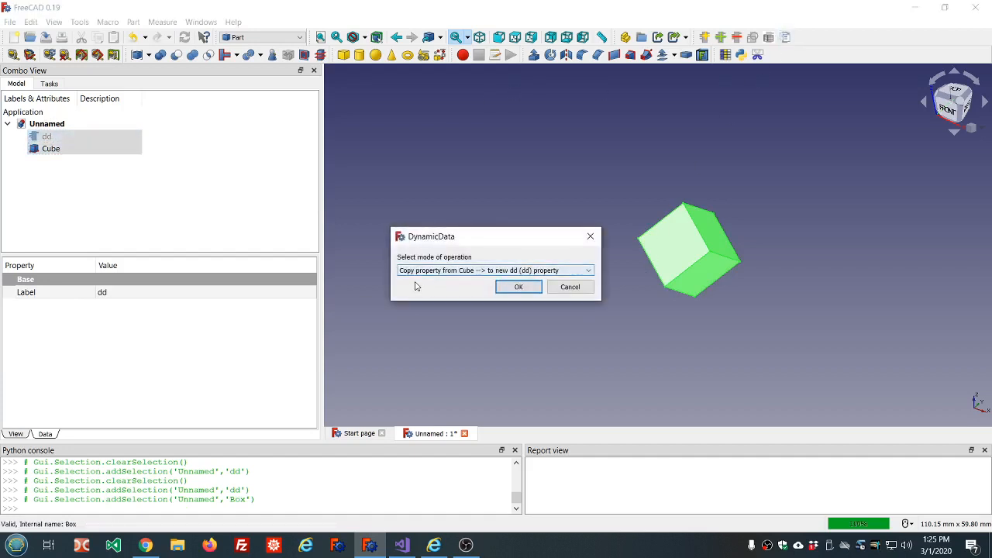
left_click(546, 274)
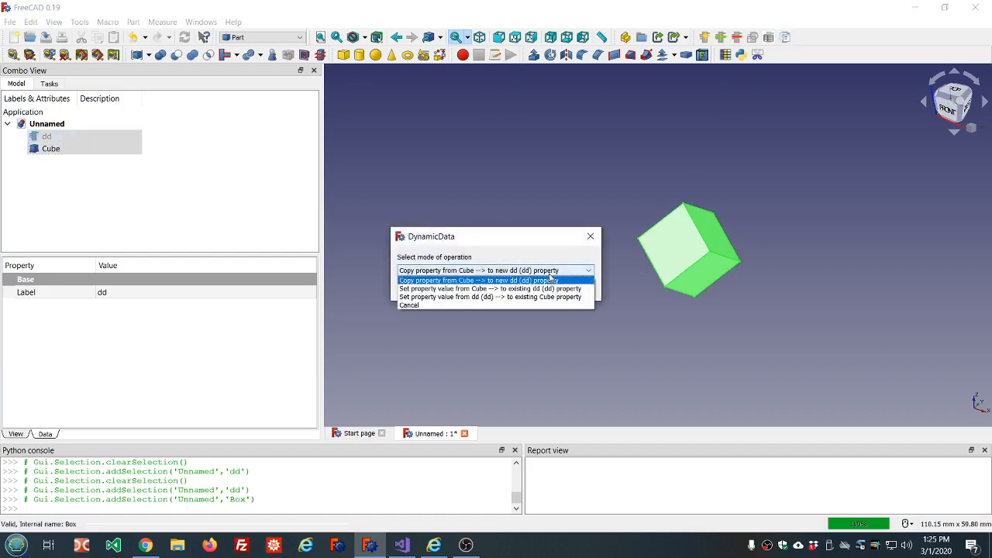
left_click(449, 298)
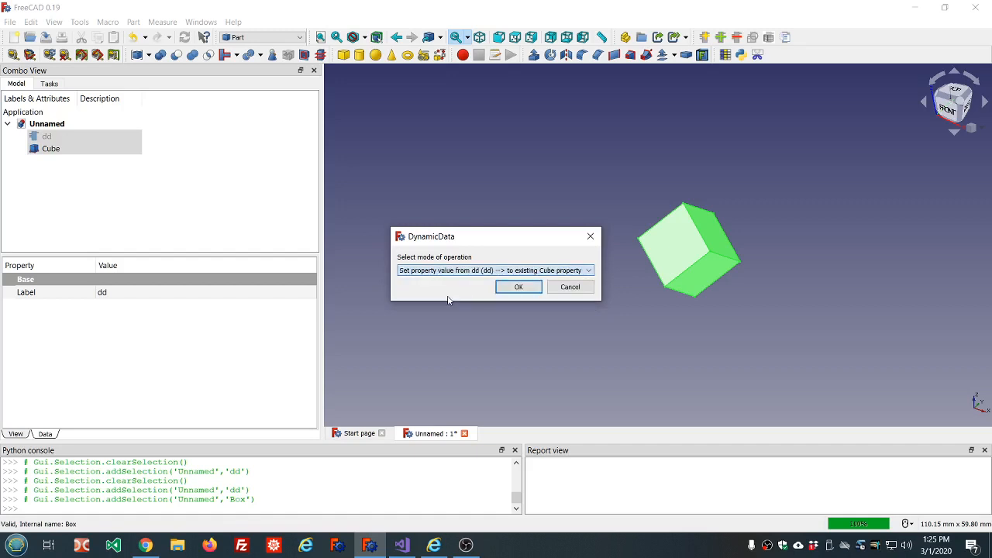
left_click(515, 288)
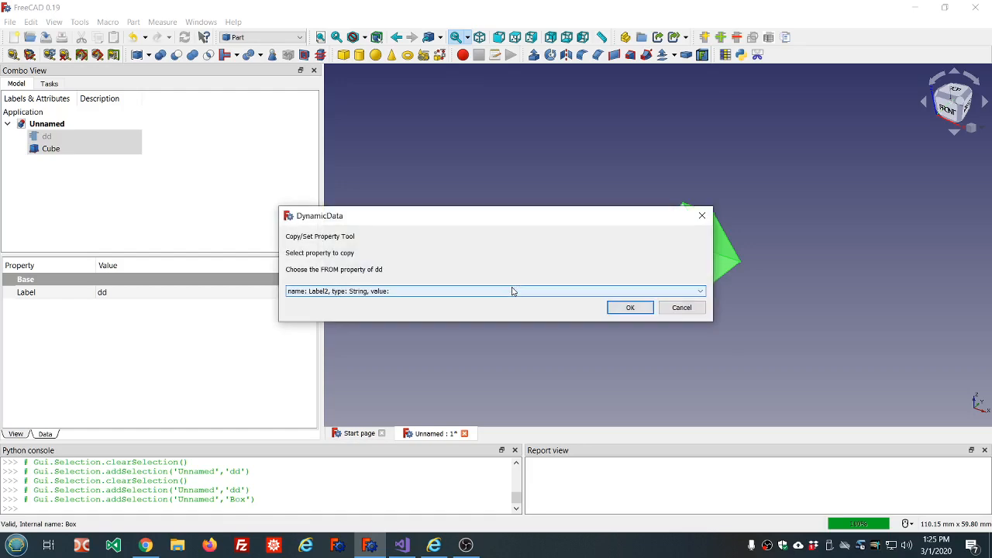
Set the Cube's Placement from ddPlacement1 as a simple non-parametric copy by value
left_click(703, 293)
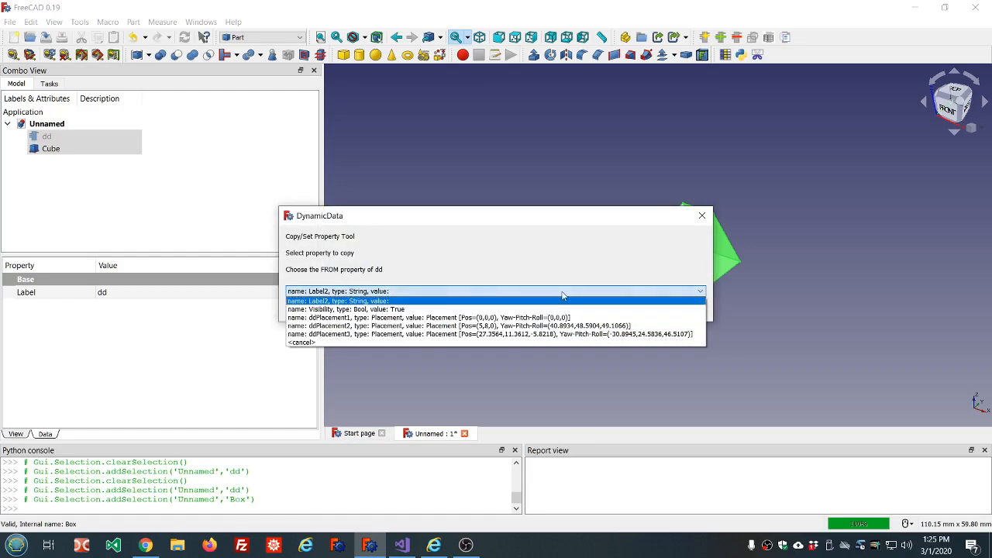
left_click(515, 318)
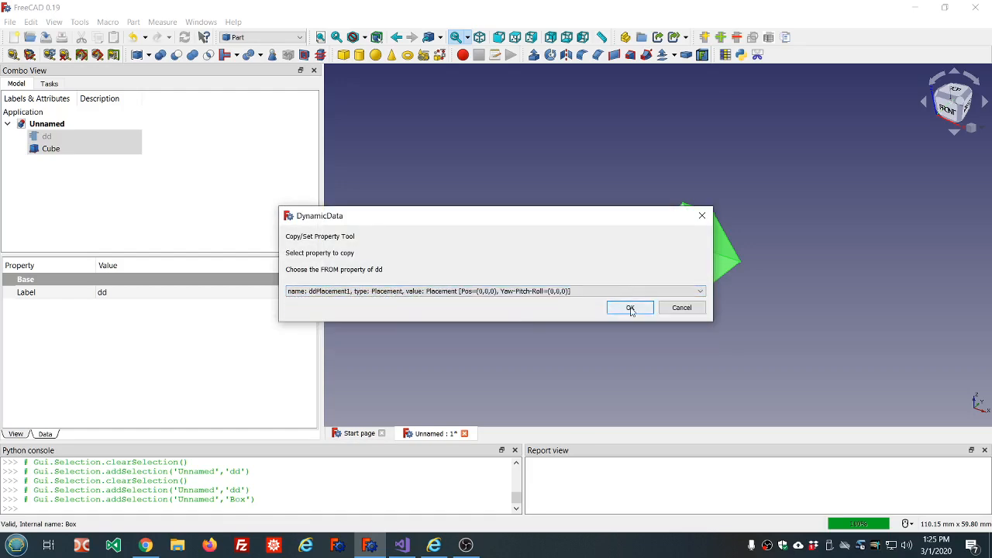
left_click(630, 308)
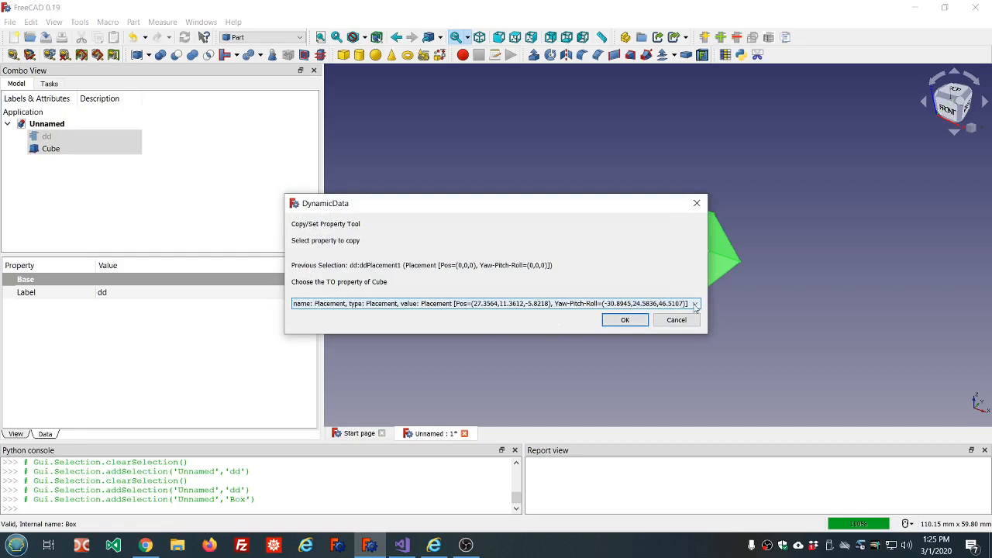
left_click(632, 323)
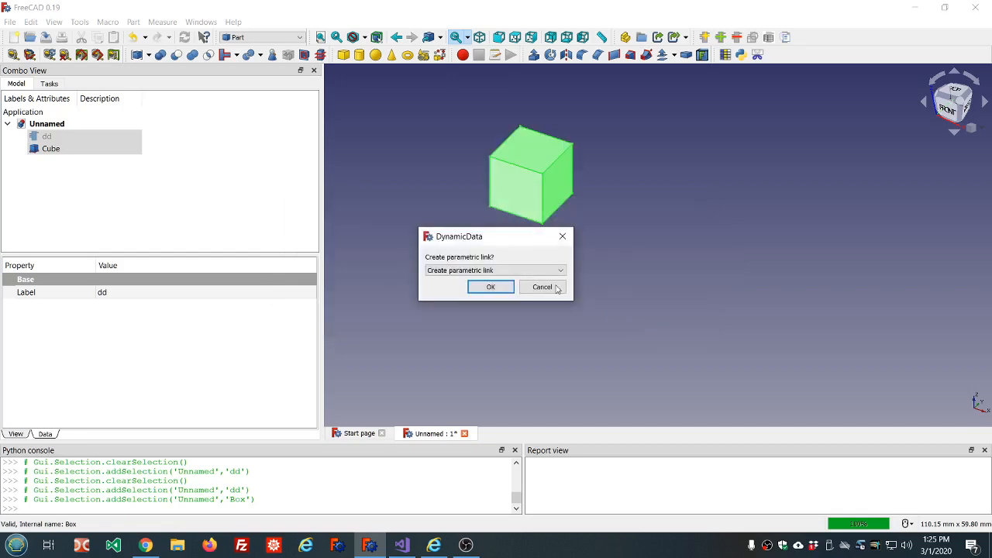
left_click(531, 271)
left_click(516, 289)
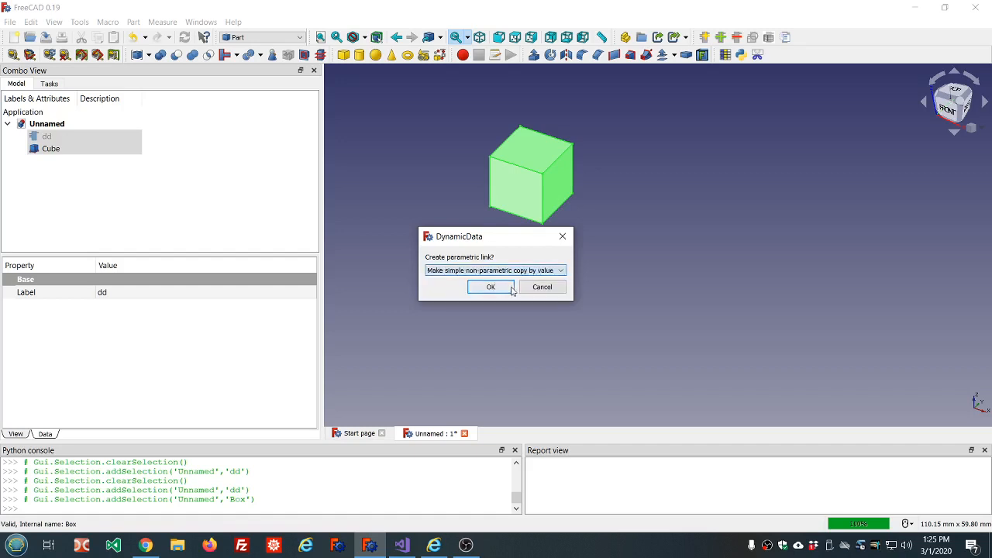
left_click(496, 286)
Turn on the axis cross and examine the Cube's position relative to the origin
left_click(193, 194)
scroll(511, 186, "down", 2)
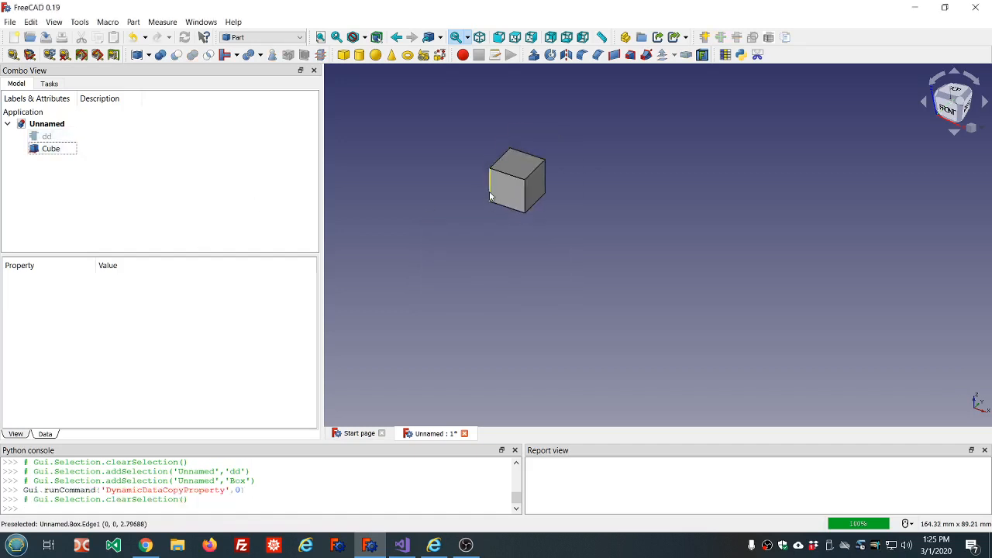
left_click(53, 22)
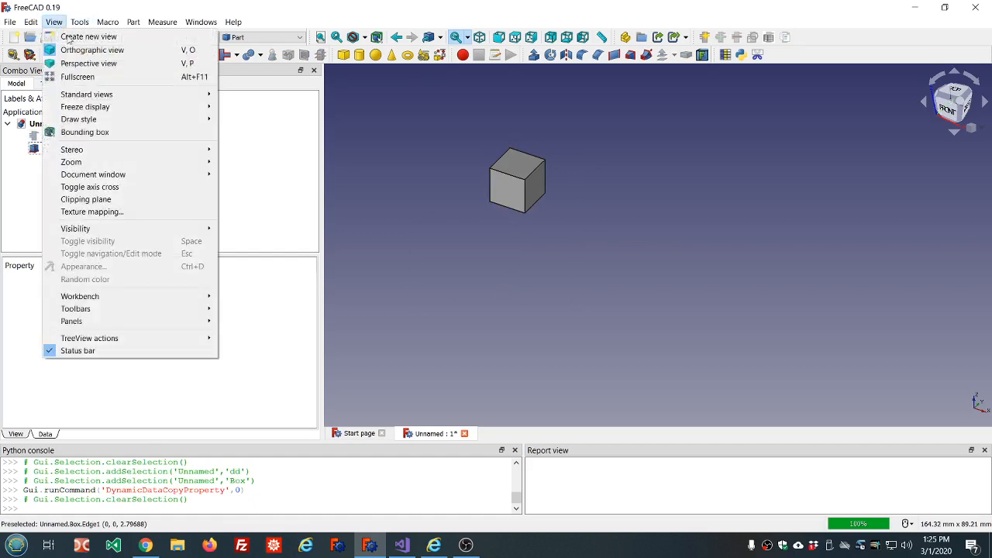
left_click(95, 188)
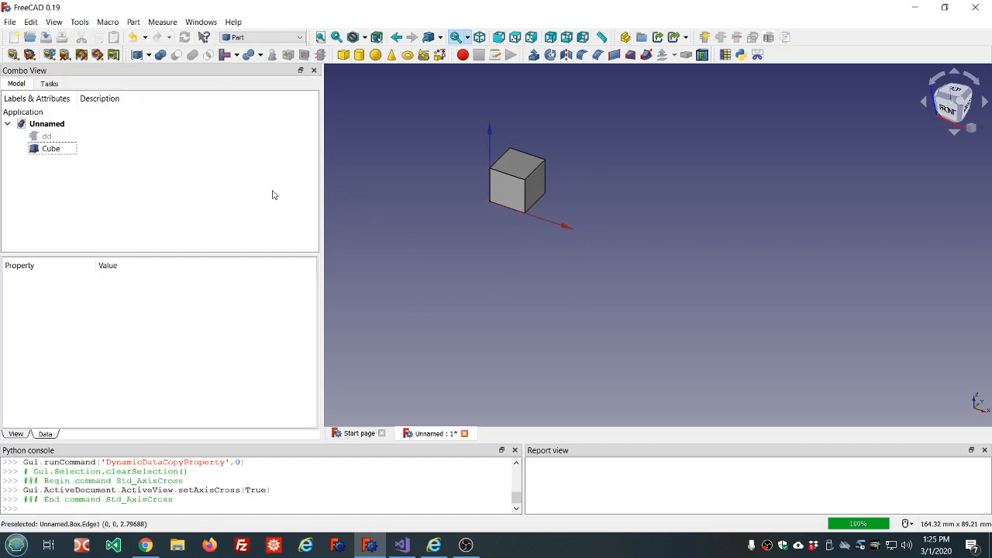
middle_click_drag(615, 166, 634, 152)
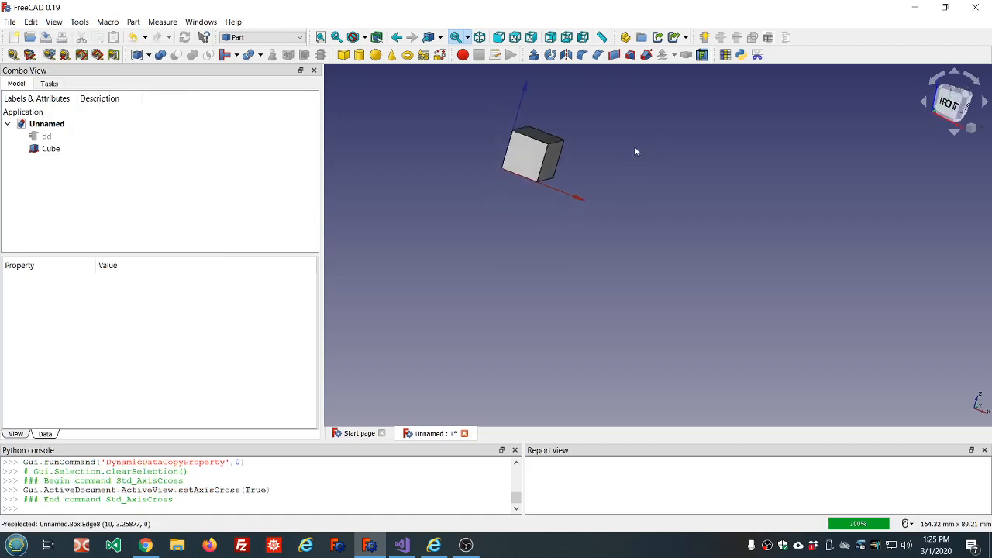
scroll(522, 111, "up", 4)
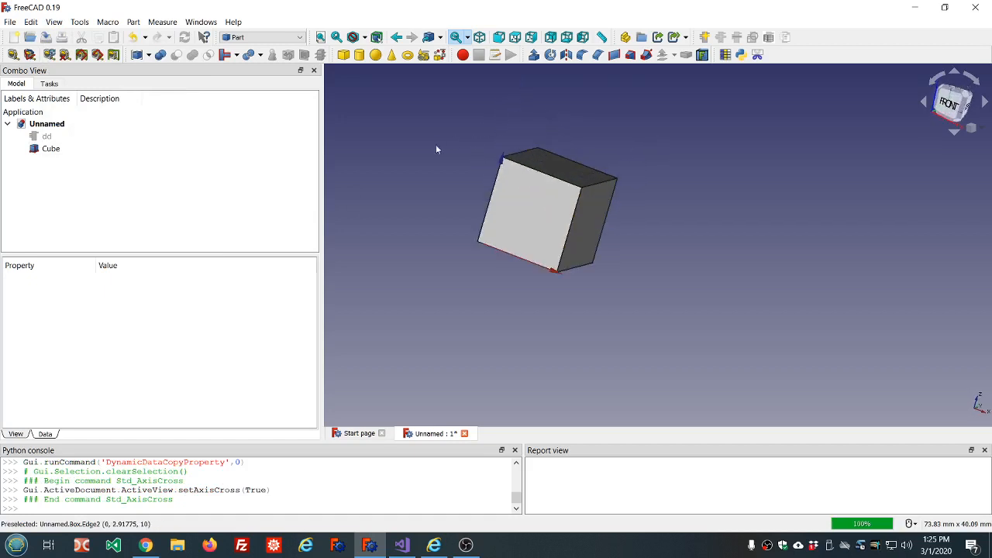
middle_click_drag(436, 150, 427, 174)
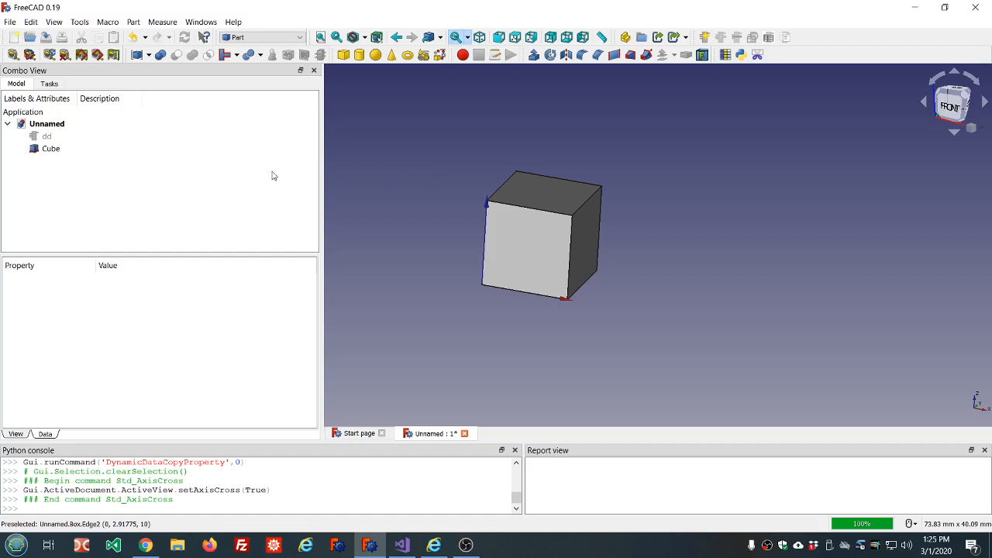
Start another property transfer between dd and the Cube, using the mode that sets a dd value to an existing Cube property
left_click(76, 149)
left_click(73, 127)
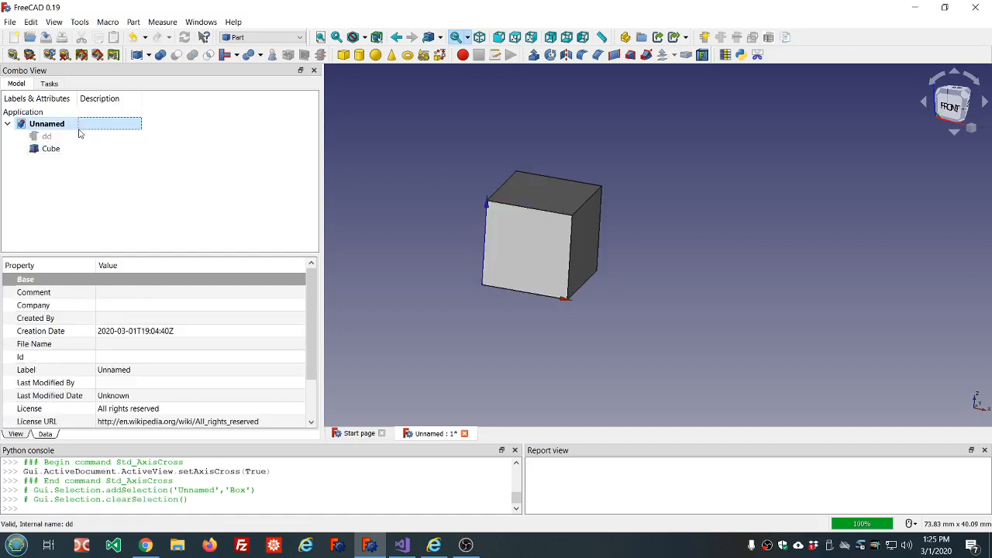
left_click(70, 137)
left_click(66, 149, "ctrl")
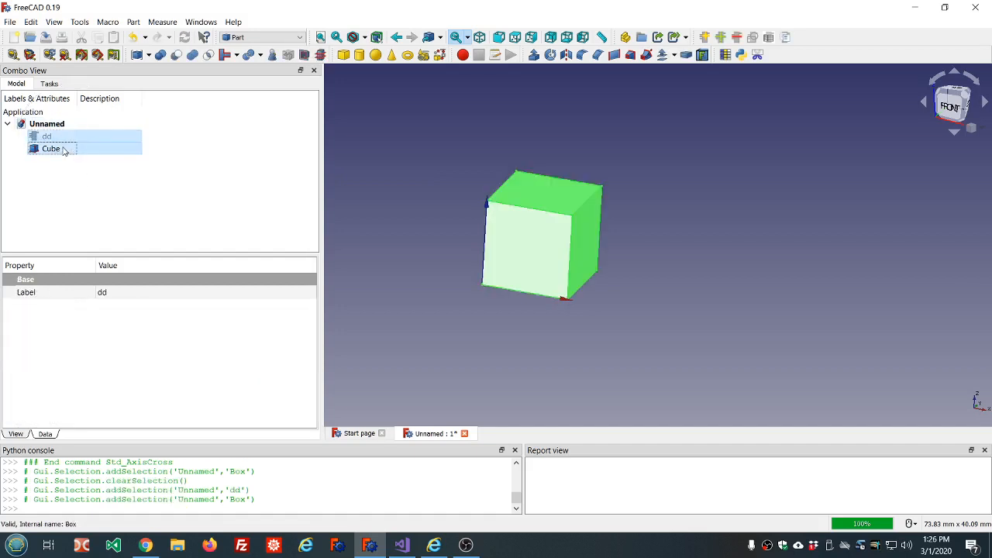
left_click(785, 36)
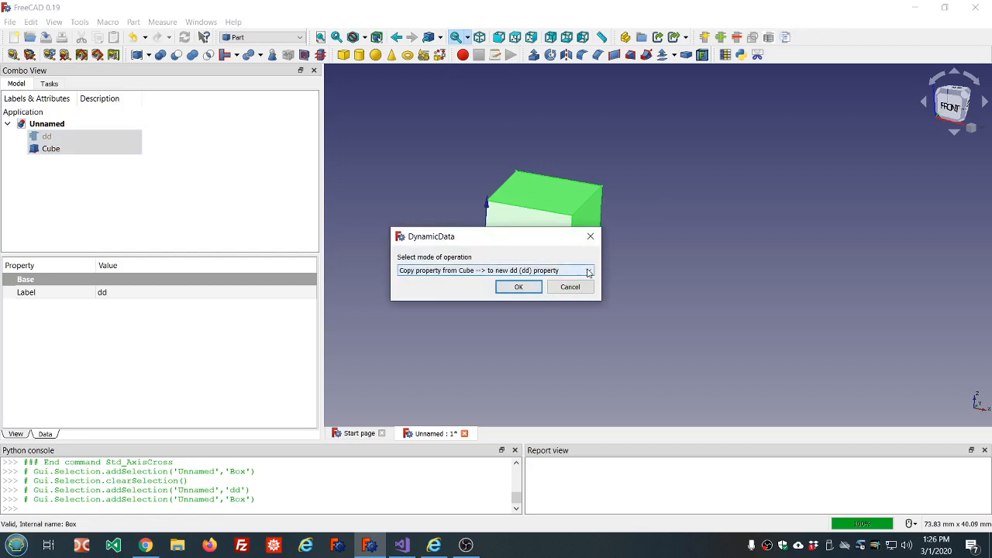
left_click(588, 272)
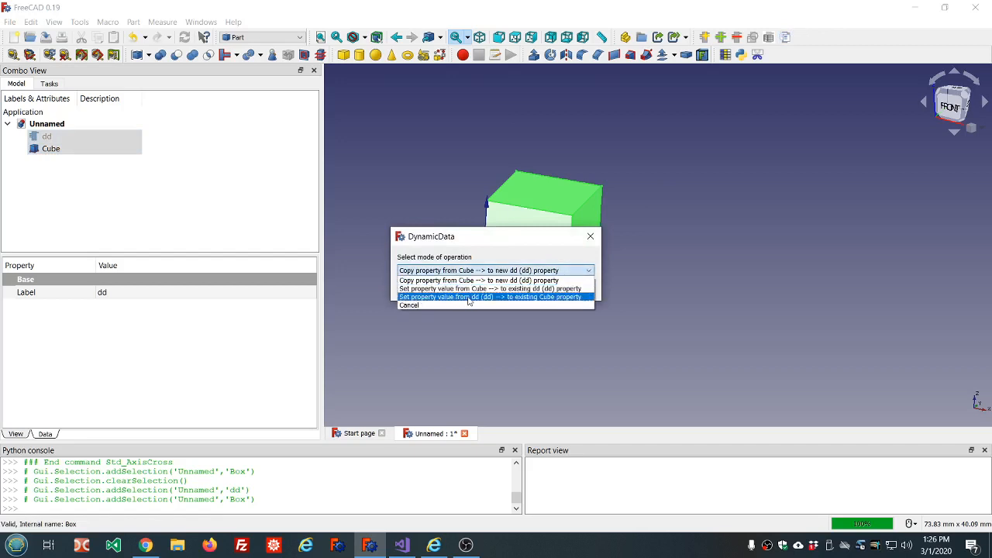
left_click(536, 297)
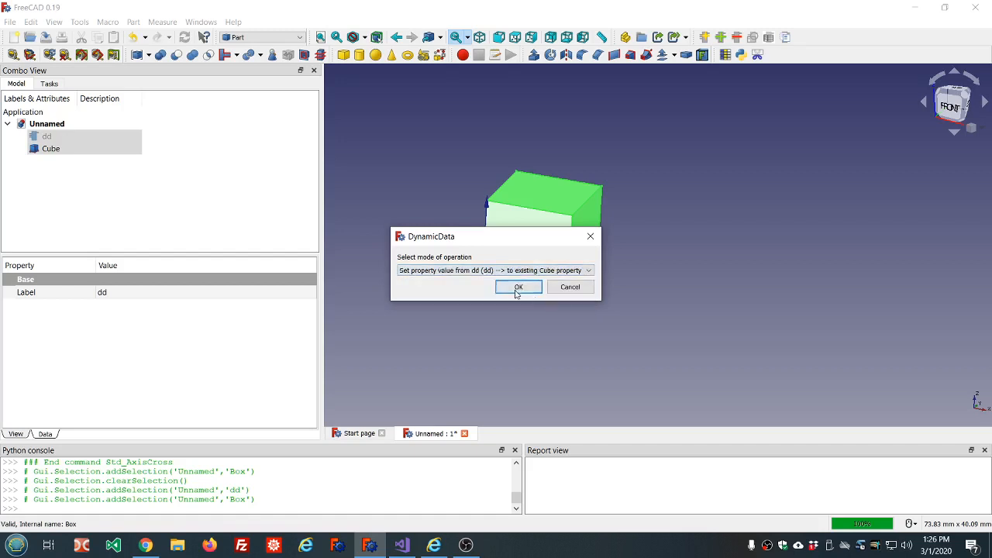
left_click(516, 291)
Choose ddPlacement2 as the source property and apply its value to the Cube's Placement property
left_click(700, 293)
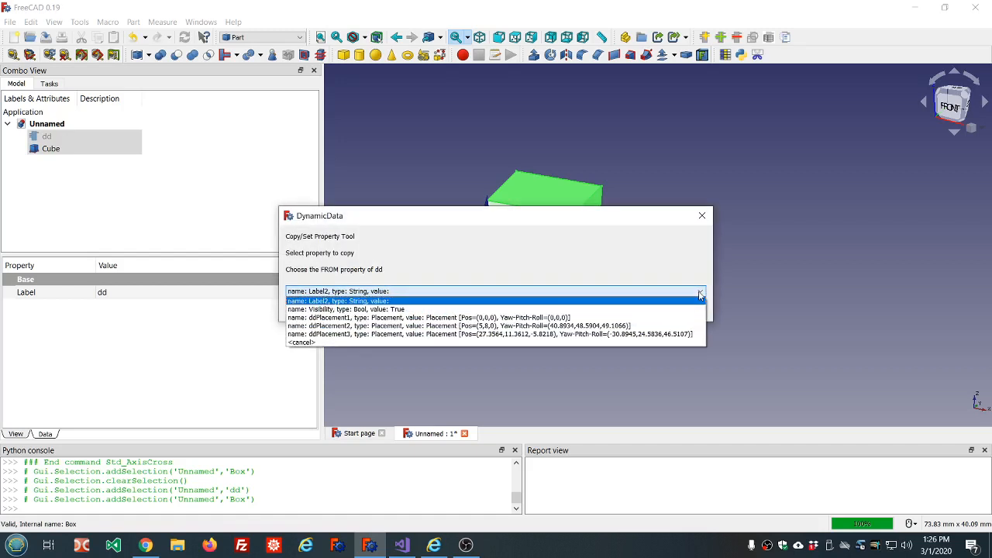
left_click(432, 327)
left_click(636, 308)
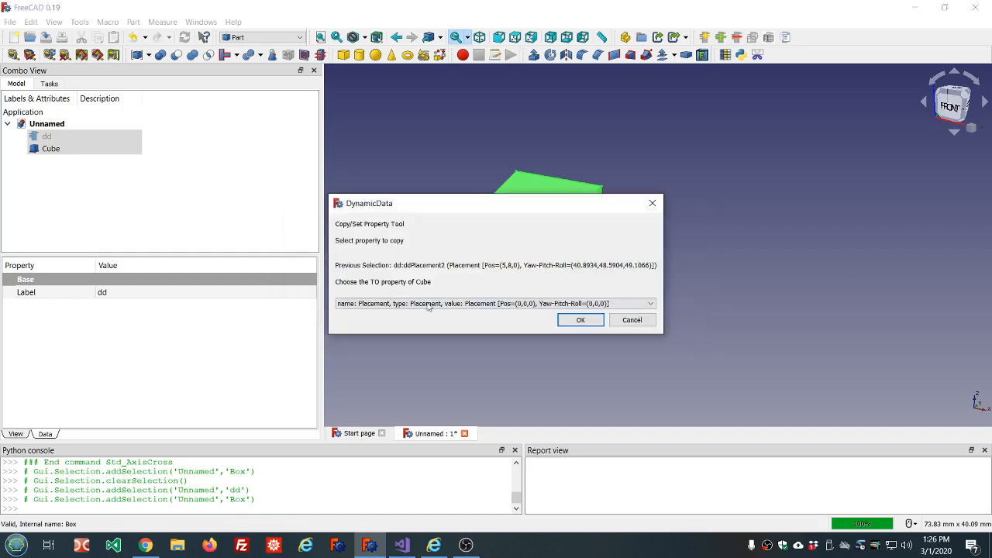
left_click(652, 304)
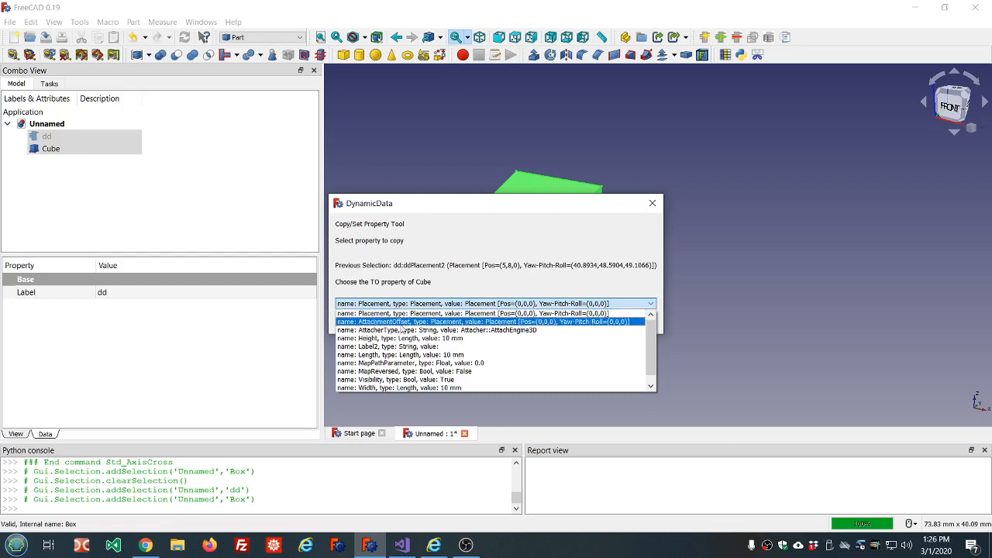
left_click(434, 314)
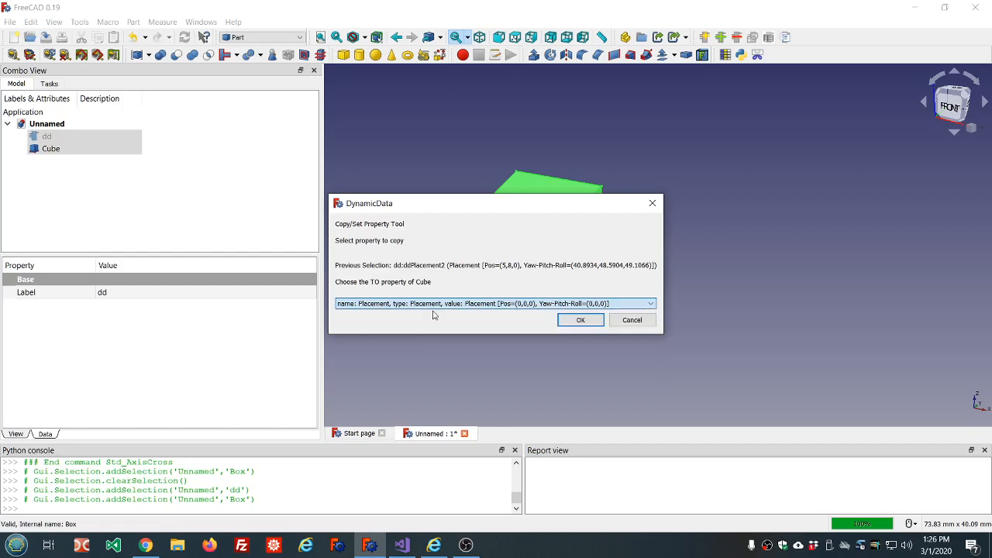
left_click(580, 319)
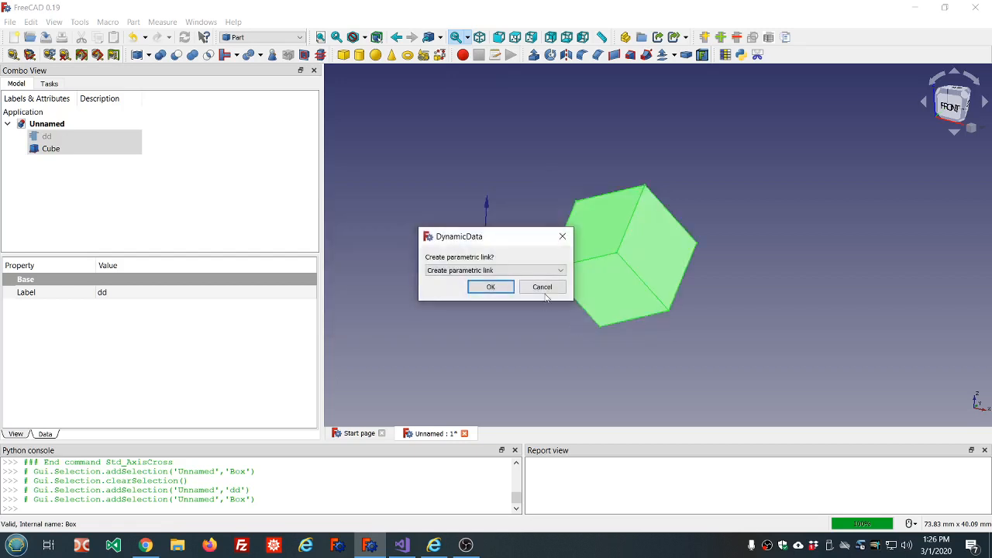
Complete the pending property transfer between dd and Cube as a simple non-parametric copy by value
left_click(558, 270)
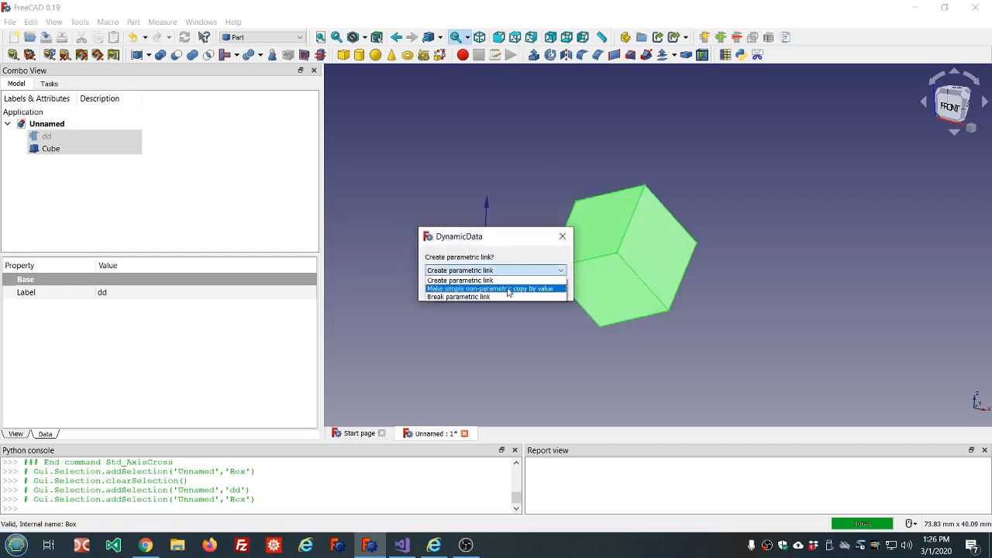
left_click(508, 290)
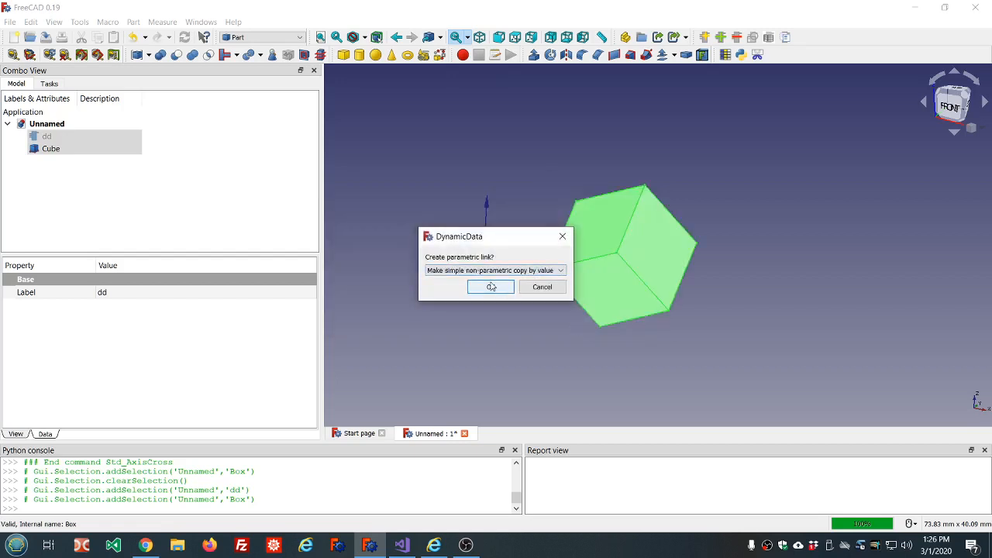
left_click(491, 287)
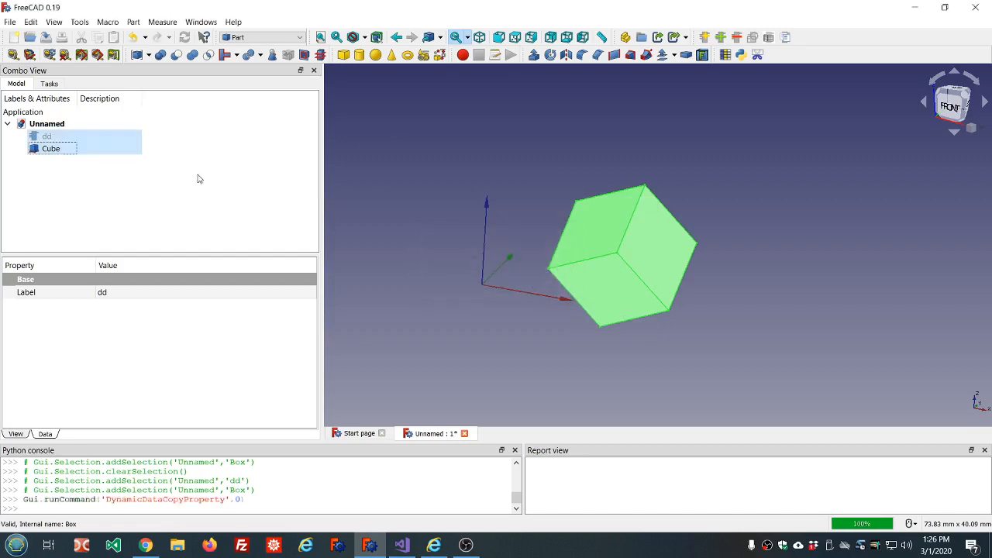
left_click(459, 220)
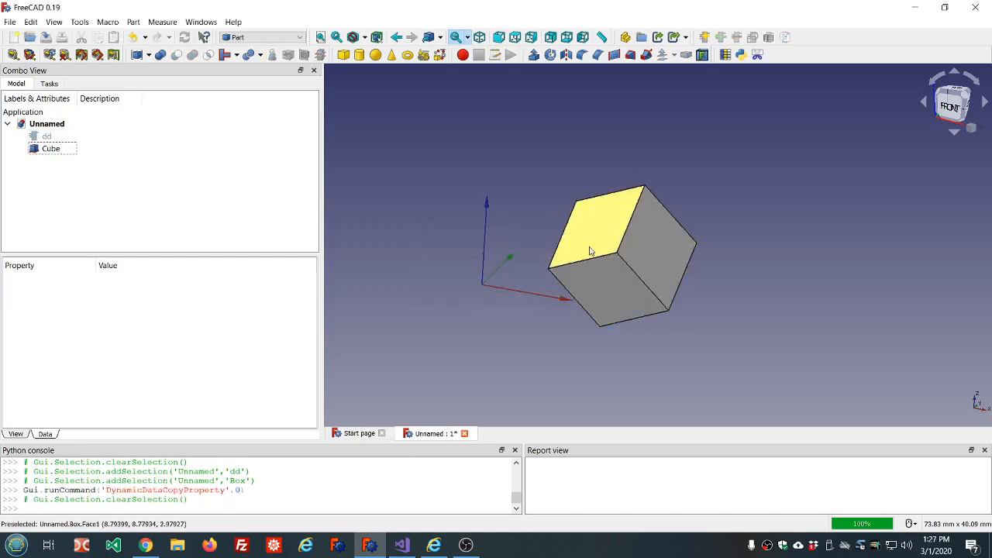
Start the Copy Property command on dd and Cube, setting a property value from dd to an existing Cube property
scroll(589, 251, "down", 4)
scroll(616, 295, "up", 4)
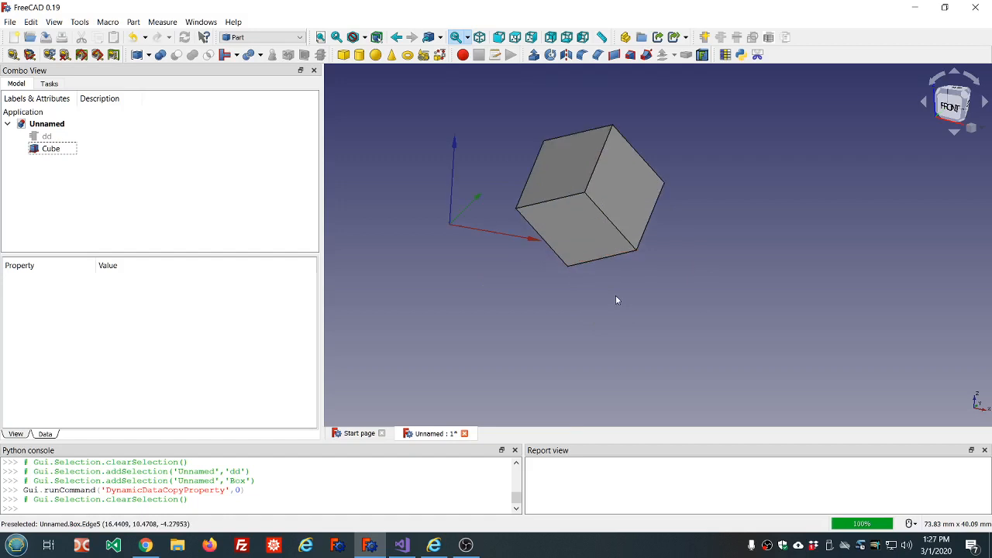
scroll(616, 295, "down", 2)
scroll(612, 292, "up", 3)
scroll(610, 284, "down", 2)
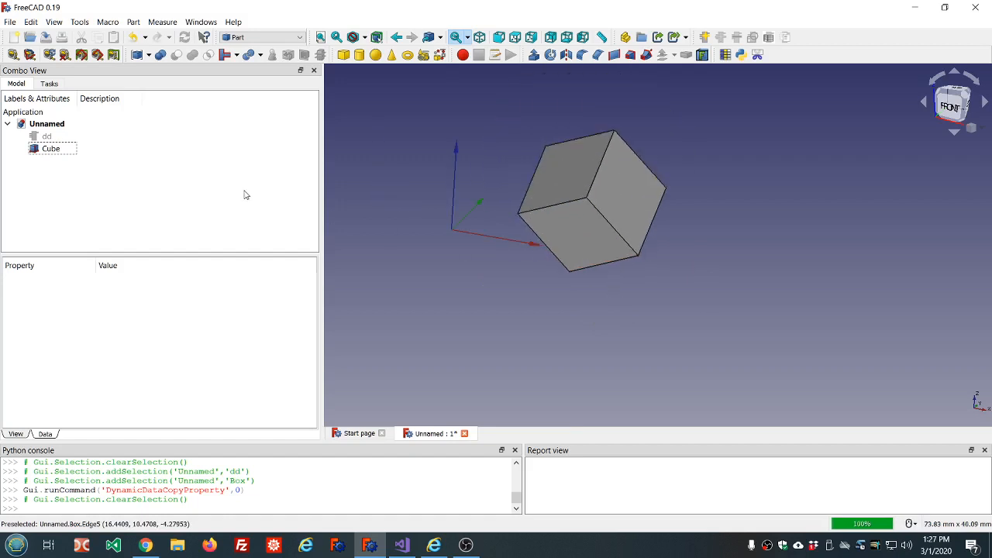
left_click(46, 136)
left_click(53, 149, "ctrl")
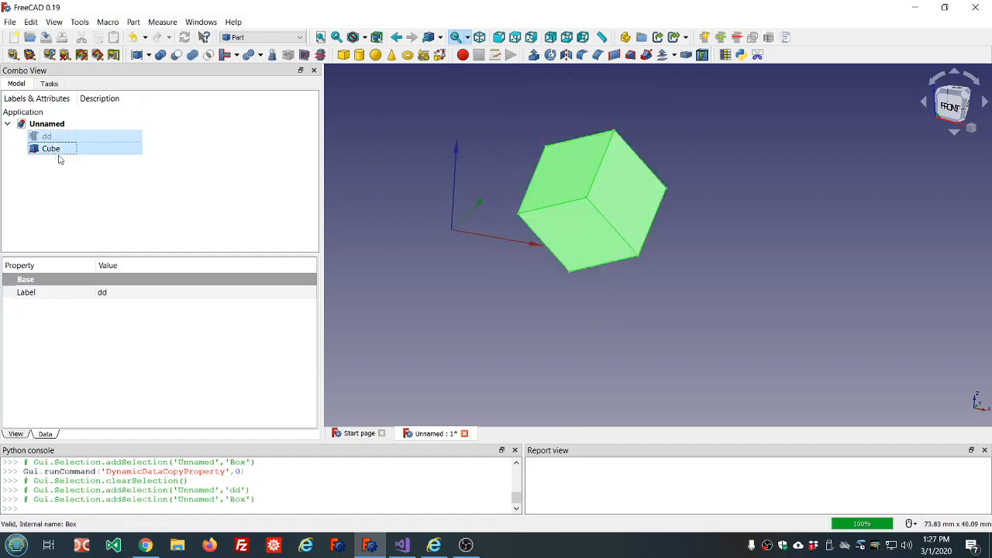
left_click(785, 39)
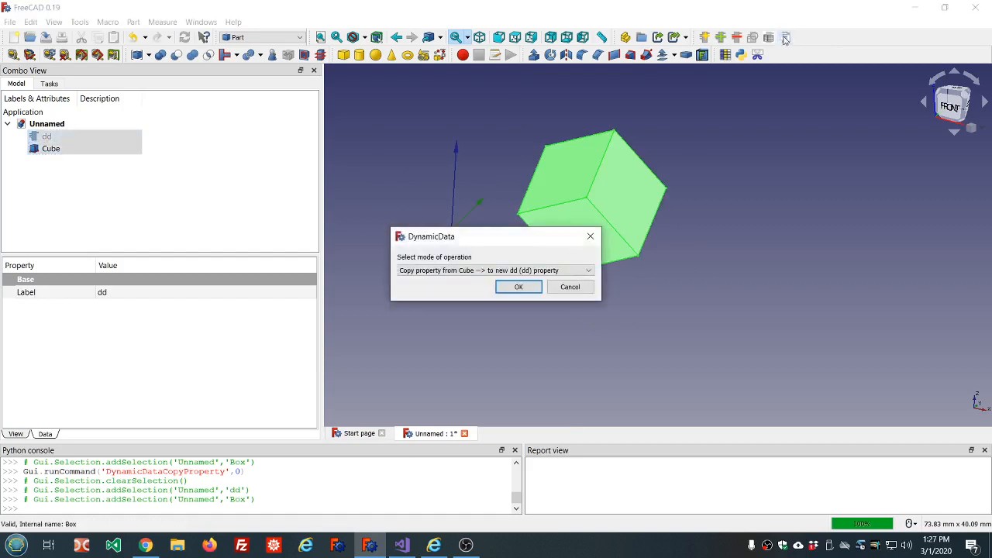
left_click(590, 271)
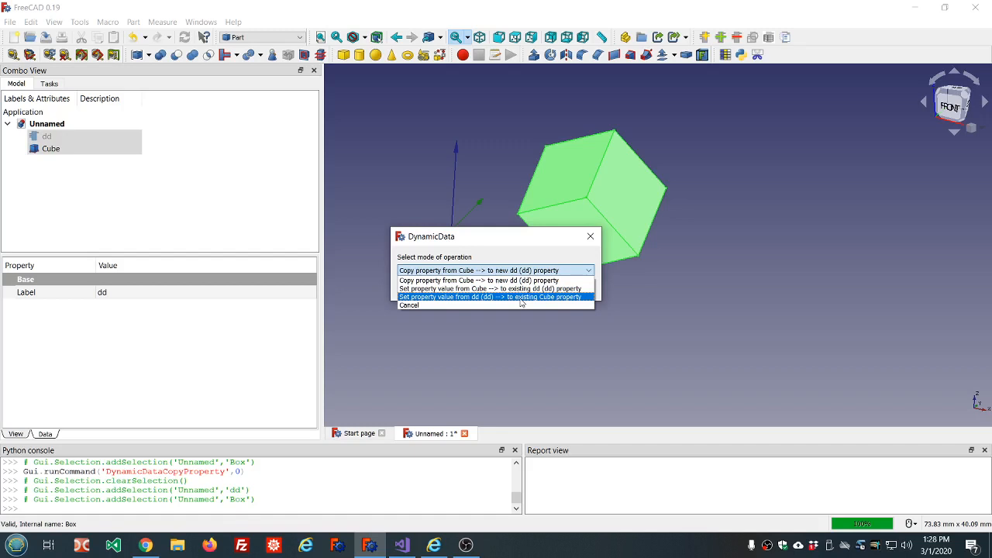
left_click(521, 298)
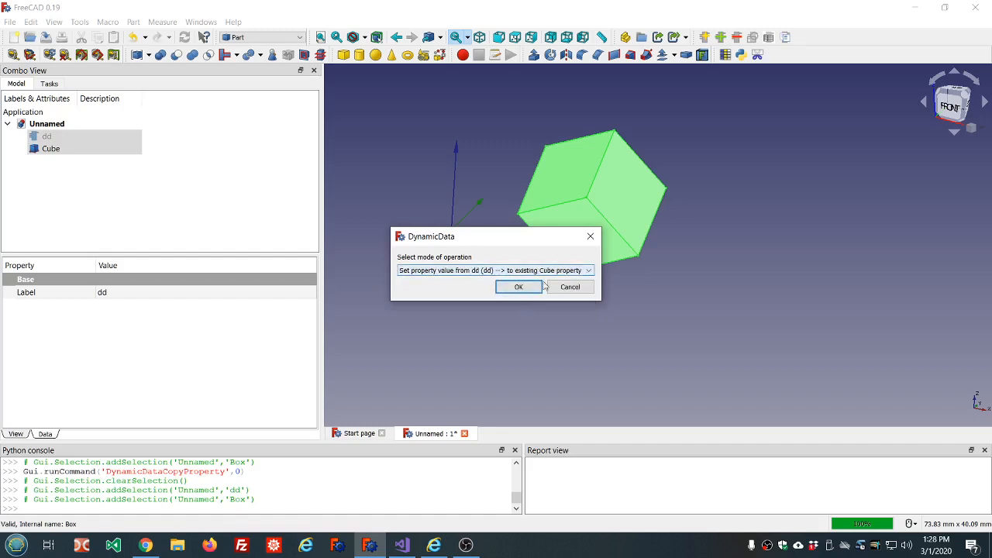
left_click(517, 286)
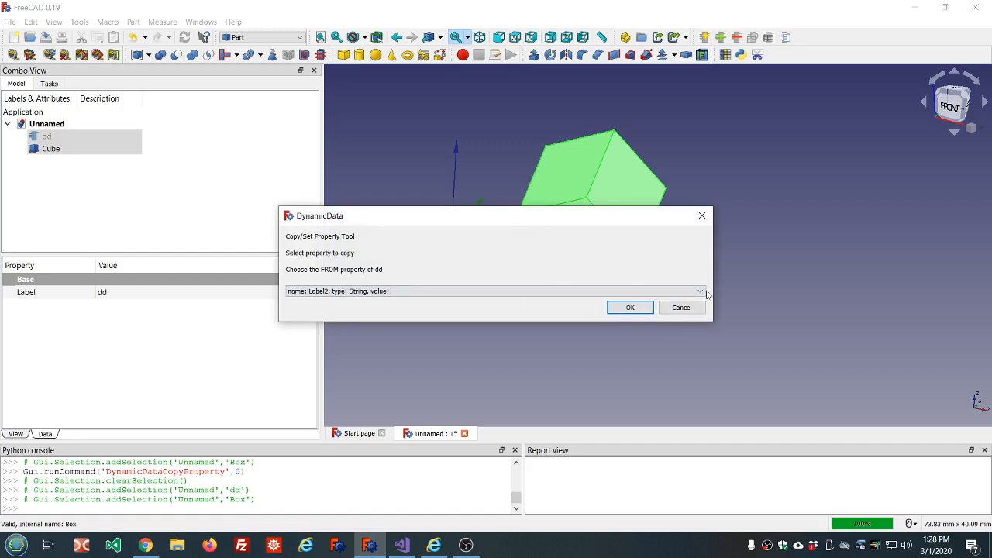
Copy dd's ddPlacement3 value to Cube's Placement property as a simple non-parametric copy by value
left_click(511, 291)
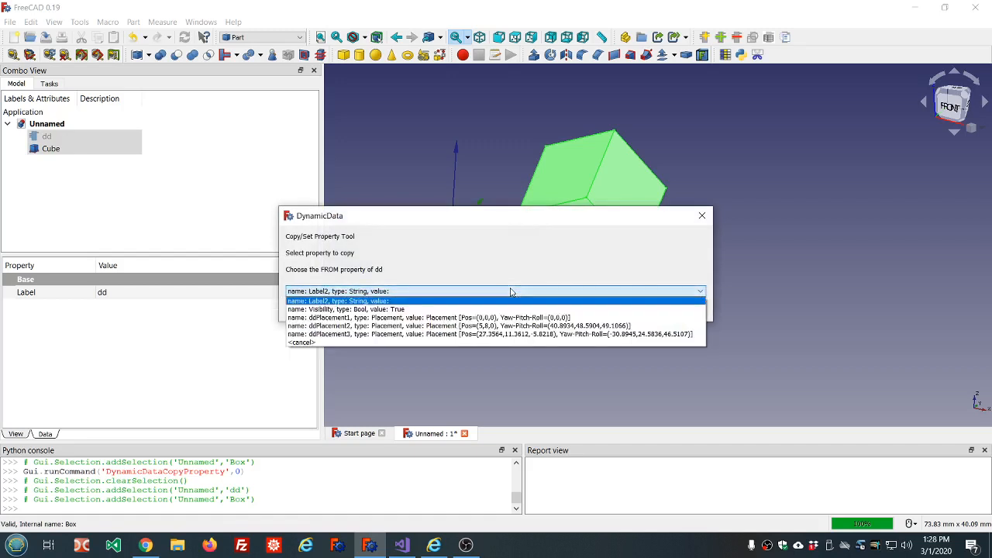
left_click(376, 336)
left_click(627, 309)
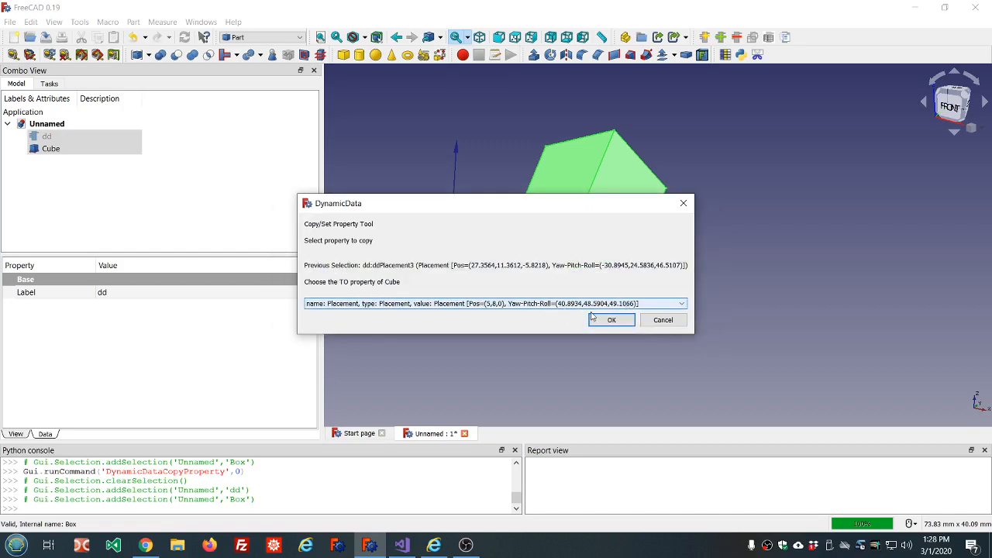
left_click(597, 320)
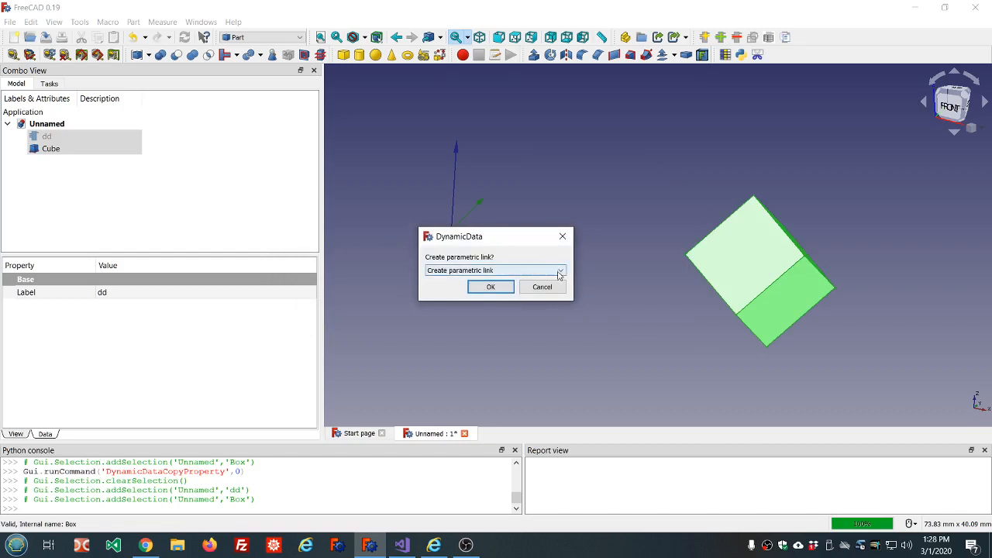
left_click(559, 270)
left_click(496, 282)
left_click(492, 288)
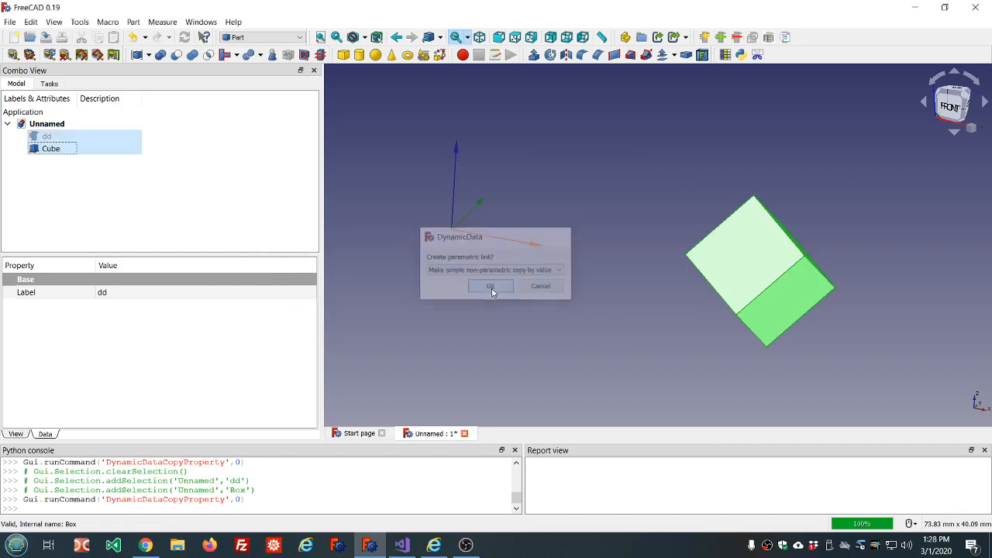
left_click(151, 200)
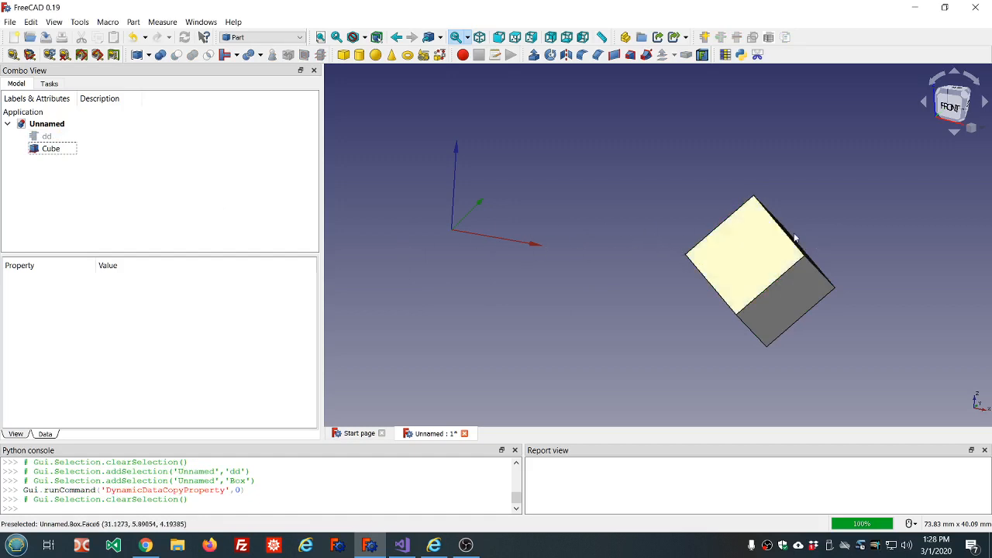
Examine the data and view properties of dd and the view properties of Cube
scroll(617, 251, "down", 4)
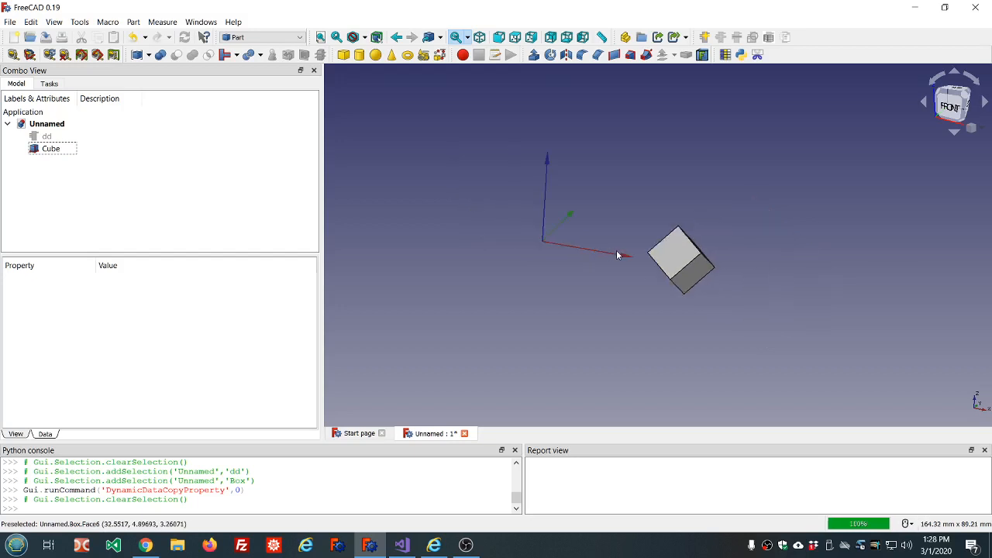
scroll(682, 294, "up", 4)
scroll(682, 294, "down", 2)
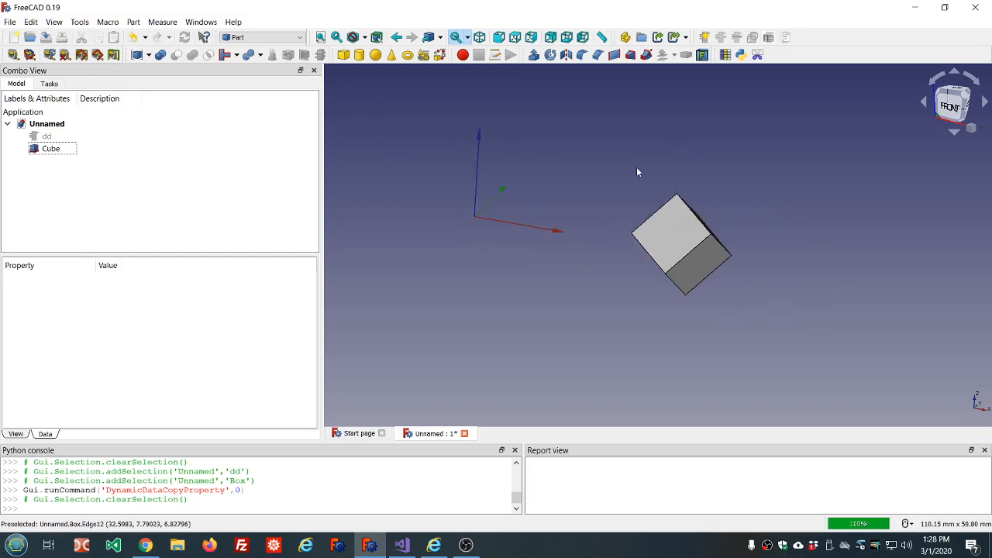
scroll(638, 171, "up", 2)
scroll(637, 171, "down", 2)
left_click(68, 137)
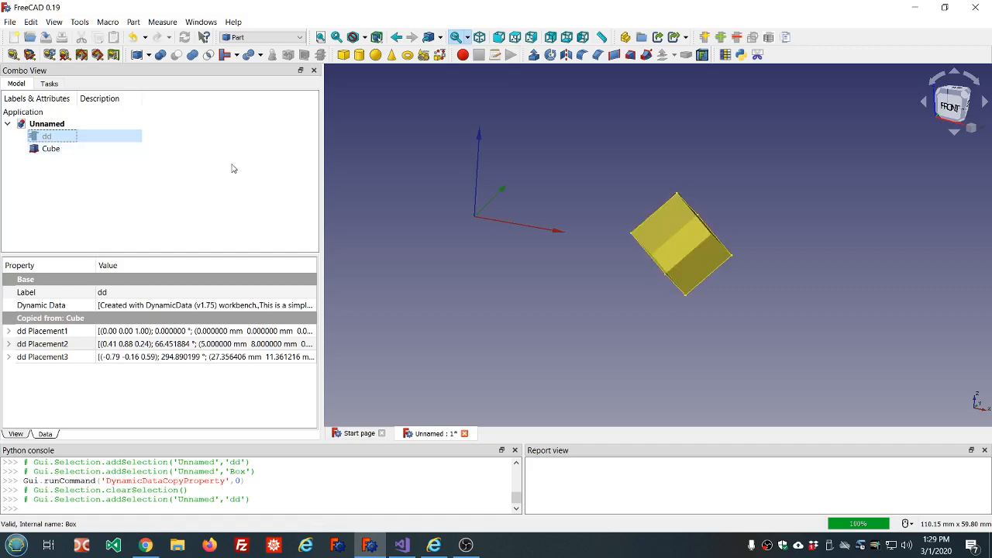
left_click(16, 435)
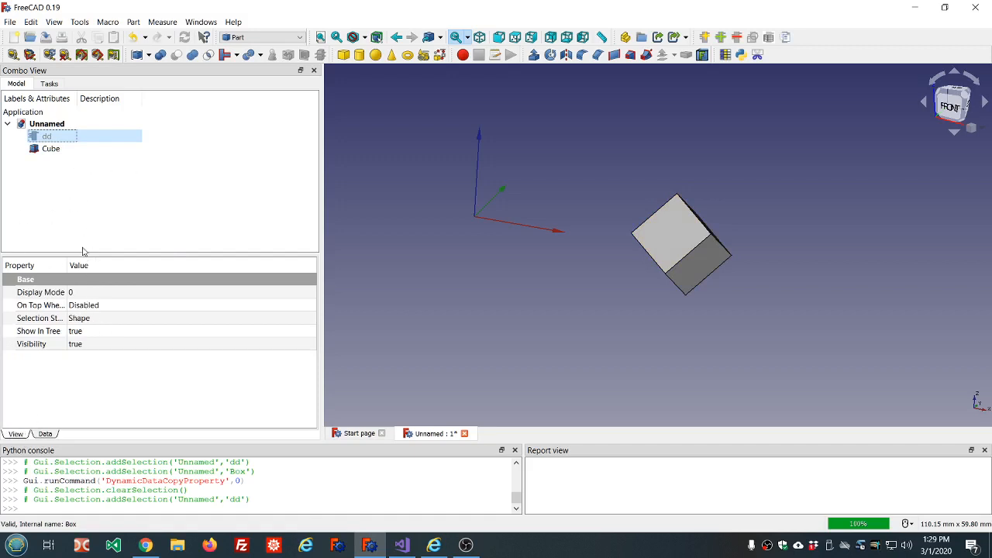
left_click(91, 204)
left_click(50, 148)
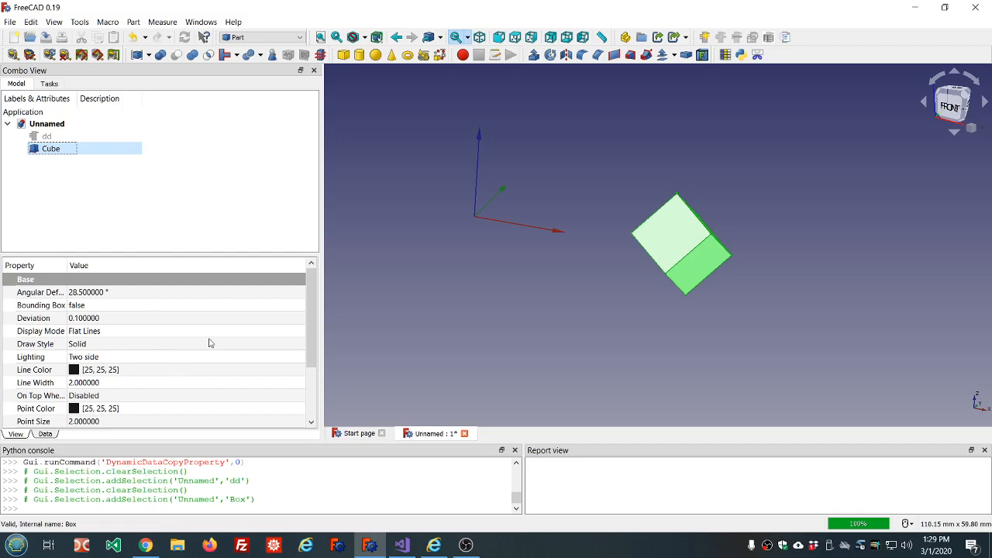
left_click(225, 314)
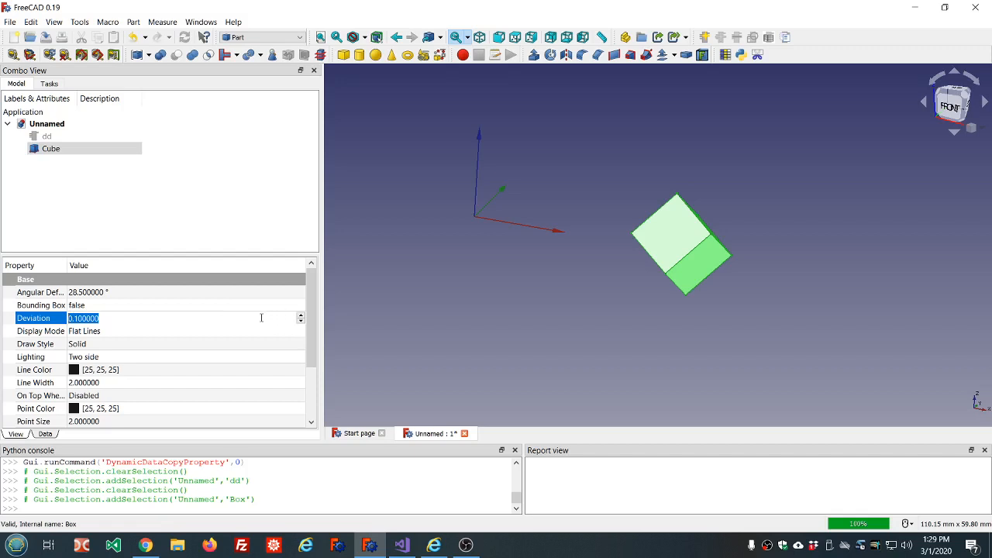
left_click(199, 207)
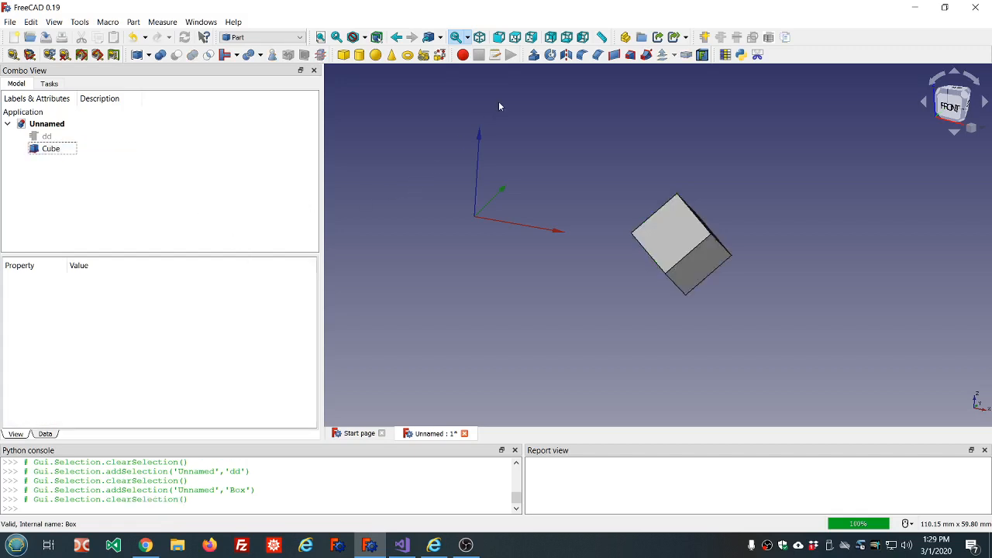
Switch to the DynamicData workbench and set its settings option to Support ViewObject properties
left_click(271, 38)
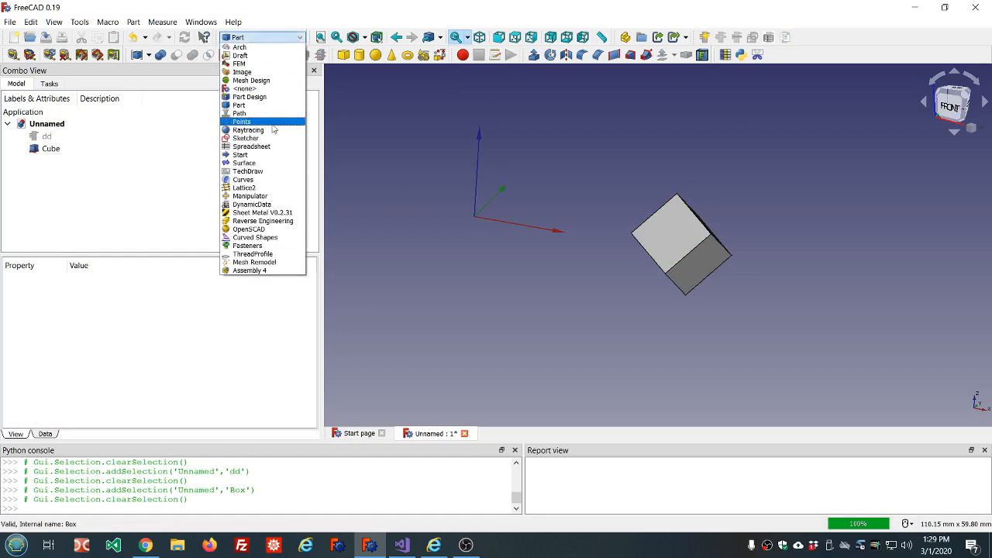
left_click(268, 204)
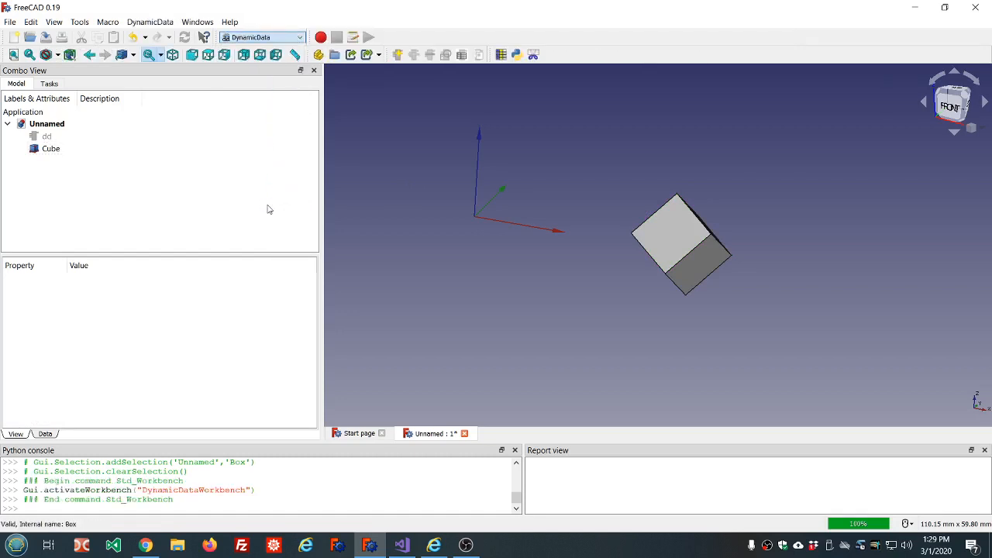
left_click(158, 22)
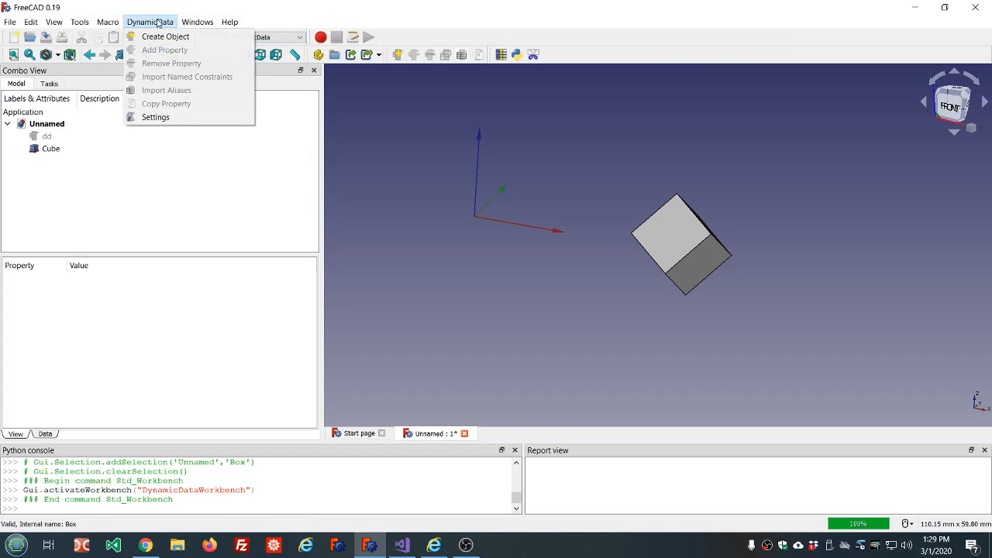
left_click(169, 116)
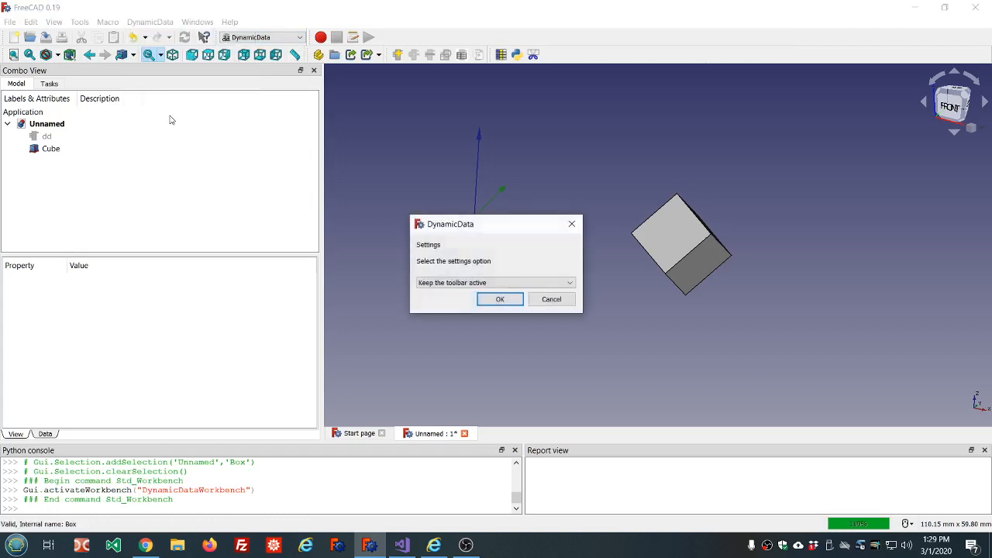
left_click(574, 283)
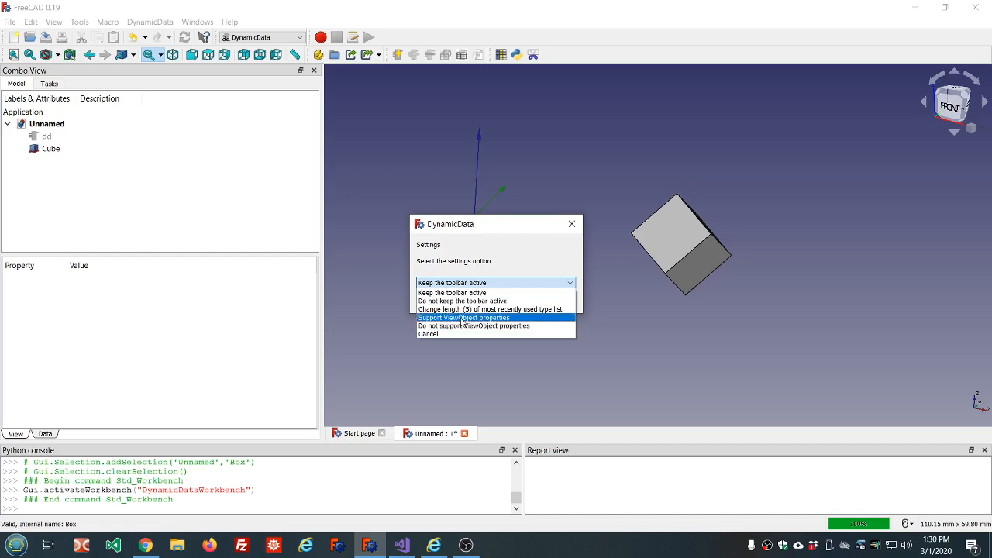
left_click(463, 318)
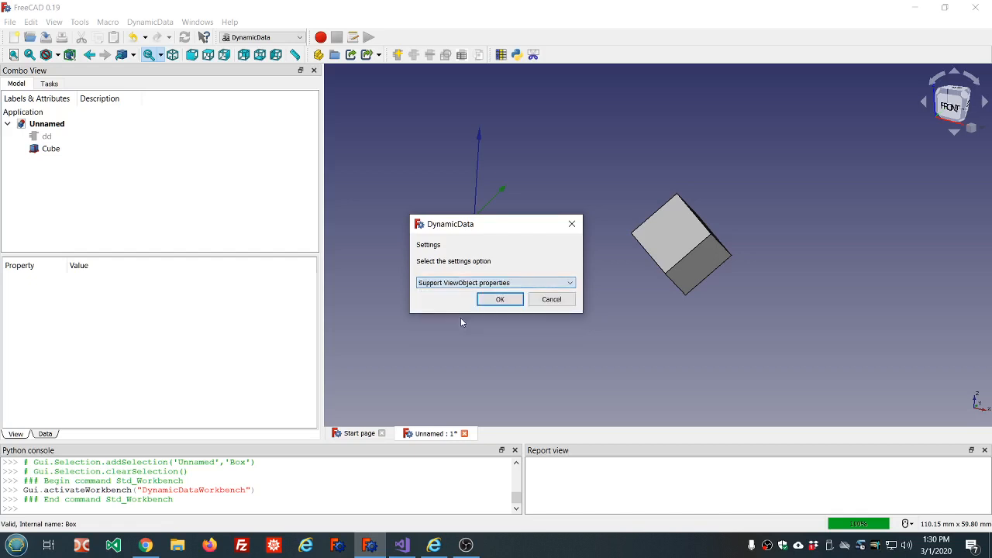
left_click(500, 300)
left_click(241, 180)
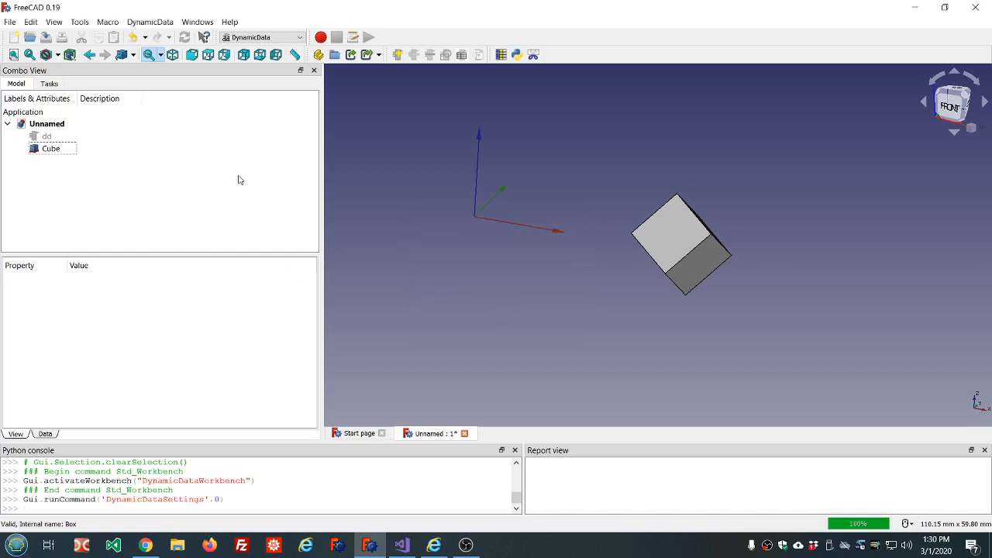
Start the Copy Property command on dd and Cube, copying a property from Cube to a new dd property
scroll(465, 183, "down", 3)
scroll(589, 169, "up", 2)
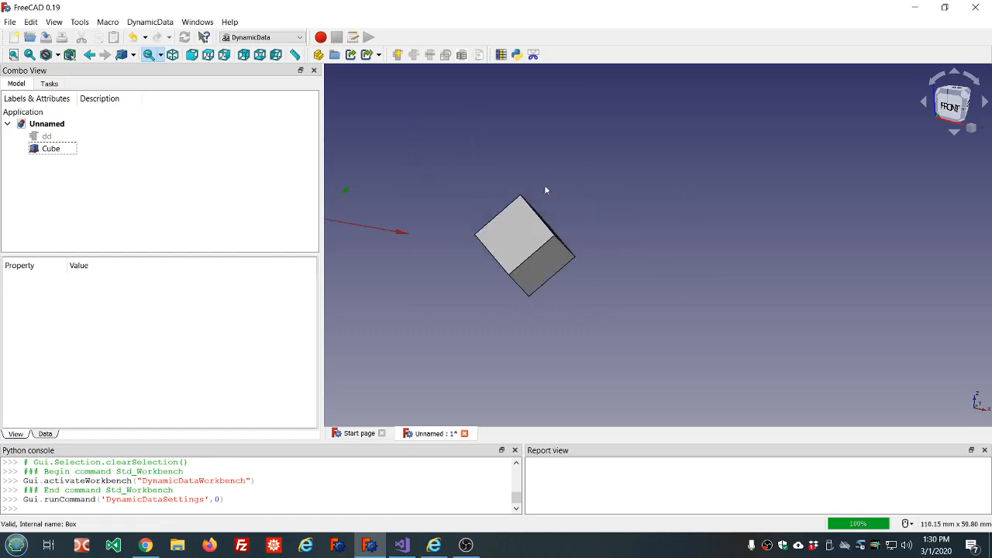
scroll(535, 203, "down", 1)
scroll(489, 254, "up", 2)
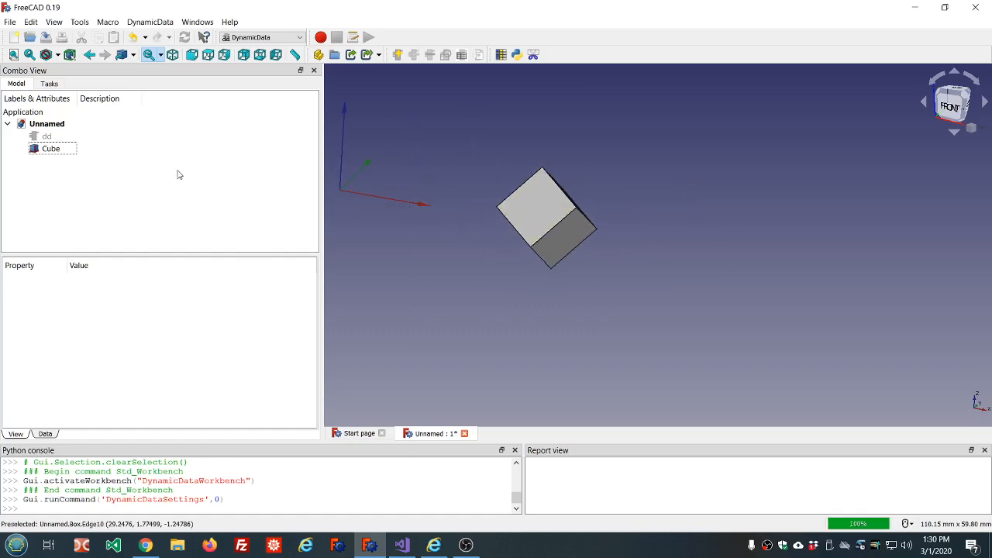
left_click(48, 138)
left_click(50, 150, "ctrl")
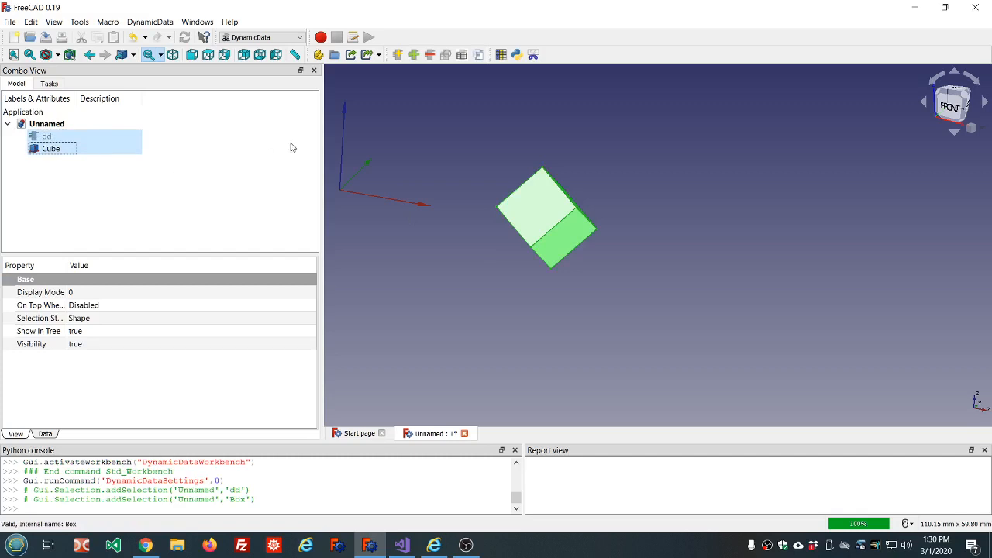
left_click(480, 55)
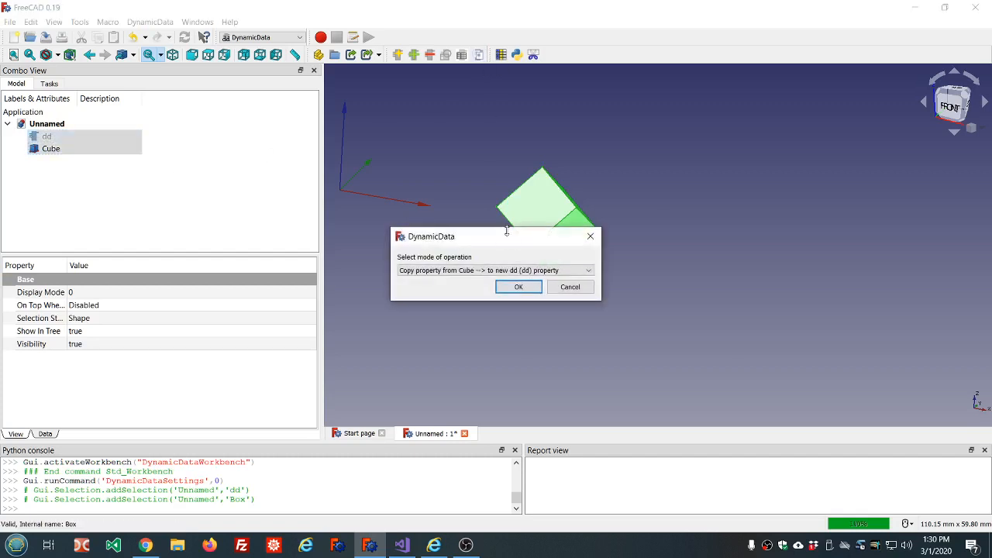
left_click(517, 287)
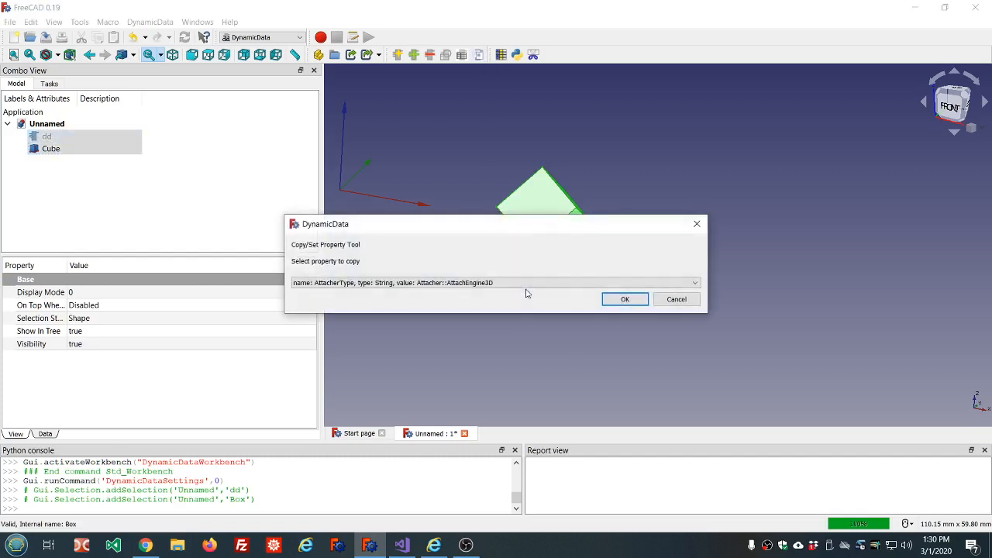
Copy Cube's ShapeColor ViewObject property to a new dd property and check it in dd's data properties
left_click(659, 283)
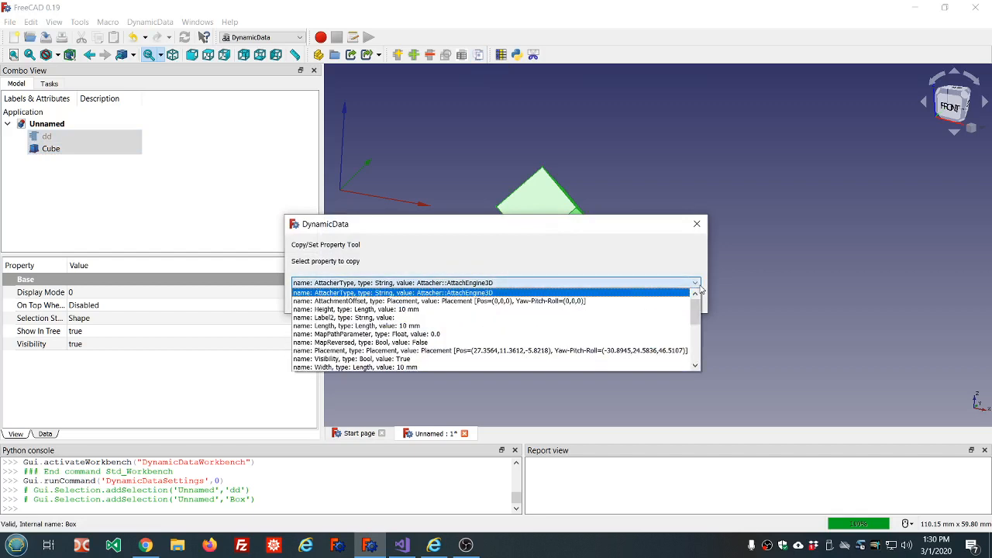
scroll(559, 303, "down", 5)
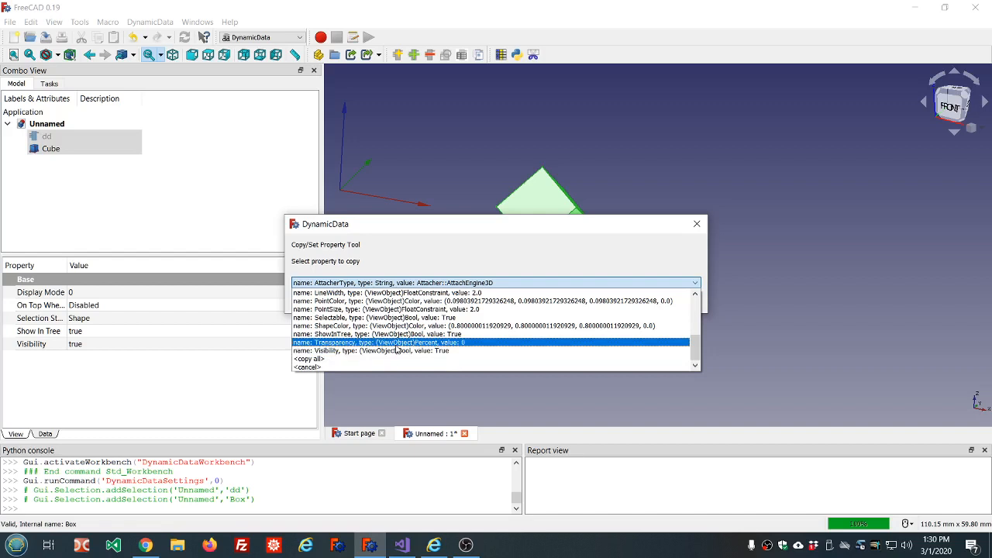
scroll(397, 350, "up", 1)
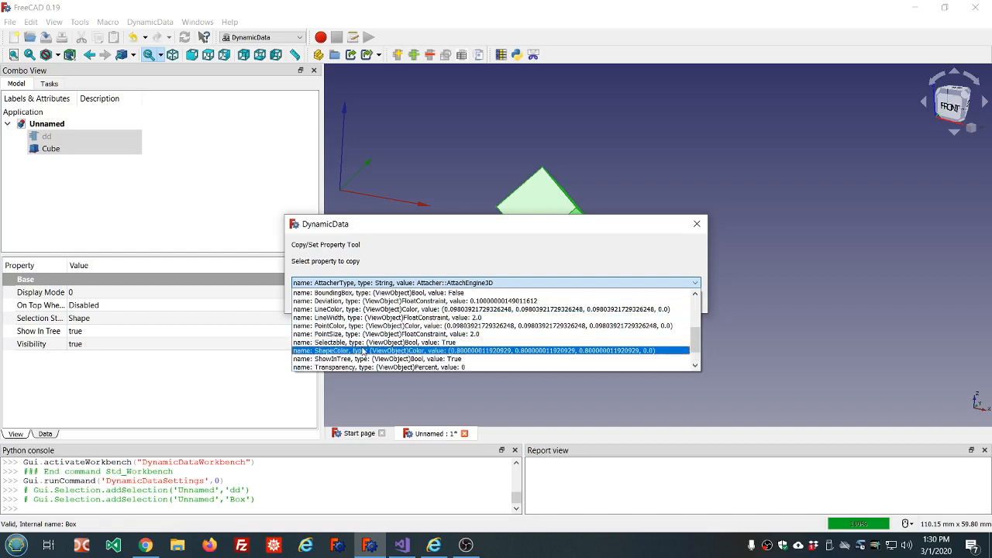
left_click(363, 351)
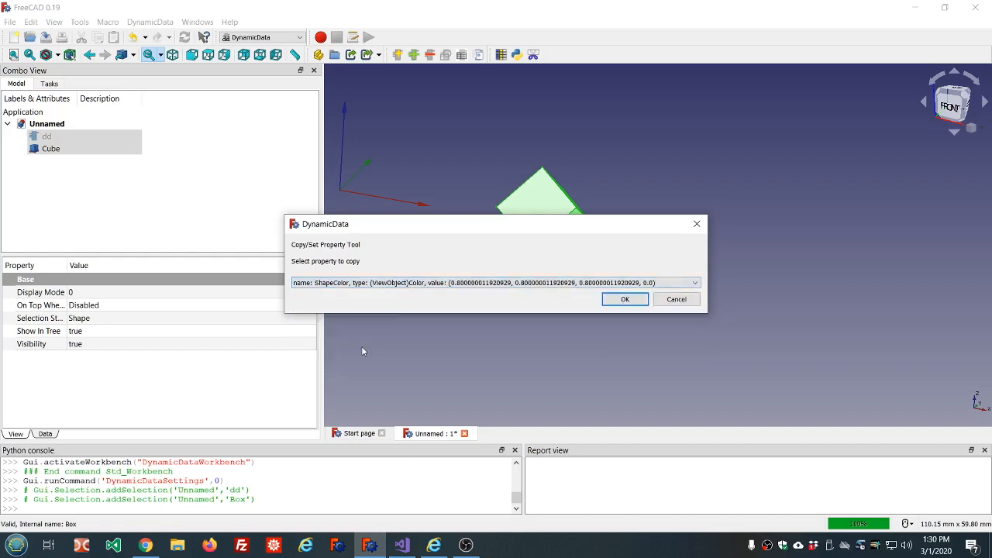
left_click(632, 300)
left_click(465, 291)
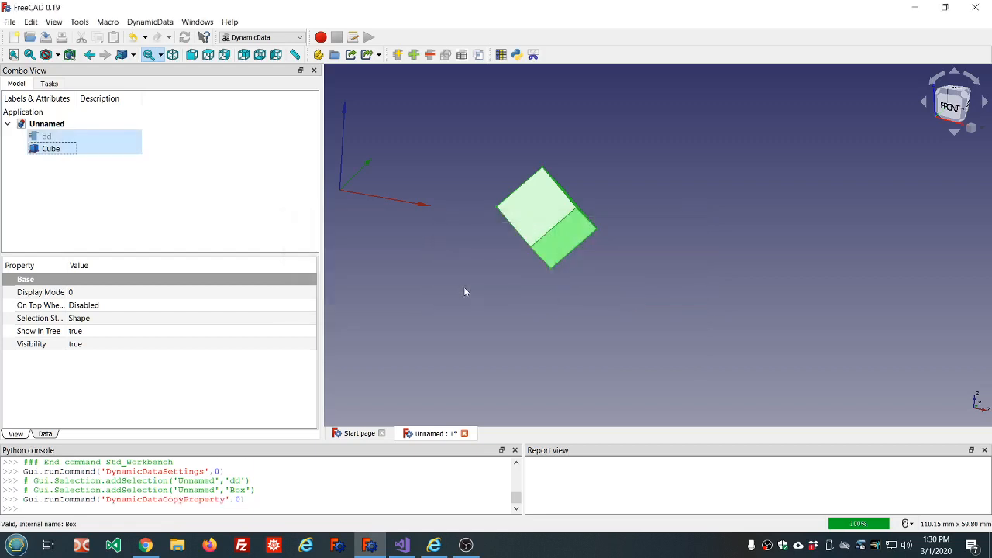
left_click(106, 186)
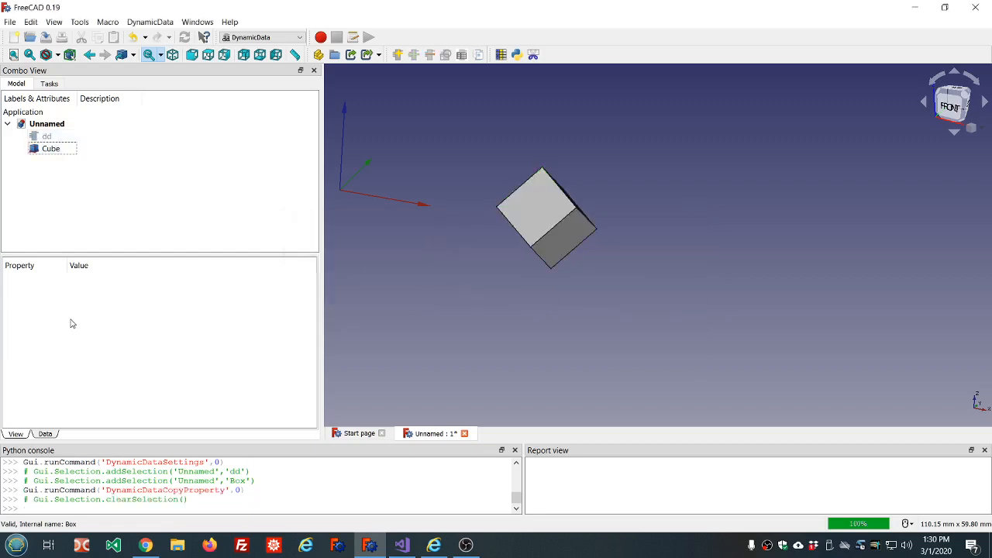
left_click(46, 136)
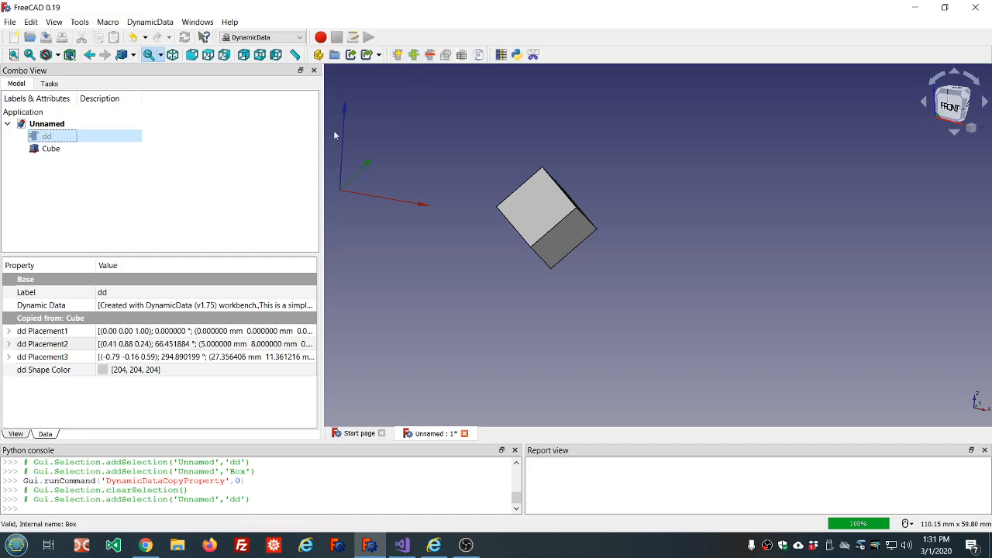
left_click(237, 180)
Add a custom Color property named red to the dd object in DefaultGroup
left_click(84, 138)
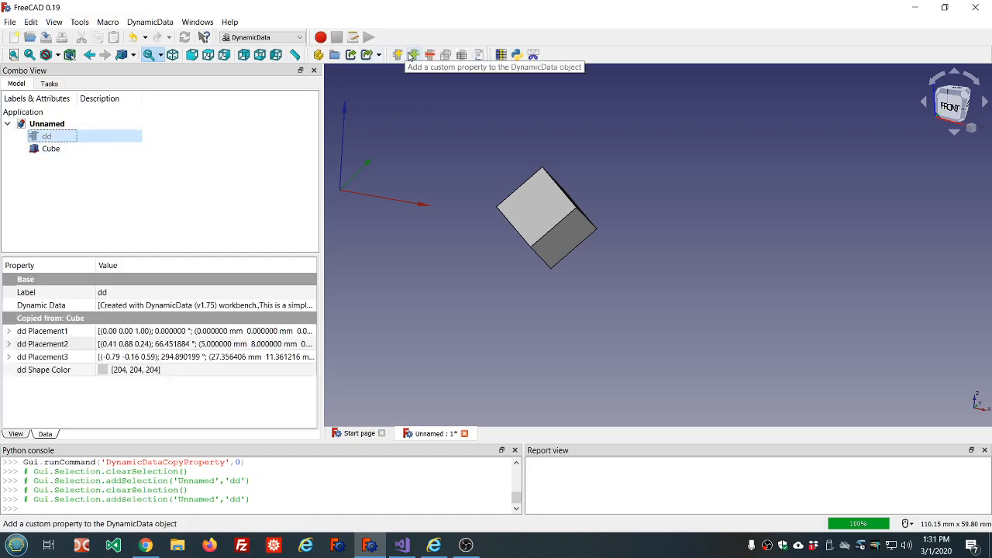
left_click(411, 55)
left_click(527, 280)
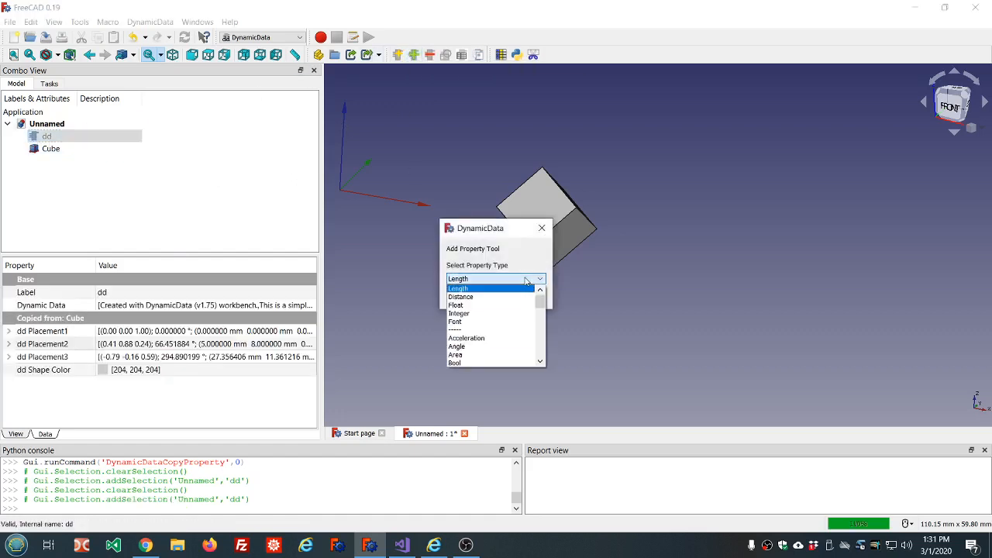
scroll(493, 323, "up", 5)
left_click(492, 322)
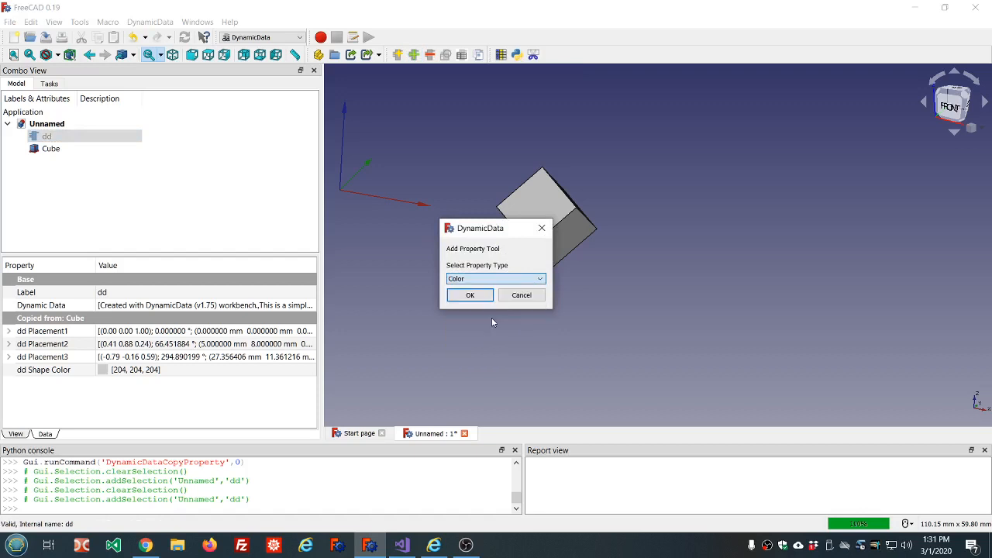
left_click(465, 296)
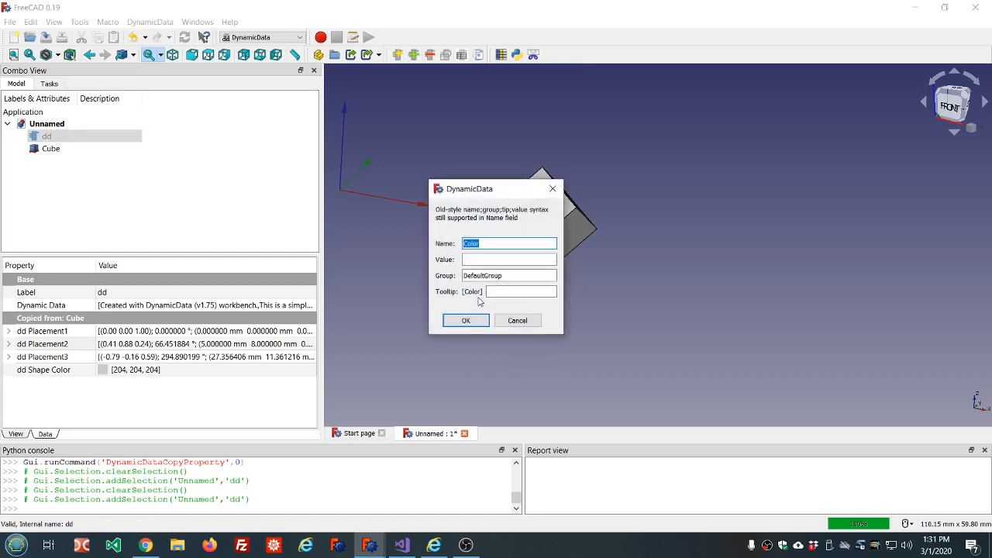
type("red")
left_click(466, 320)
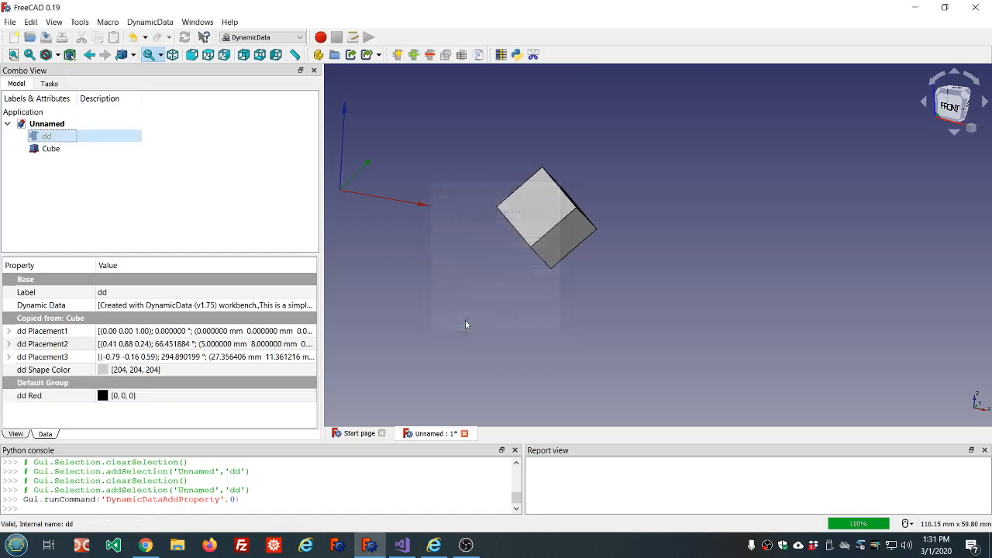
left_click(110, 181)
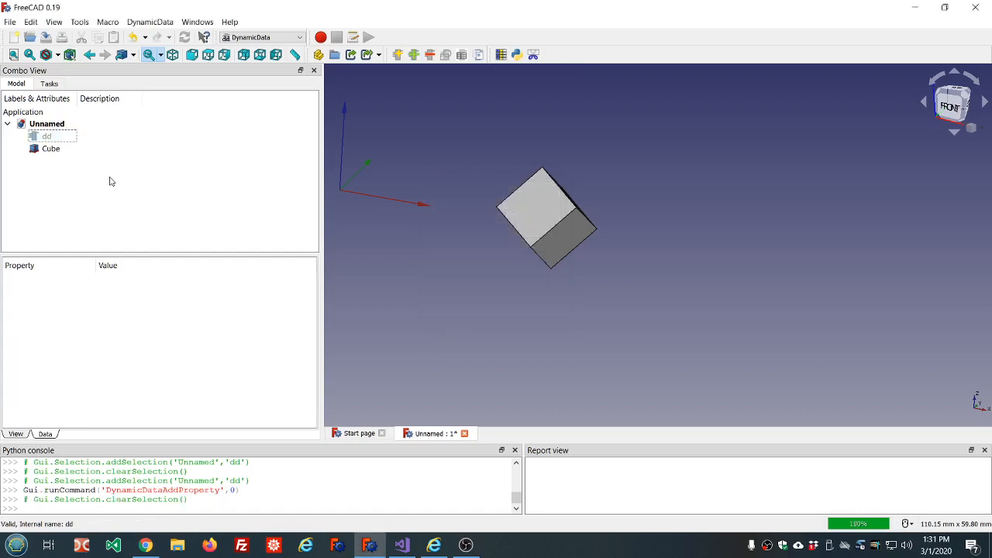
Set the value of dd's ddRed color property to pure red, with the red channel at 255
left_click(43, 137)
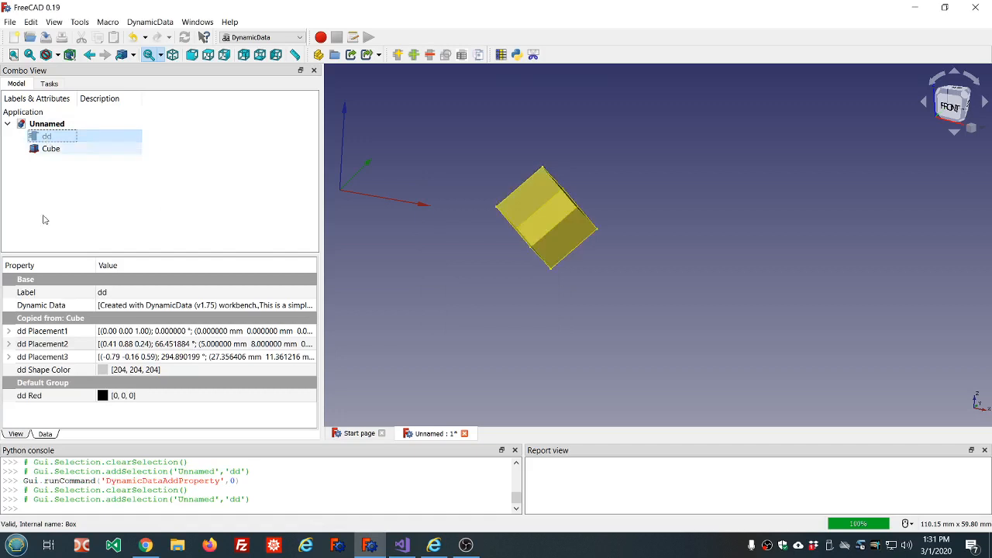
left_click(110, 397)
left_click(211, 397)
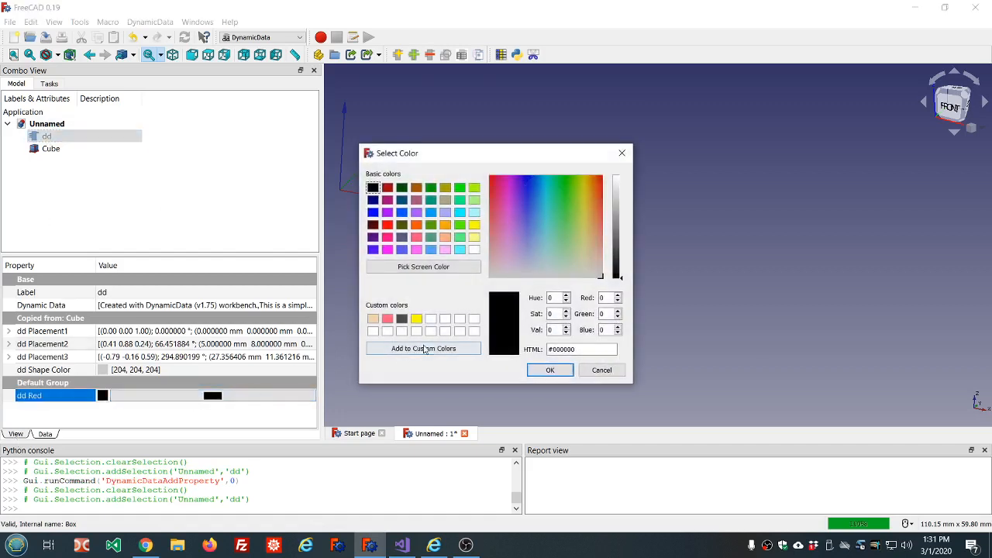
left_click(609, 299)
scroll(609, 299, "up", 5)
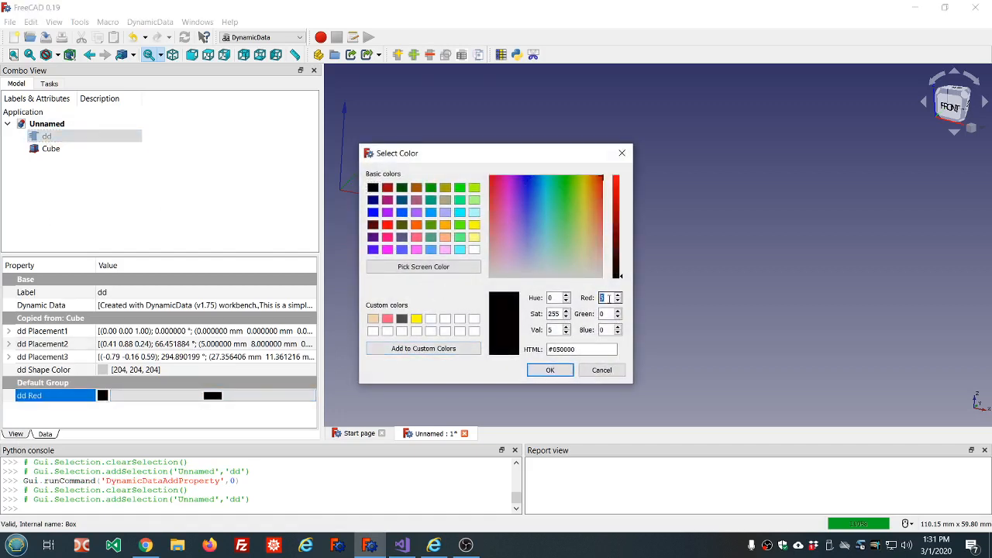
type("255")
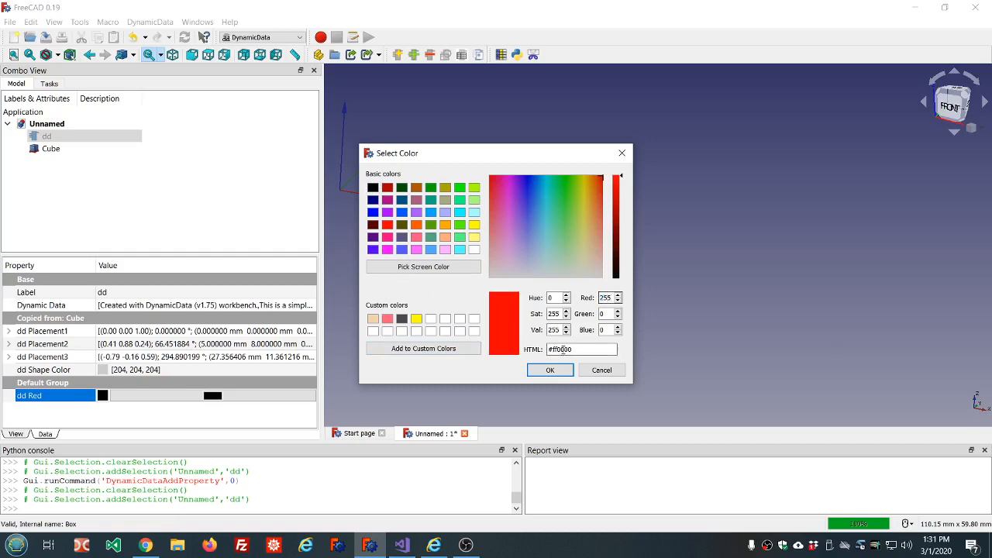
left_click(552, 370)
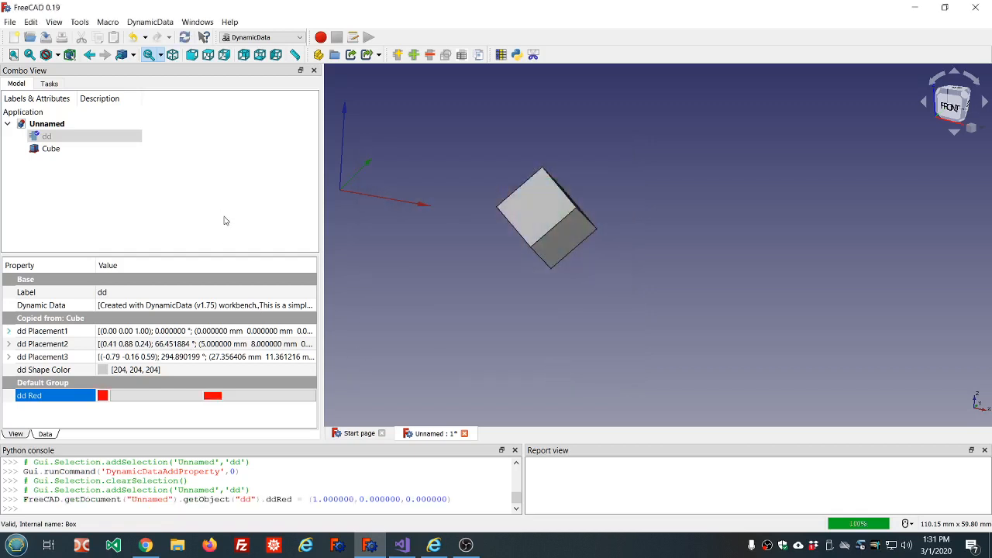
left_click(224, 204)
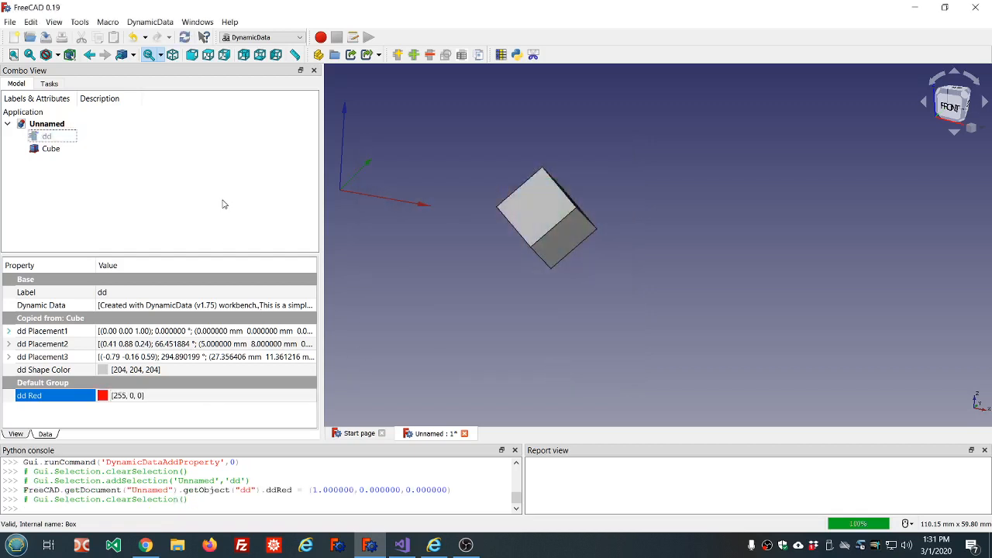
Run Copy Property on dd and Cube in the mode that sets an existing Cube property from a dd value
left_click(47, 136)
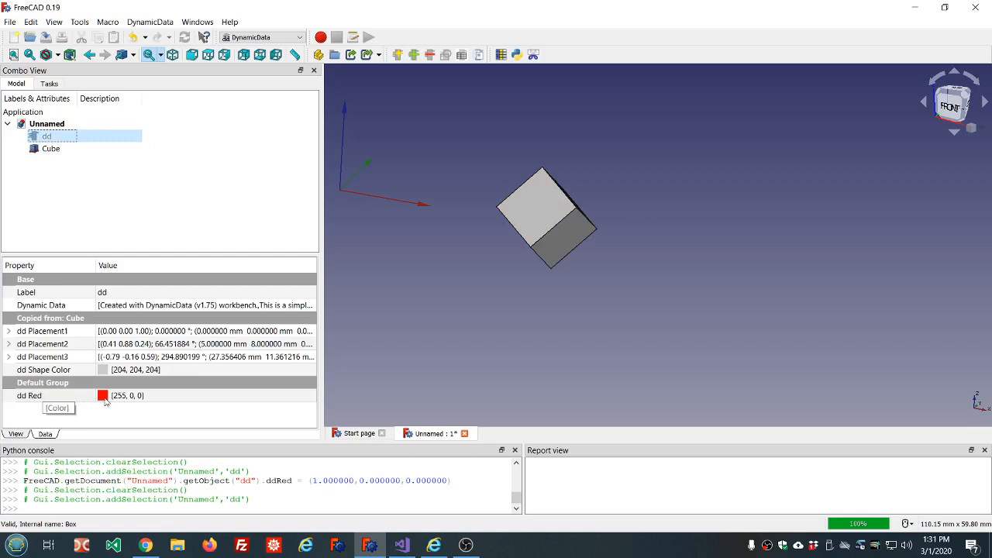
left_click(54, 152, "ctrl")
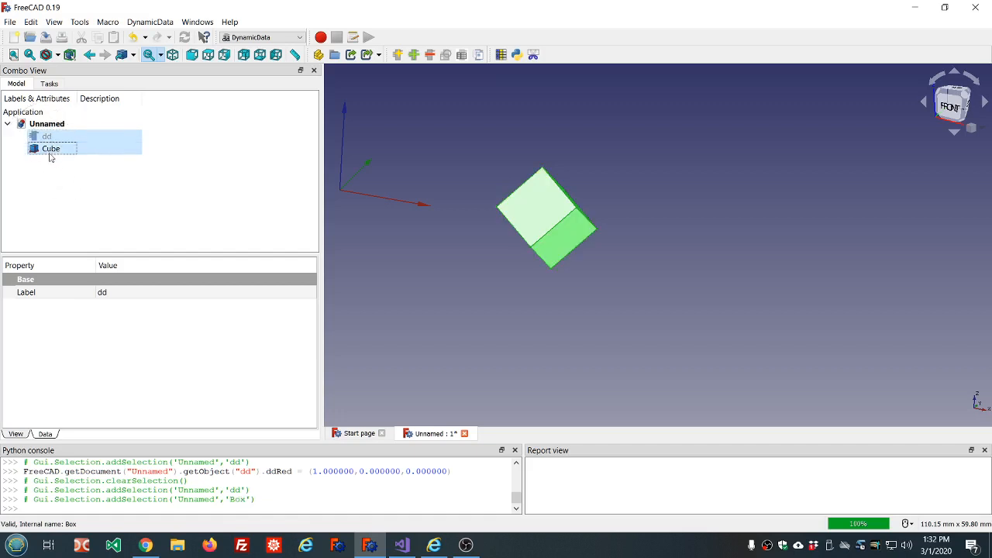
left_click(479, 55)
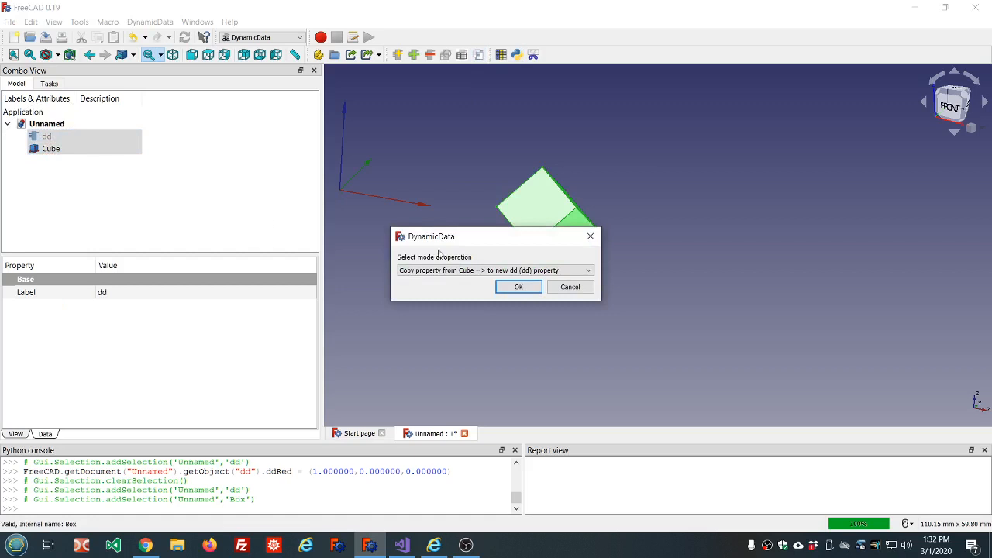
left_click(588, 271)
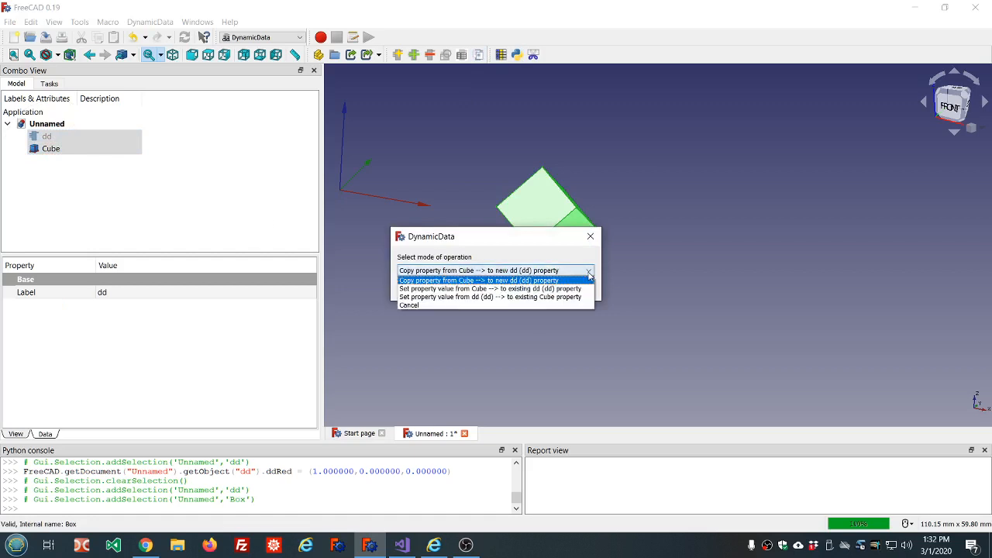
left_click(473, 299)
left_click(516, 286)
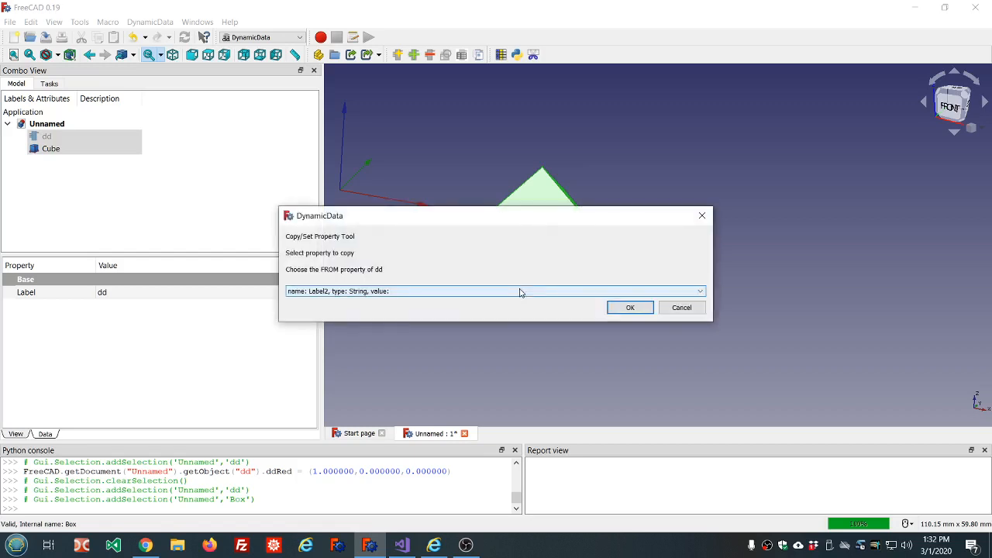
Copy dd's ddRed value to Cube's ShapeColor ViewObject property and inspect the recolored cube
left_click(701, 291)
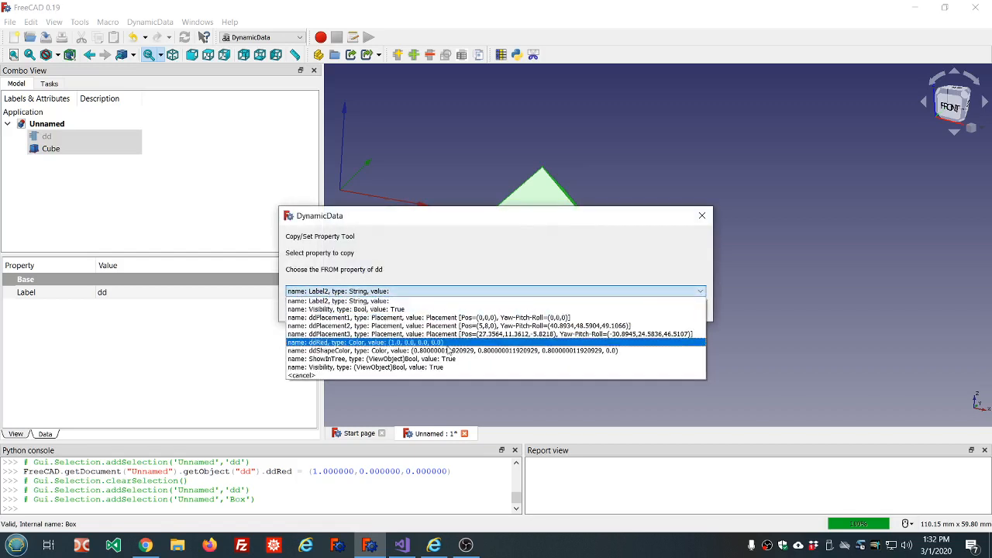
left_click(346, 344)
left_click(631, 308)
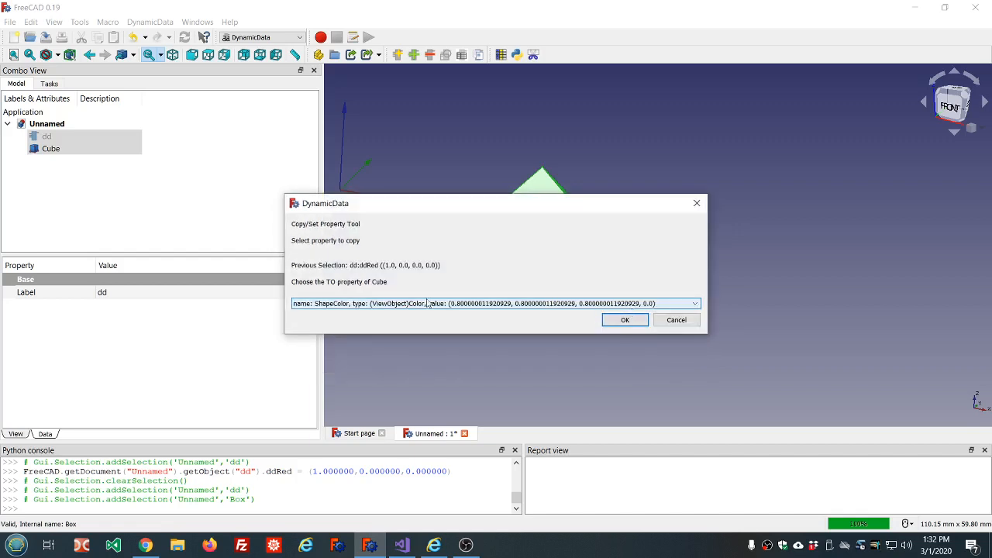
left_click(696, 304)
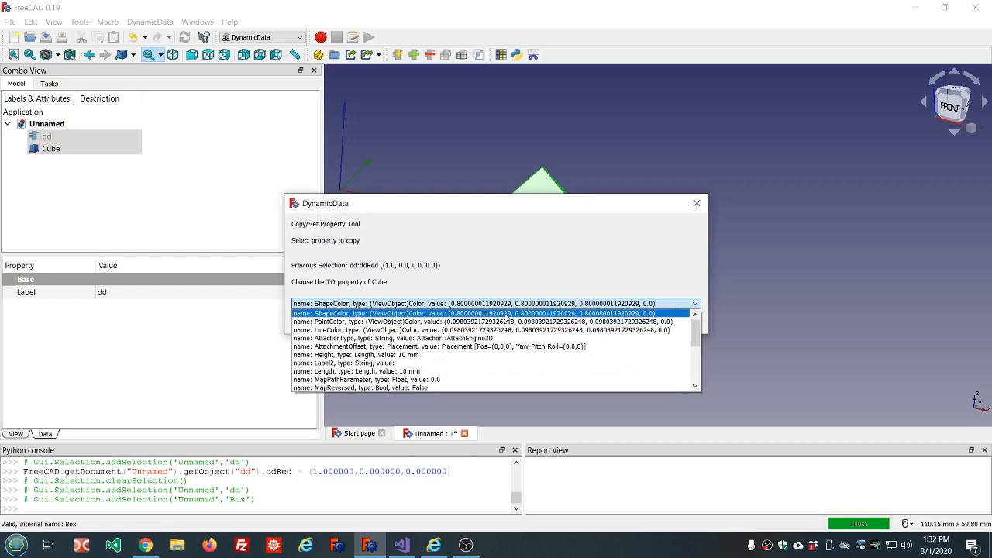
left_click(505, 315)
left_click(622, 320)
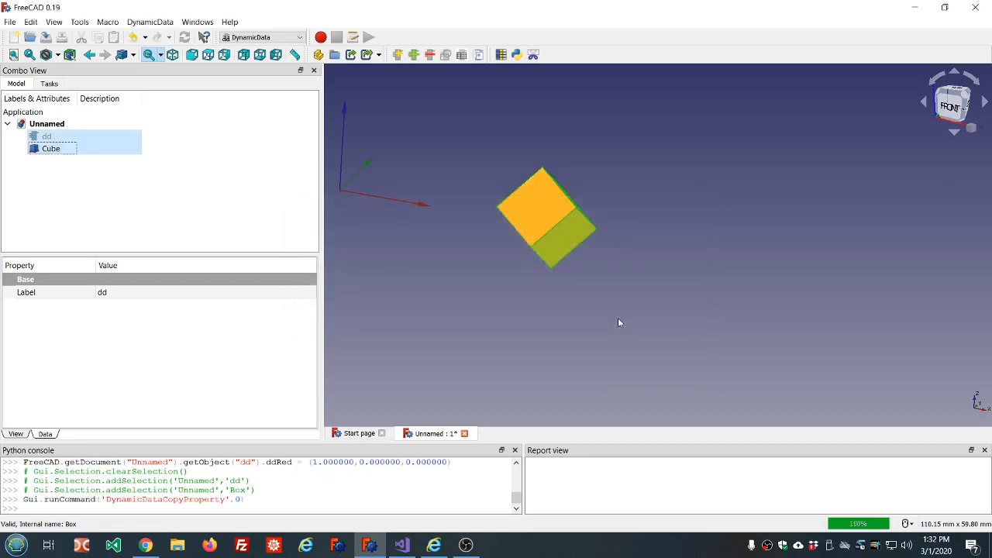
left_click(369, 281)
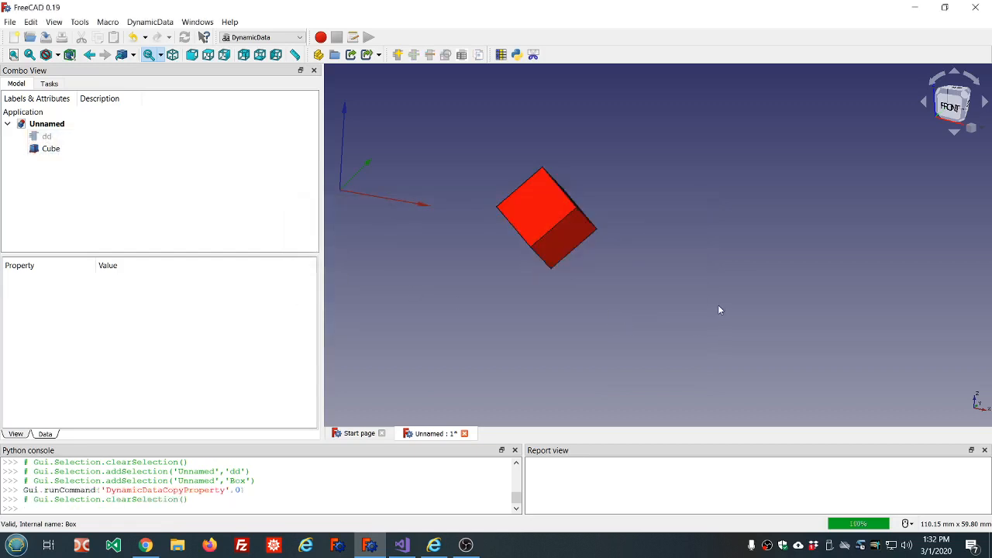
middle_click_drag(682, 266, 660, 239)
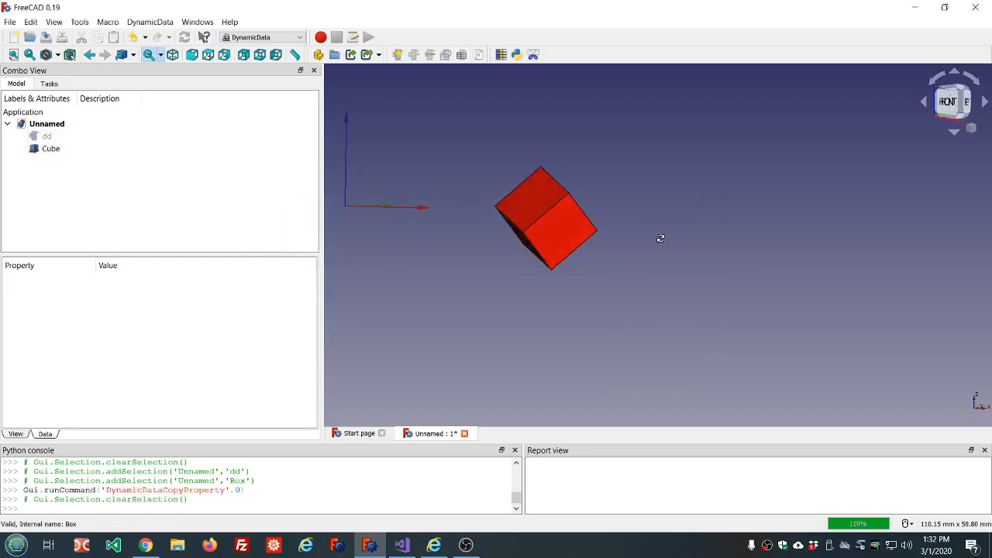
Run Copy Property on Cube and dd in the mode that copies a Cube property to a new dd property
left_click(55, 139)
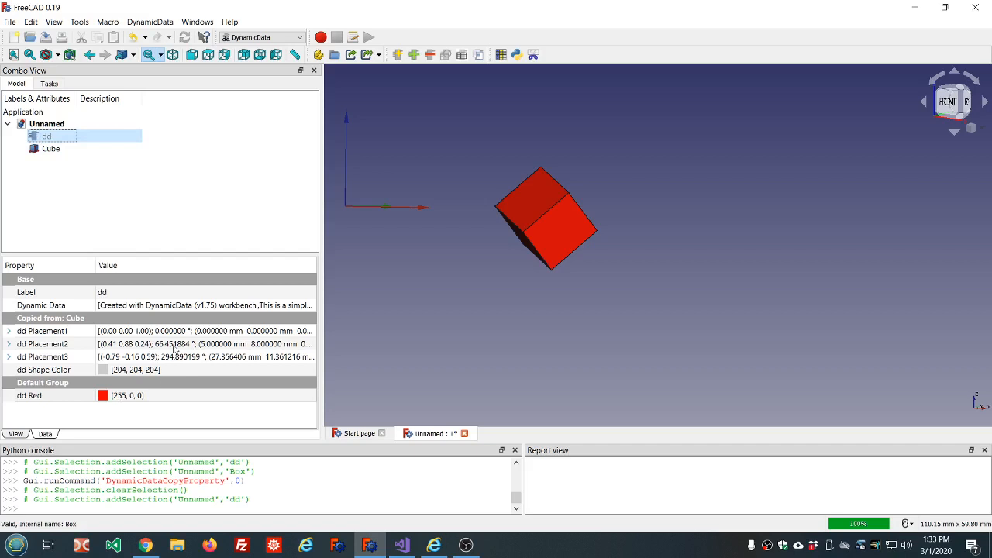
middle_click_drag(689, 132, 644, 140)
scroll(593, 318, "up", 3)
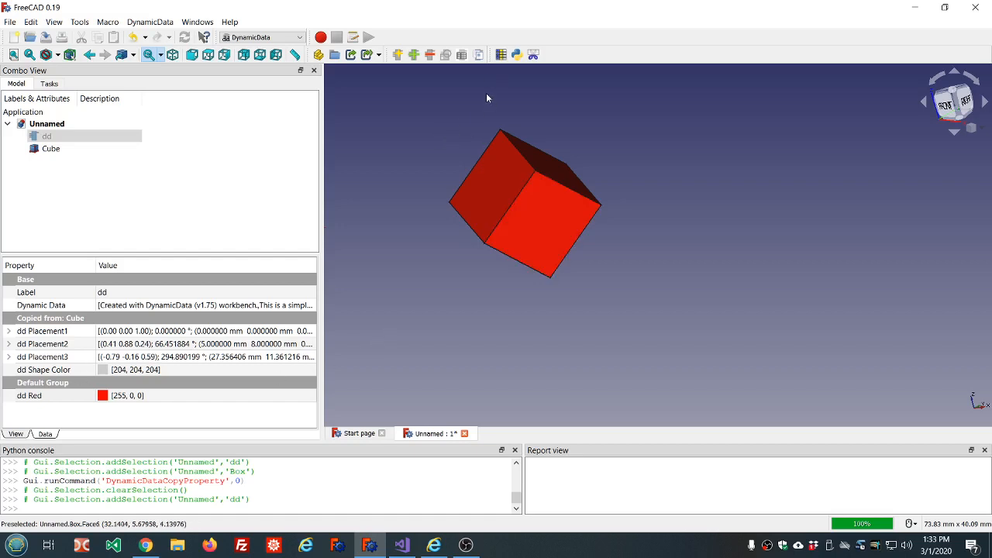
left_click(66, 149)
left_click(65, 136, "ctrl")
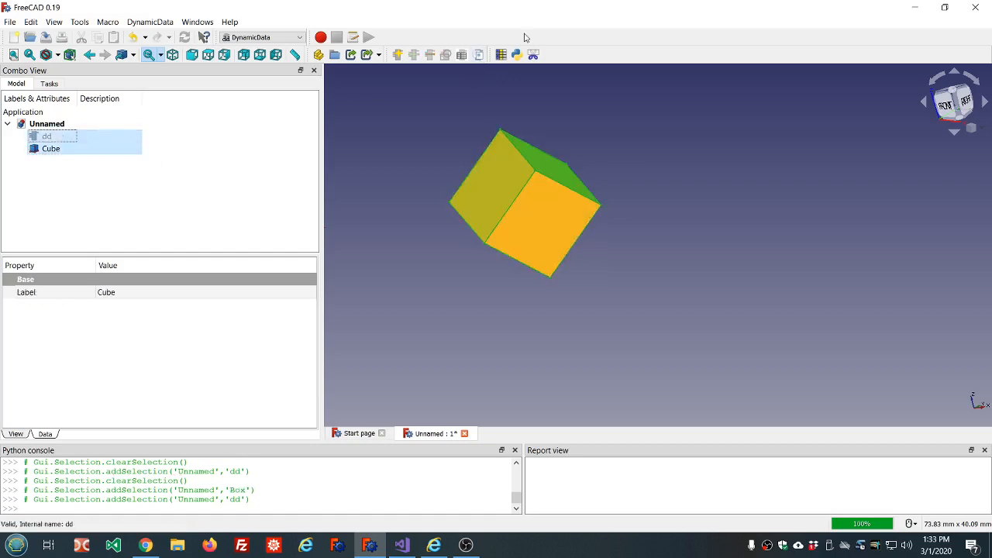
left_click(478, 54)
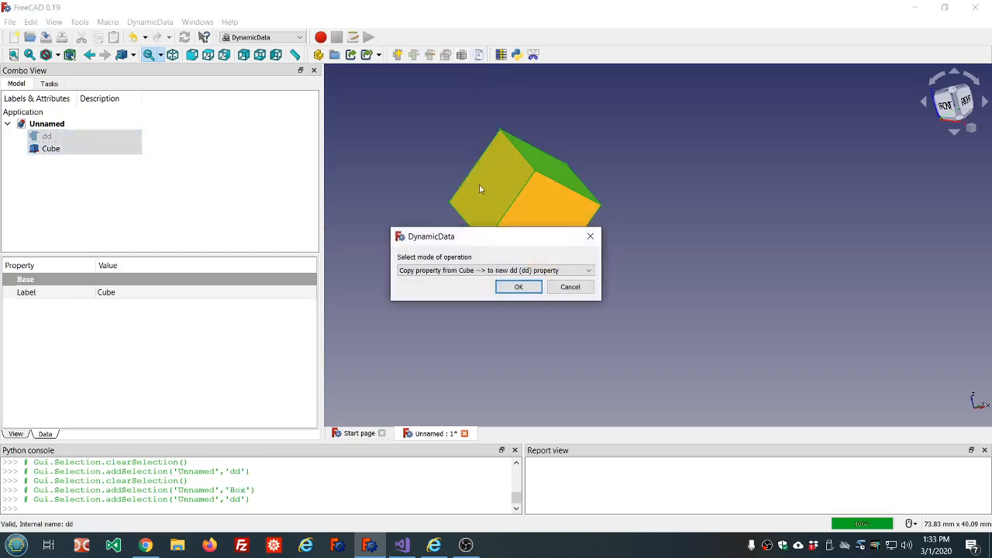
left_click(518, 288)
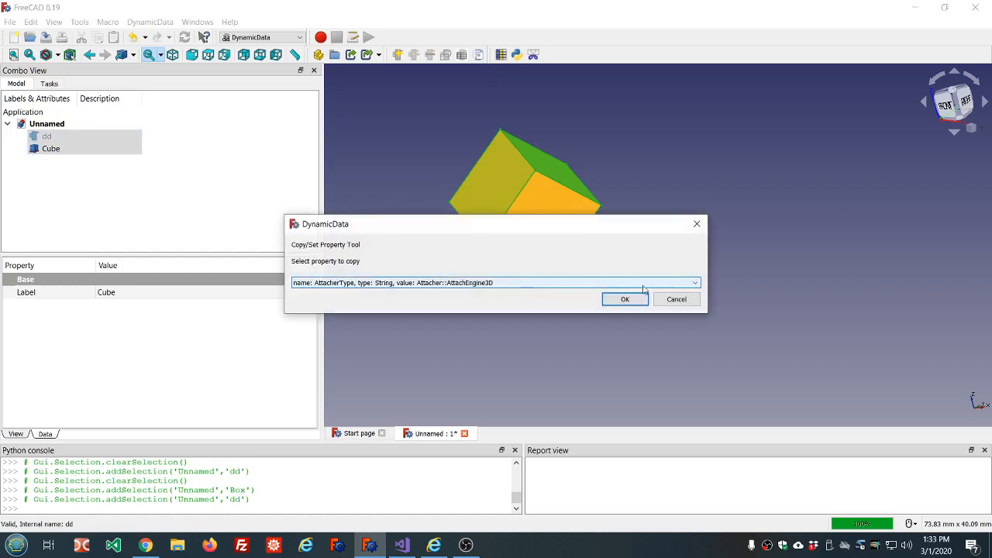
Examine the list of Cube properties offered for copying, including the ViewObject properties and their types
left_click(696, 283)
scroll(605, 328, "down", 10)
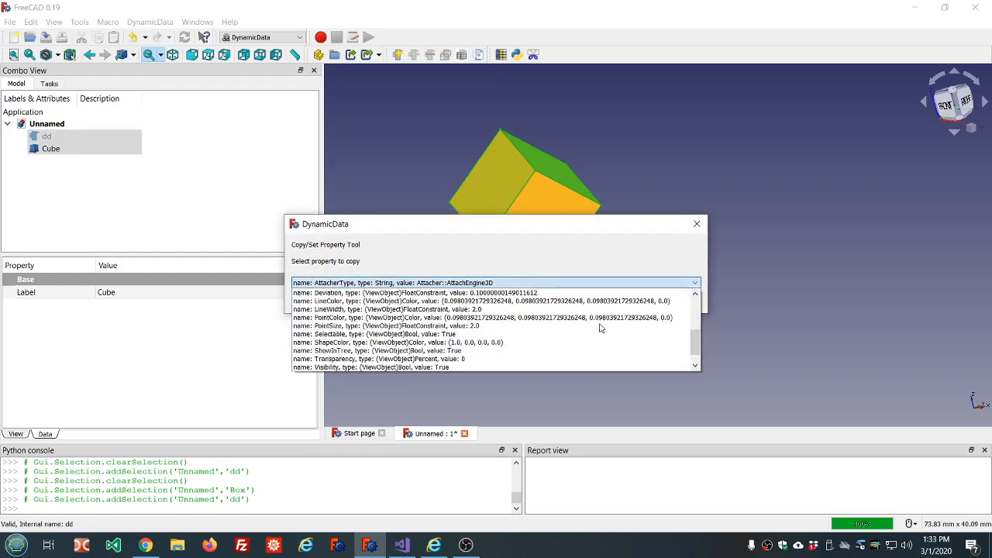
scroll(505, 345, "up", 10)
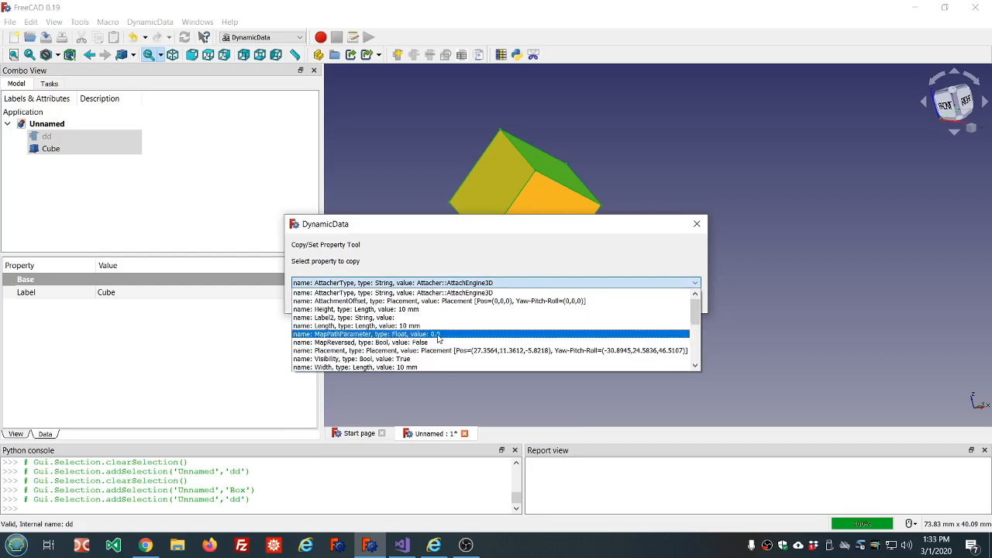
scroll(449, 334, "down", 1)
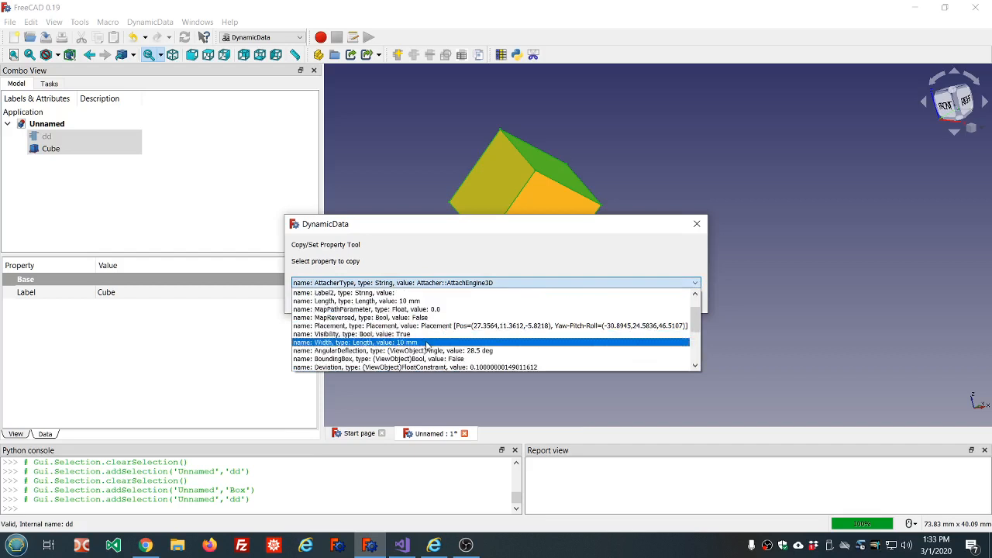
scroll(418, 322, "up", 1)
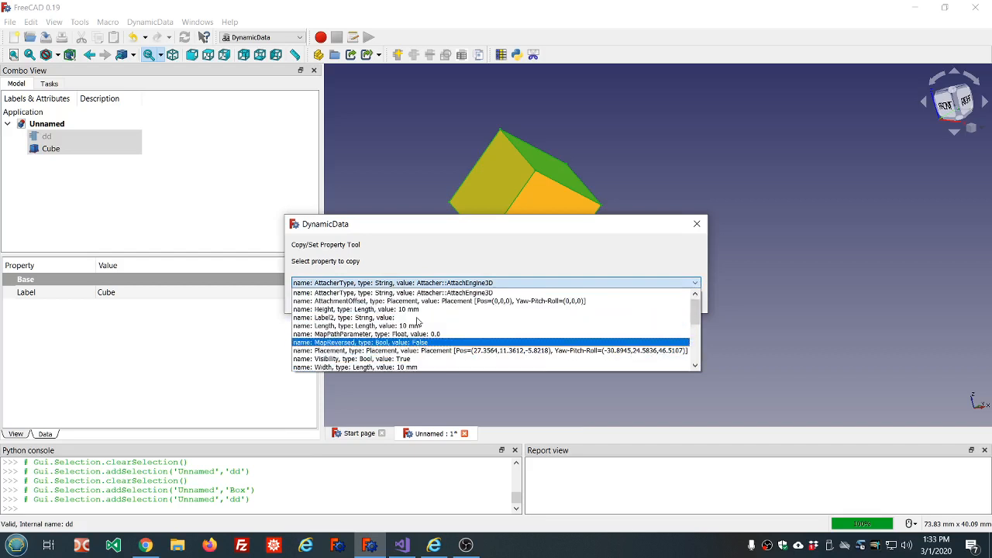
scroll(403, 319, "down", 3)
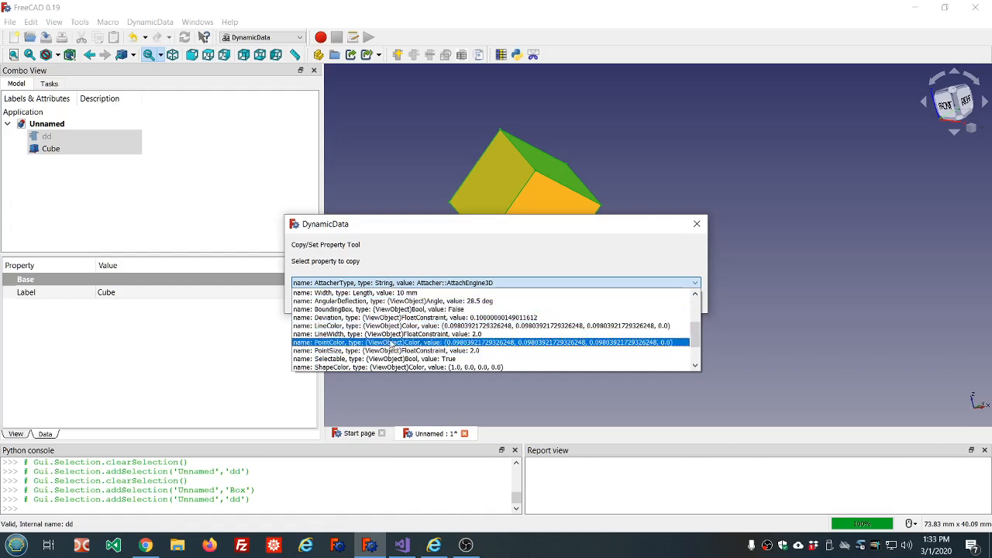
scroll(394, 346, "down", 2)
scroll(397, 345, "up", 5)
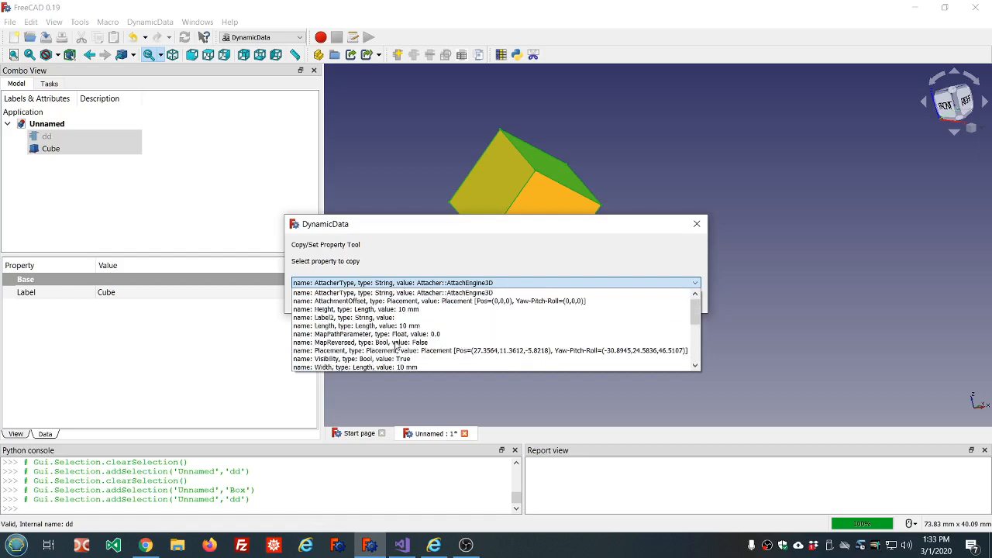
scroll(398, 345, "down", 1)
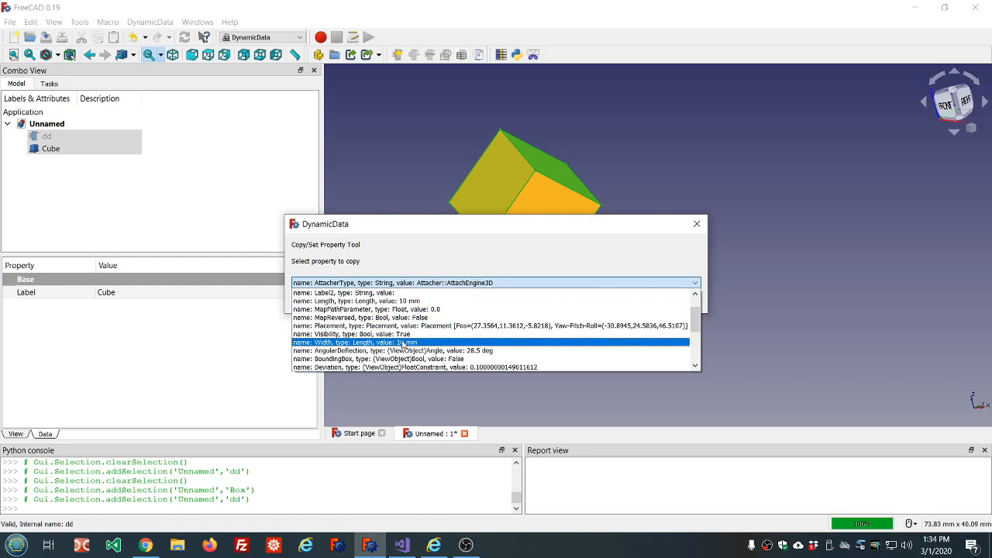
scroll(402, 345, "up", 1)
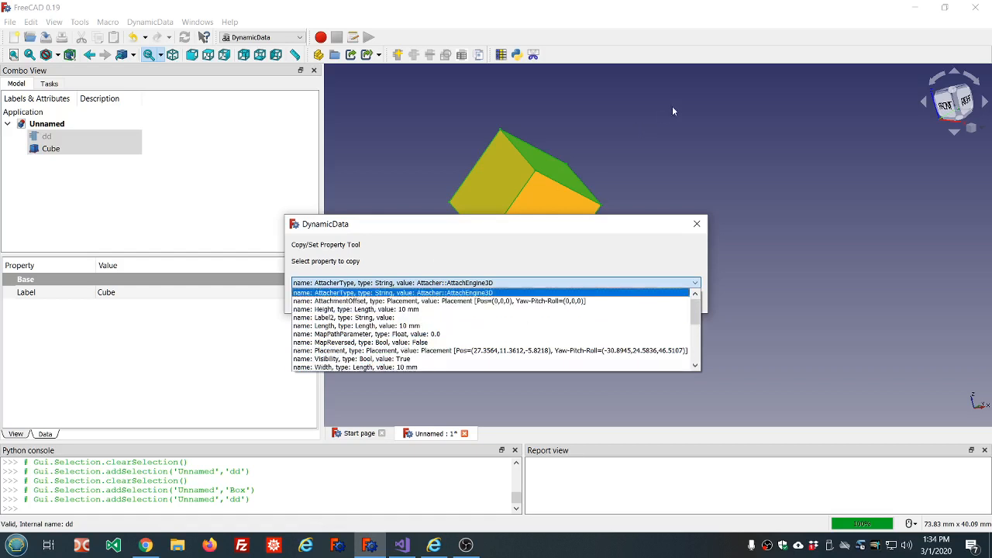
Try to copy all Cube properties to dd under the default names with parametric links, cancelling at ddShapeColor
scroll(565, 312, "down", 5)
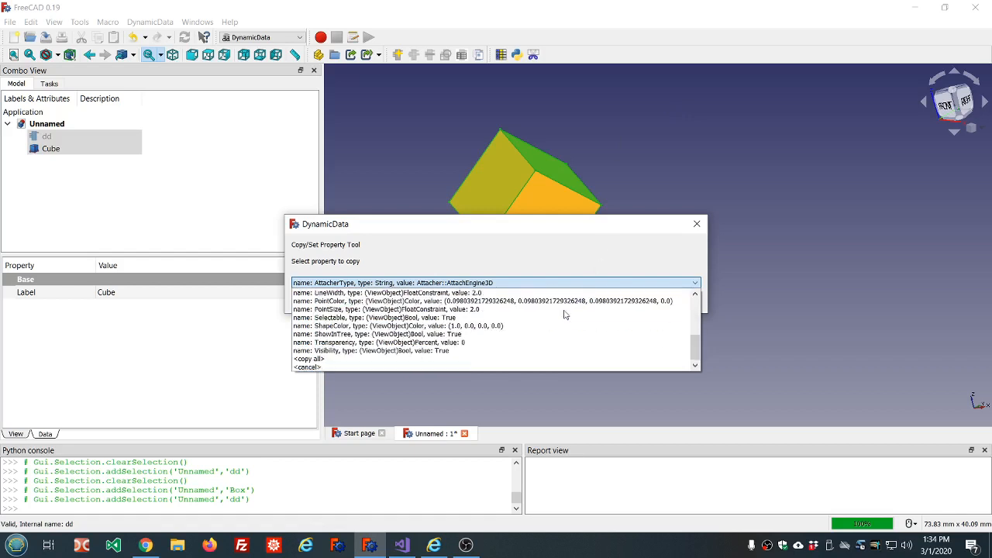
left_click(384, 359)
left_click(628, 301)
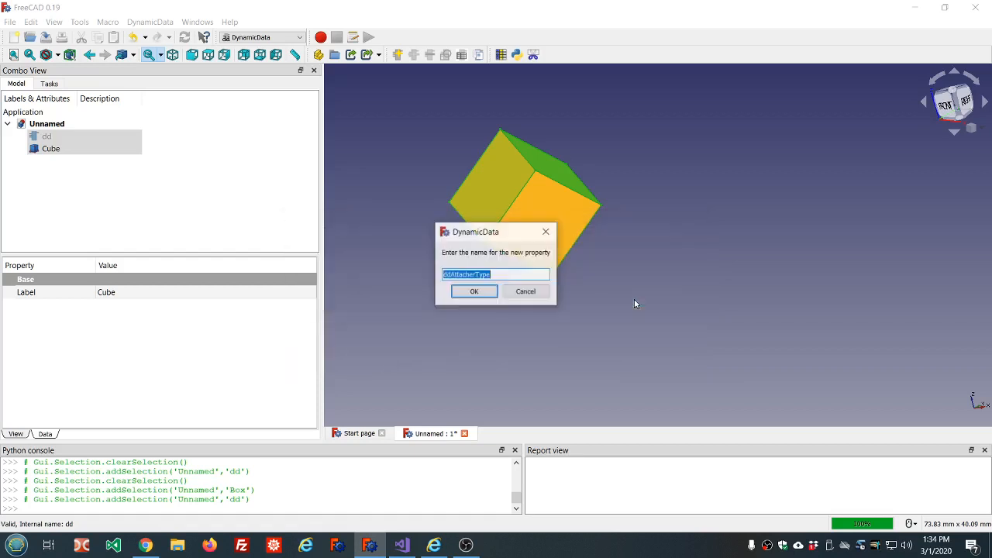
left_click(487, 290)
left_click(487, 291)
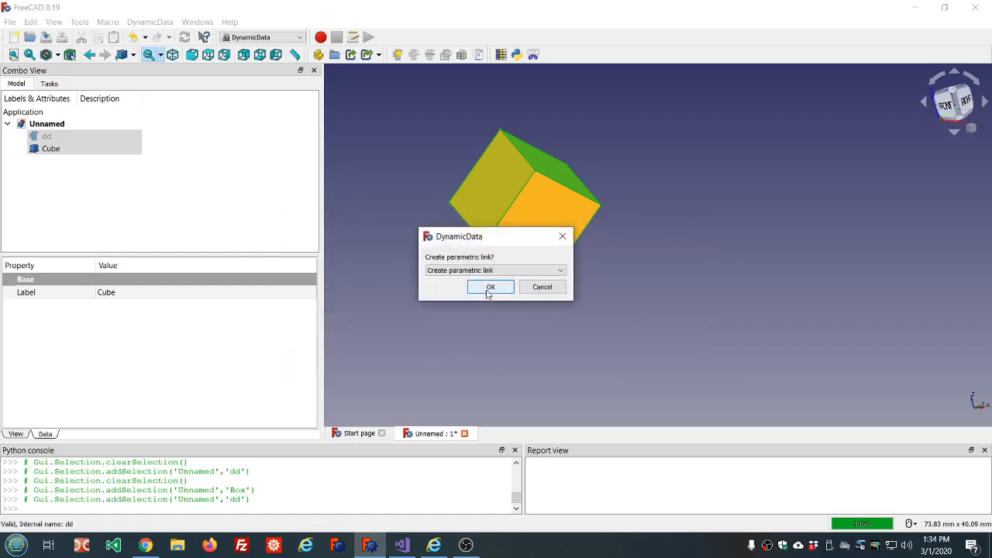
left_click(487, 292)
left_click(487, 292)
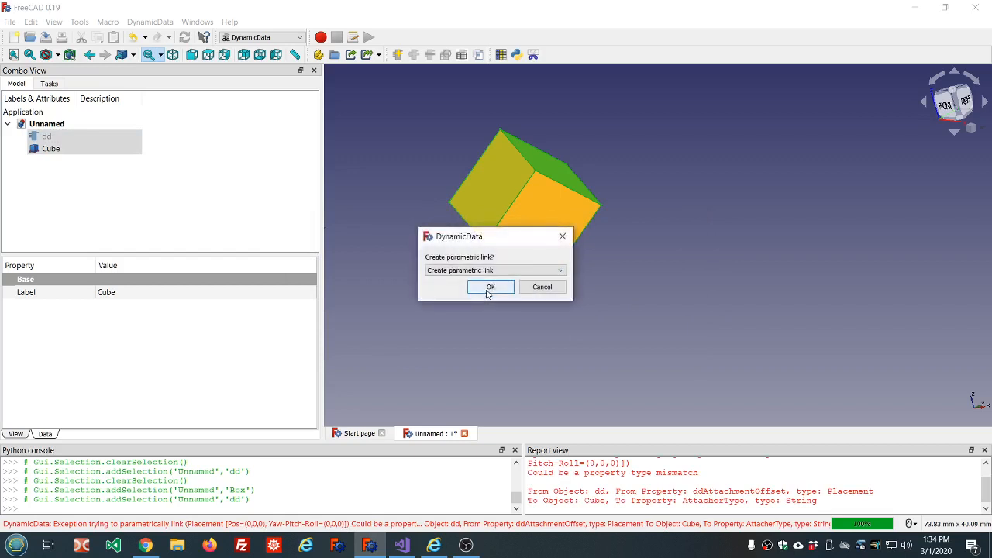
left_click(487, 292)
left_click(486, 292)
left_click(487, 291)
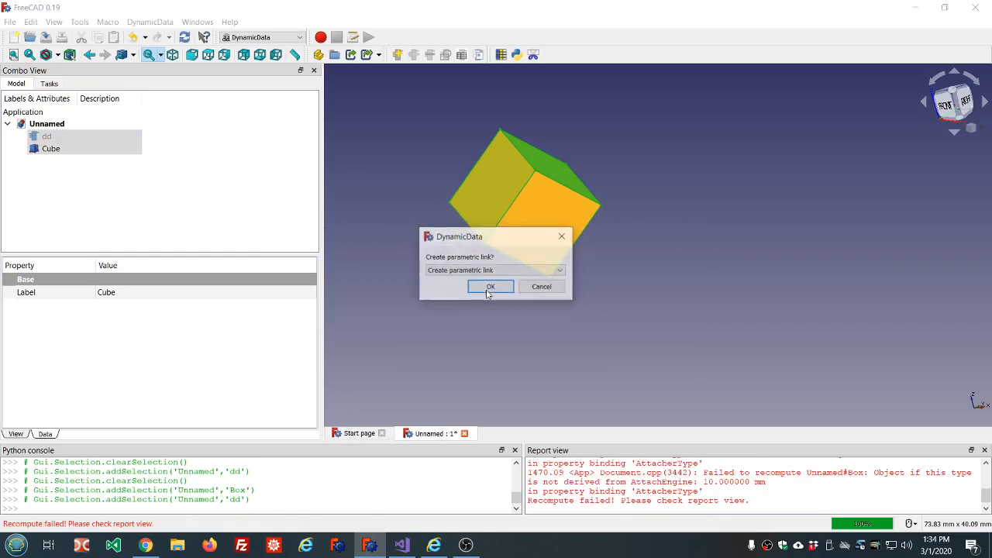
left_click(488, 292)
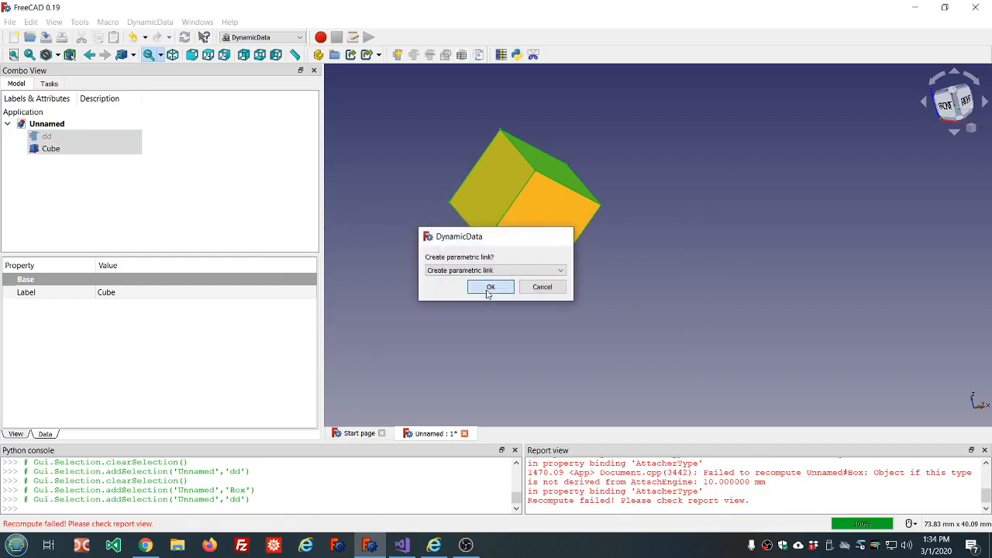
left_click(487, 292)
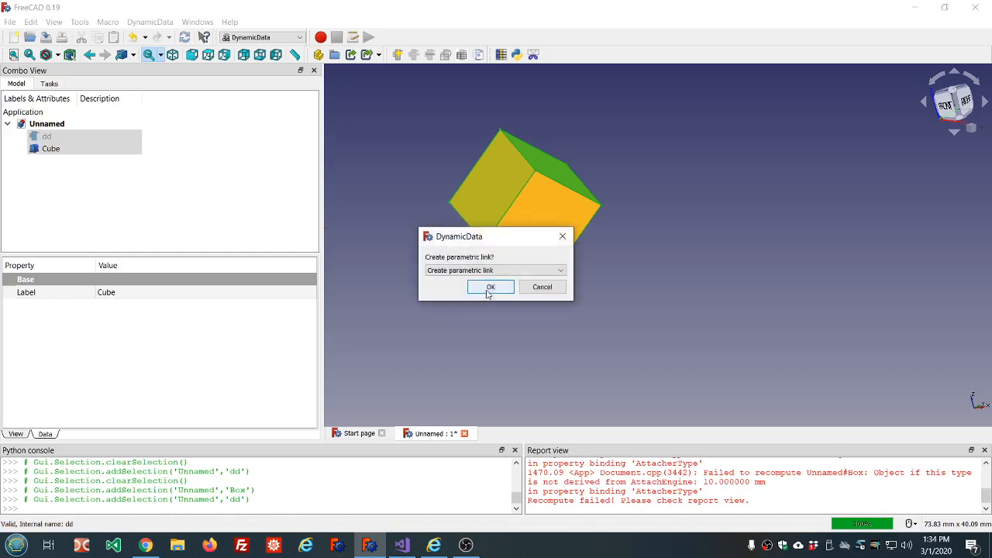
left_click(487, 291)
left_click(486, 291)
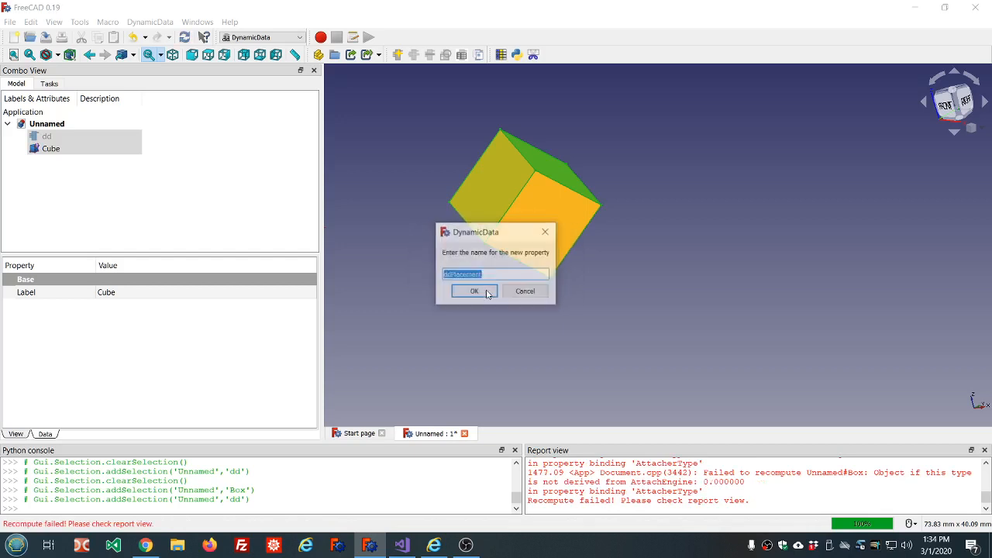
left_click(486, 291)
left_click(488, 291)
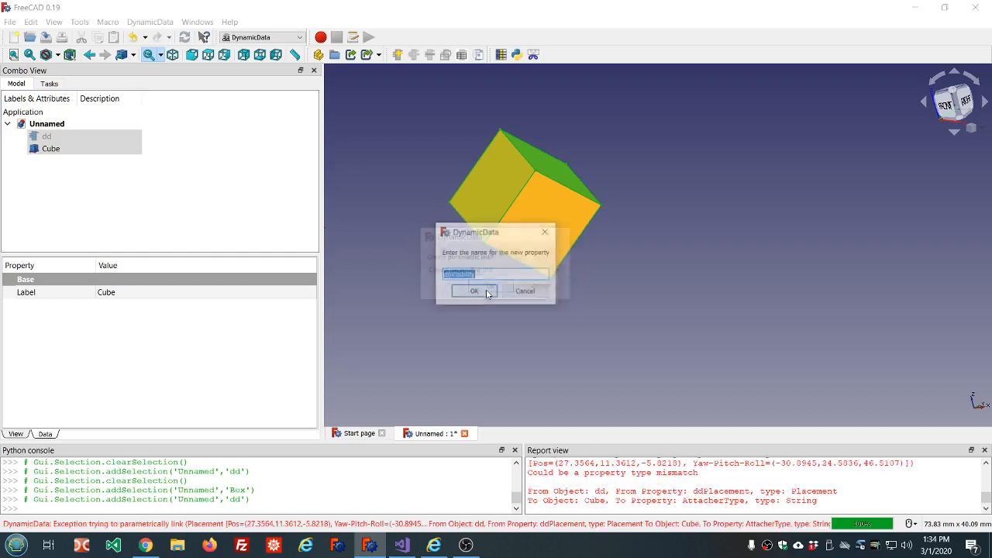
left_click(488, 292)
left_click(487, 291)
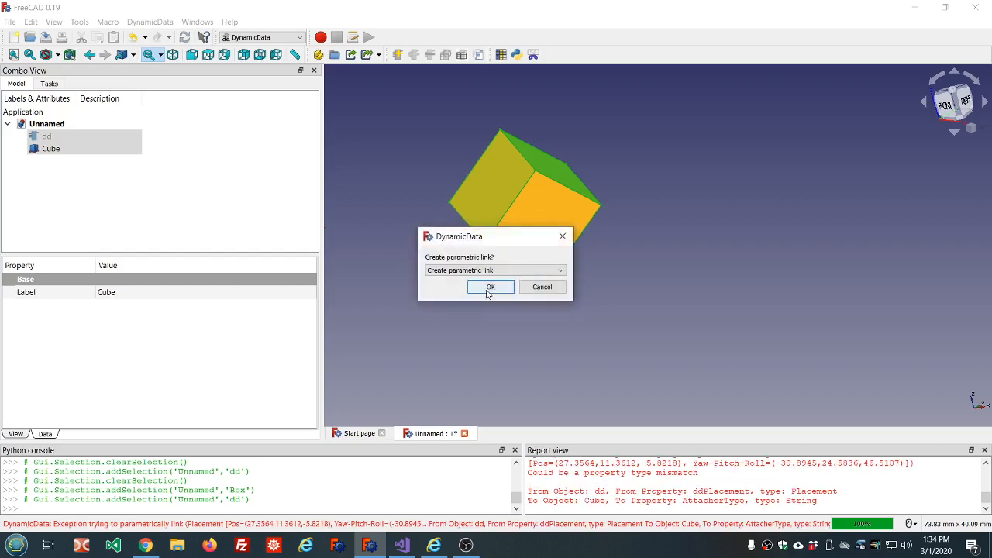
left_click(487, 291)
left_click(488, 291)
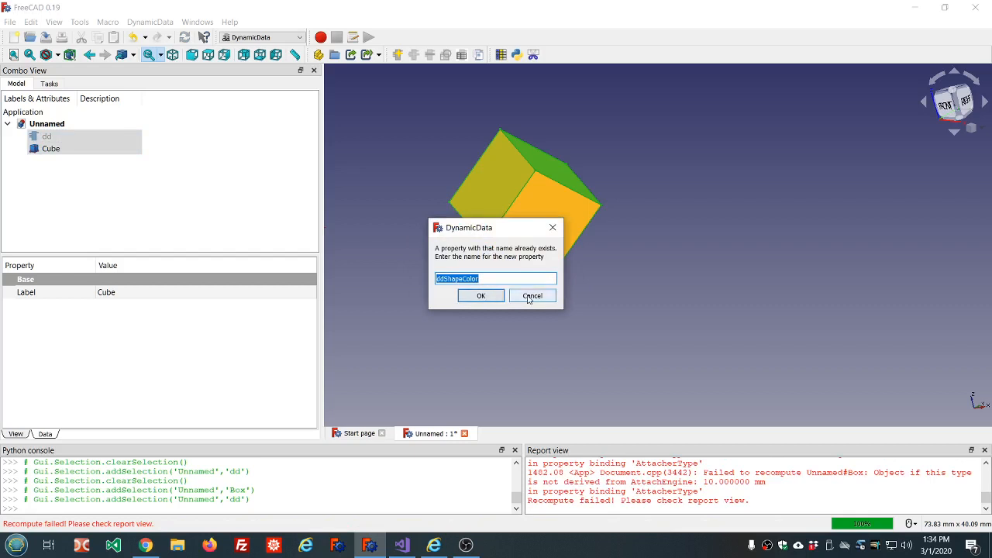
left_click(532, 296)
Review the properties copied from Cube in dd's property list and clear the report view
left_click(83, 179)
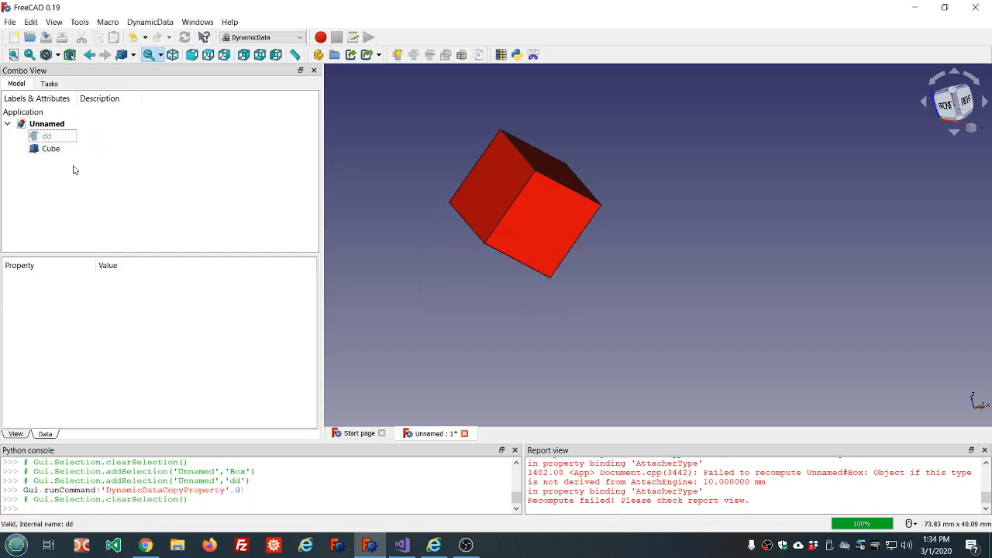
left_click(56, 138)
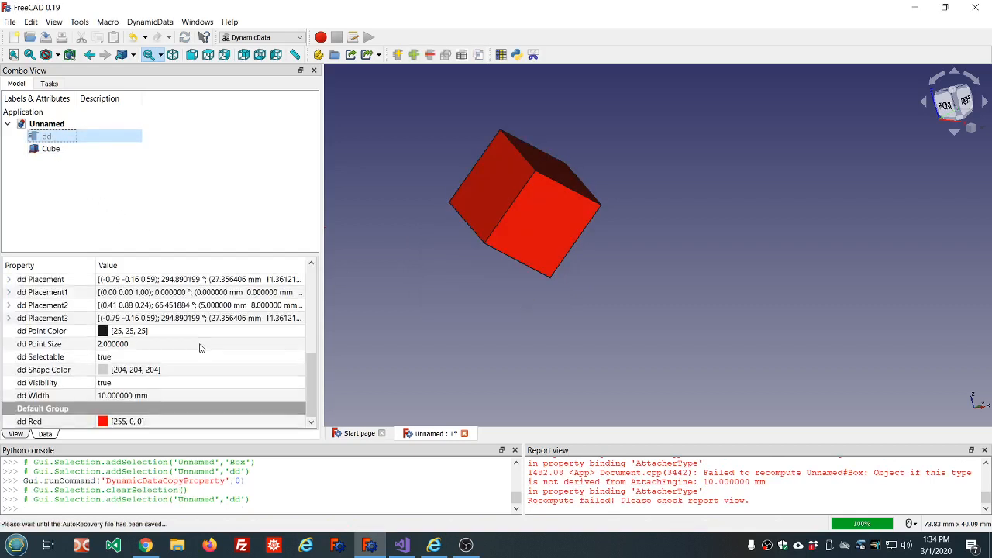
scroll(175, 370, "up", 4)
scroll(174, 370, "up", 2)
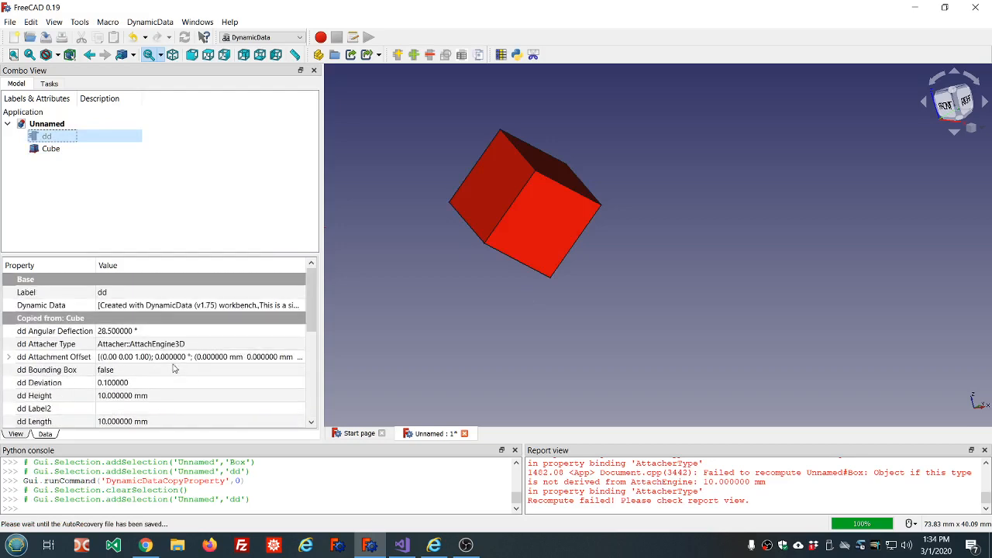
scroll(174, 370, "down", 5)
right_click(738, 505)
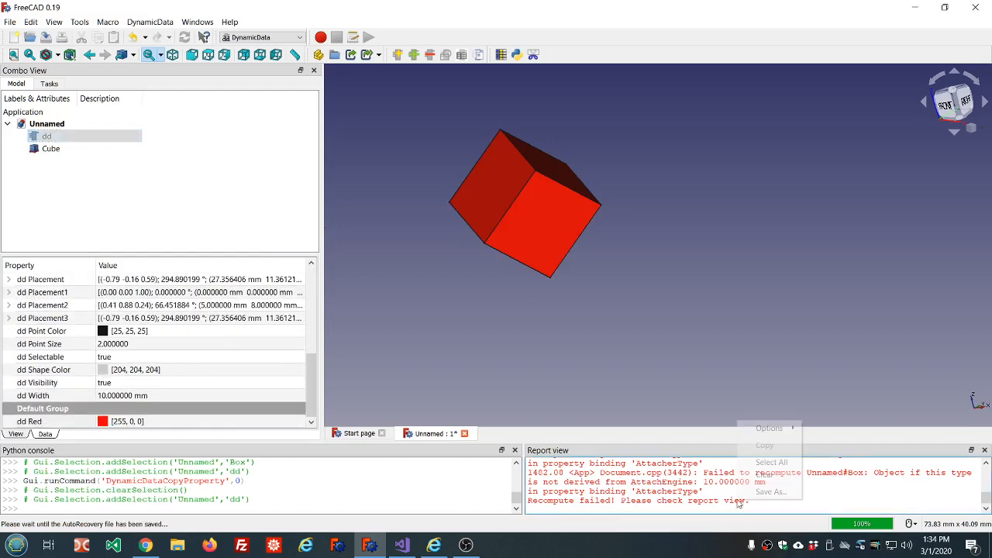
left_click(764, 475)
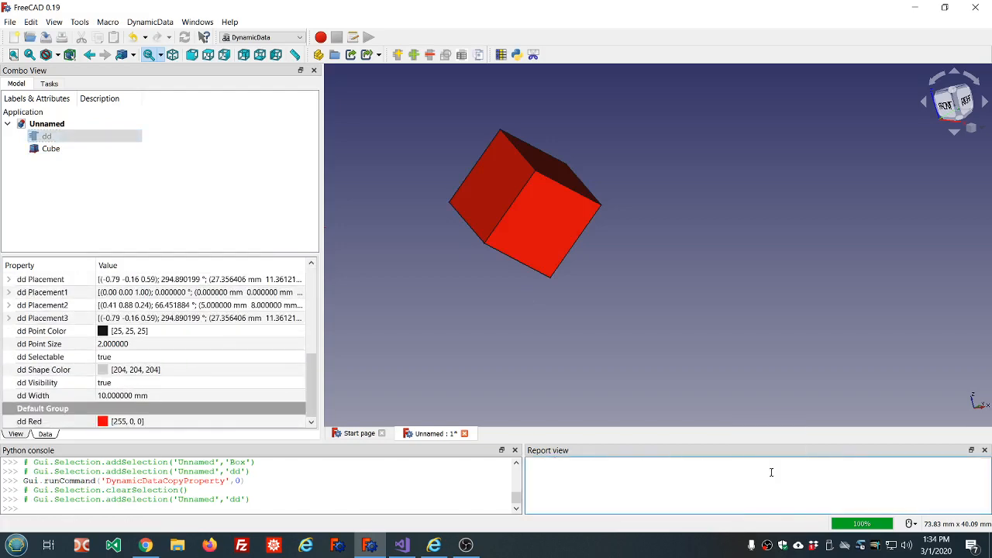
Remove all dynamic properties from dd and check the property lists of dd and Cube
left_click(250, 201)
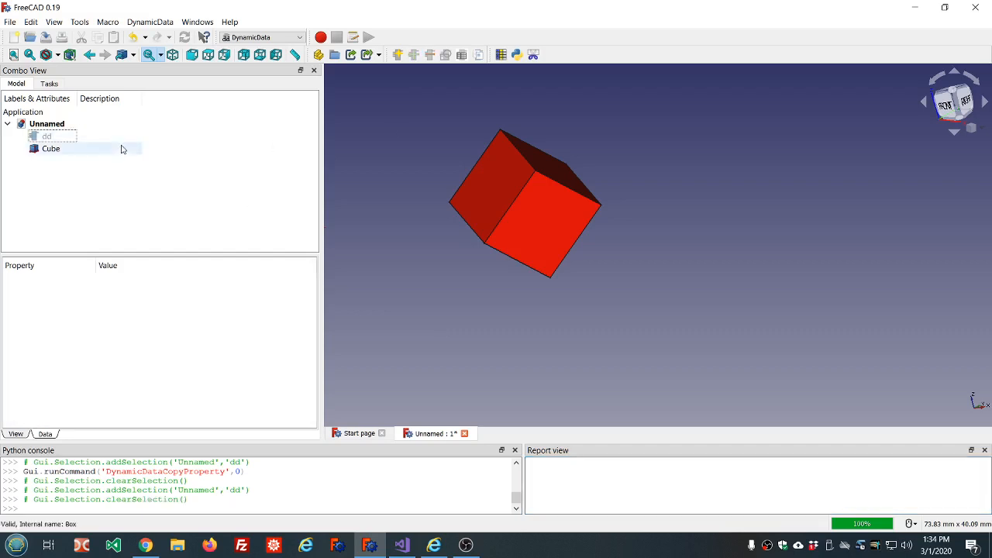
left_click(63, 139)
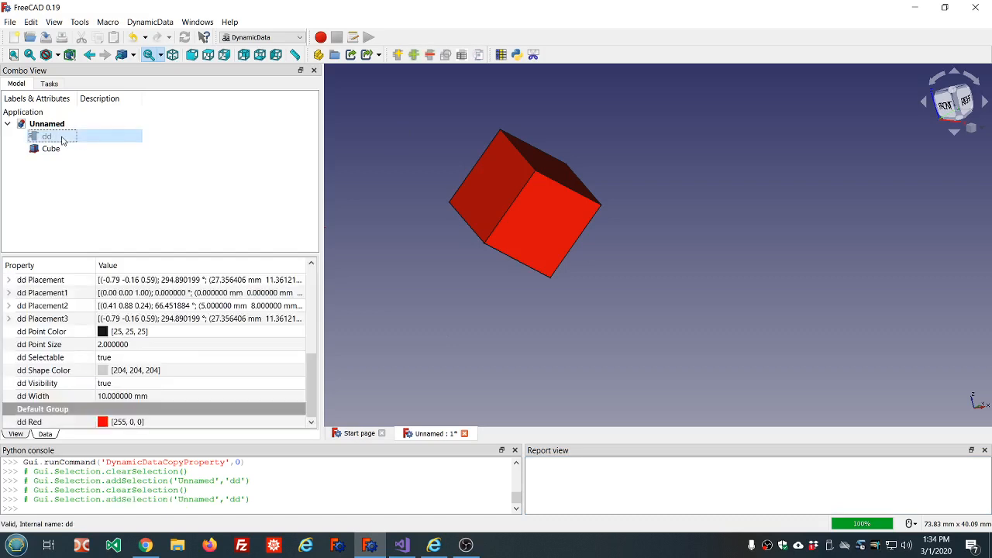
left_click(430, 55)
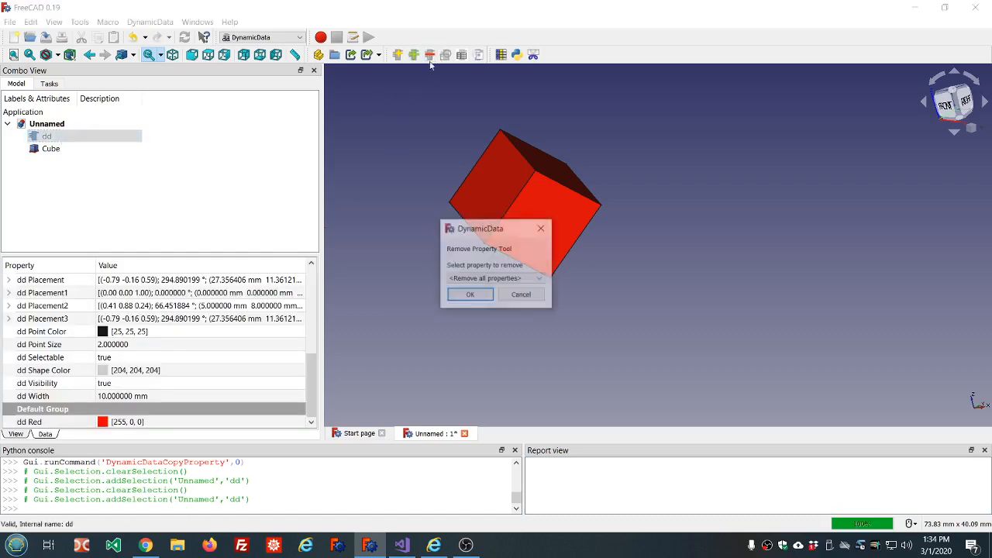
left_click(470, 294)
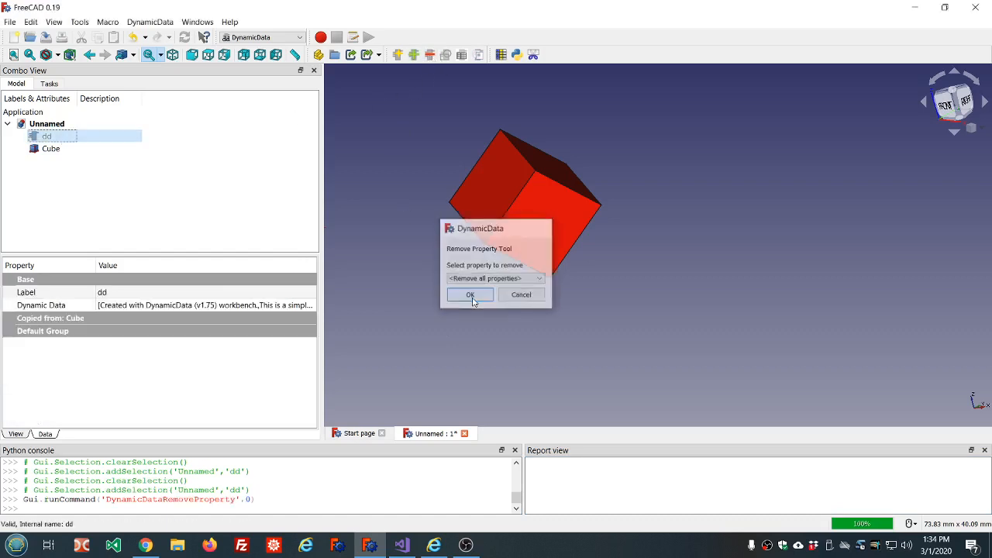
left_click(141, 179)
left_click(53, 138)
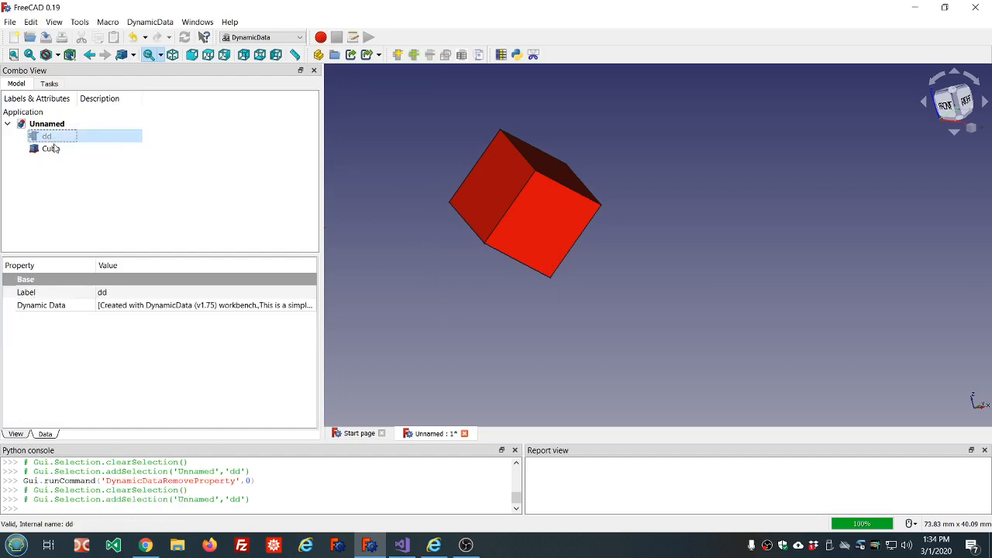
left_click(38, 151)
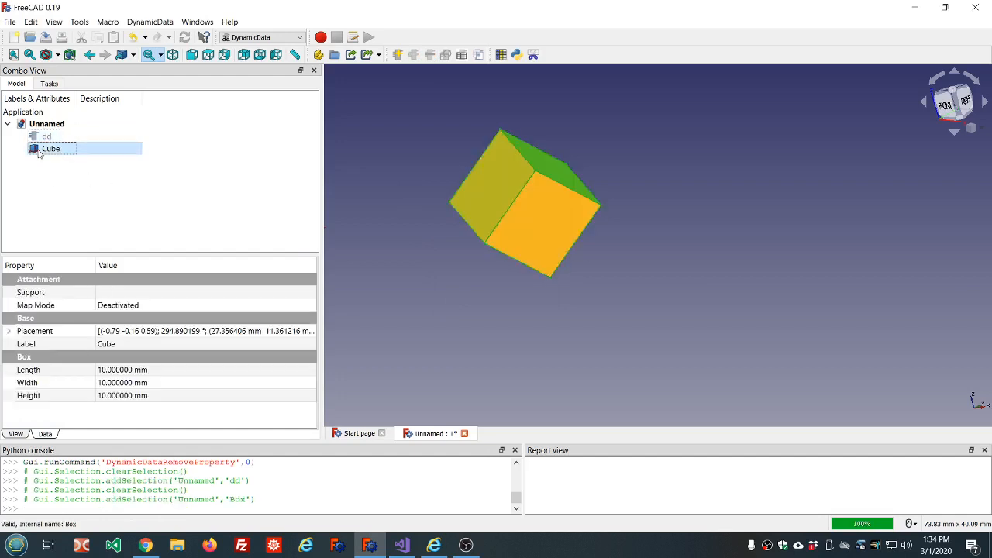
Switch to the Sketcher workbench and create a new sketch on the XY plane with zero offset
left_click(78, 134)
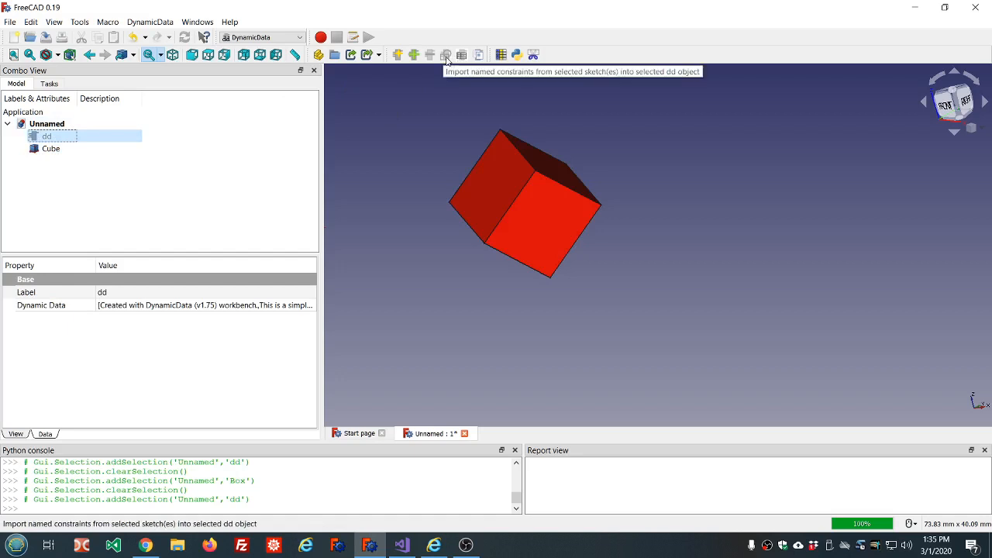
left_click(284, 39)
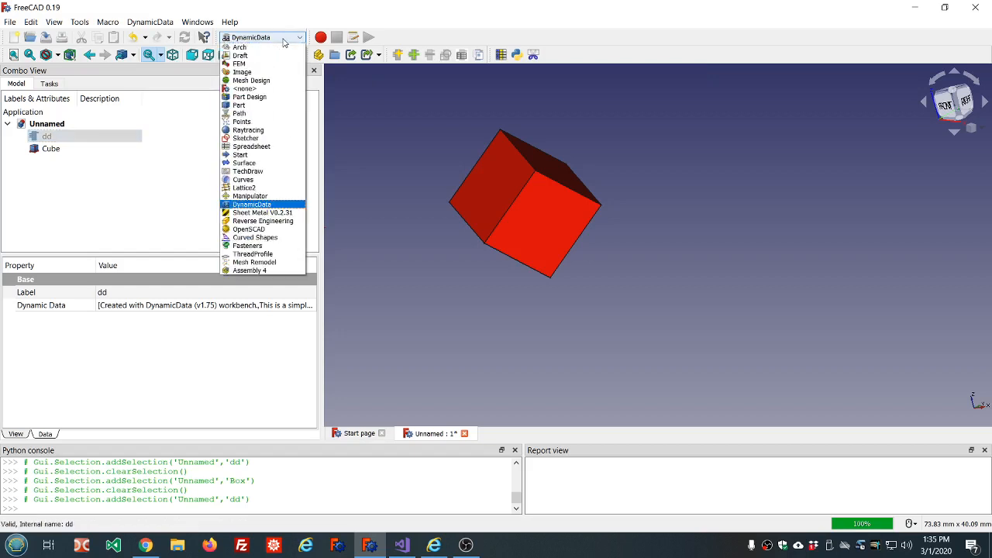
left_click(241, 138)
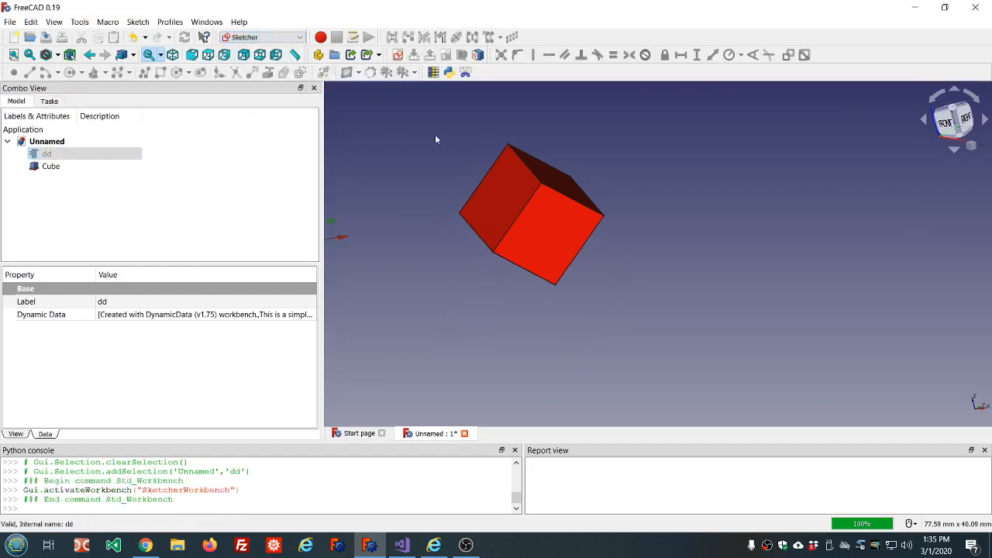
left_click(295, 158)
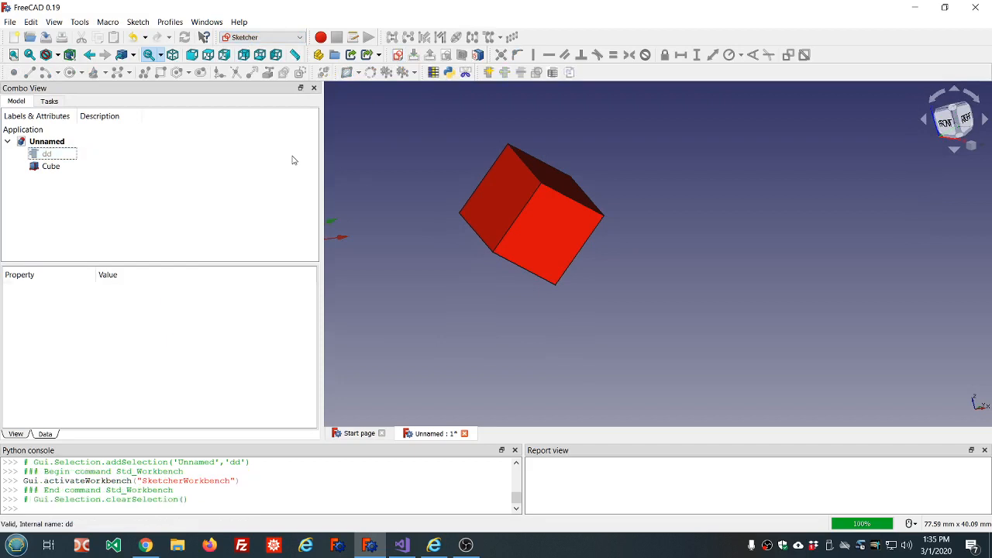
left_click(403, 59)
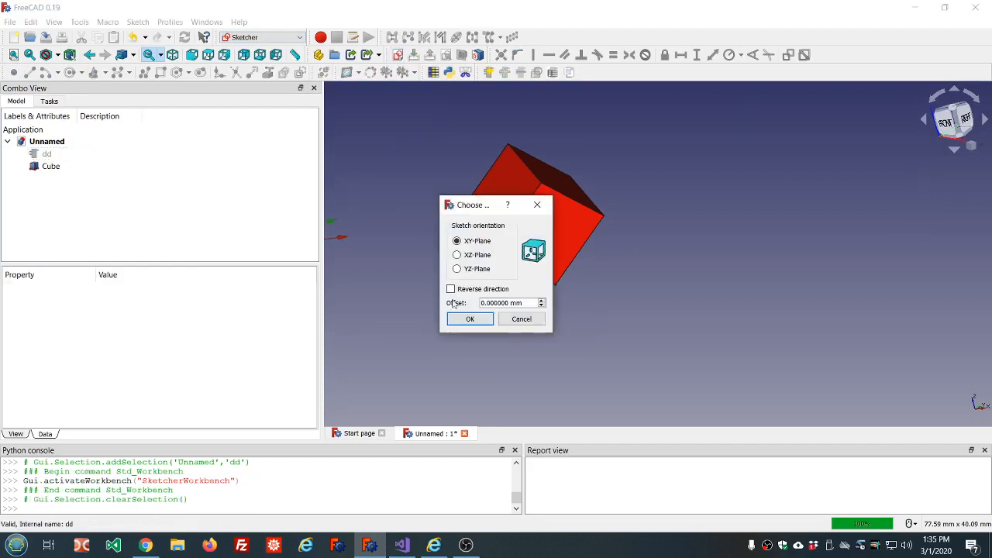
left_click(465, 324)
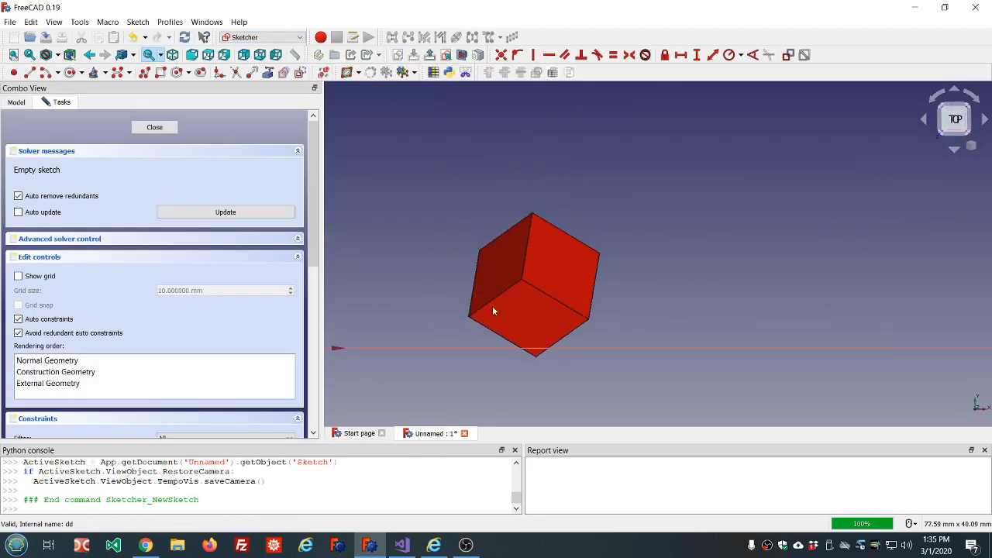
Sketch a rectangle about 5 mm wide and 7 mm high around the origin
scroll(412, 296, "up", 5)
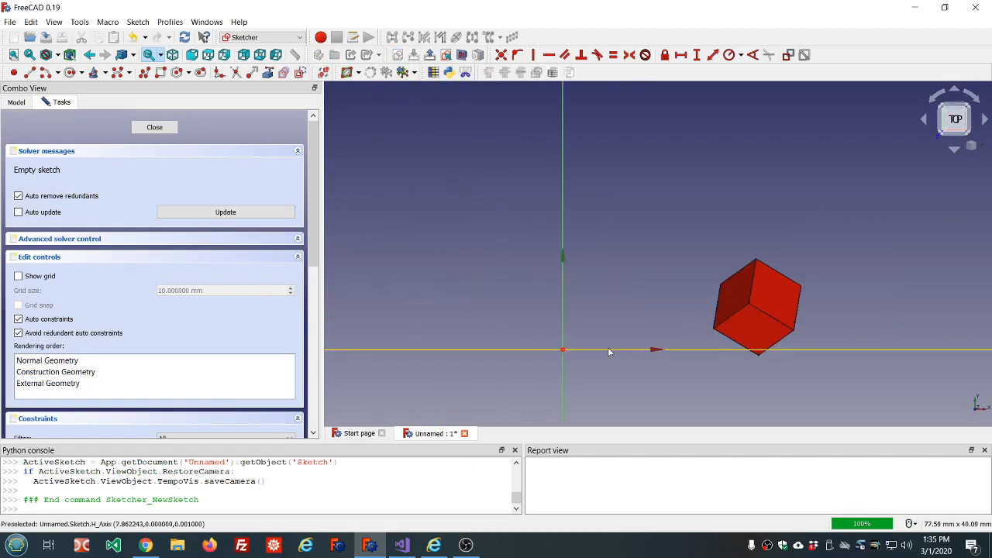
left_click(160, 72)
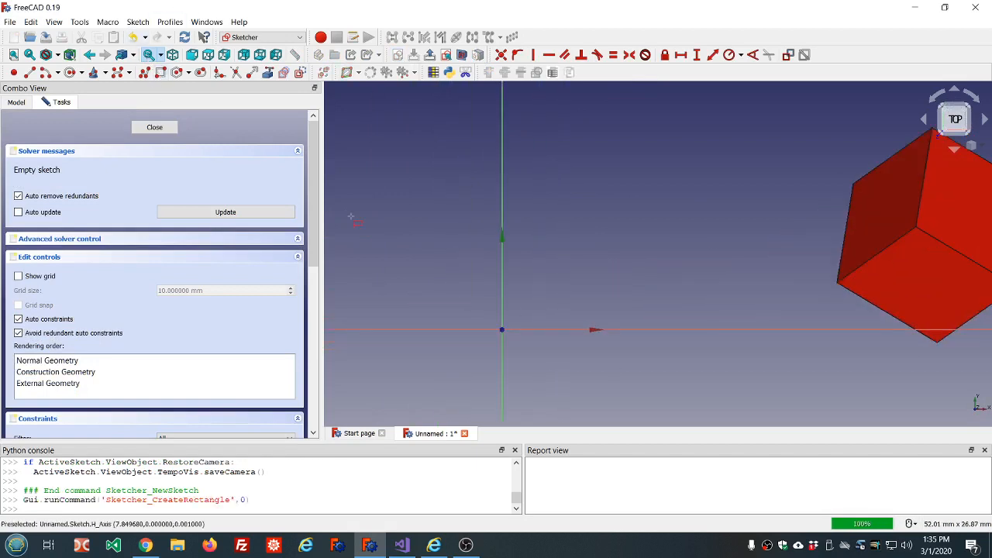
left_click(467, 292)
left_click(533, 378)
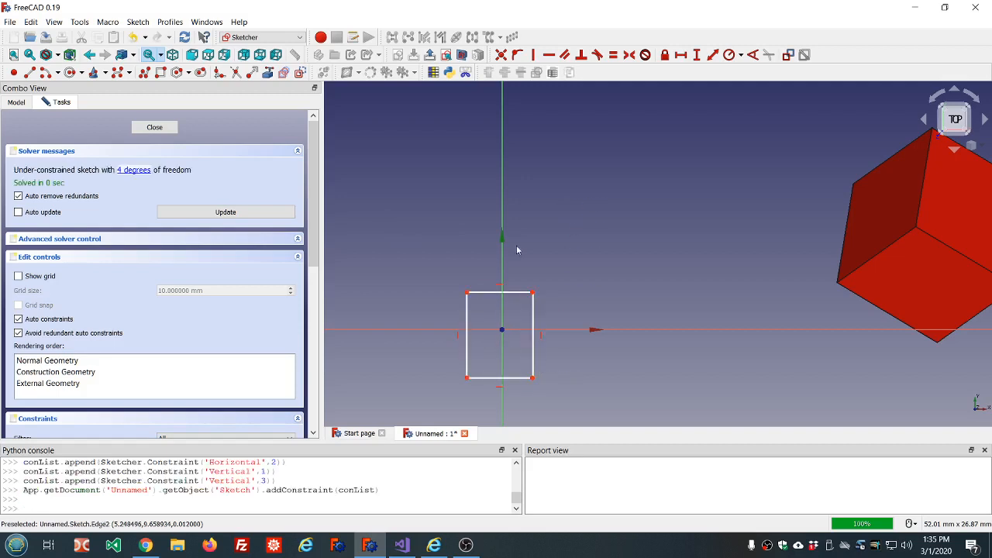
left_click(467, 293)
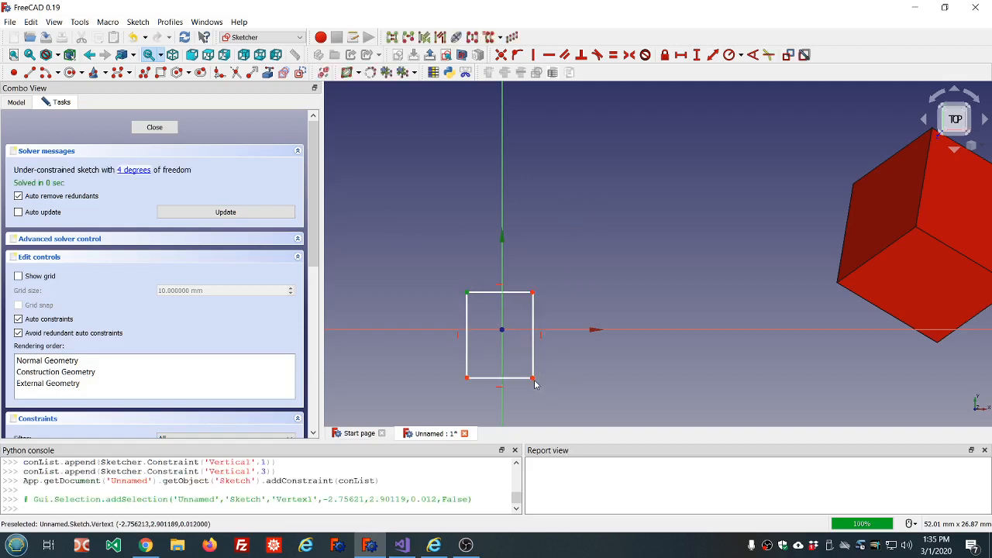
left_click(532, 378)
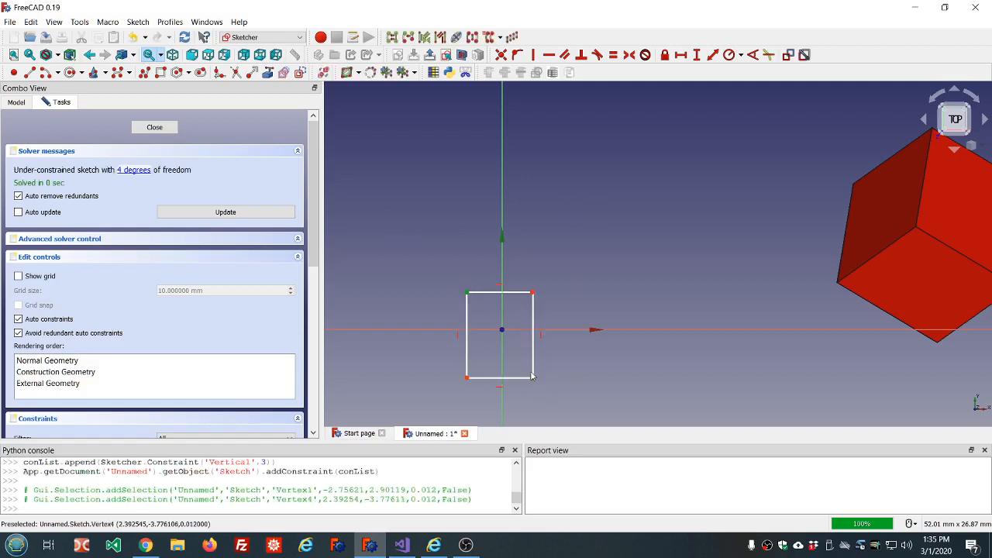
left_click(501, 332)
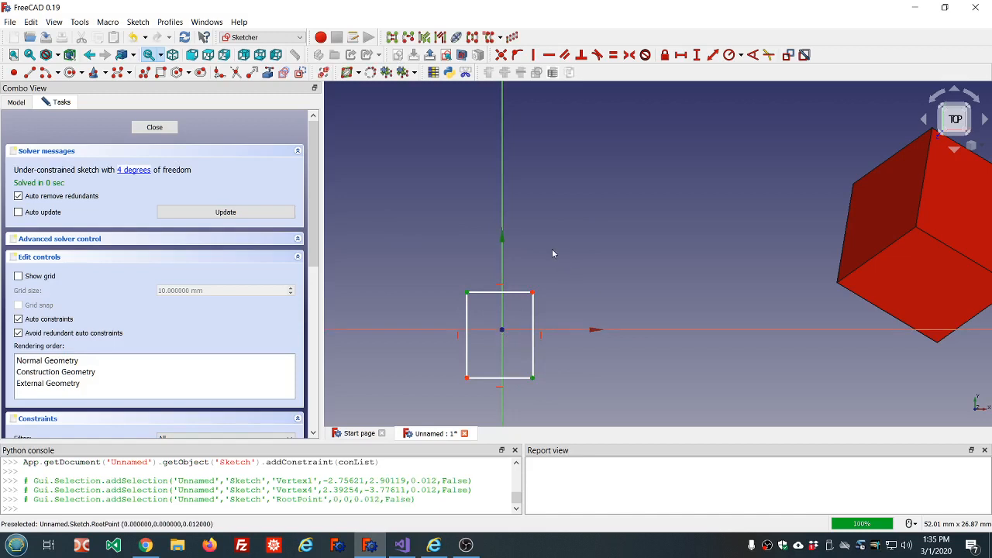
Close the sketch and turn off the axis cross in the 3D view
left_click(154, 128)
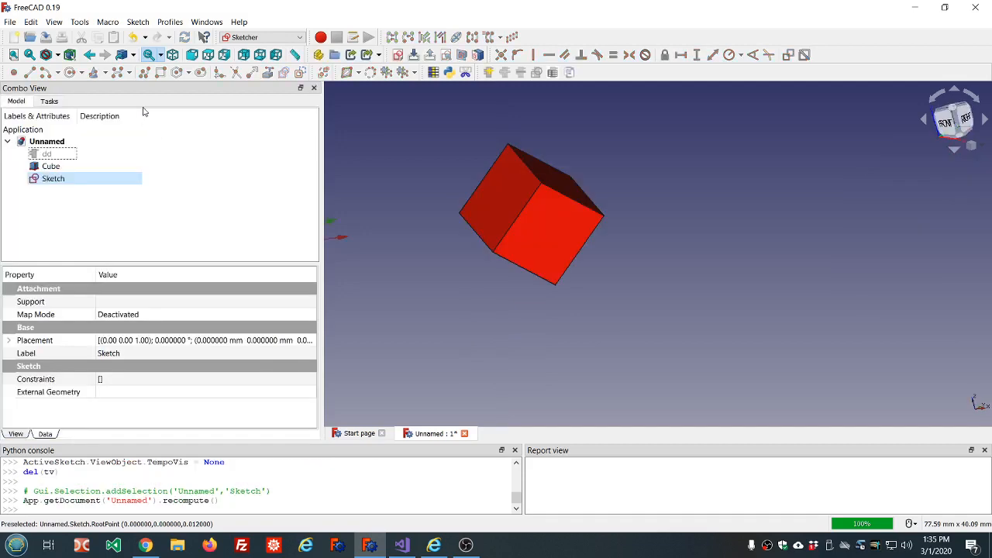
left_click(56, 24)
left_click(84, 191)
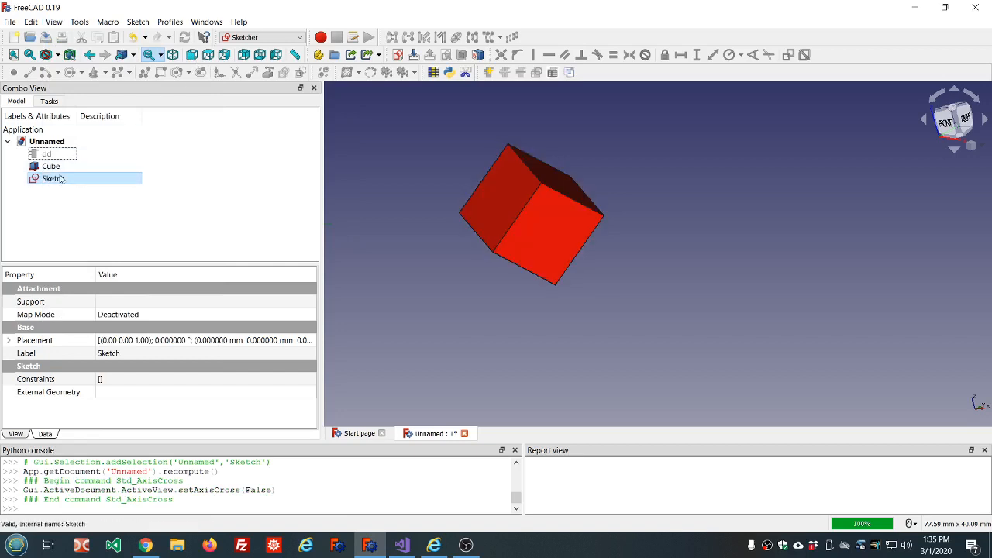
Reopen the sketch and constrain two opposite corners of the rectangle symmetrically about the origin
double_click(52, 179)
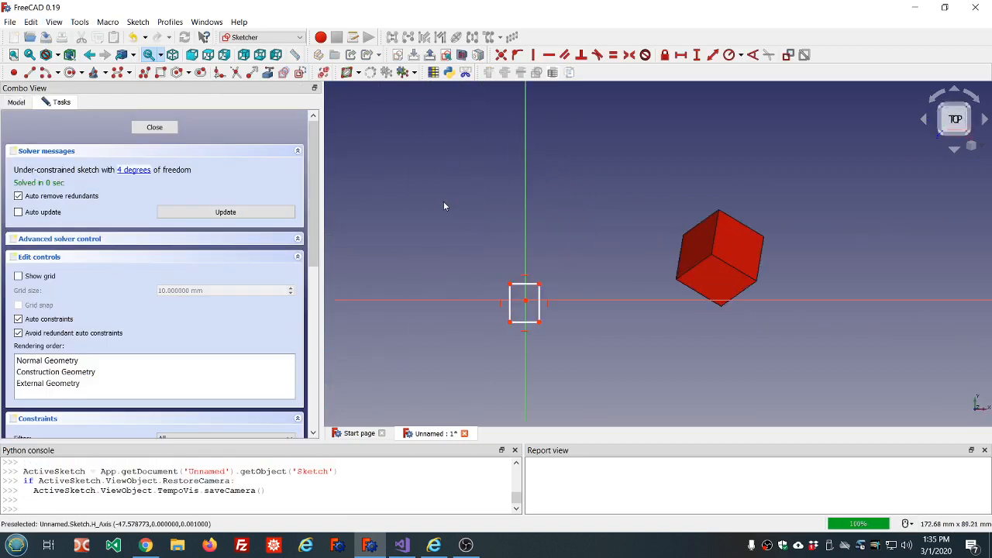
scroll(562, 285, "up", 2)
left_click(528, 340)
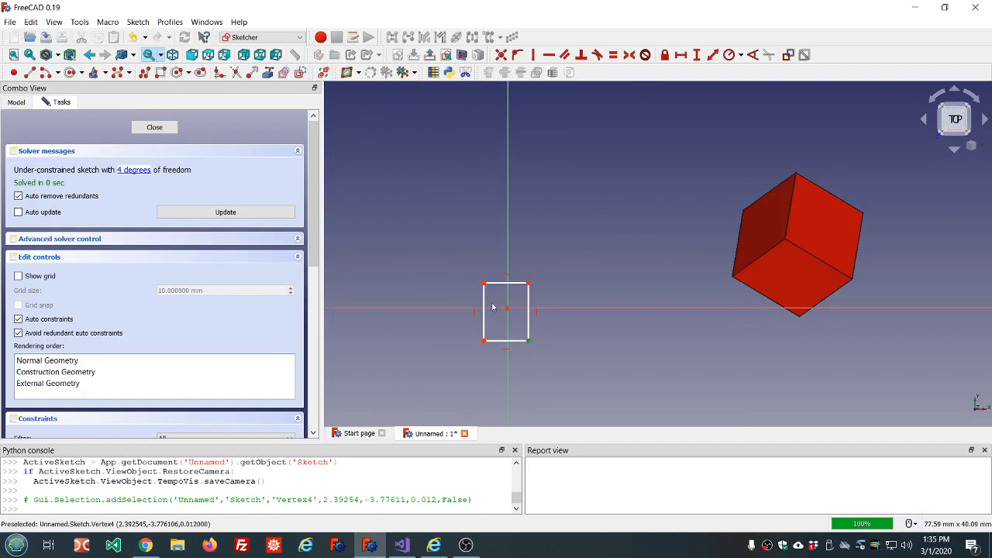
left_click(484, 283)
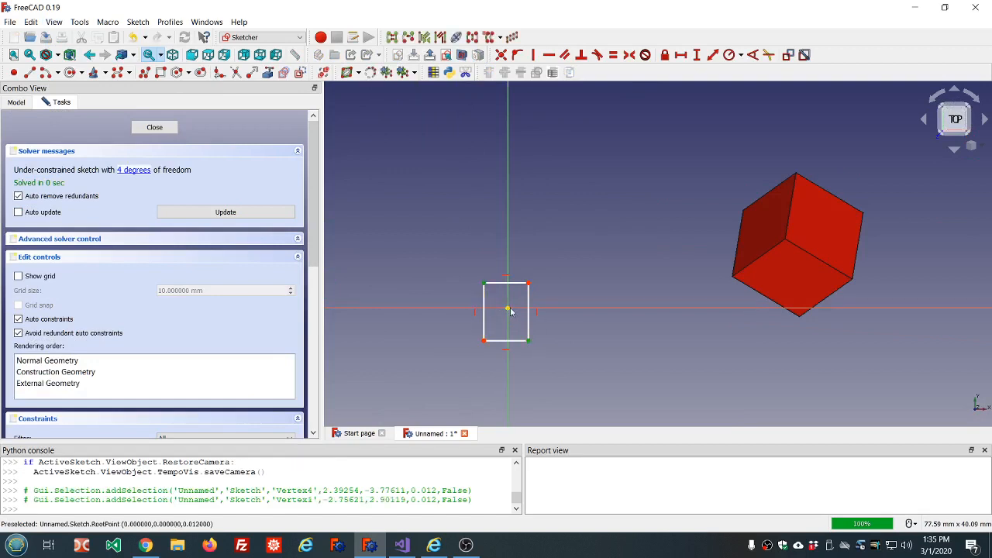
left_click(509, 309)
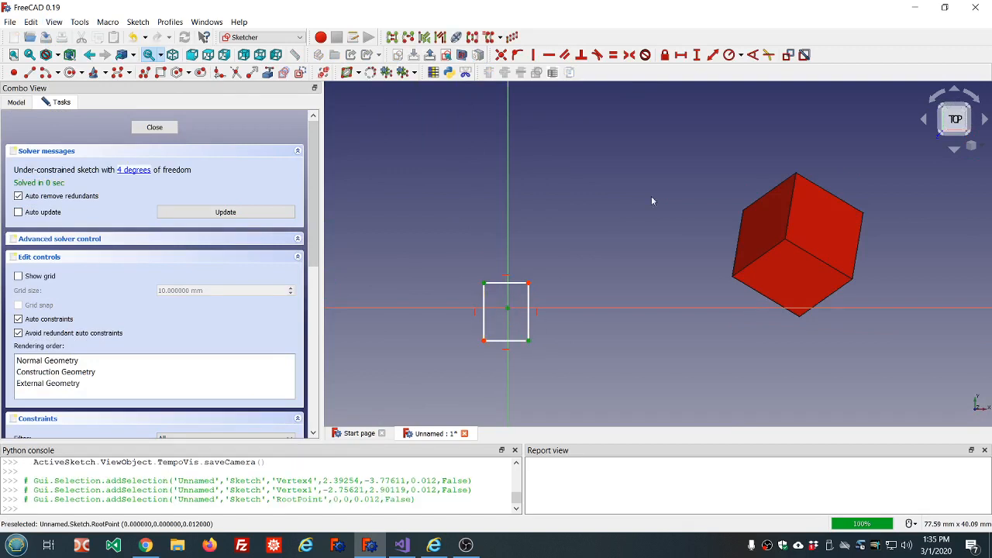
left_click(629, 55)
Add a horizontal distance constraint named width to the rectangle's upper edge, keeping its length, and move the dimension label clear of the rectangle
left_click(508, 281)
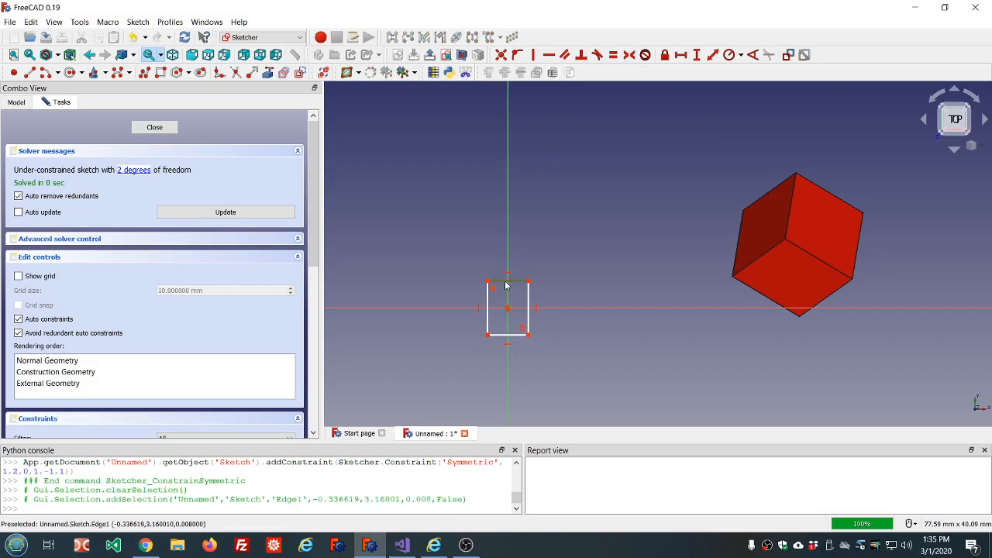
left_click(680, 55)
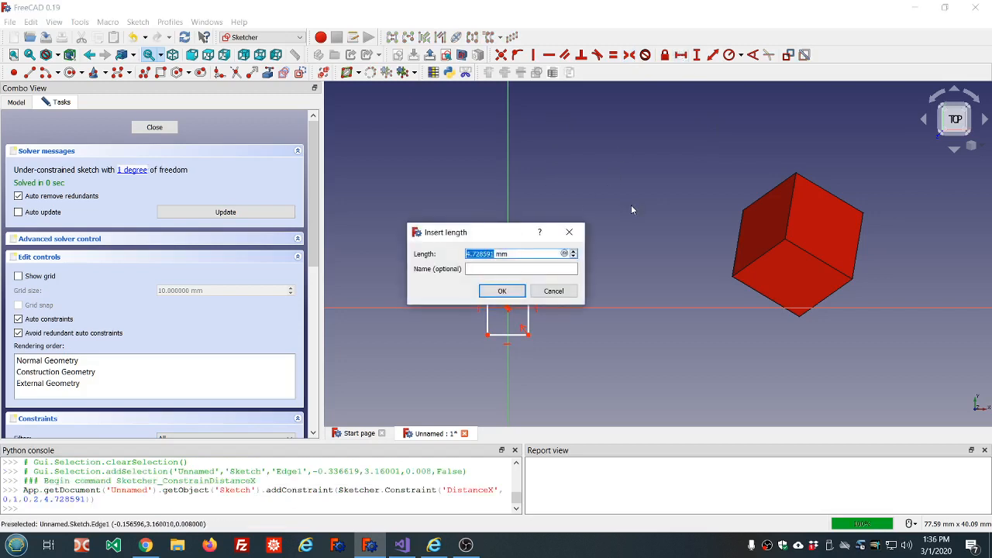
key("Tab")
type("widt")
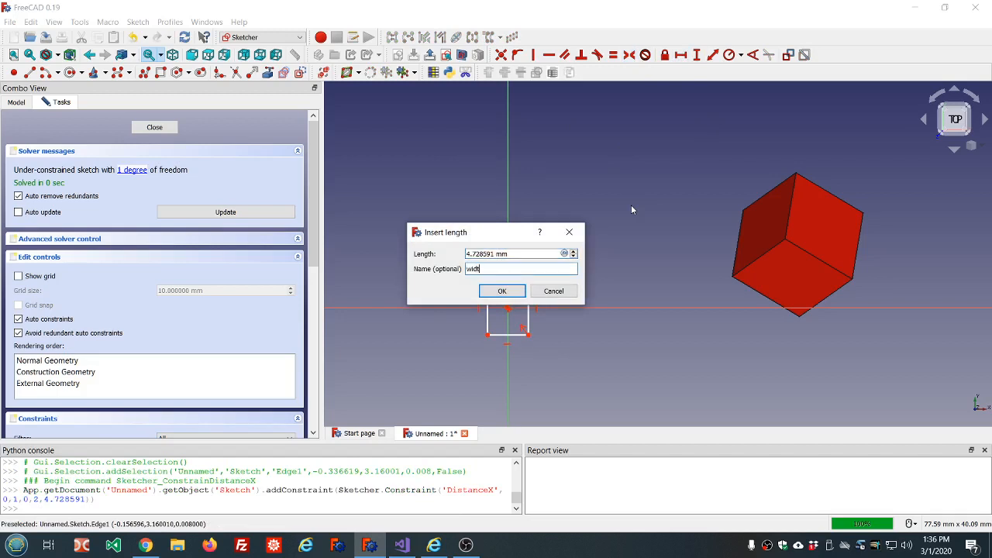
left_click(503, 292)
left_click_drag(504, 266, 425, 225)
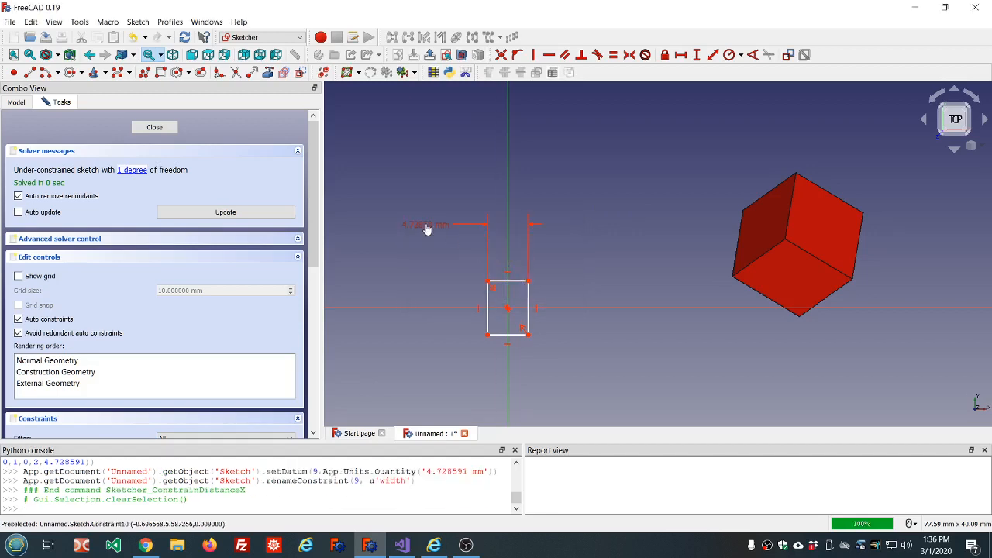
Add a vertical distance constraint named height to the rectangle's right edge, keeping its length, and close the sketch
left_click(527, 311)
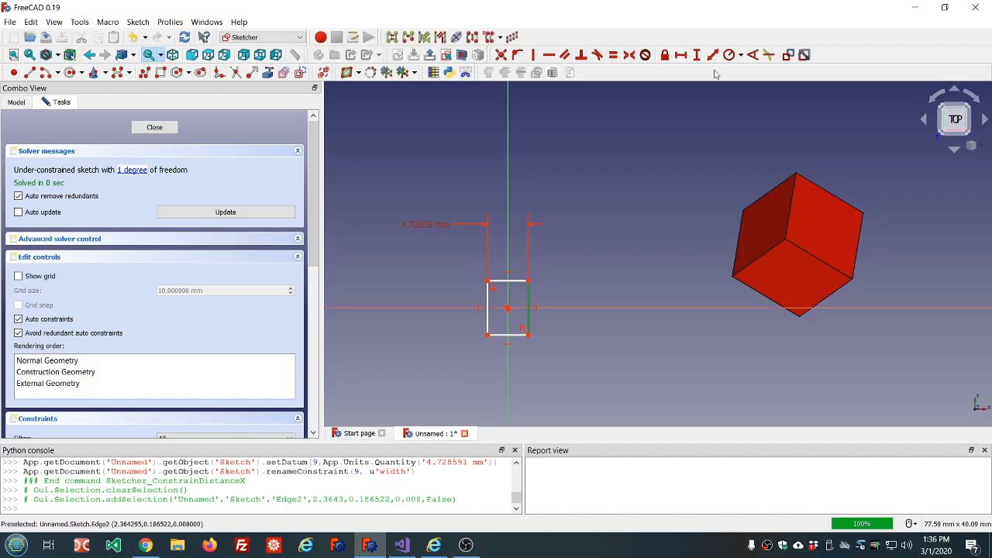
left_click(697, 55)
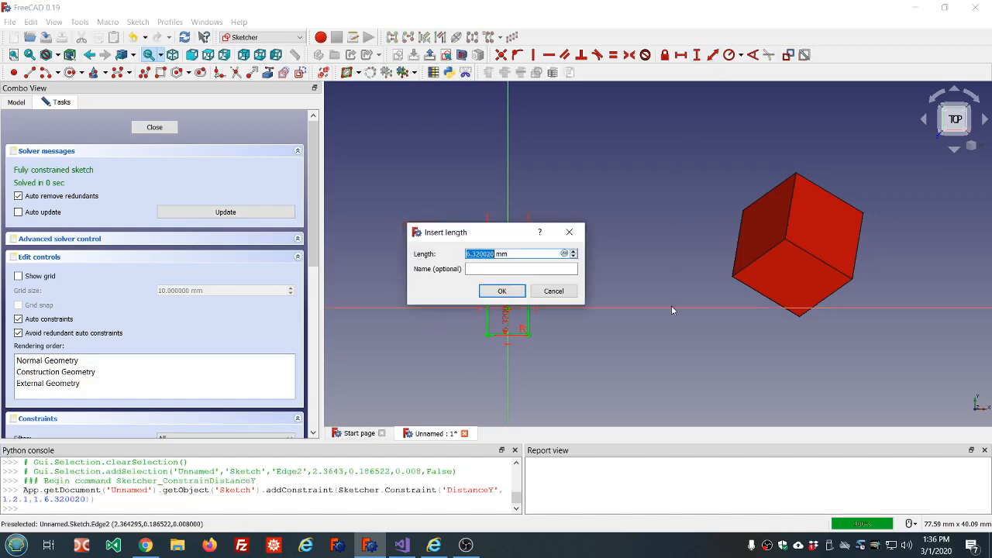
key("Tab")
type("heig")
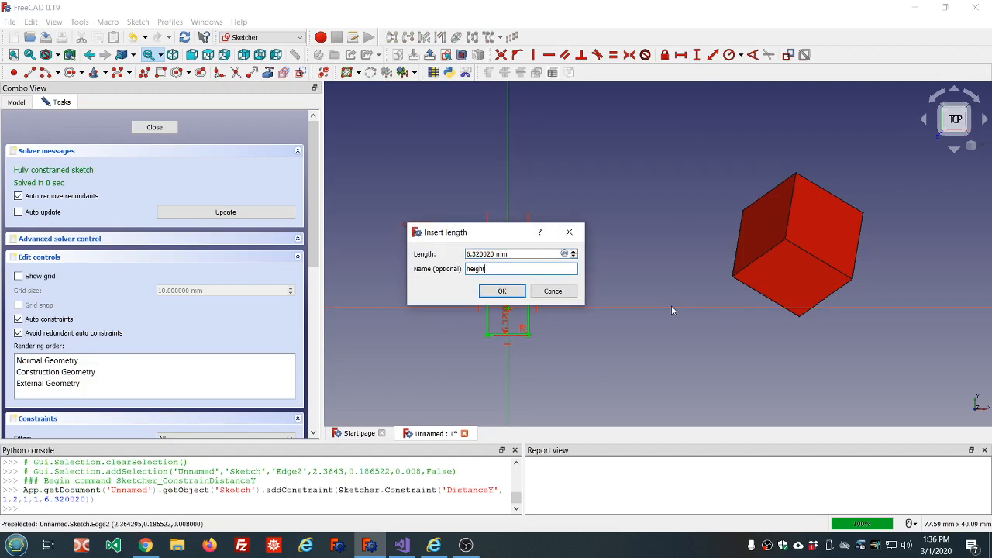
left_click(518, 294)
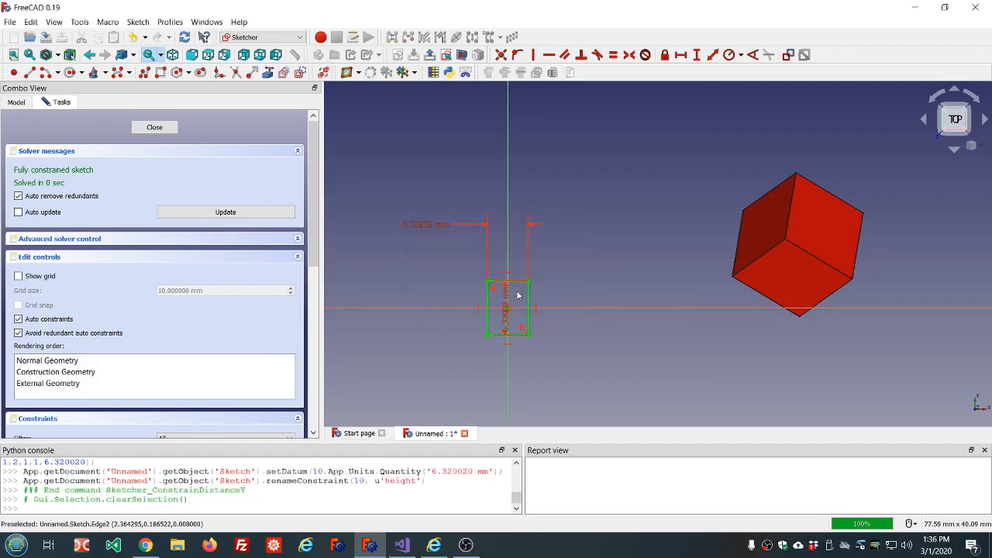
left_click(154, 127)
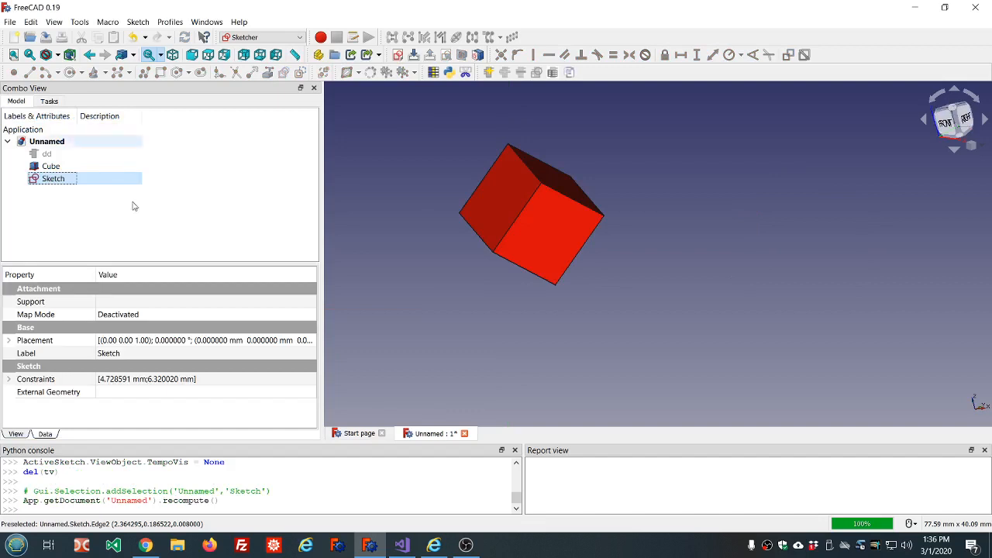
Hide the Cube so that only the sketch remains in the 3D view
left_click(111, 226)
left_click(68, 170)
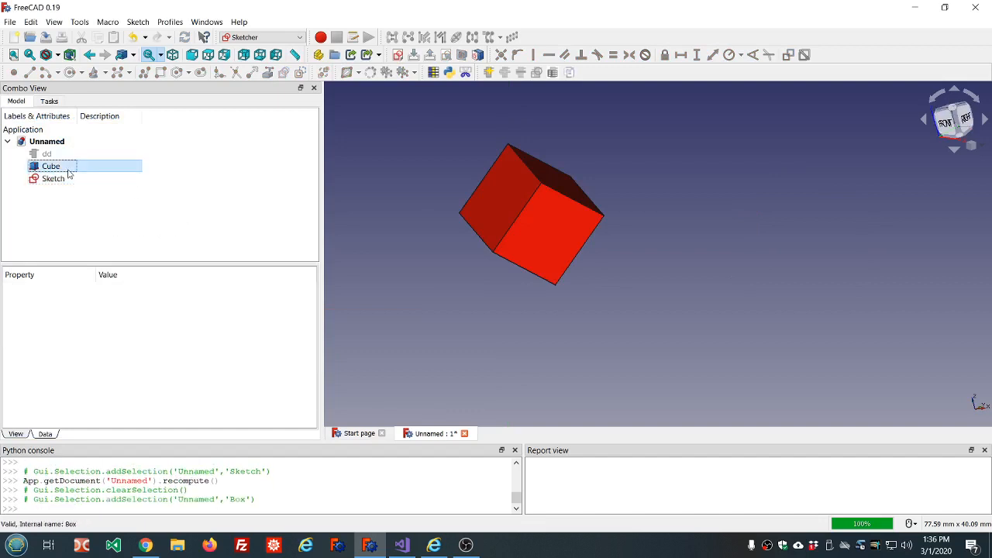
key("space")
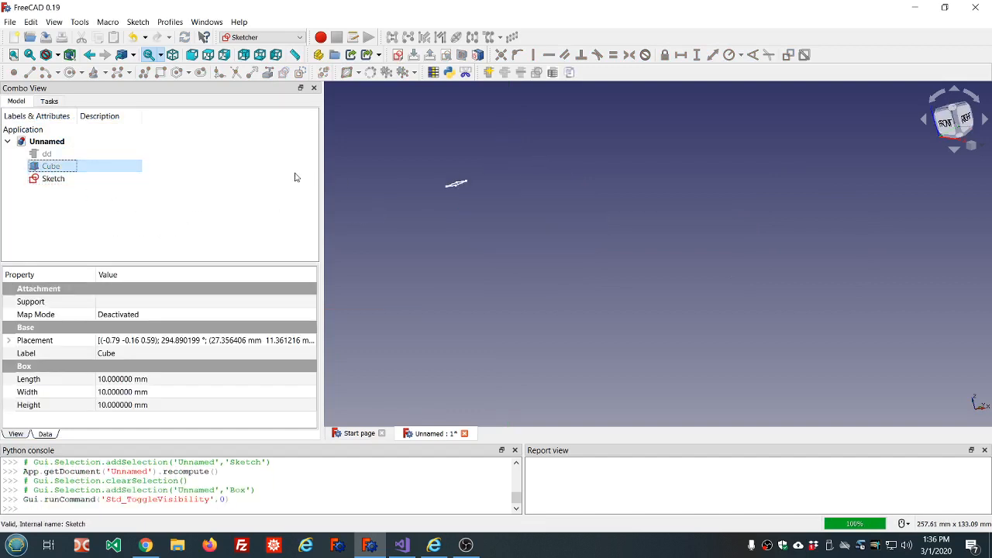
Import the named constraints from Sketch into dd, accepting the option "Do the import, I know what I'm doing"
left_click(78, 178)
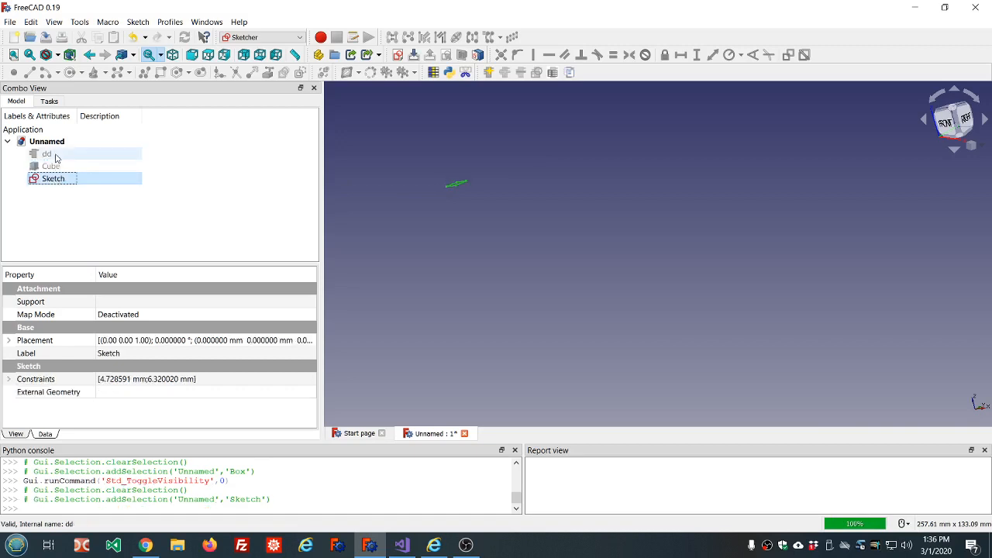
left_click(48, 155, "ctrl")
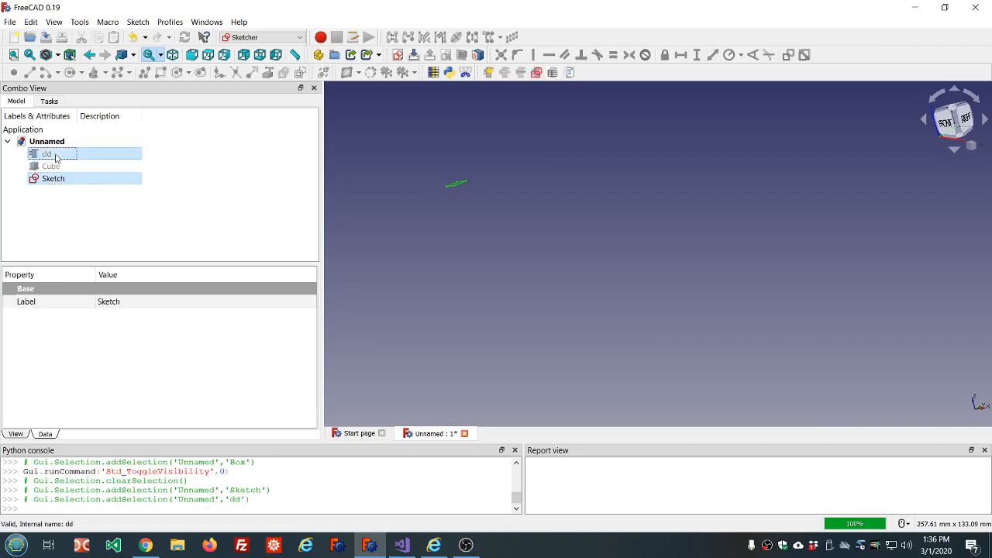
left_click(535, 72)
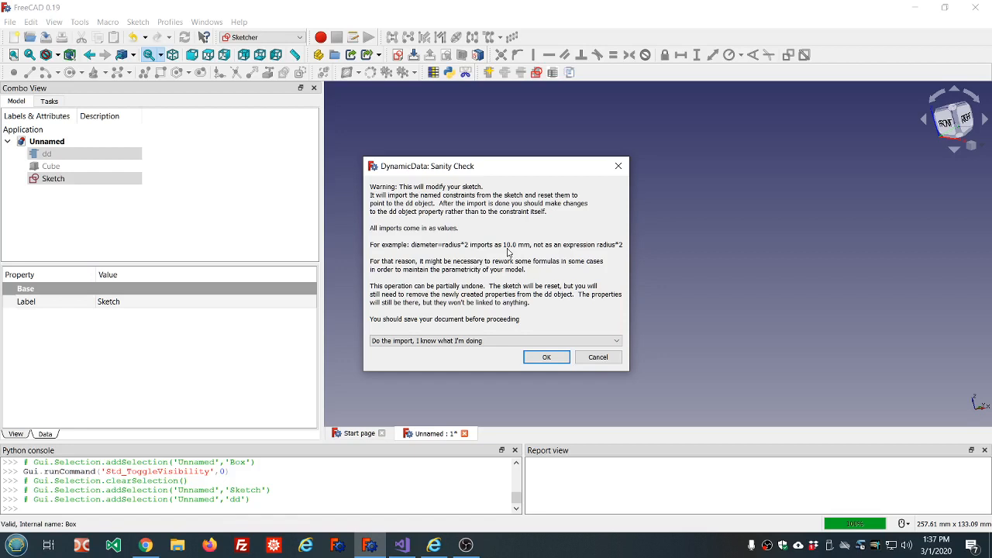
left_click(542, 360)
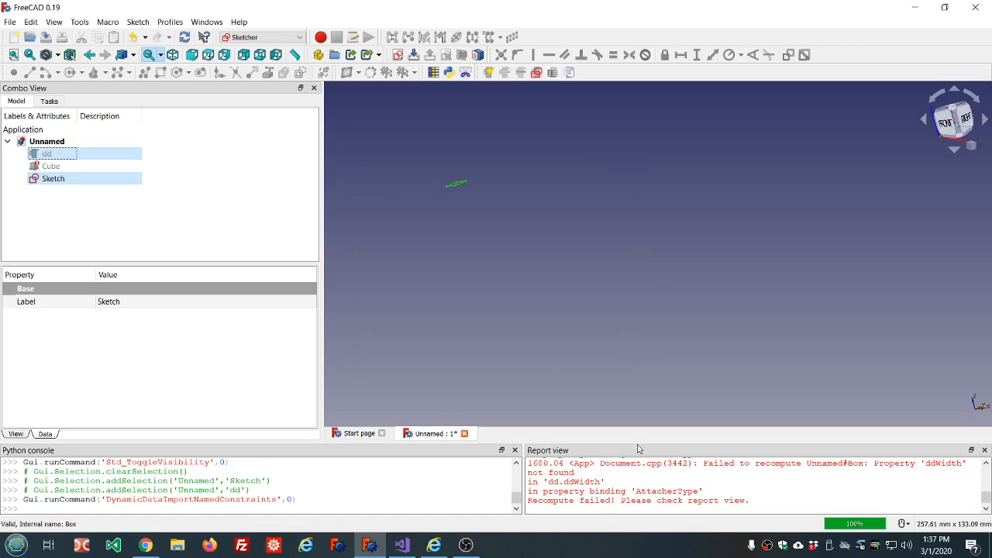
Delete the Cube from the document and clear the messages in an enlarged Report view
left_click_drag(636, 444, 632, 333)
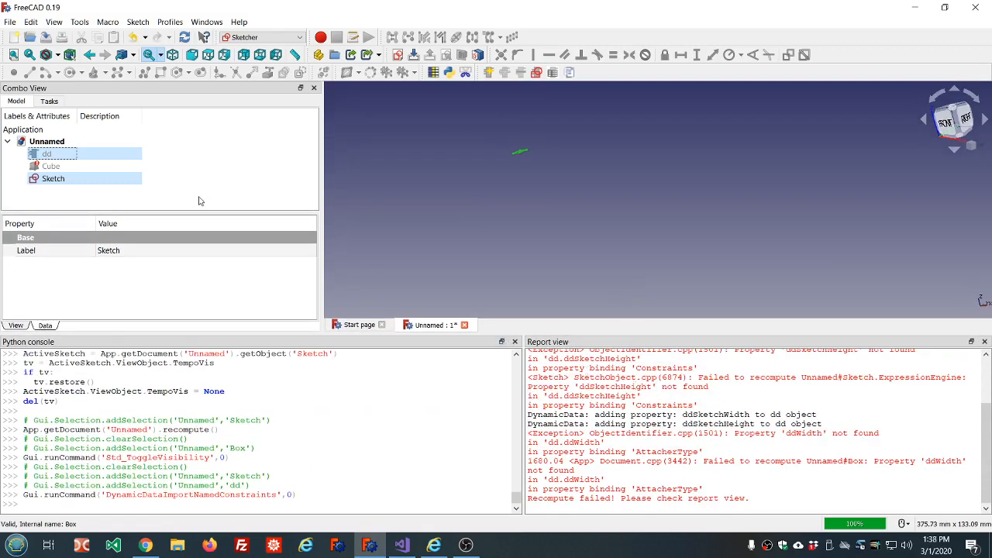
left_click(168, 180)
left_click(77, 168)
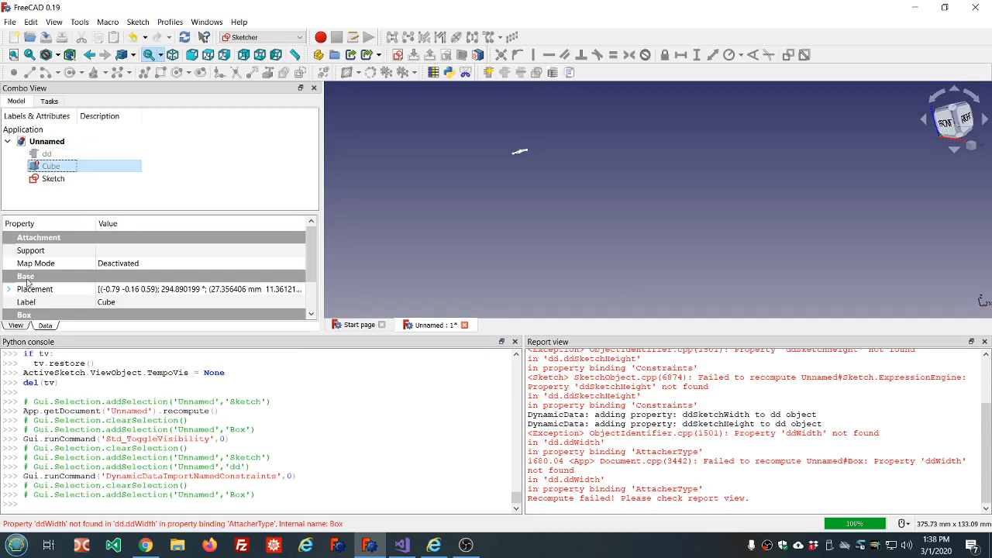
mouse_move(48, 173)
key("Delete")
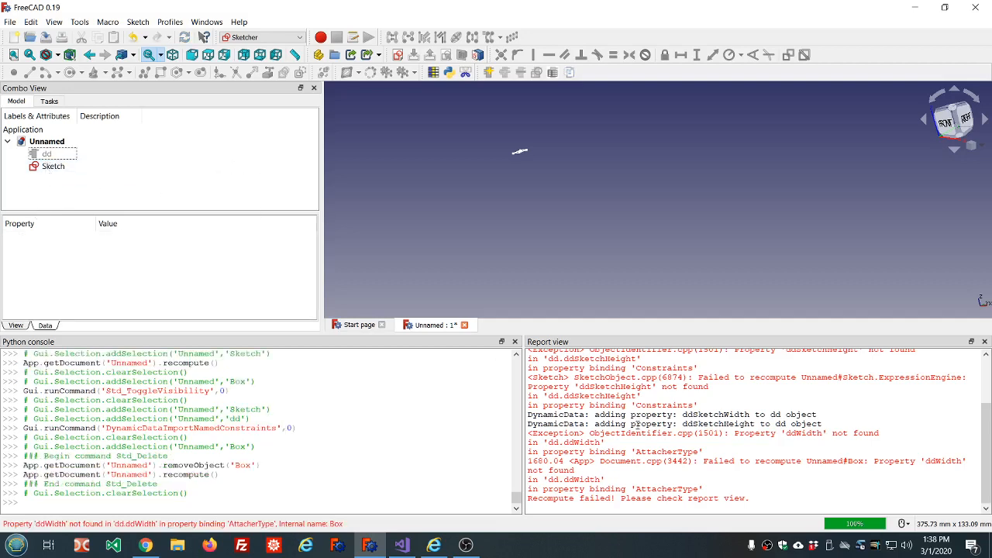
right_click(637, 424)
left_click(659, 479)
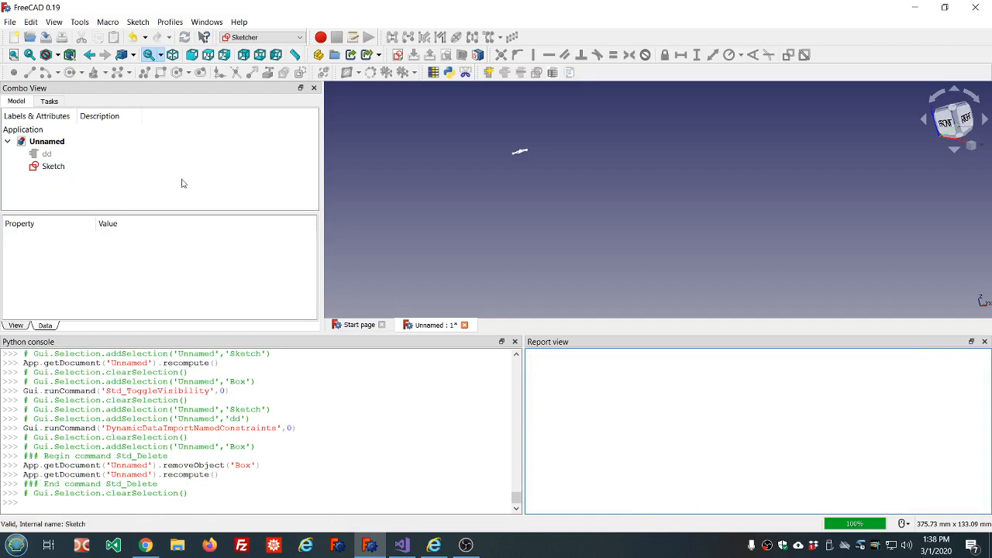
Generate the document's dependency graph, examine how the Sketch constraints link to the dd properties, and close the graph
left_click(62, 154)
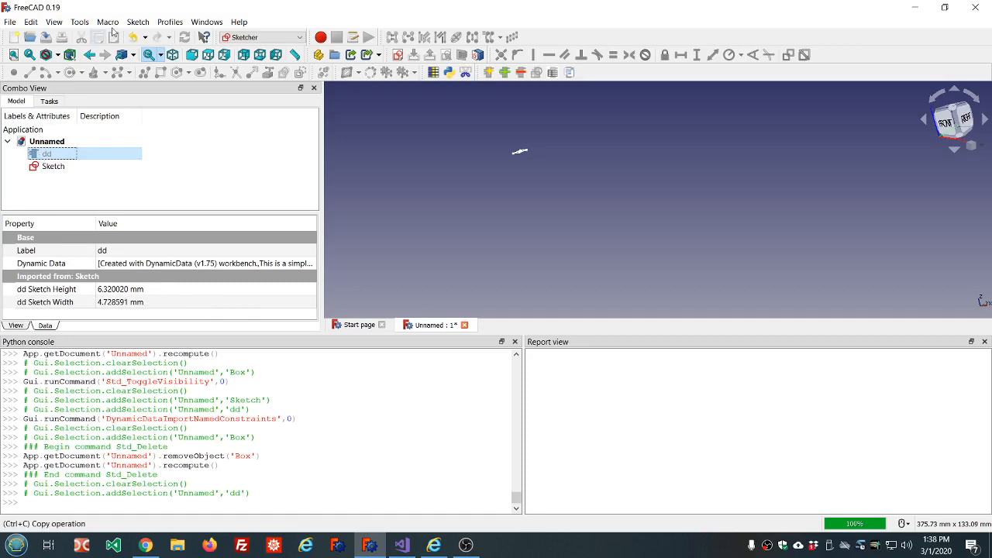
left_click(80, 22)
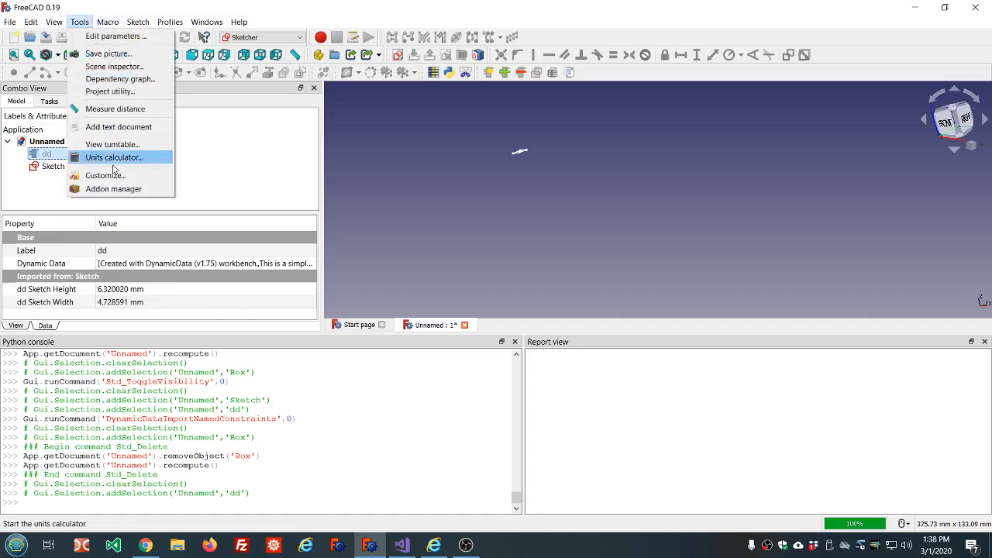
left_click(117, 79)
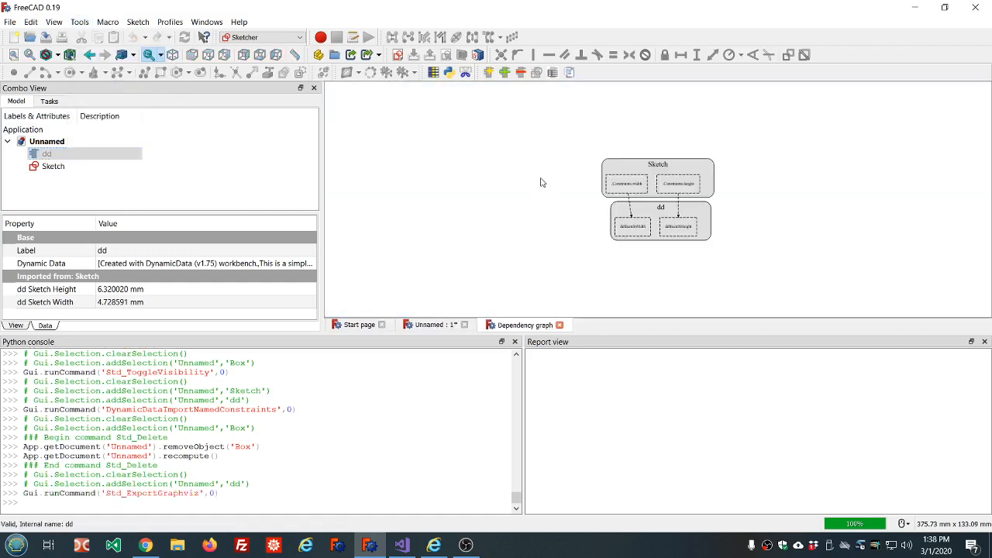
scroll(635, 188, "up", 5)
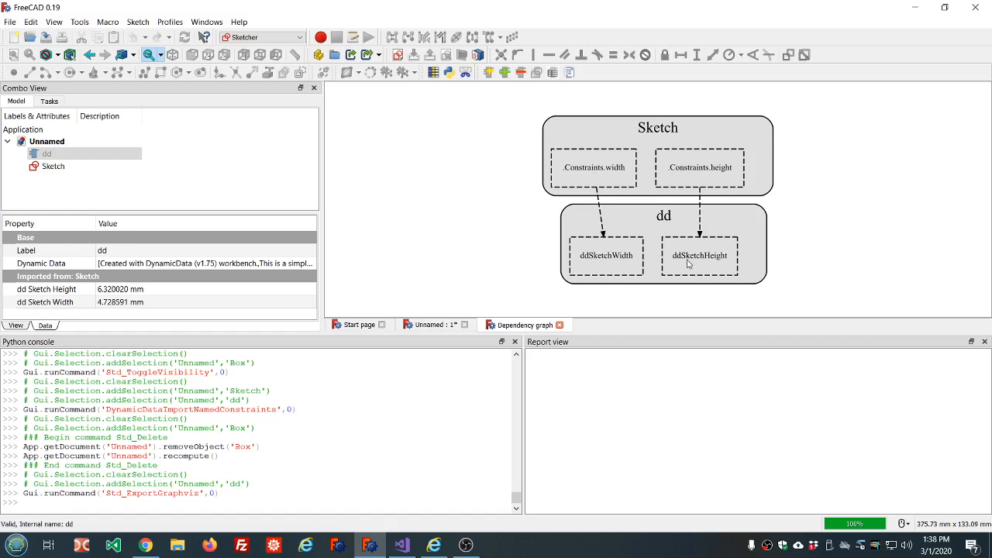
left_click(559, 325)
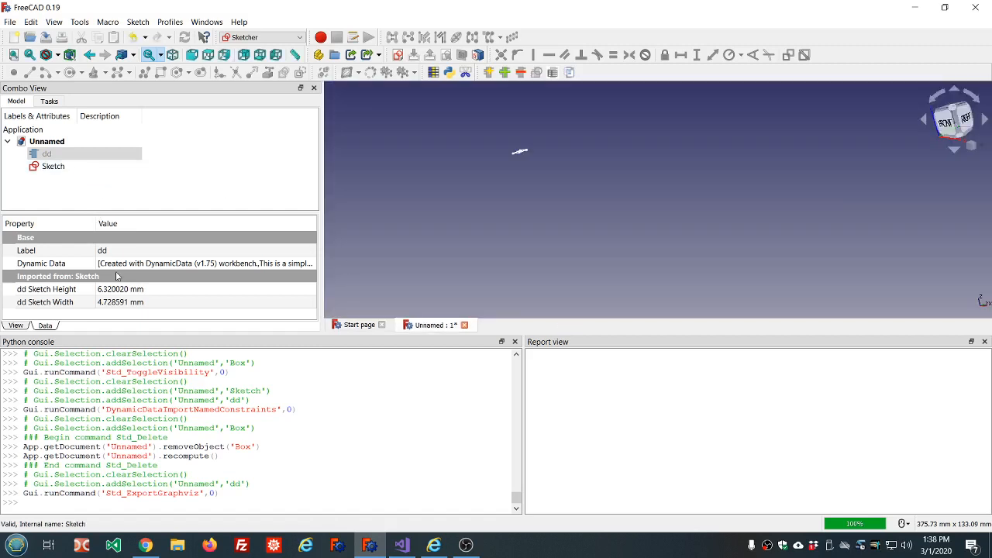
Increase dd's Sketch Height to 10.32 mm and its Sketch Width to 16.7286 mm, and check the rectangle in the 3D view
left_click(158, 289)
scroll(157, 289, "up", 4)
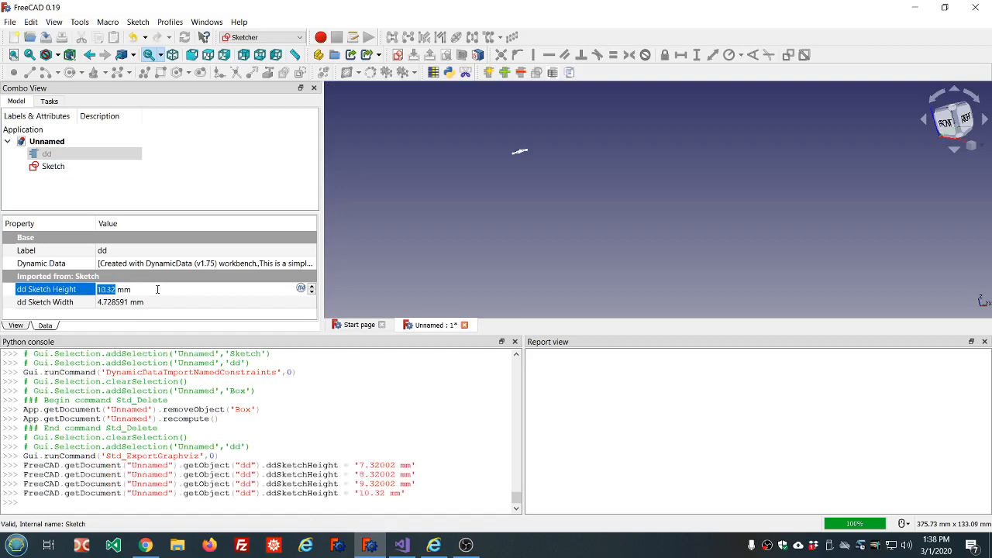
left_click(159, 302)
scroll(159, 302, "up", 12)
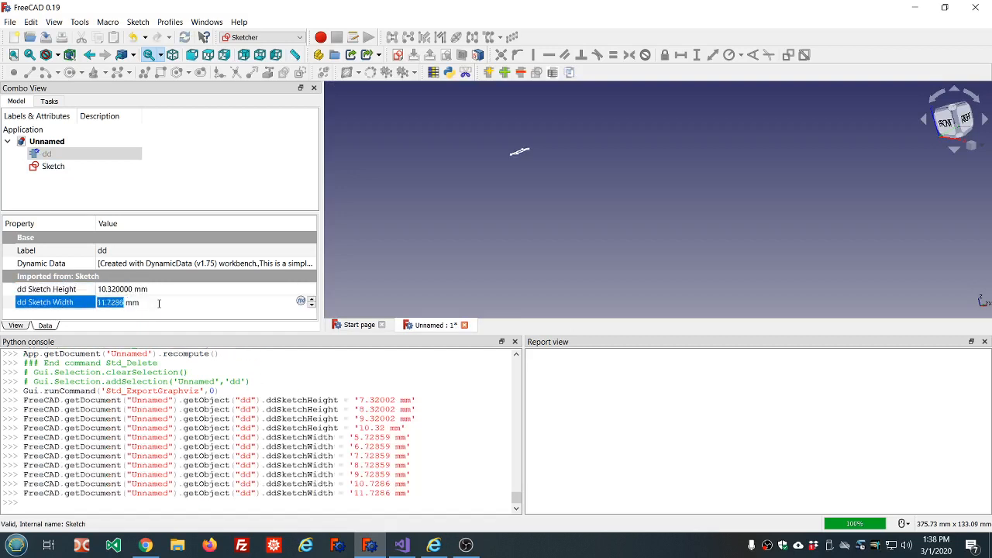
left_click(197, 203)
middle_click_drag(458, 165, 466, 193)
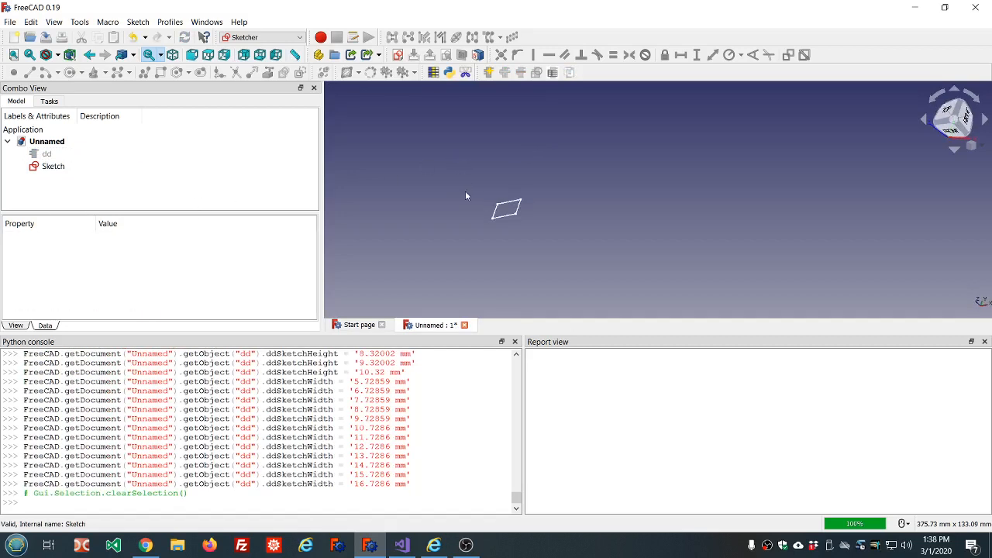
scroll(525, 221, "up", 4)
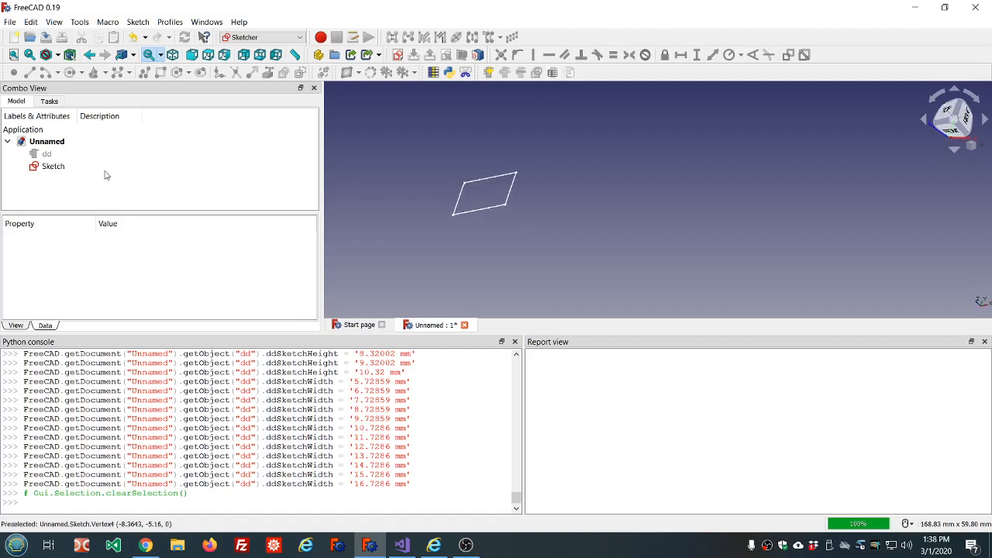
Switch to the Part workbench and extrude Sketch 10 mm along its normal
left_click(257, 38)
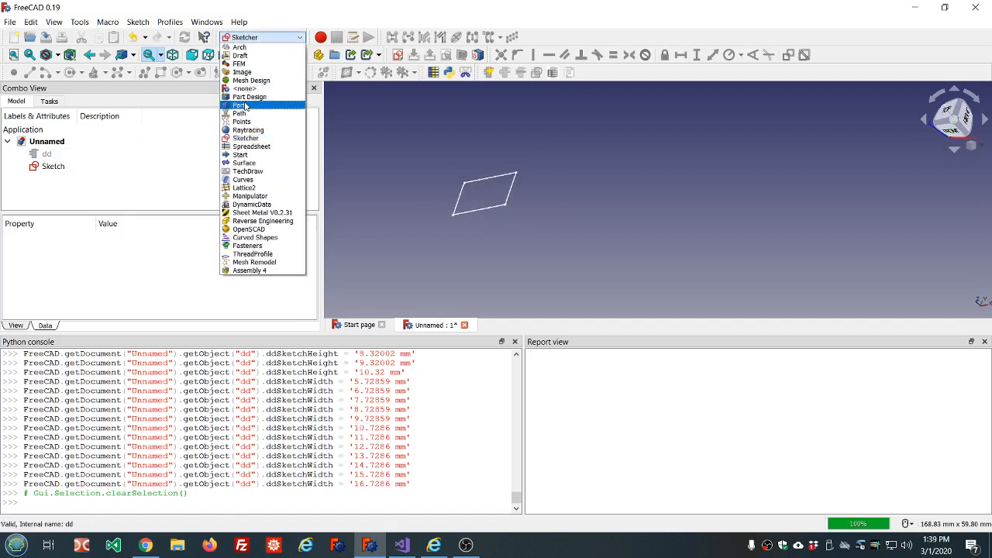
left_click(240, 101)
left_click(67, 153)
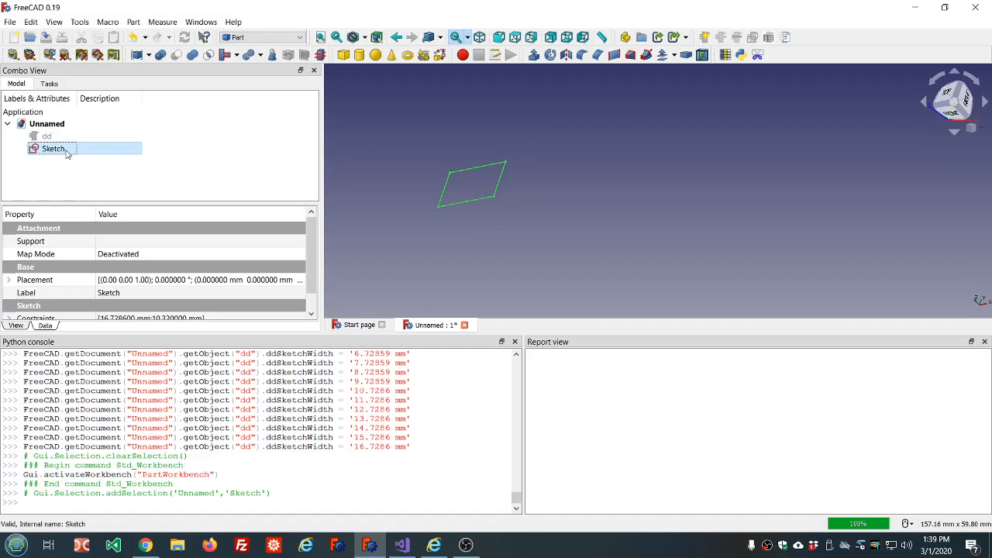
left_click(535, 54)
left_click(220, 113)
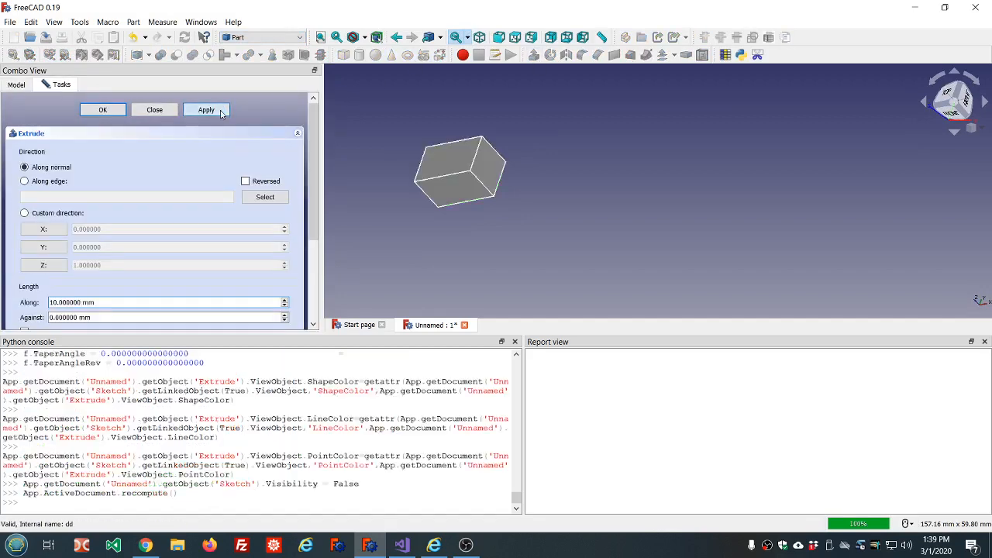
left_click(145, 112)
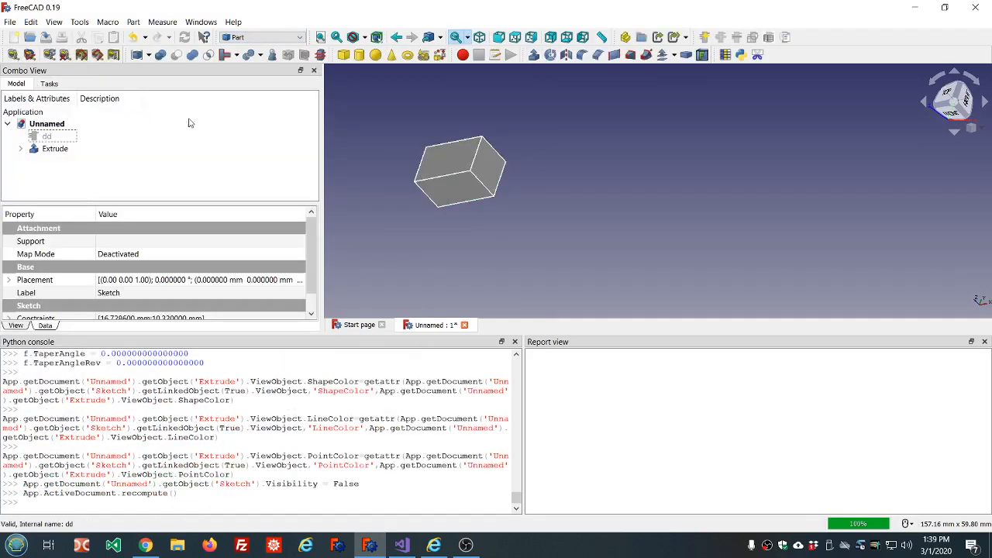
Set dd's Sketch Height to 15 mm and its Sketch Width to 20 mm to resize the extruded block
left_click(45, 136)
left_click(186, 279)
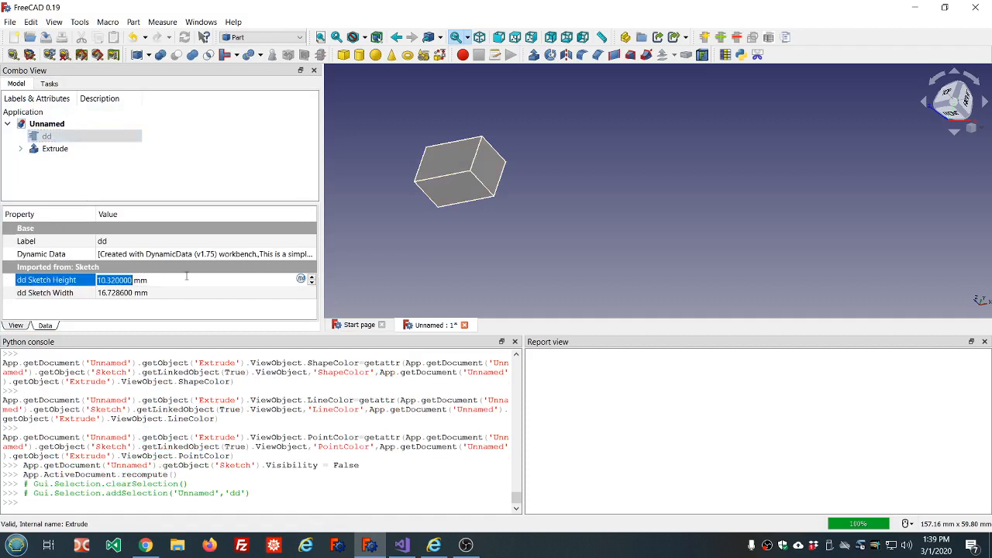
scroll(186, 279, "up", 5)
type("15")
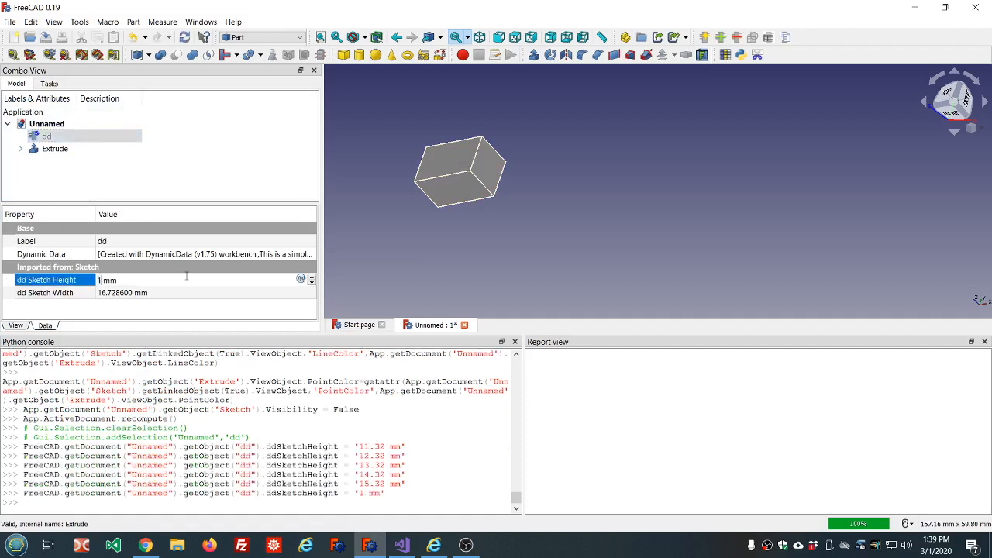
left_click(172, 293)
type("20")
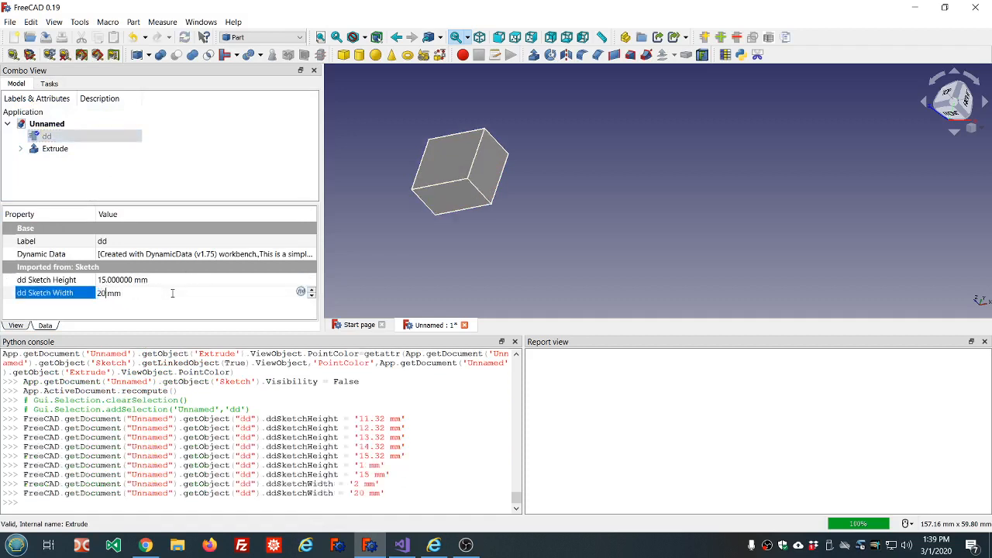
left_click(186, 280)
left_click(204, 149)
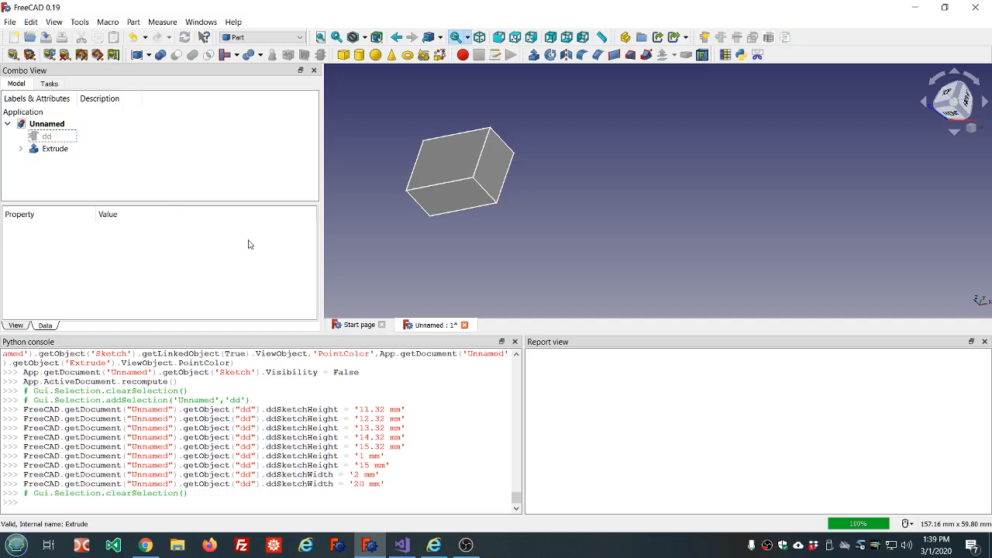
Edit the sketch under Extrude, move the height and width dimension labels clear of the rectangle, and close the sketch
left_click(21, 149)
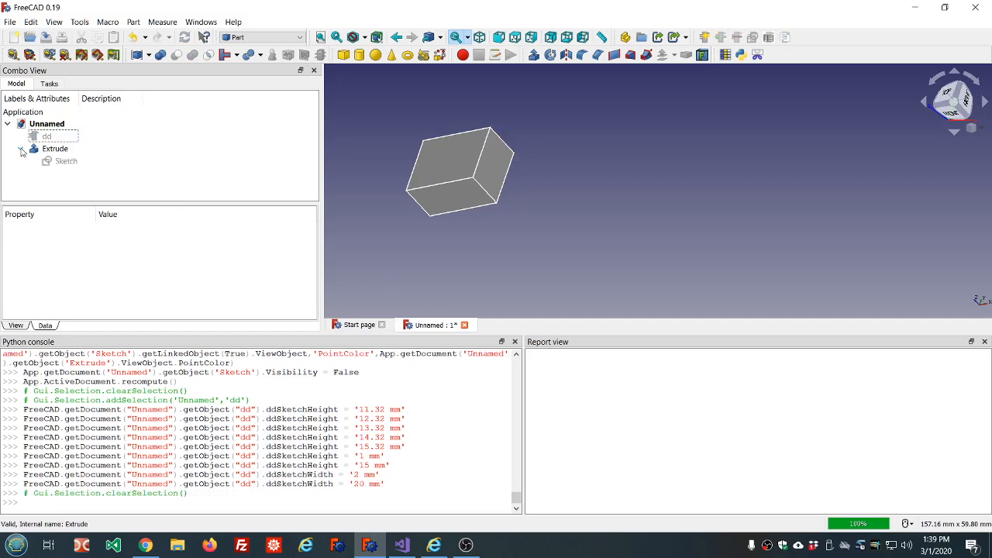
double_click(62, 161)
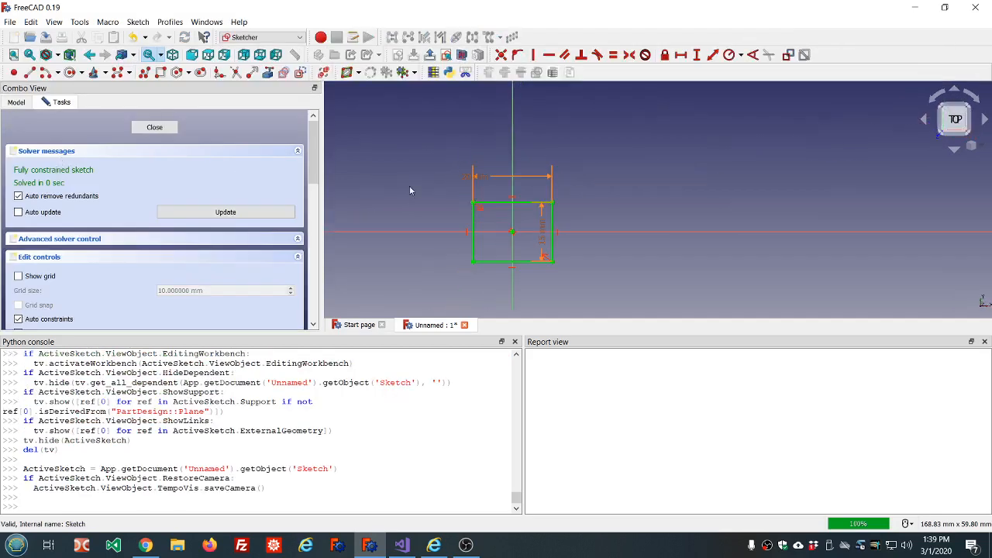
scroll(503, 211, "up", 2)
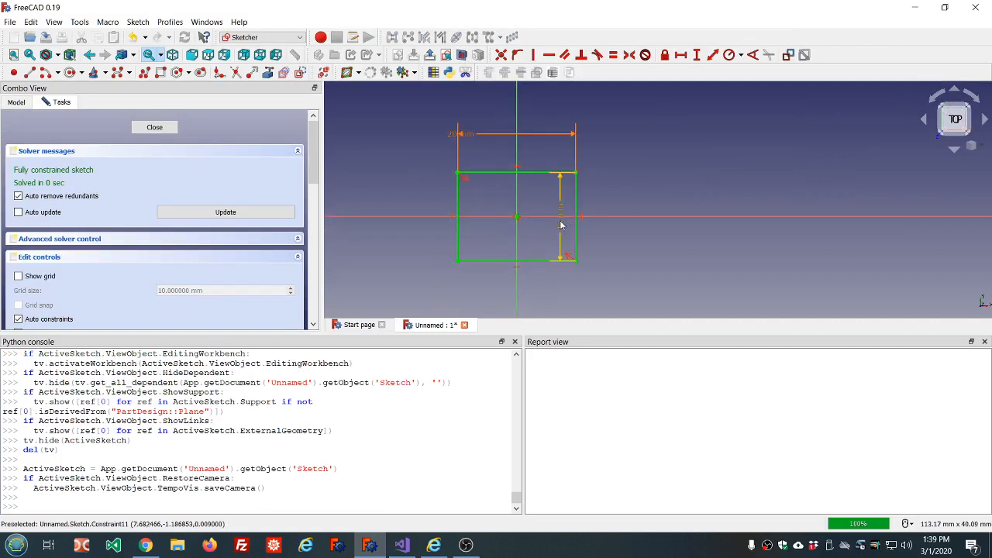
left_click_drag(561, 224, 627, 230)
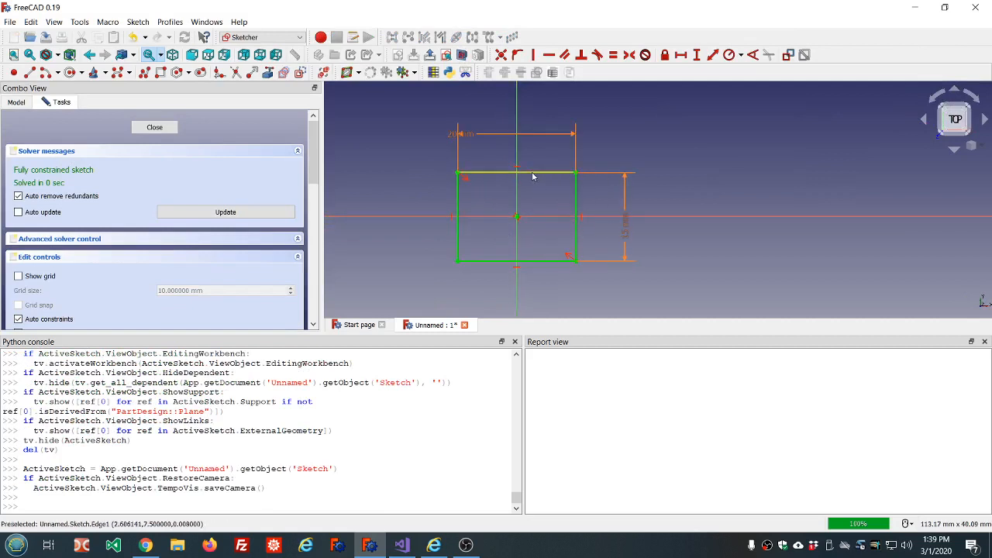
left_click_drag(473, 142, 508, 130)
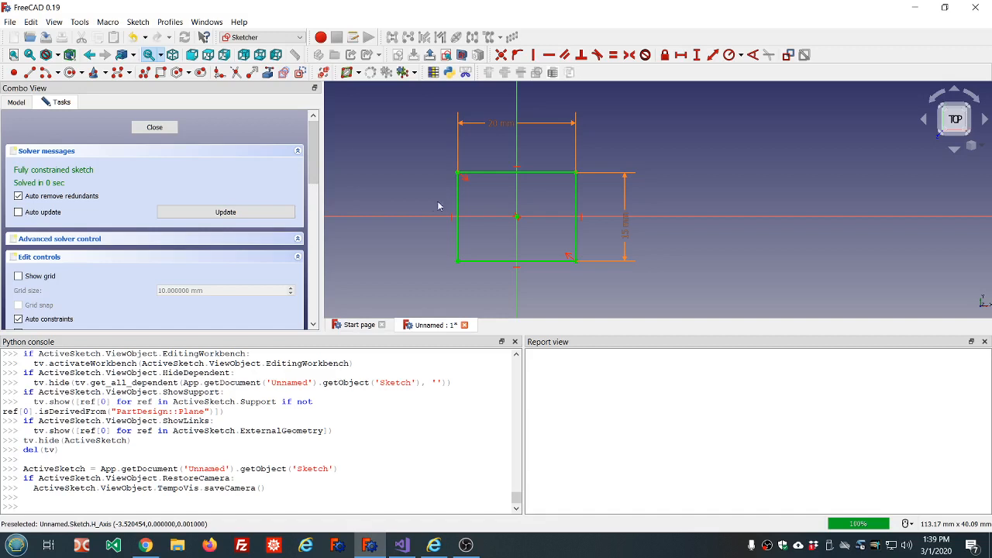
left_click(154, 128)
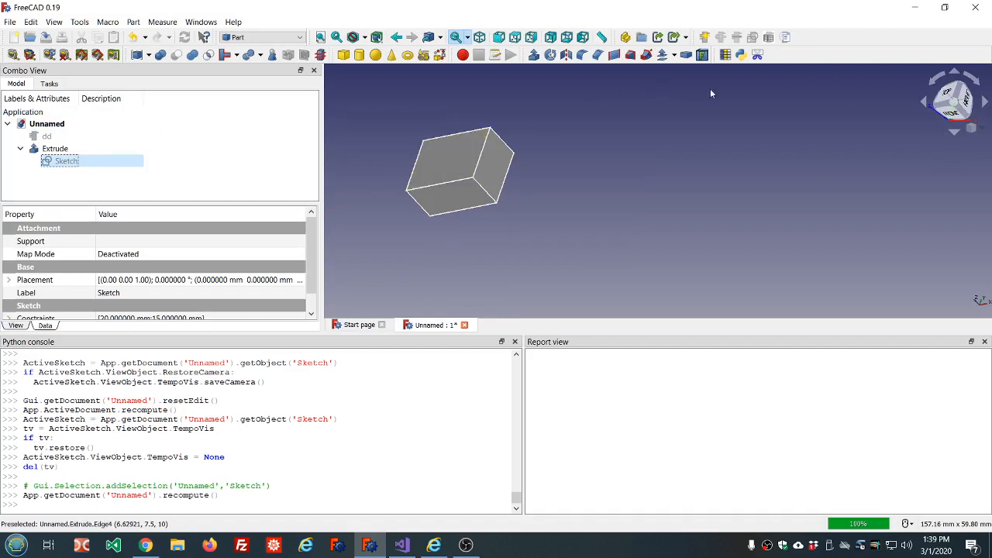
Close the current document, discarding its changes, and create a new empty document
left_click(465, 325)
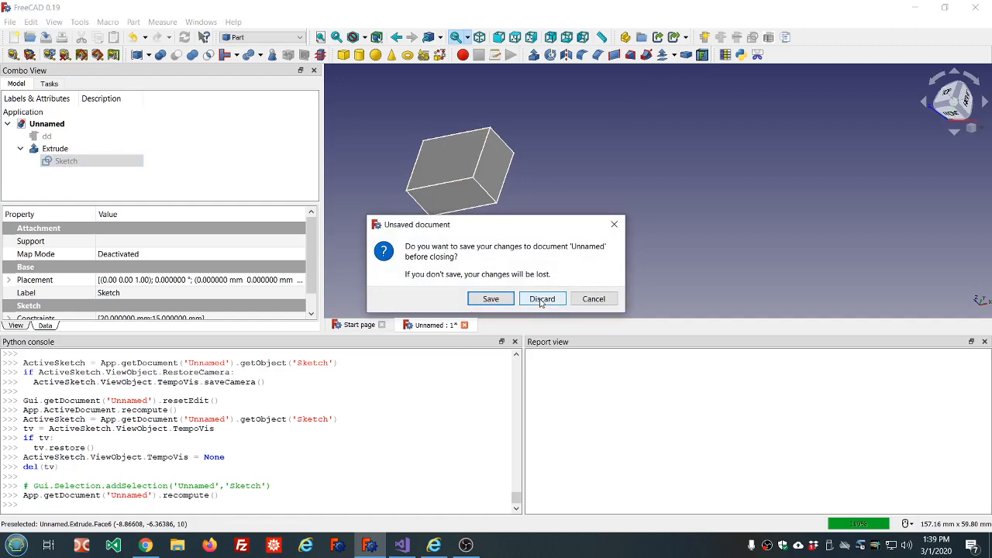
left_click(542, 299)
left_click(411, 175)
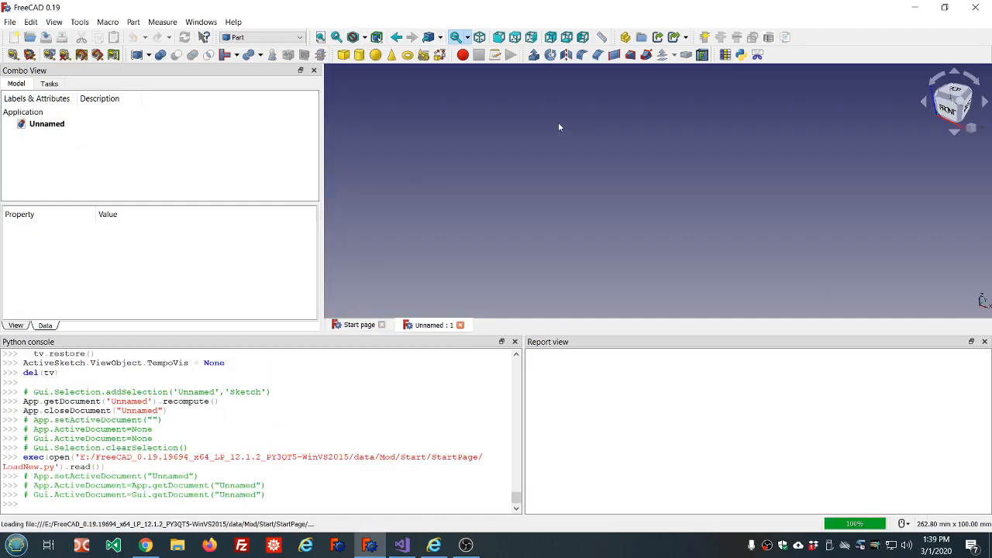
Run the EasyAlias macro to add the spreadsheet ss, and open the spreadsheet for editing
left_click(725, 55)
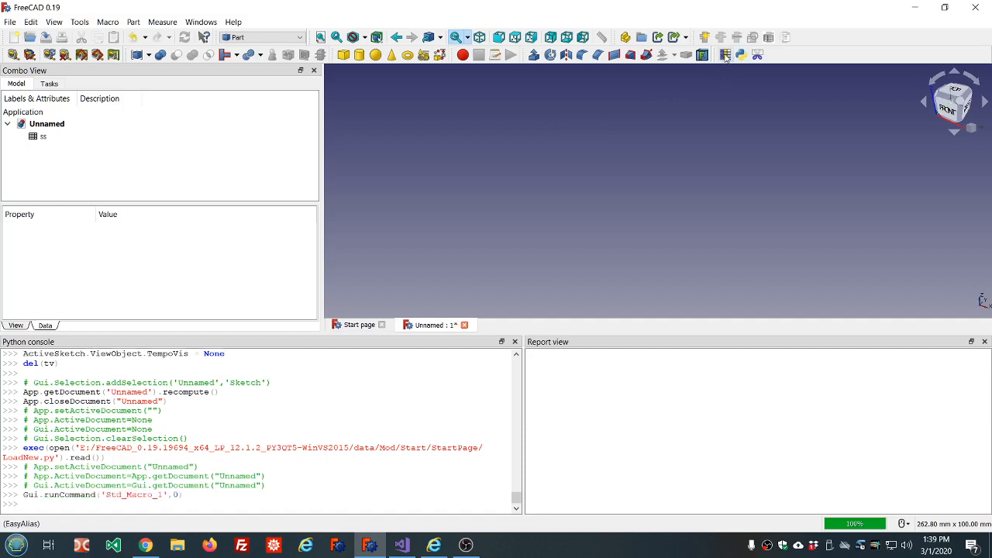
left_click(137, 138)
double_click(49, 141)
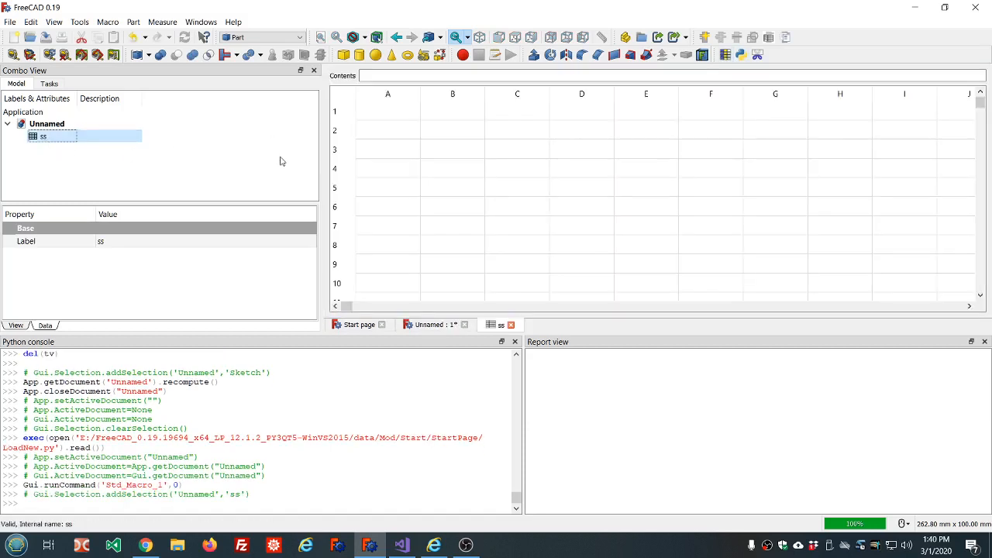
Enter the labels ss_width in A1 and ss_height in A2, and run EasyAlias on both cells to alias column B
left_click(385, 114)
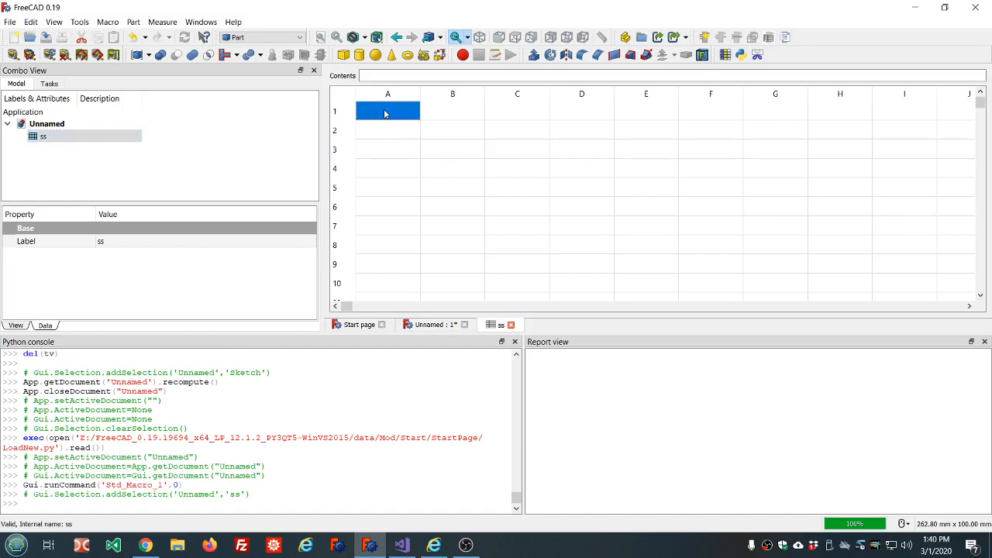
type("ss_")
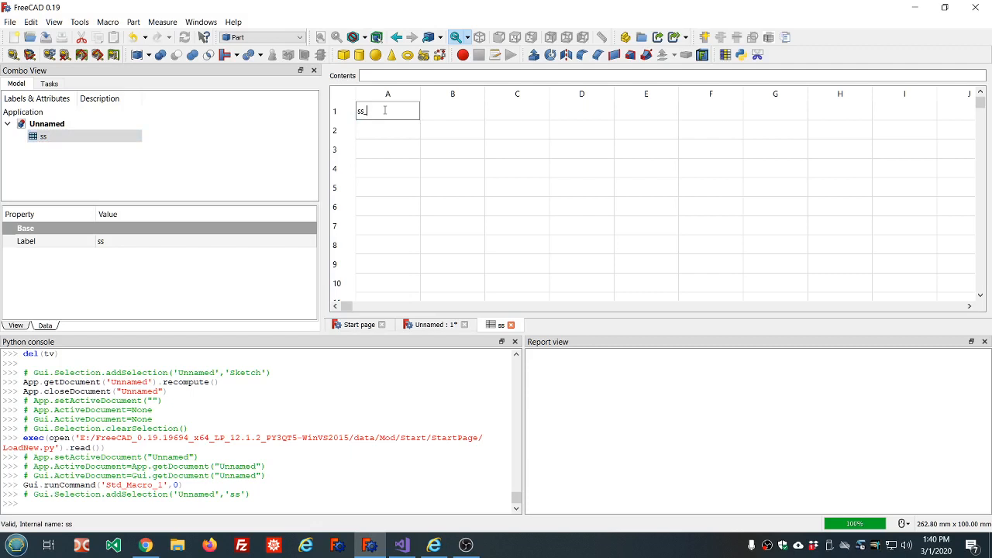
type("width")
key("Return")
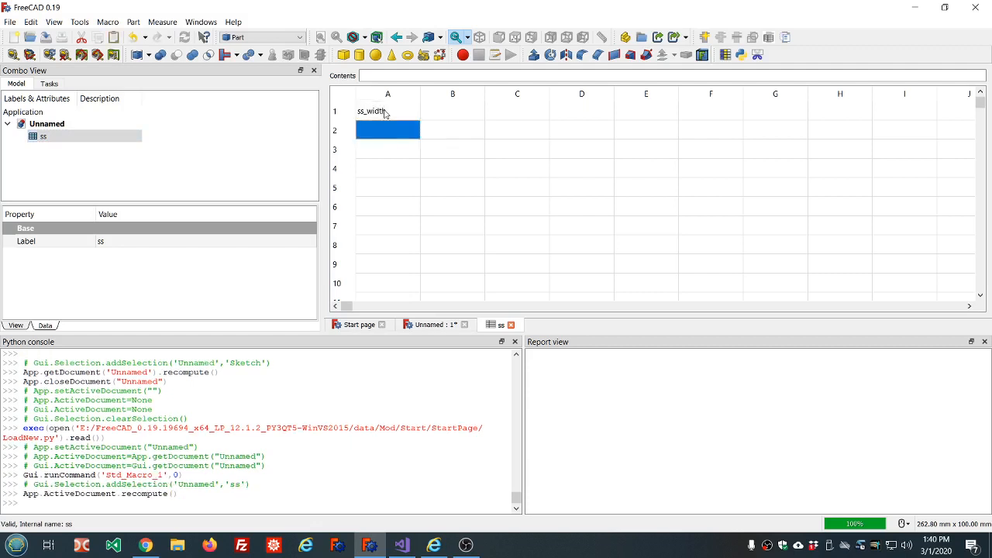
type("ss_height")
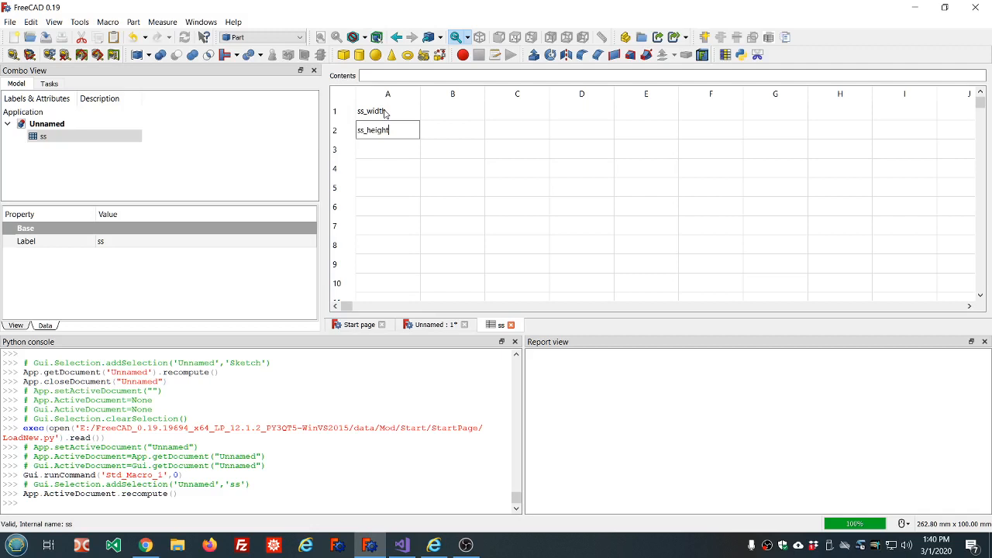
key("Return")
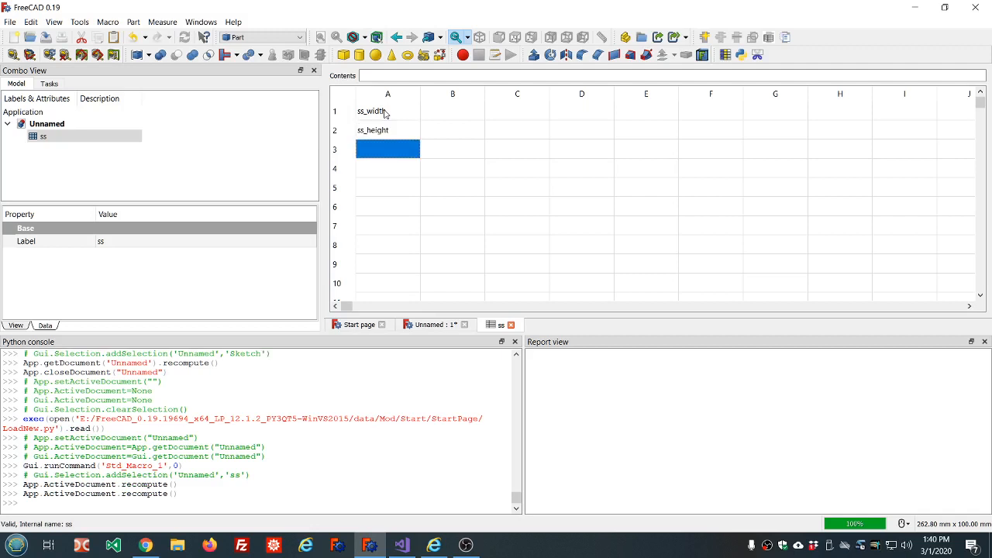
left_click_drag(386, 113, 387, 129)
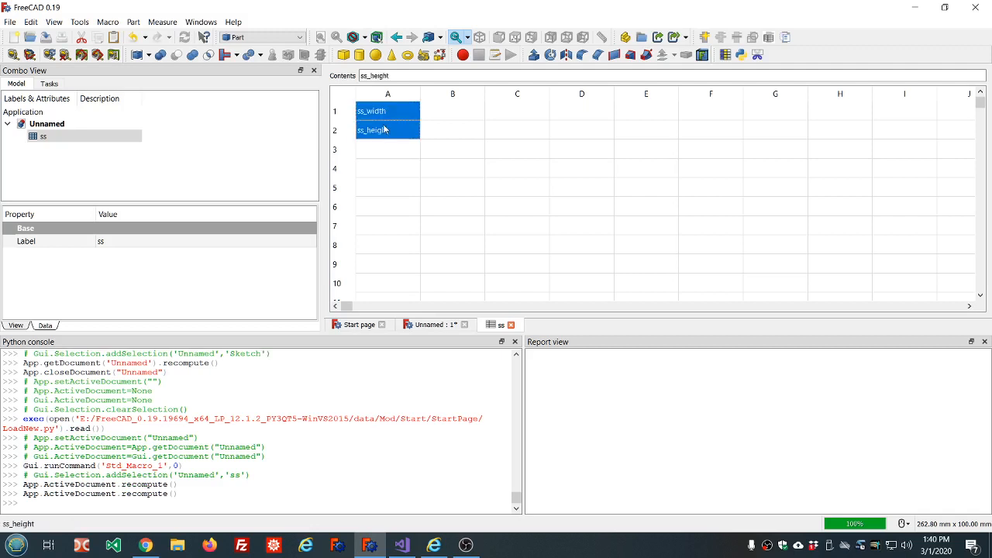
left_click(726, 55)
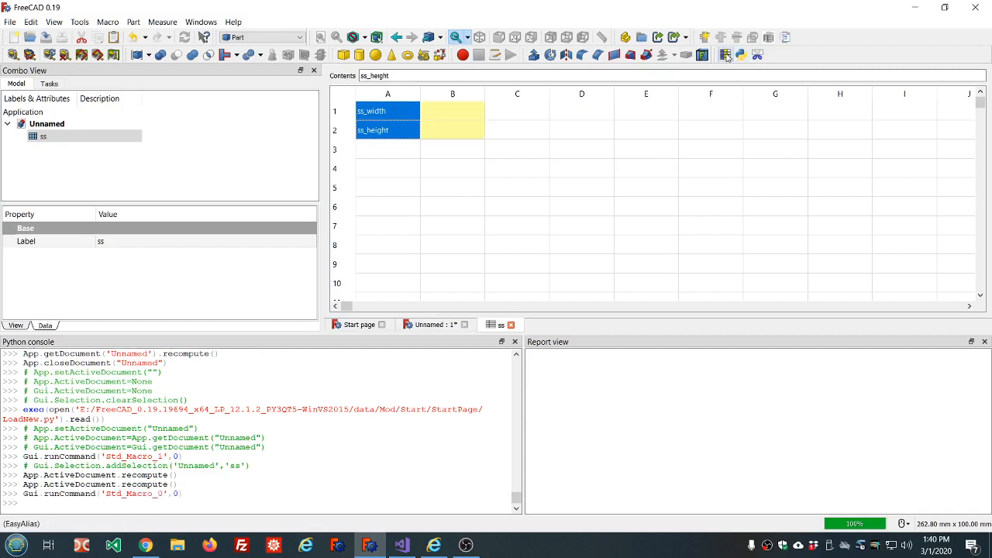
Enter 10 in B1 for ss_width and 20 in B2 for ss_height
left_click(439, 115)
type("10")
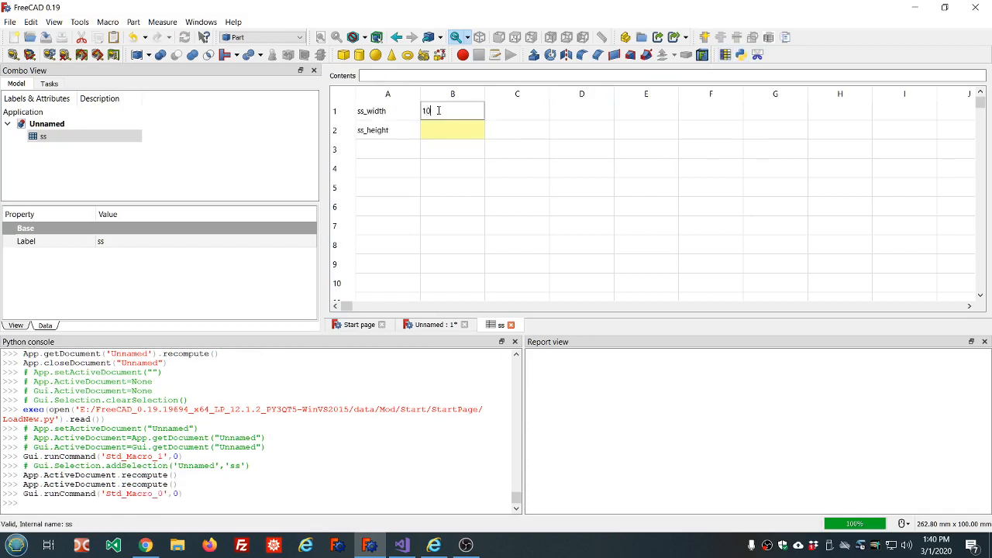
key("Return")
type("20")
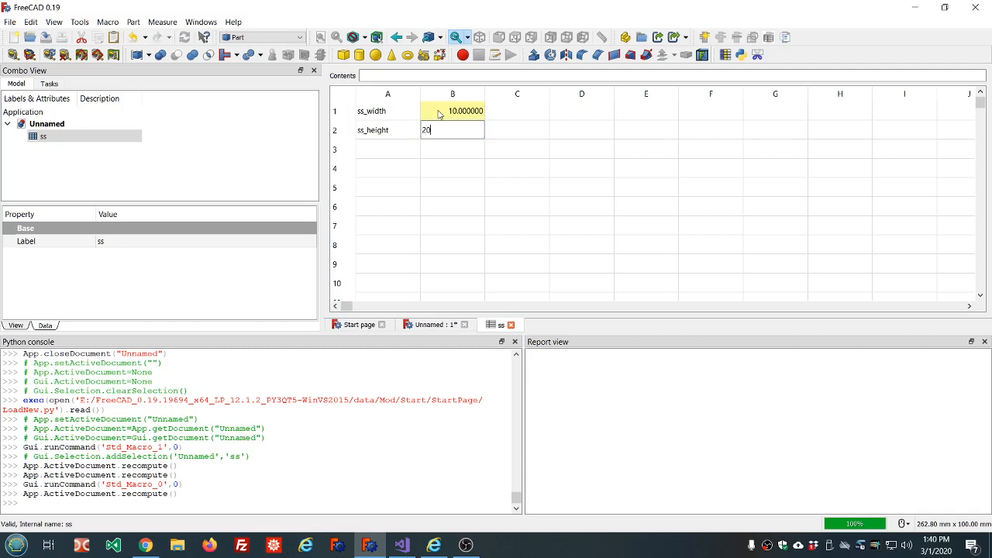
left_click(455, 147)
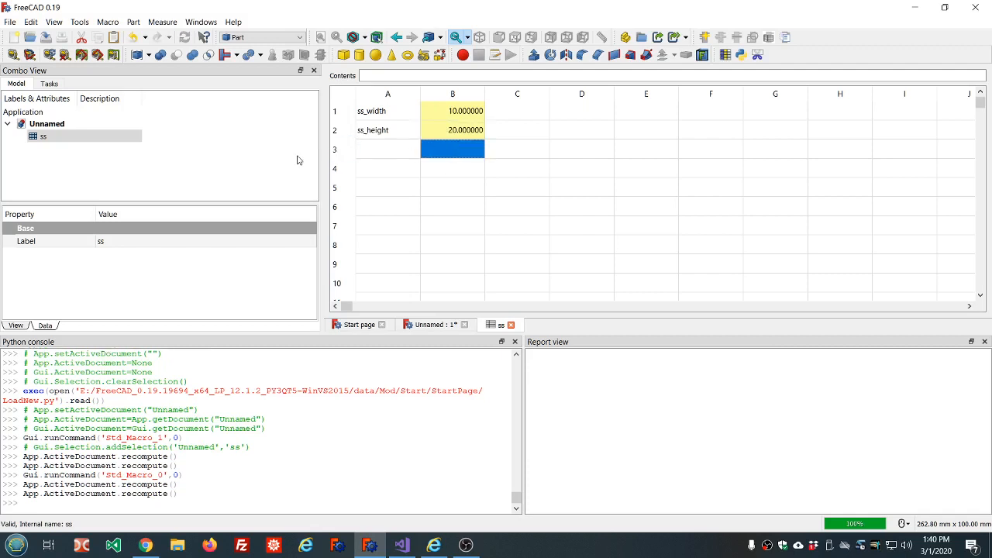
Return to the document's 3D view and add a Part cube
left_click(421, 326)
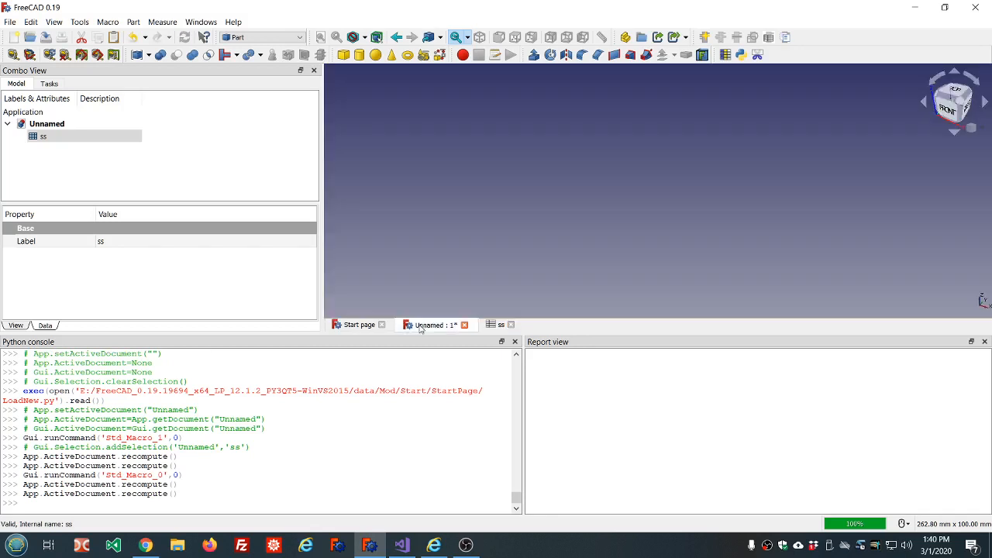
left_click(399, 196)
left_click(344, 55)
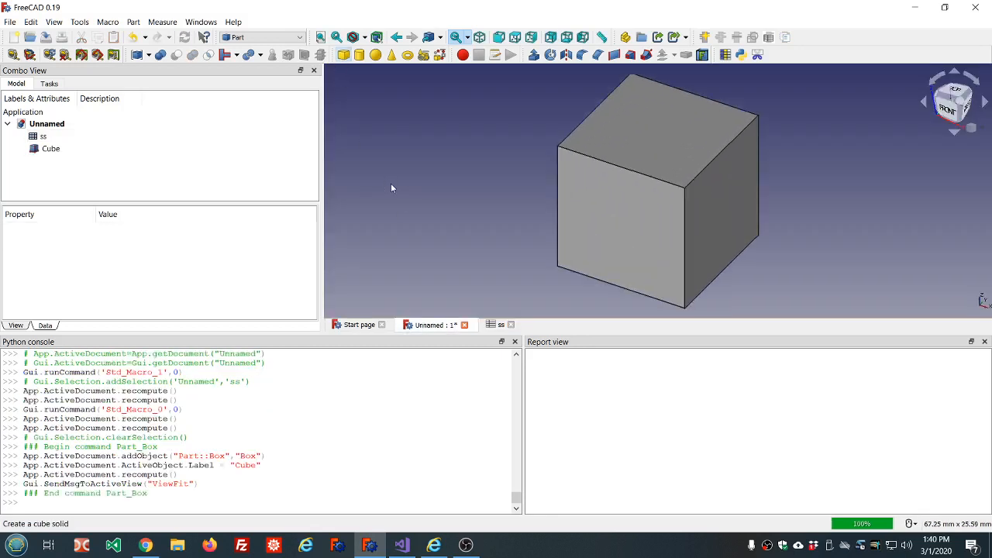
scroll(583, 200, "down", 3)
scroll(632, 208, "up", 4)
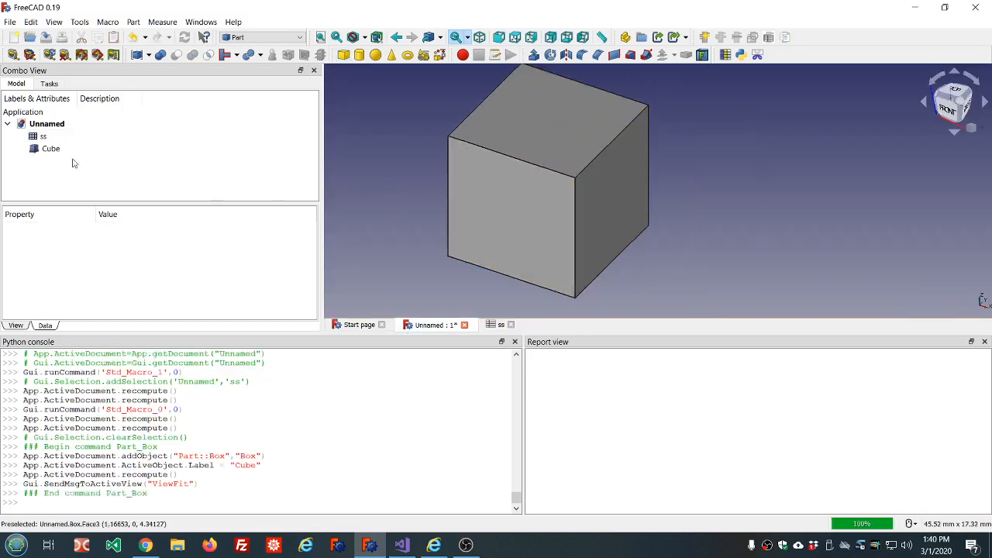
Bind the cube's Width to the spreadsheet alias with the expression ss.ss_width
left_click(46, 152)
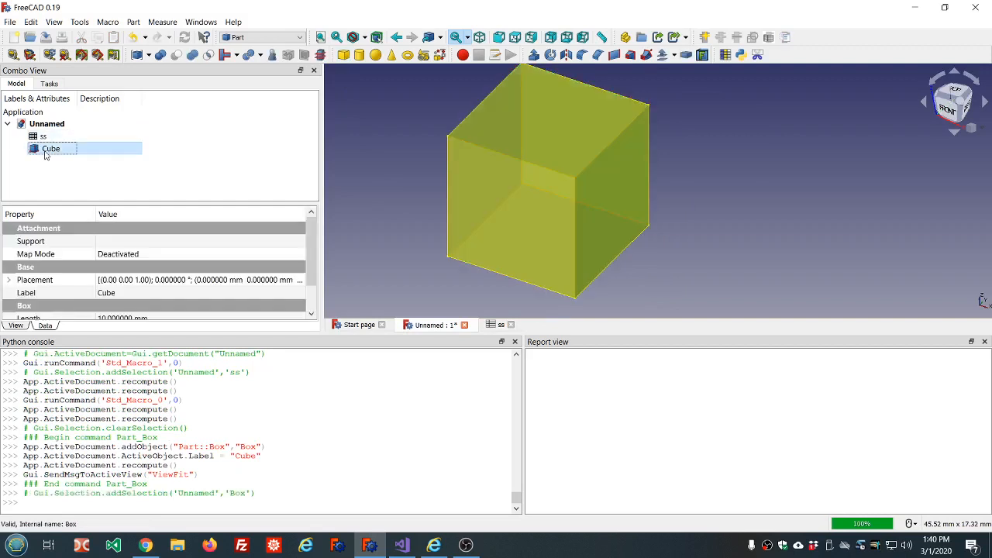
scroll(211, 287, "down", 1)
left_click(191, 287)
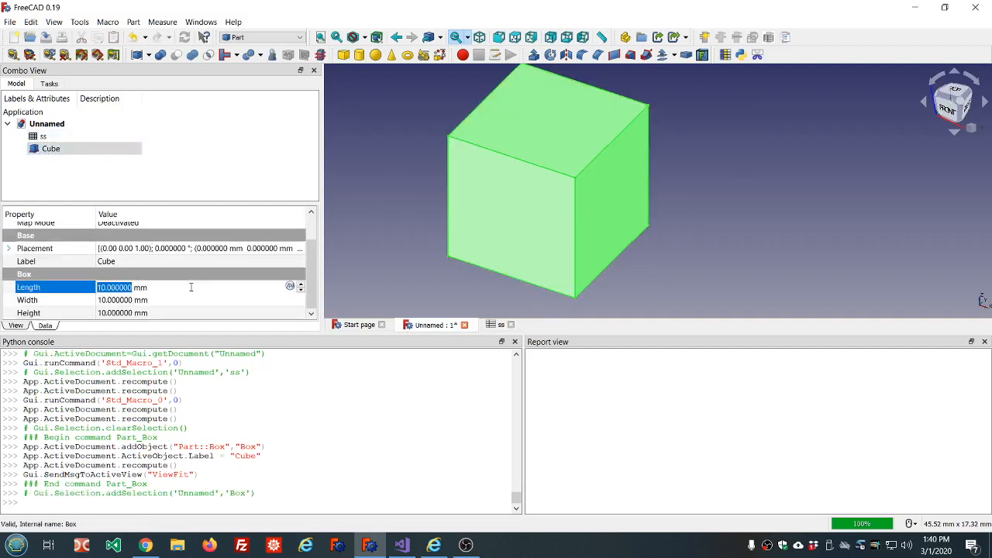
left_click(191, 299)
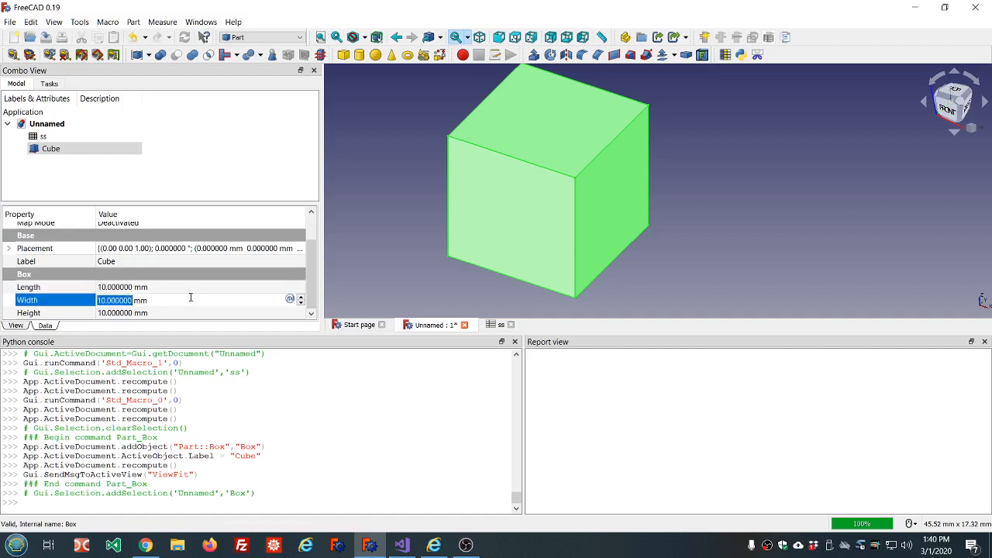
type("=ss.ss")
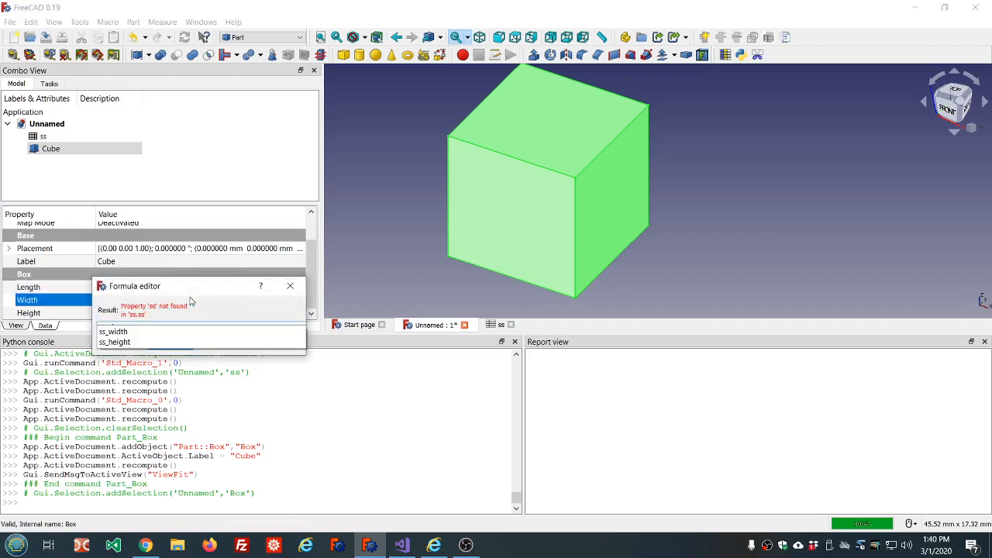
key("Down")
key("Return")
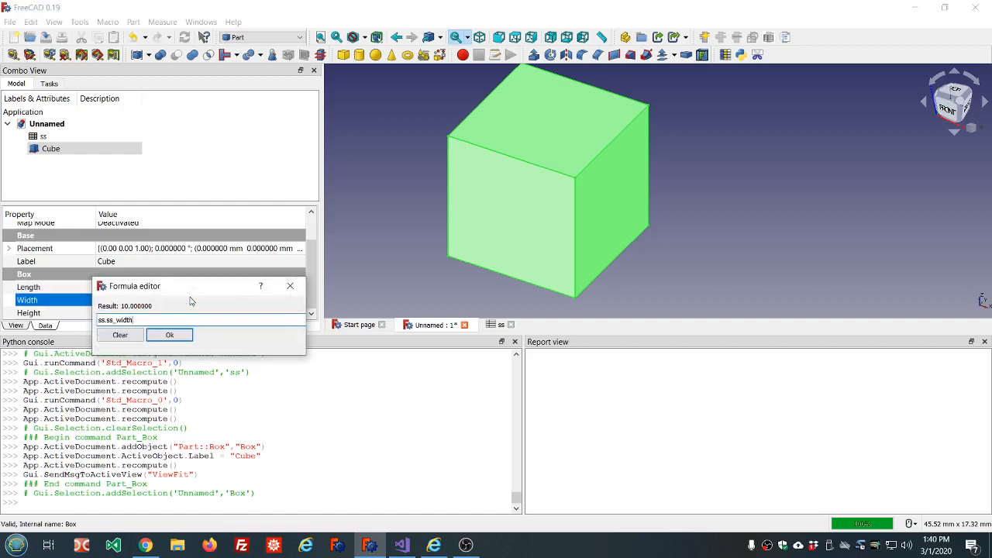
key("Return")
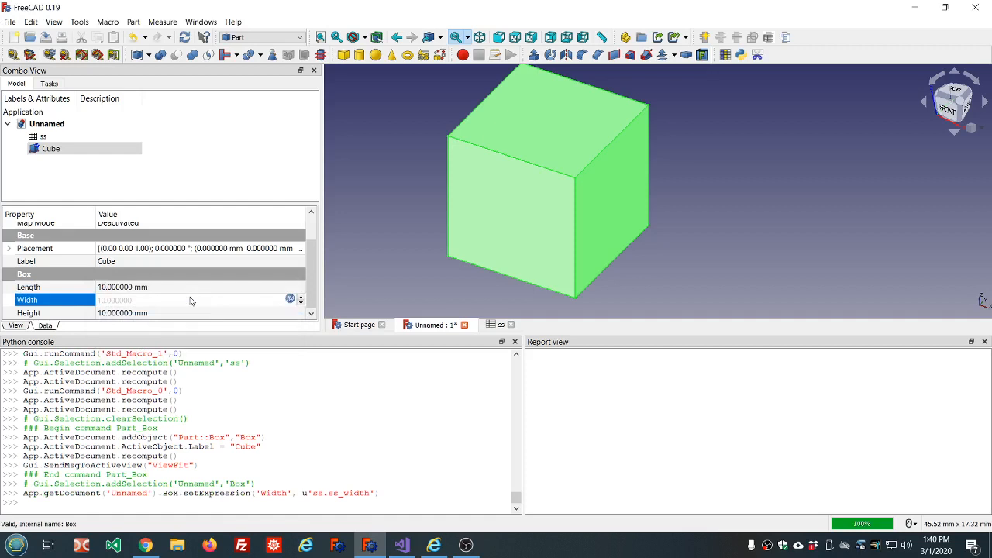
Bind the cube's Height to the spreadsheet alias with the expression ss.ss_height
left_click(112, 313)
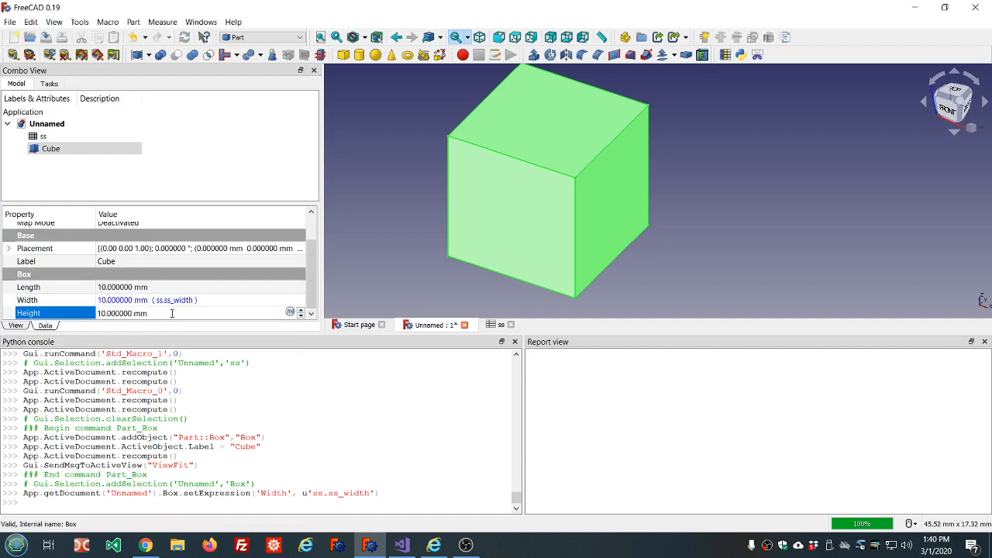
type("=")
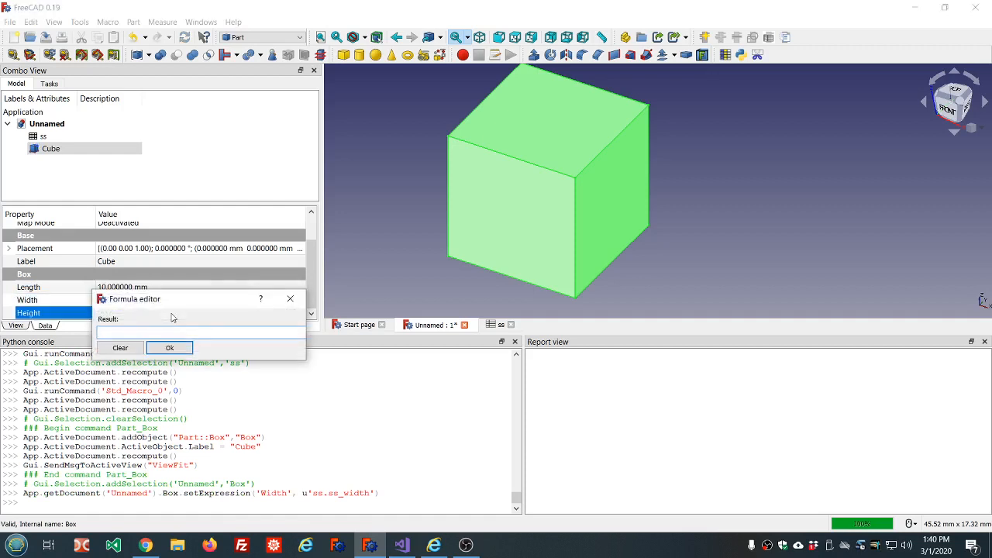
type("ss.ss_")
key("Down")
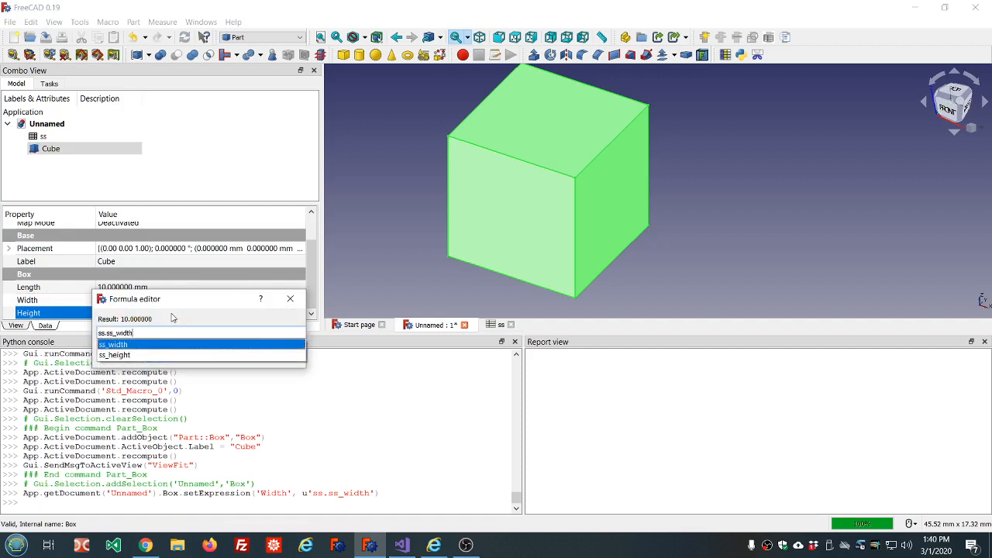
key("Down")
key("Return")
key("Return")
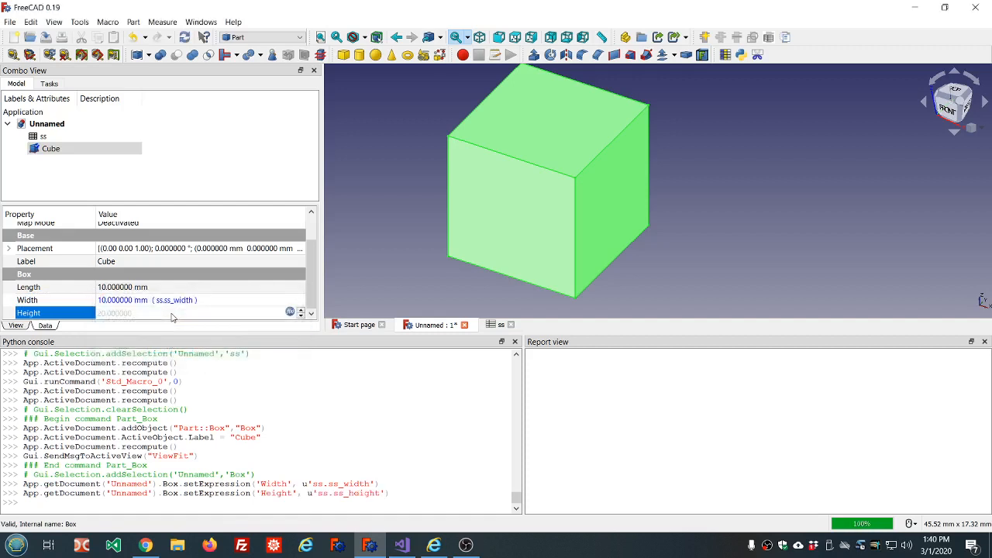
left_click(172, 185)
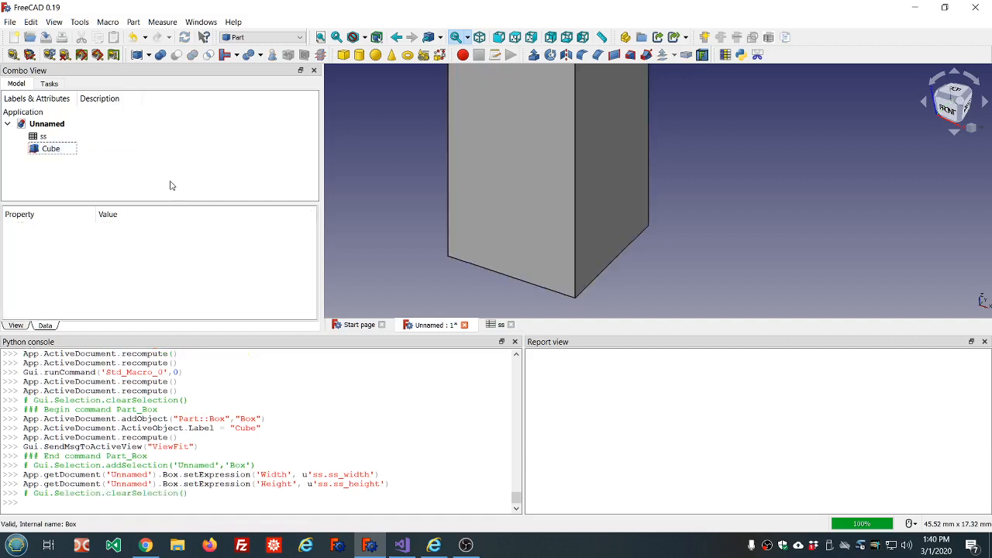
scroll(504, 199, "down", 5)
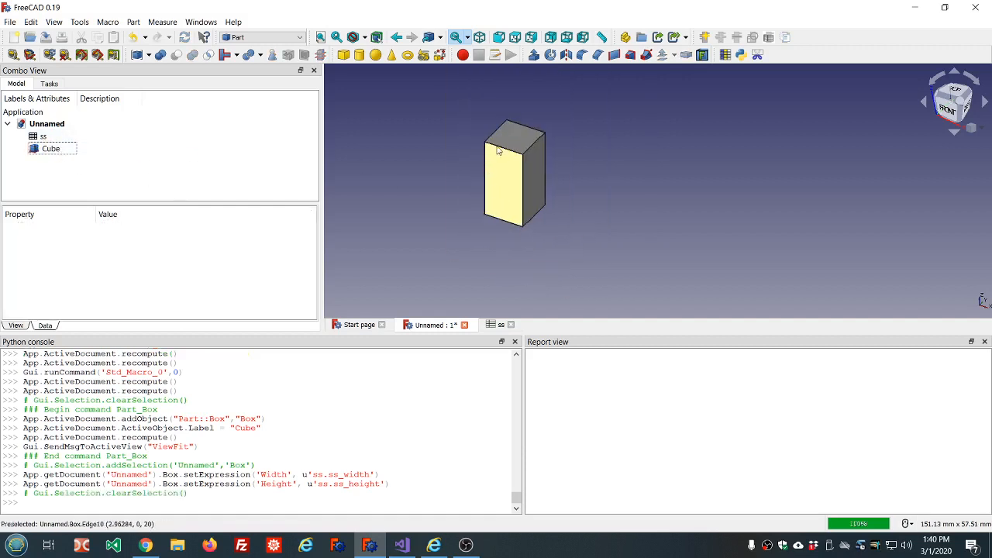
Set the ss_width value in the spreadsheet to 15 and go back to the 3D view to check the cube
double_click(44, 136)
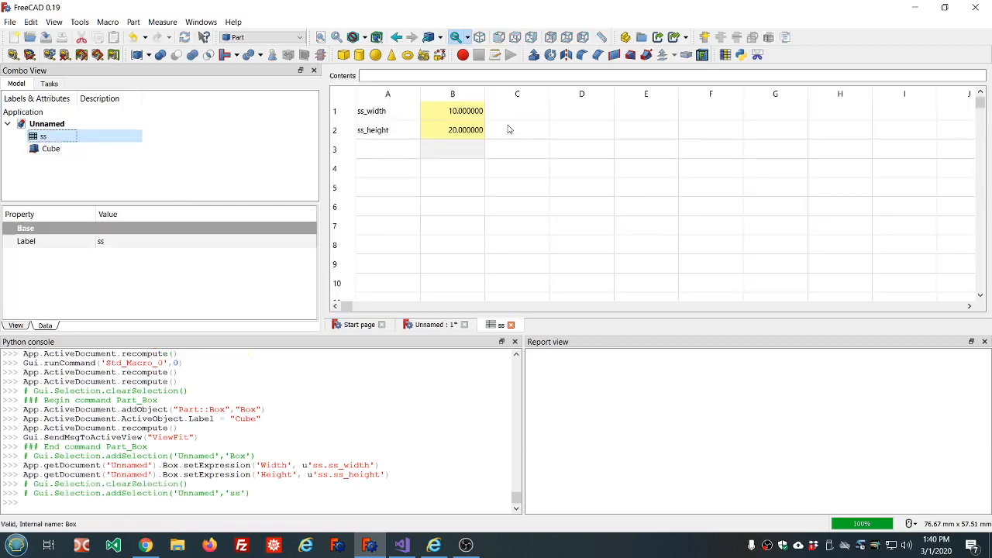
left_click(447, 114)
type("15")
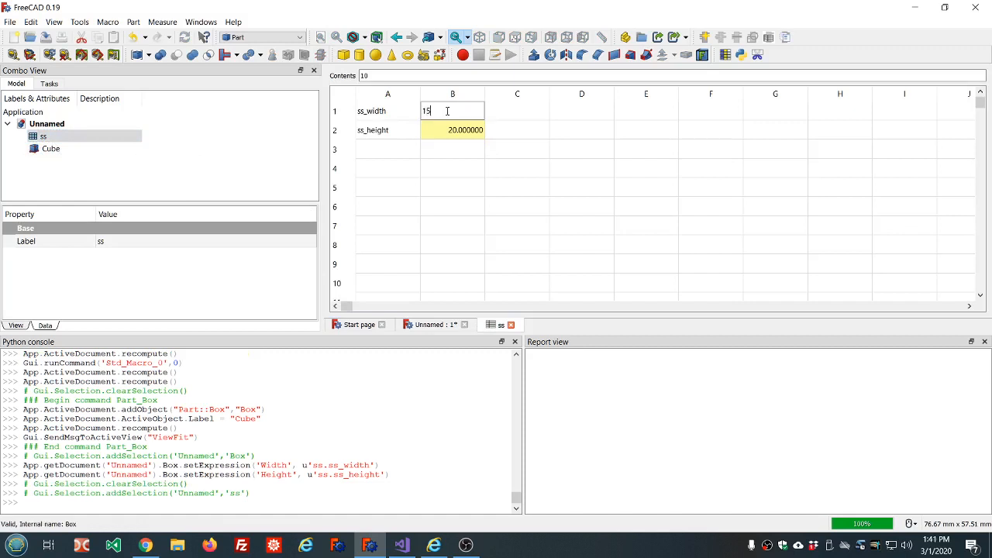
key("Return")
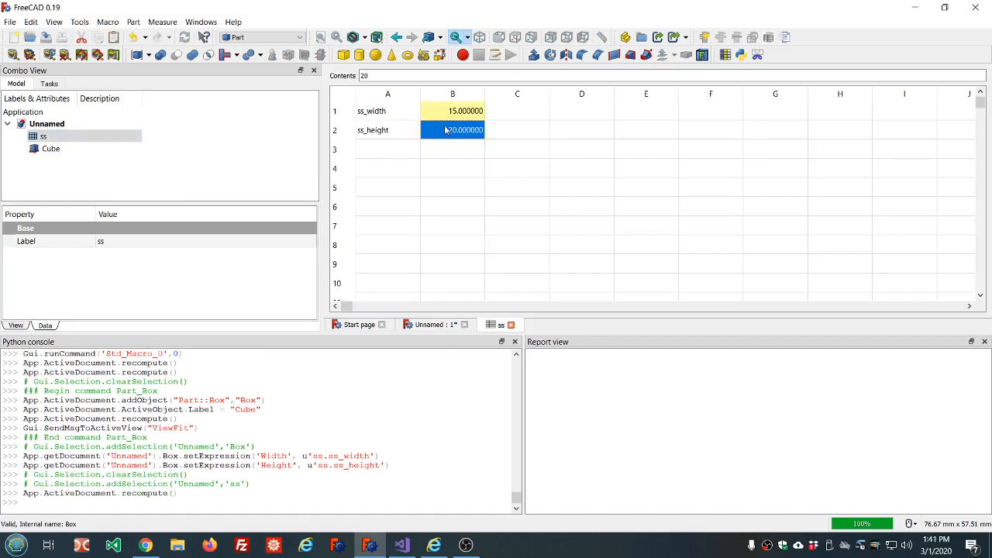
left_click(430, 325)
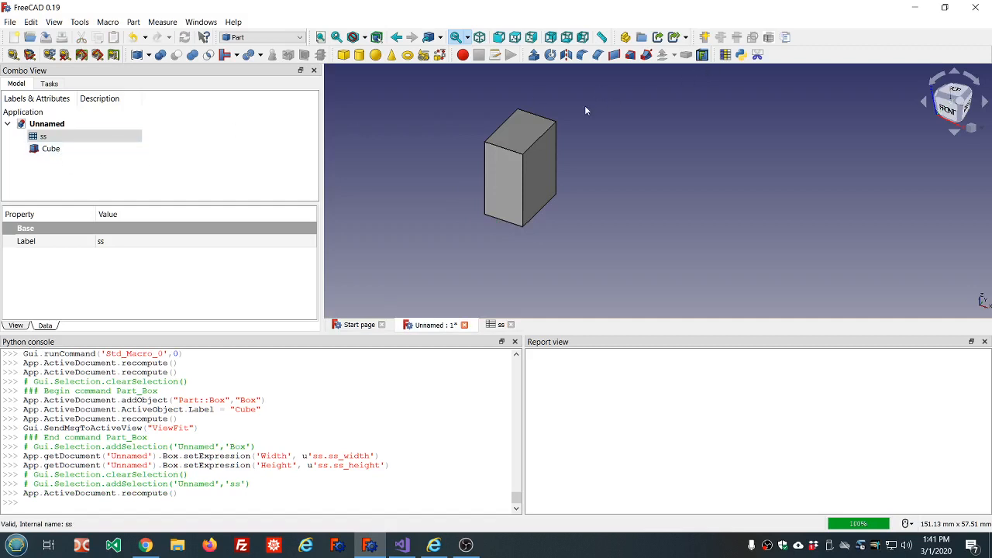
left_click(255, 182)
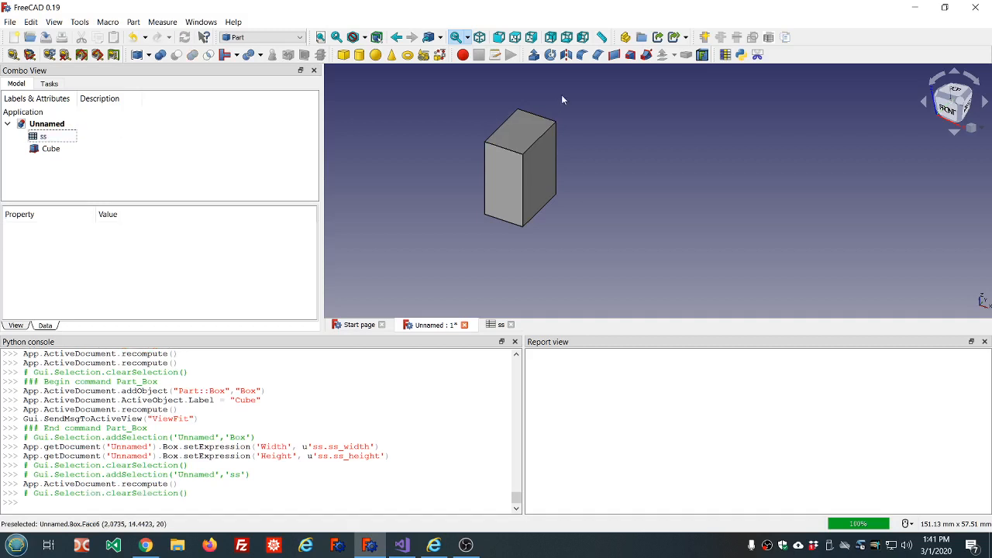
Create a DynamicData dd object and import the aliases of spreadsheet ss into it, accepting the sanity check with "Do the import, I know what I'm doing"
left_click(704, 37)
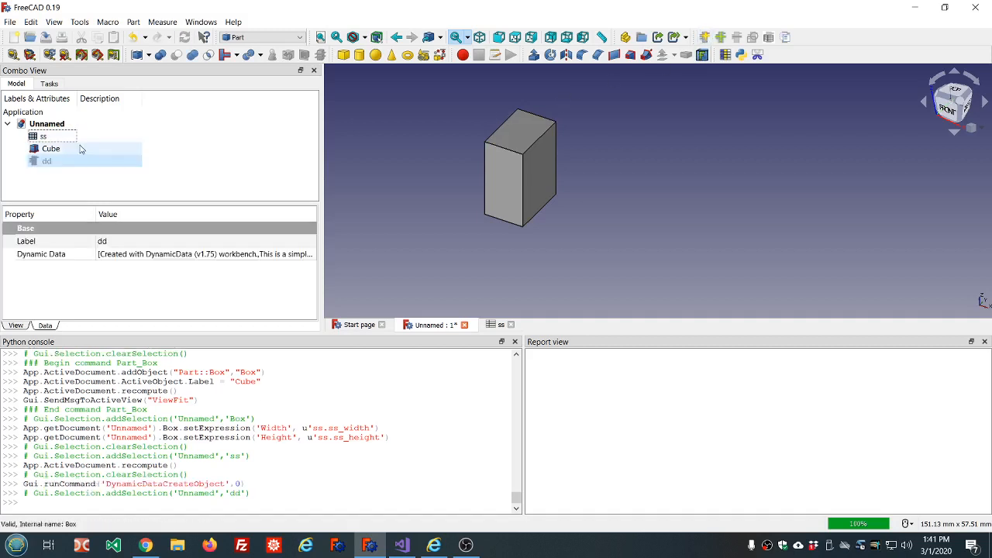
double_click(67, 136)
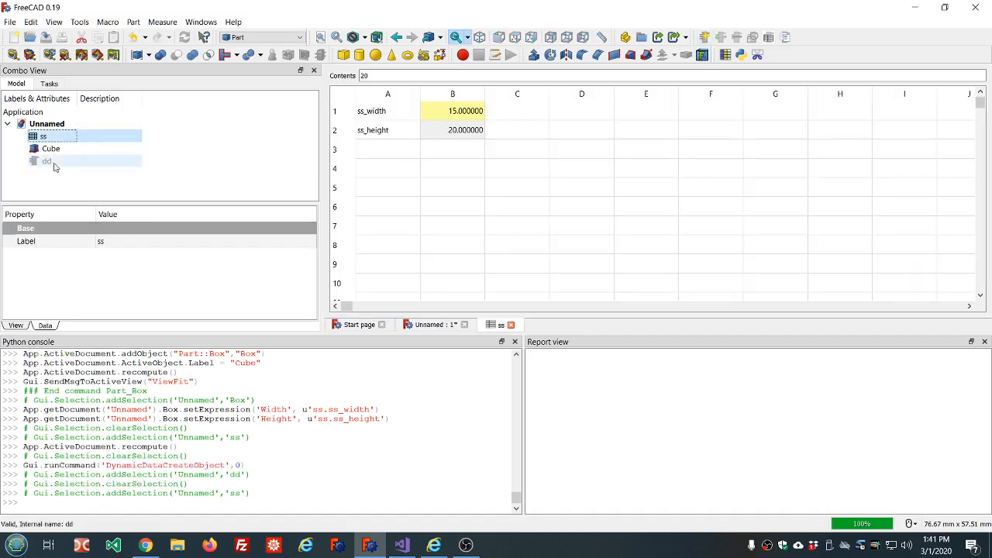
left_click(51, 161, "ctrl")
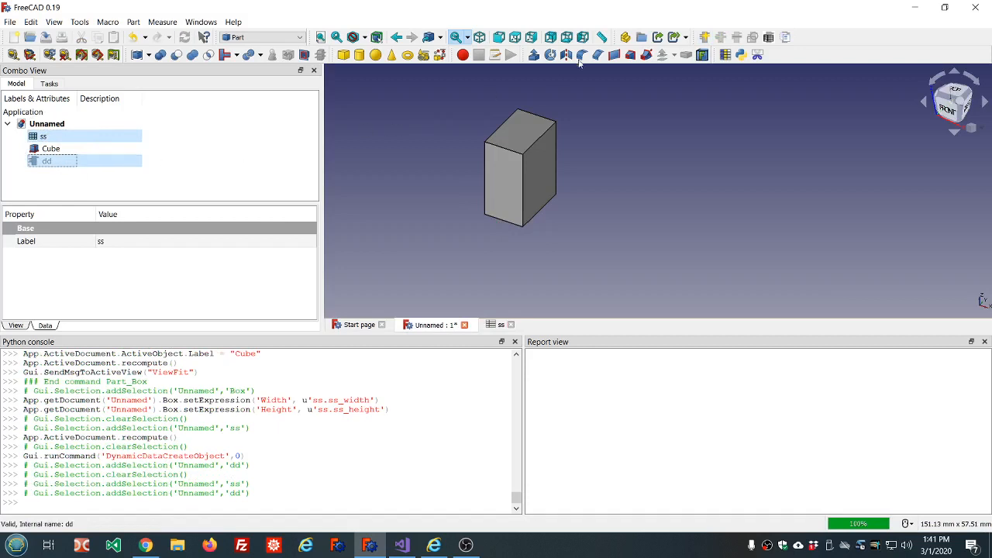
left_click(768, 38)
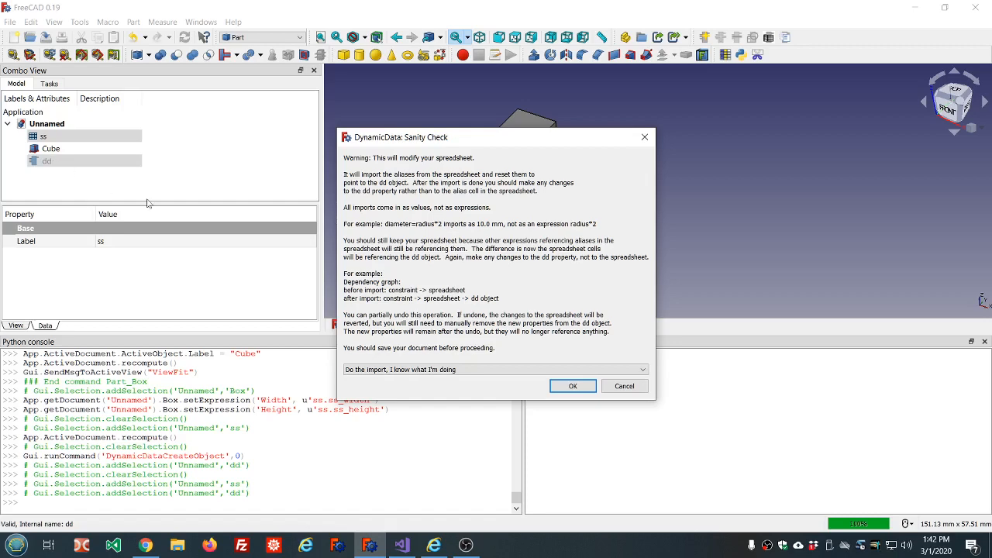
left_click(573, 386)
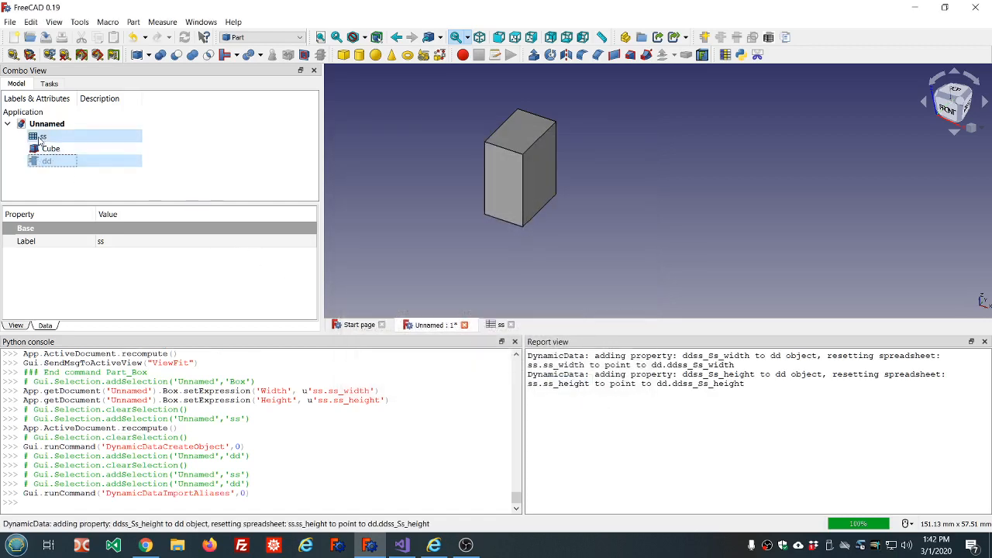
Check the formula editor for the dd object's ddss_Ss_width property, leaving it without an expression
left_click(44, 162)
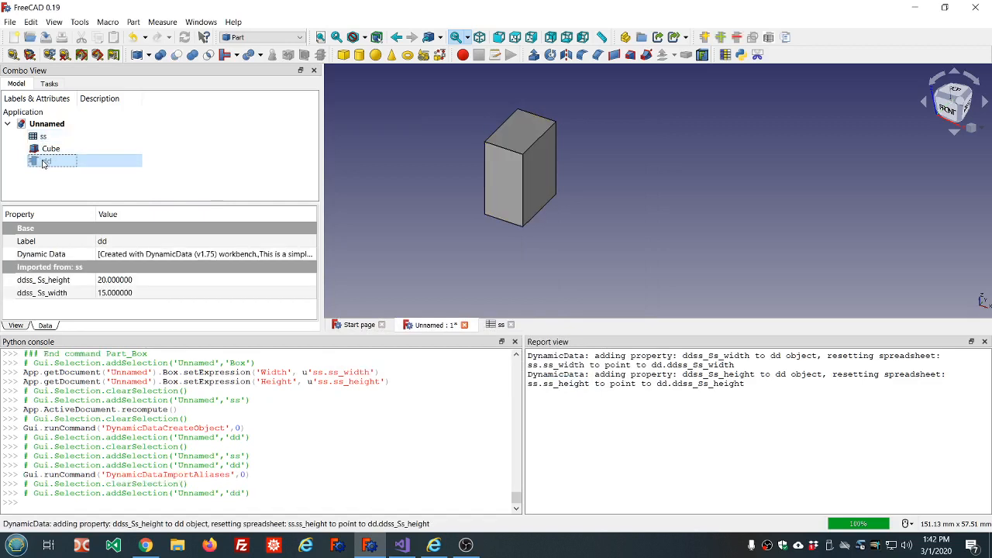
left_click(149, 293)
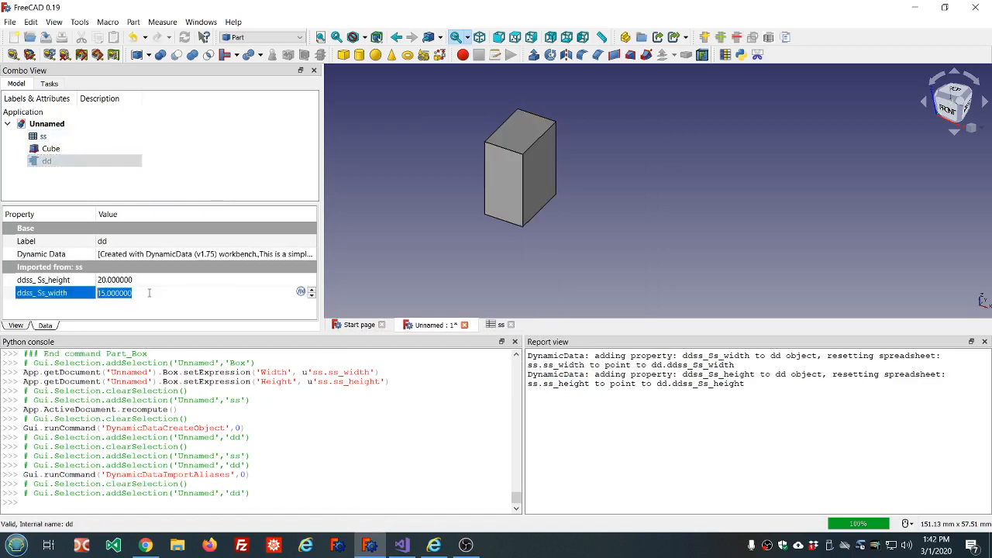
left_click(301, 293)
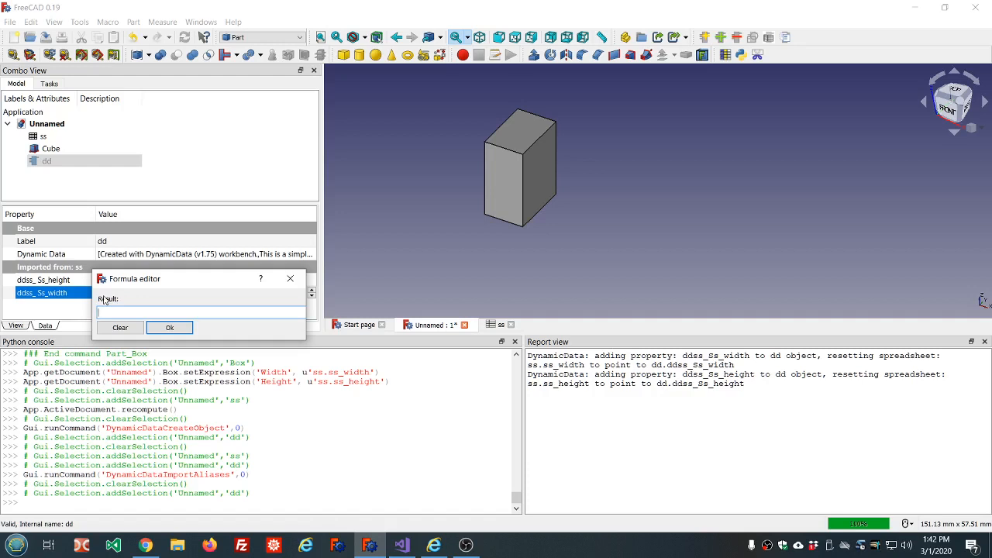
left_click(185, 327)
left_click(223, 181)
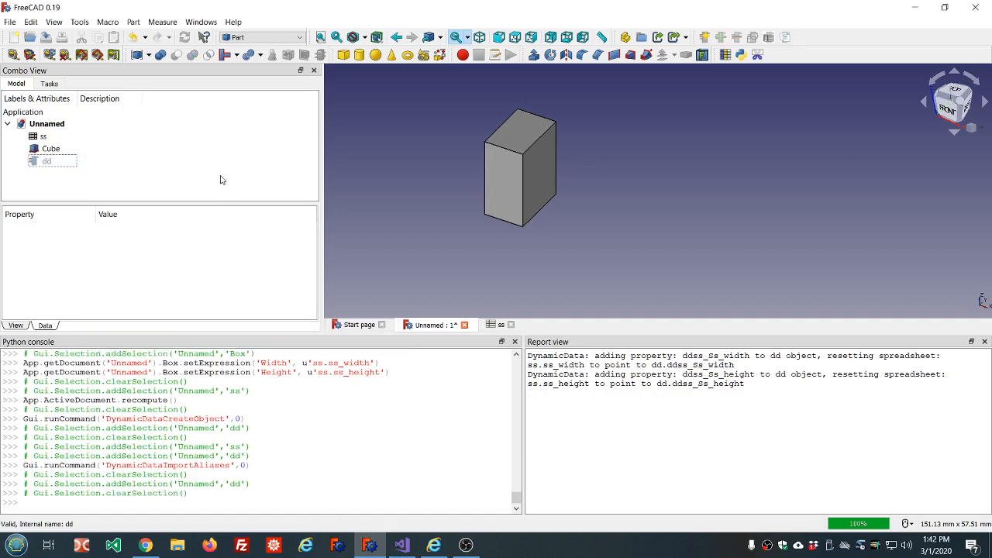
Open spreadsheet ss and inspect the contents of the ss_width value cell
double_click(108, 137)
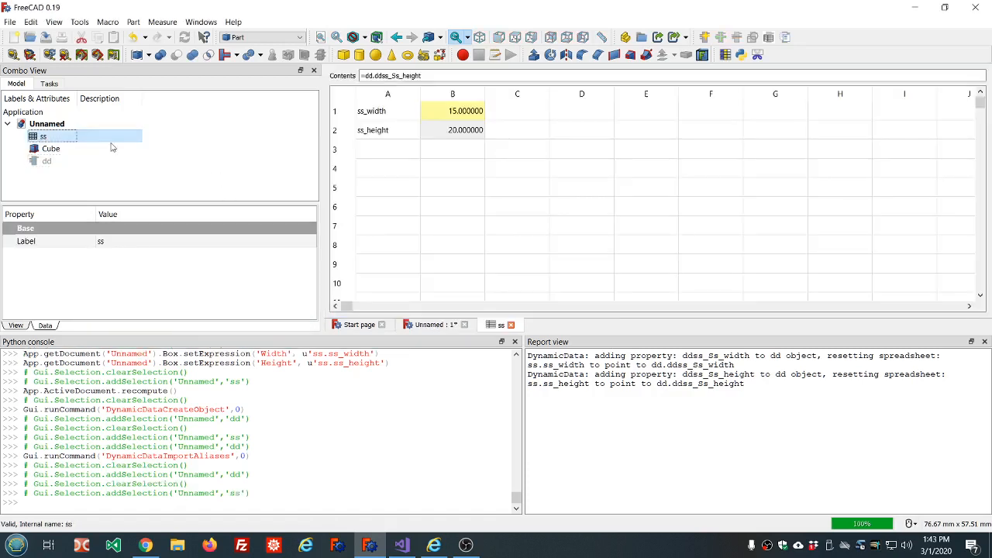
left_click(448, 193)
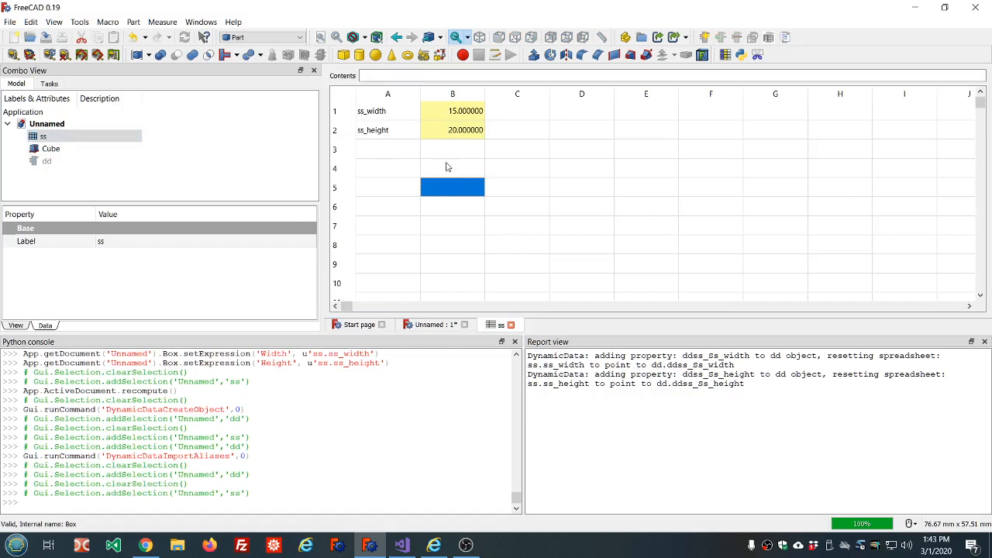
left_click(446, 117)
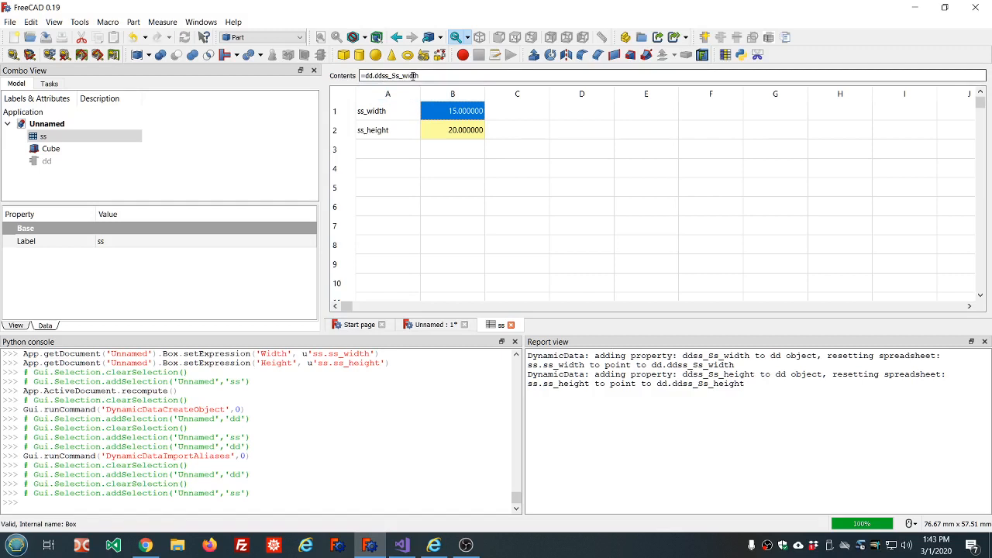
Set the dd object's ddss_Ss_height to 9 and its ddss_Ss_width to 8
left_click(60, 161)
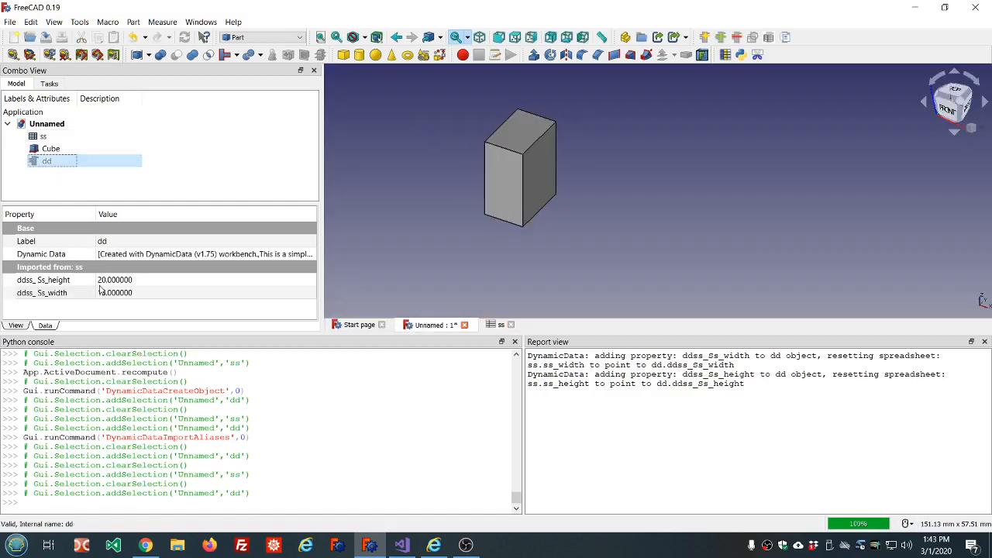
left_click(37, 294)
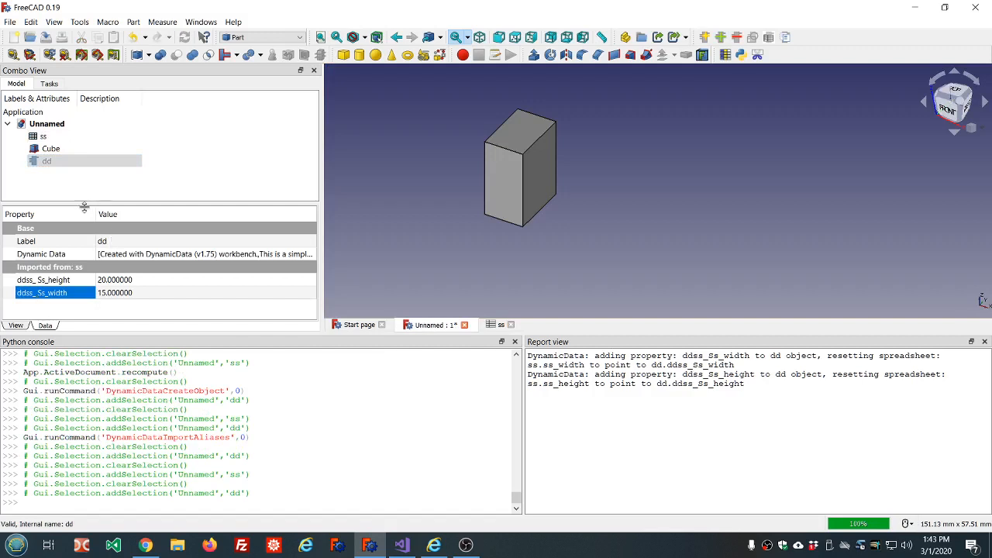
left_click(154, 284)
left_click(155, 283)
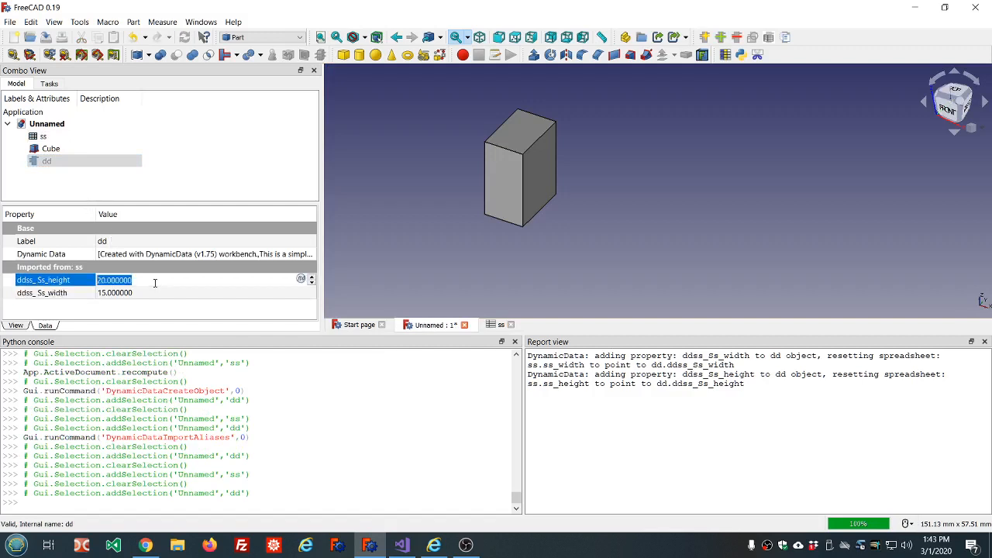
scroll(155, 283, "down", 4)
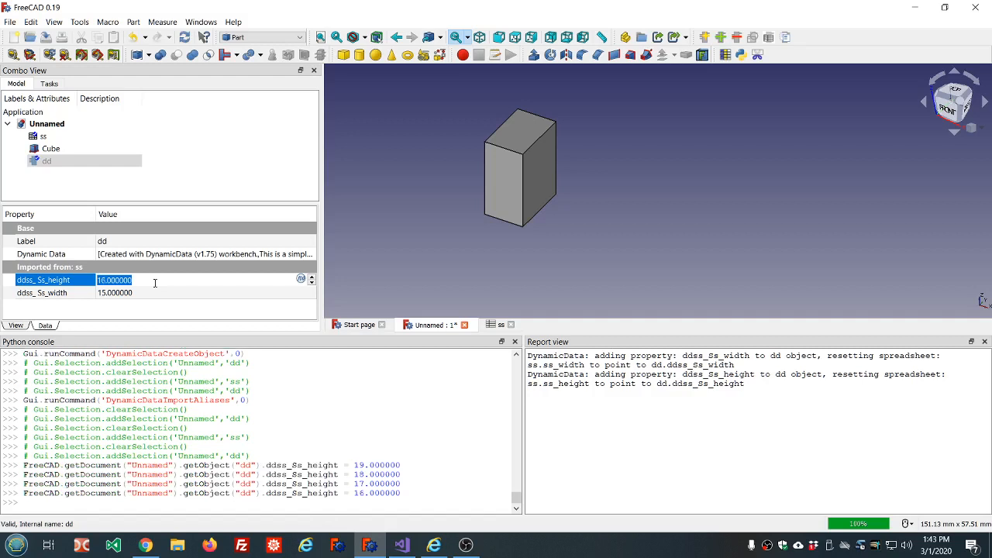
scroll(155, 283, "down", 7)
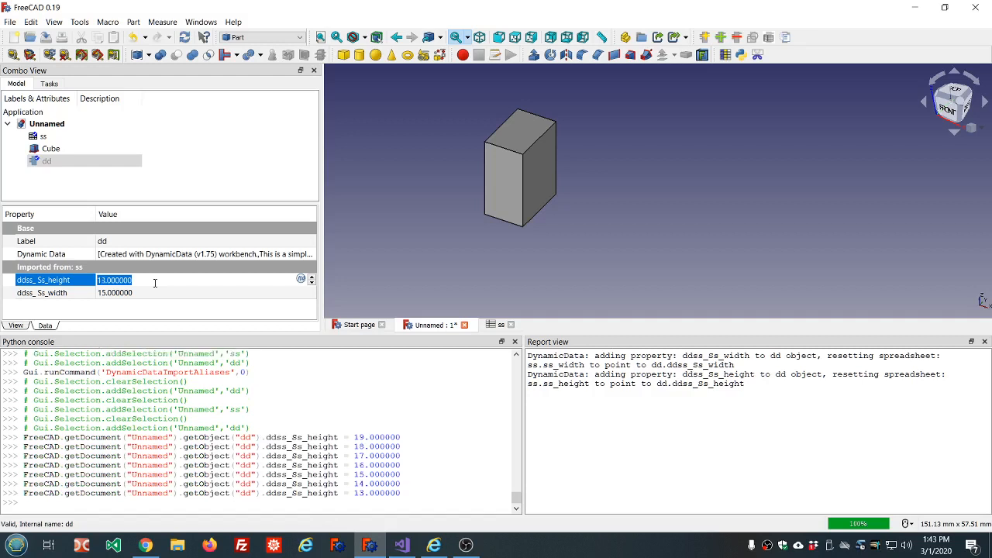
scroll(155, 283, "down", 1)
scroll(155, 283, "up", 1)
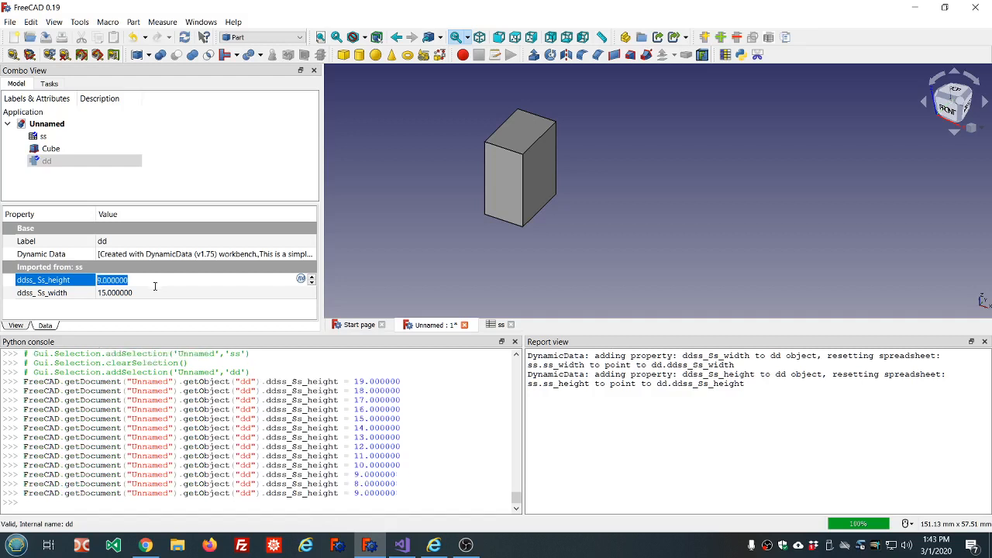
left_click(154, 292)
scroll(154, 292, "down", 7)
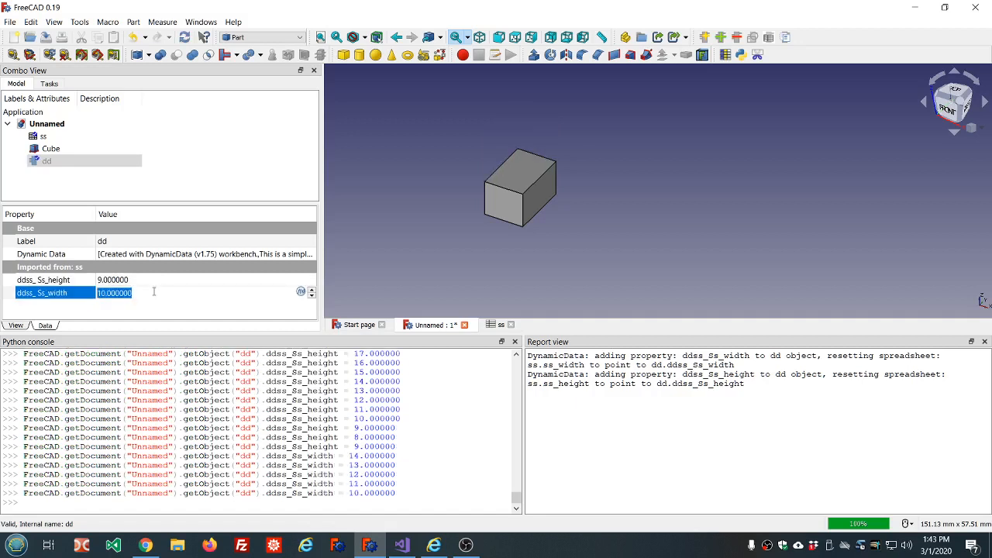
left_click(217, 170)
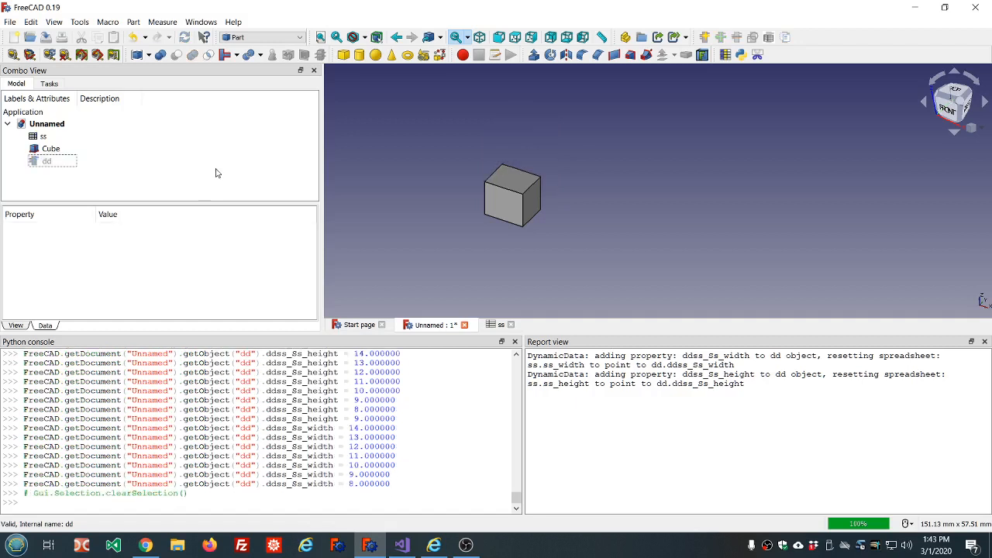
Check the values in spreadsheet ss and the cube's linked Width and Height properties
double_click(31, 141)
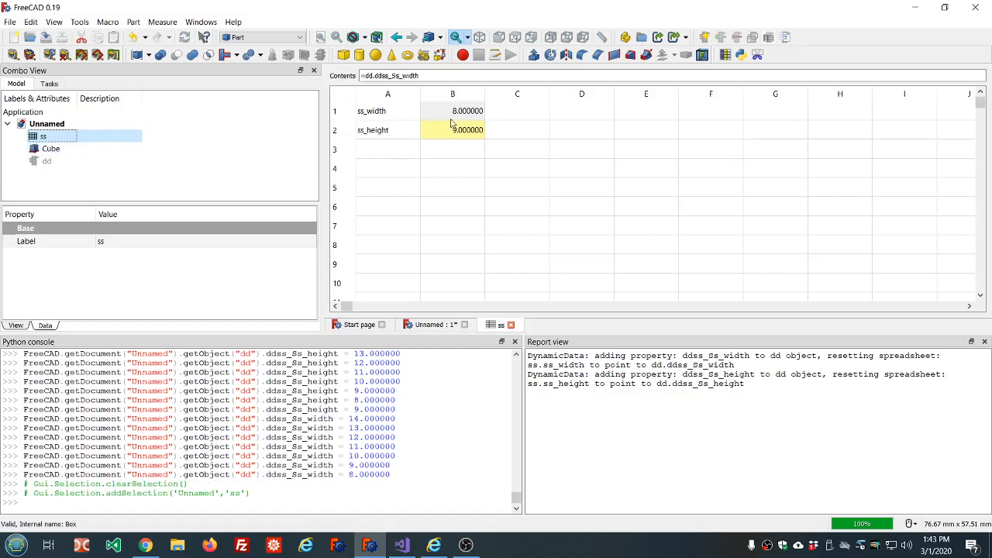
left_click(71, 148)
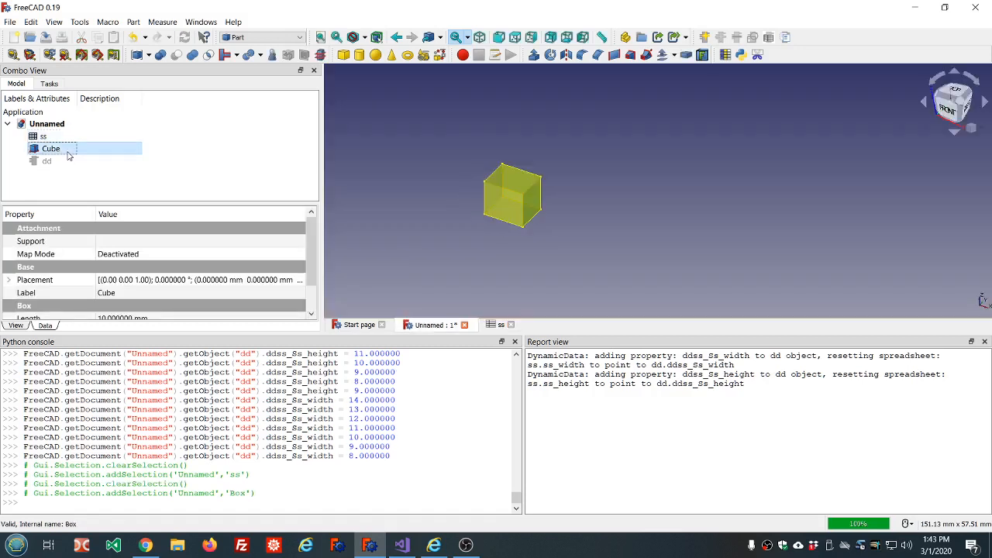
scroll(124, 271, "down", 1)
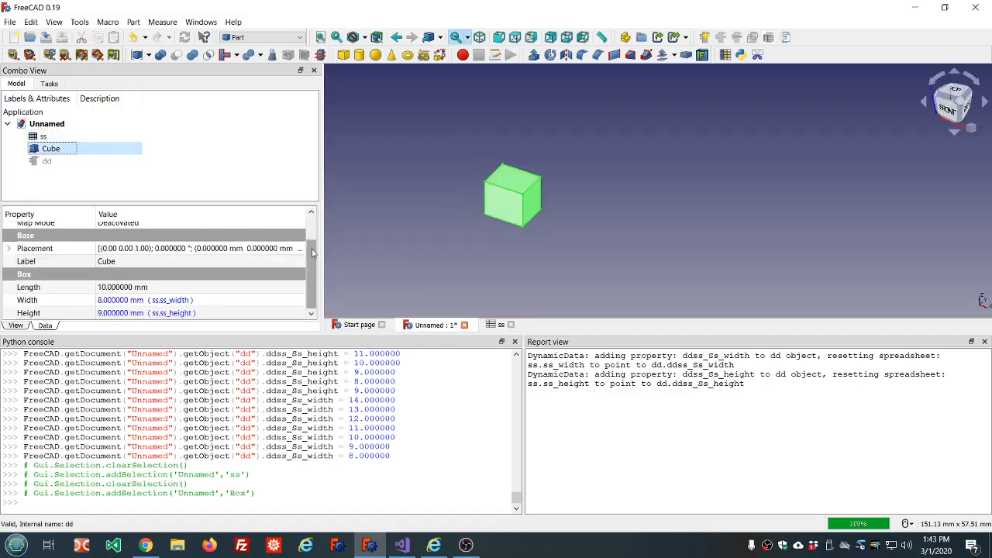
left_click(181, 313)
left_click(176, 300)
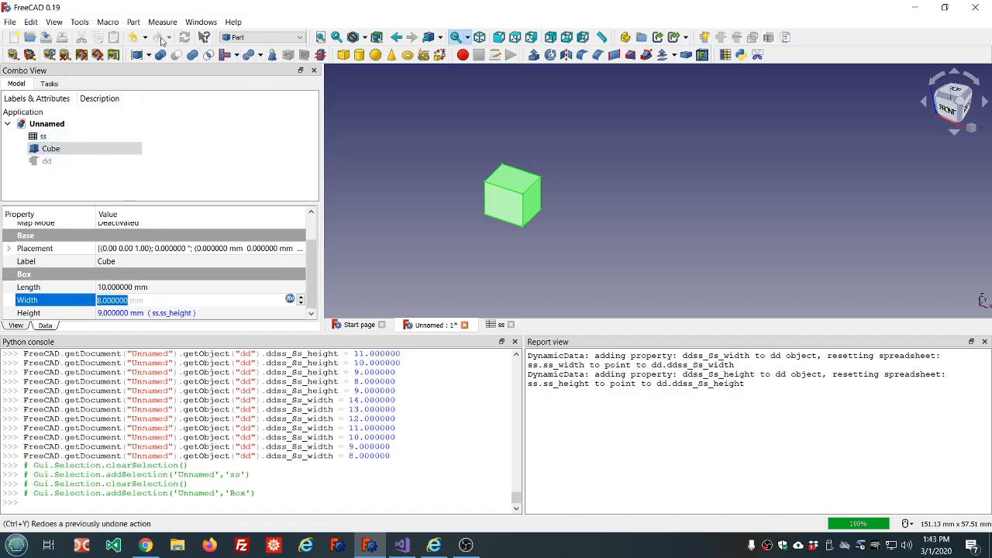
Show the document's dependency graph and examine the links between the cube, ss and dd
left_click(79, 22)
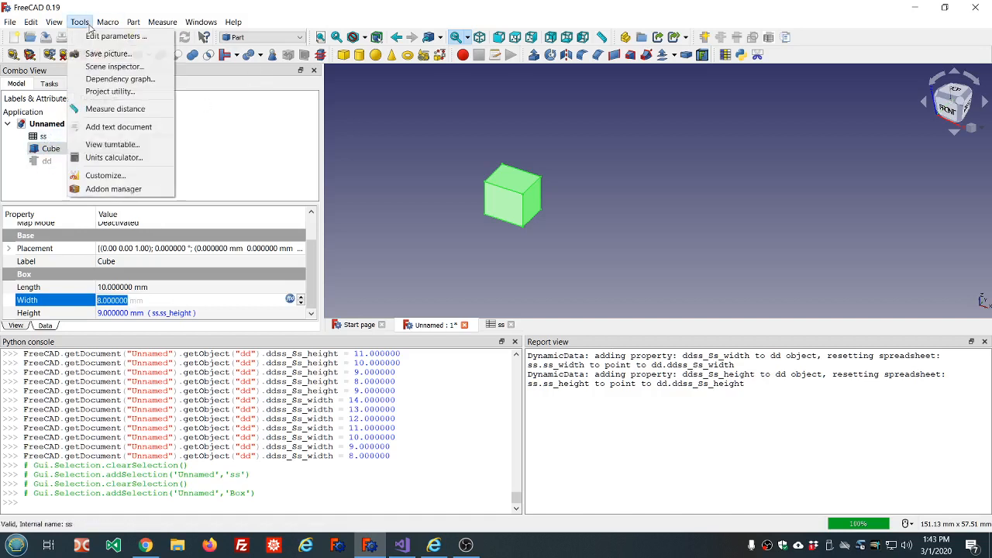
left_click(118, 79)
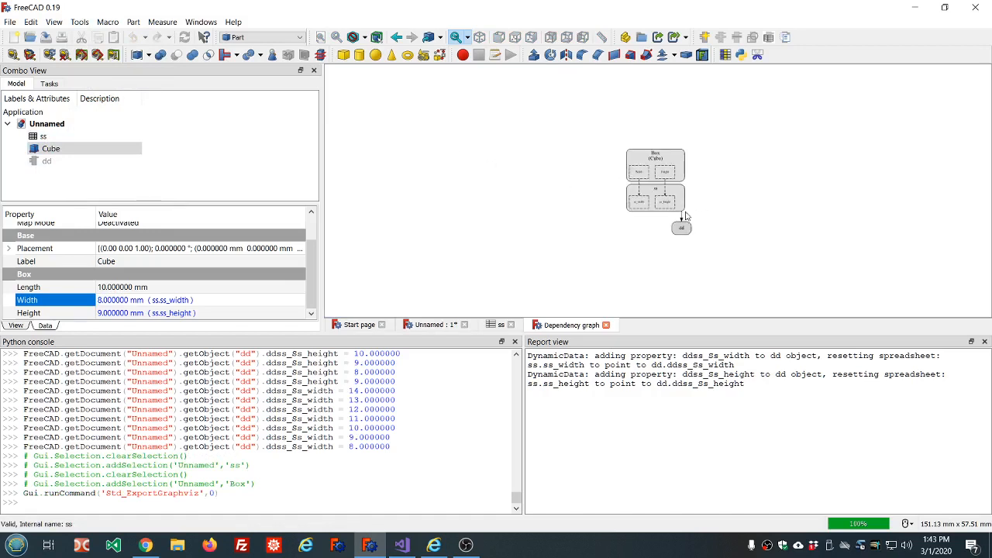
scroll(686, 217, "up", 3)
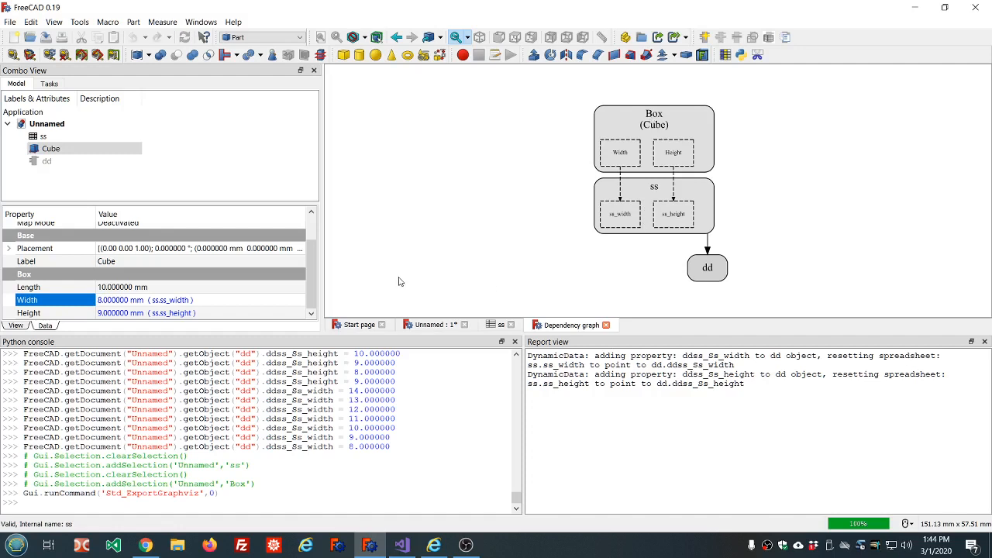
left_click(176, 169)
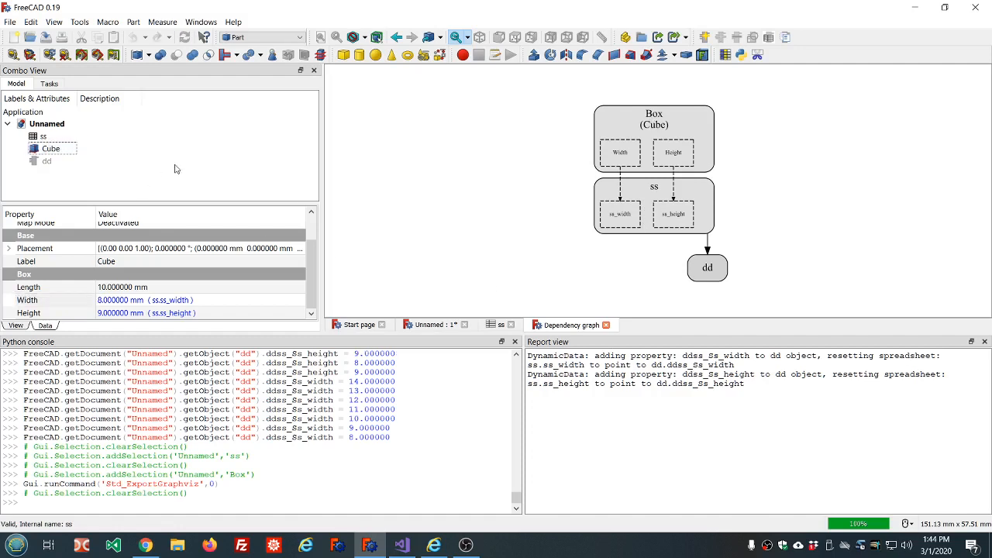
Return to the 3D view and set the dd object's ddss_Ss_height to 11
double_click(47, 162)
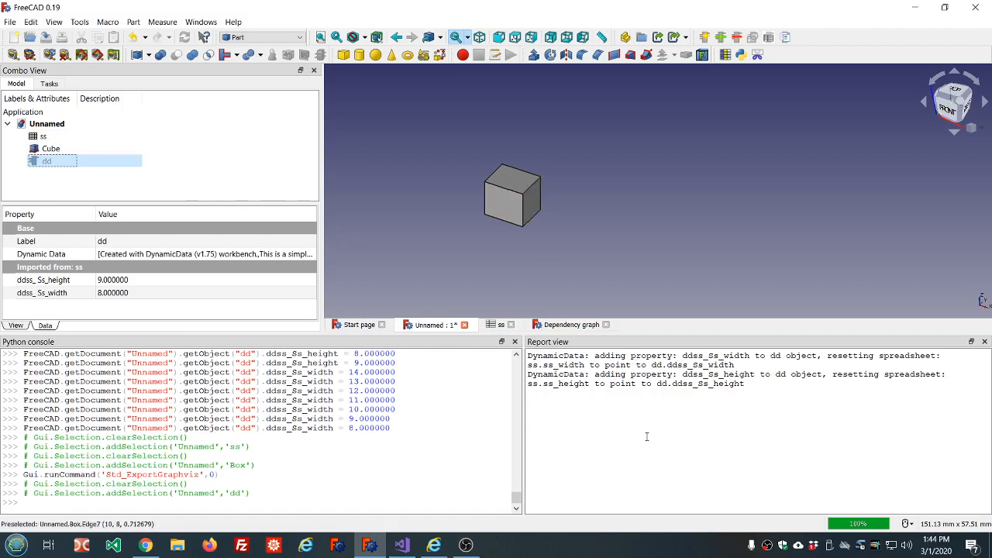
left_click(41, 163)
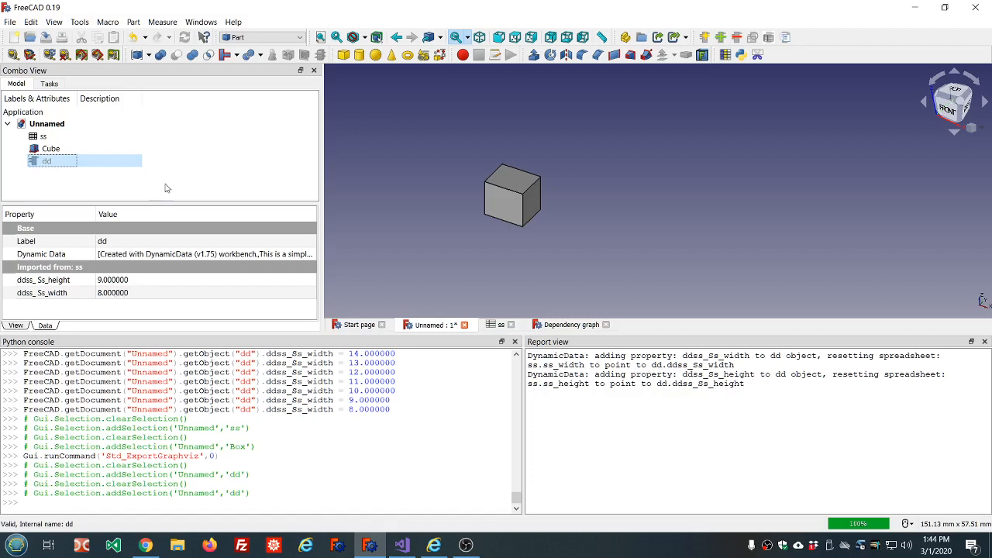
scroll(494, 227, "up", 2)
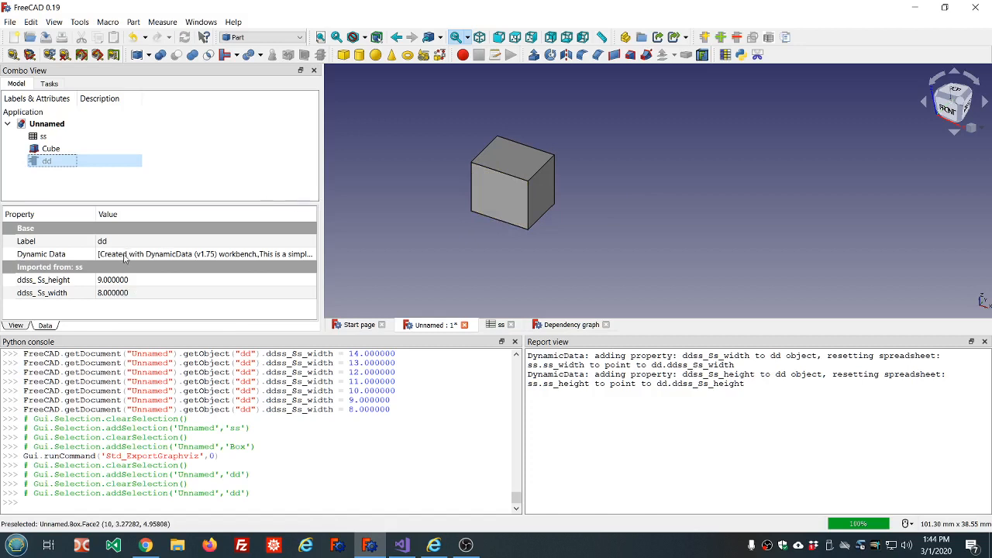
left_click(149, 281)
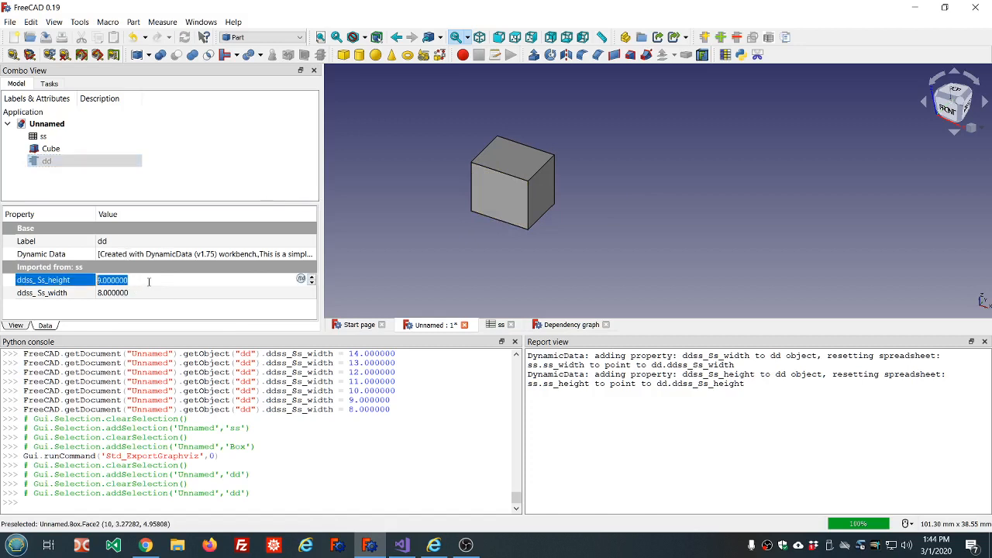
scroll(149, 281, "up", 2)
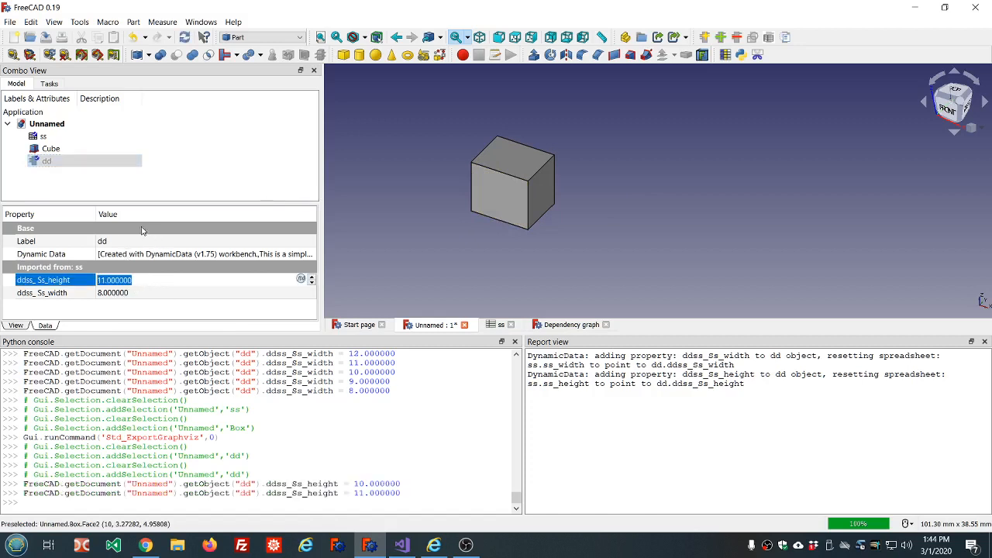
left_click(137, 294)
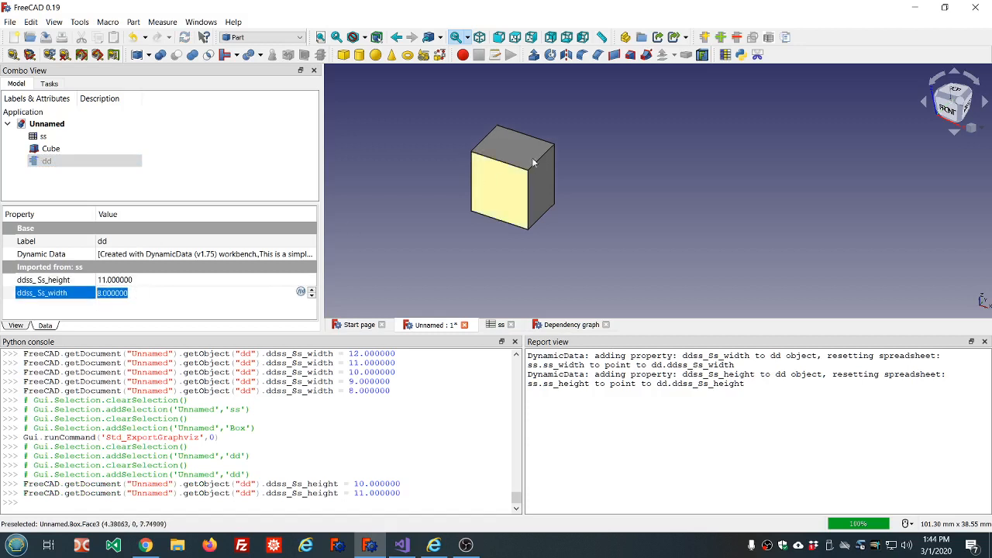
Compare spreadsheet ss, the 3D view and the dependency graph, closing the graph when done
left_click(500, 324)
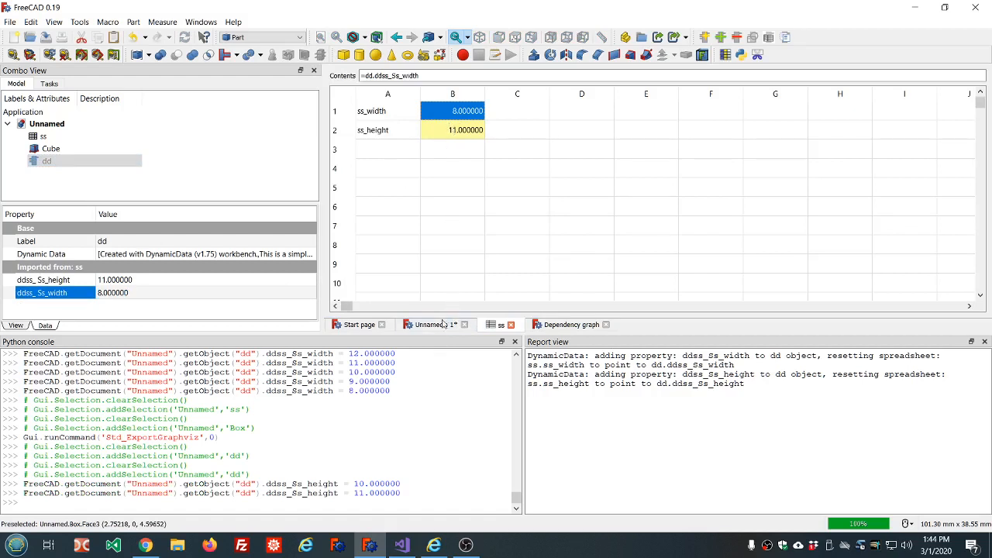
left_click(441, 325)
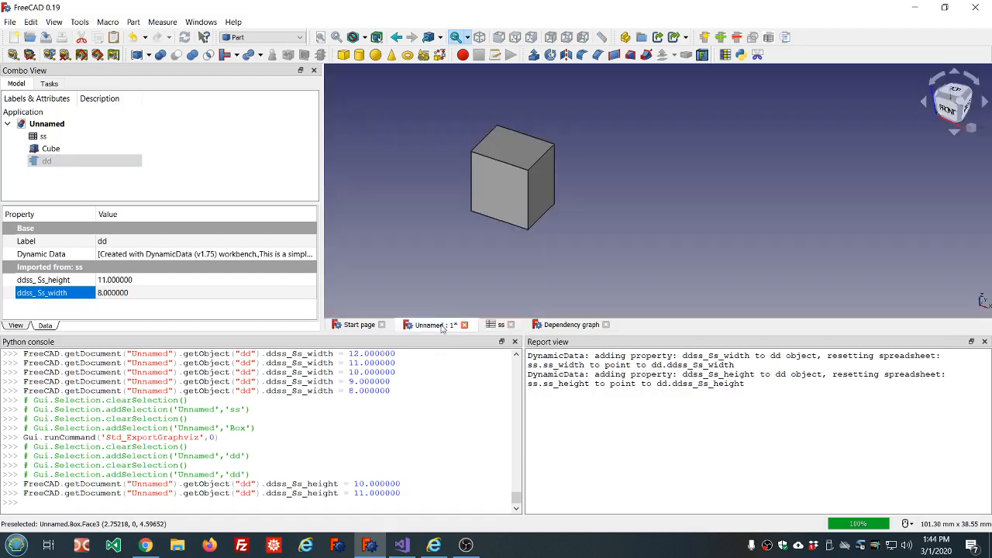
left_click(554, 325)
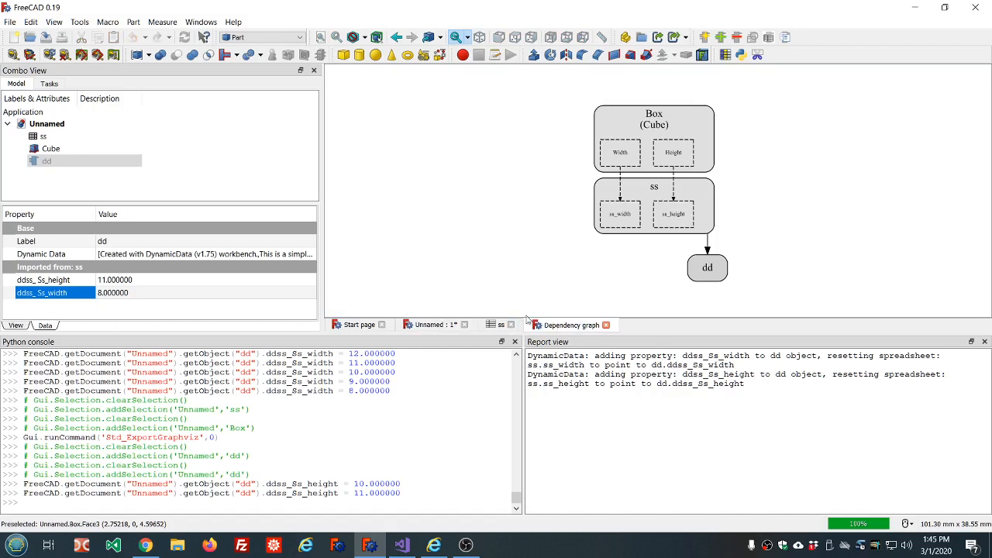
left_click(607, 326)
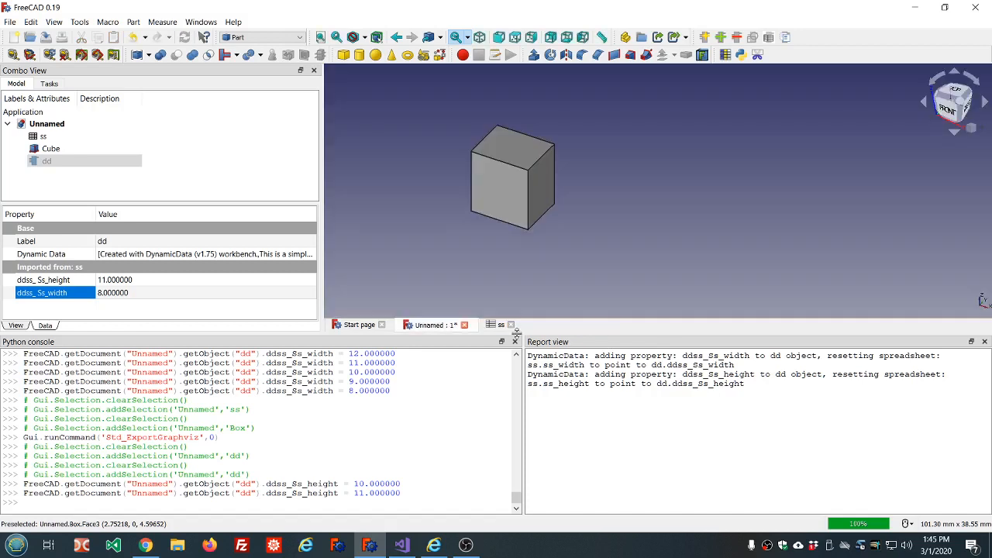
Examine the formulas in the ss_width and ss_height value cells of spreadsheet ss
left_click(500, 324)
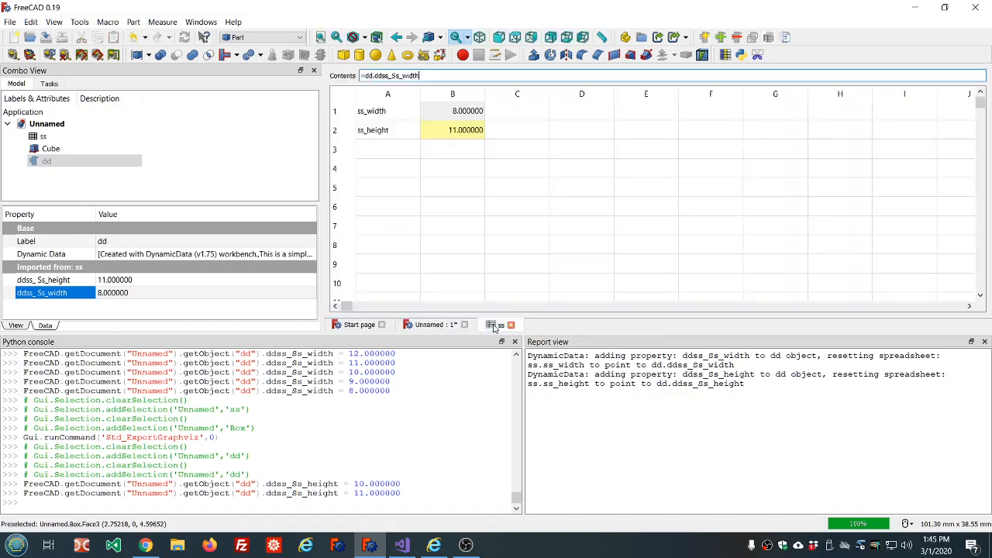
left_click(447, 134)
left_click(457, 114)
left_click(450, 133)
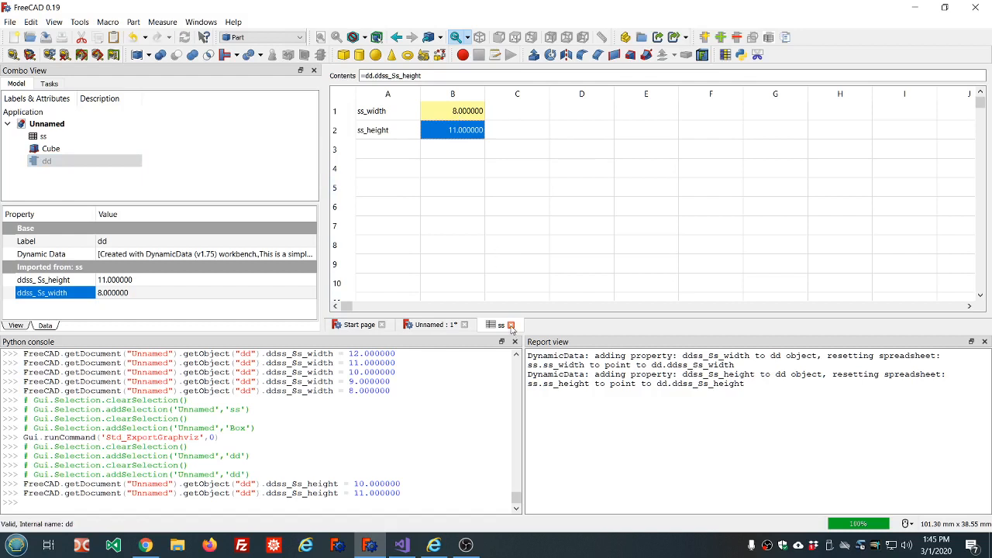
Close spreadsheet ss and set the dd object's ddss_Ss_height to 16
left_click(511, 326)
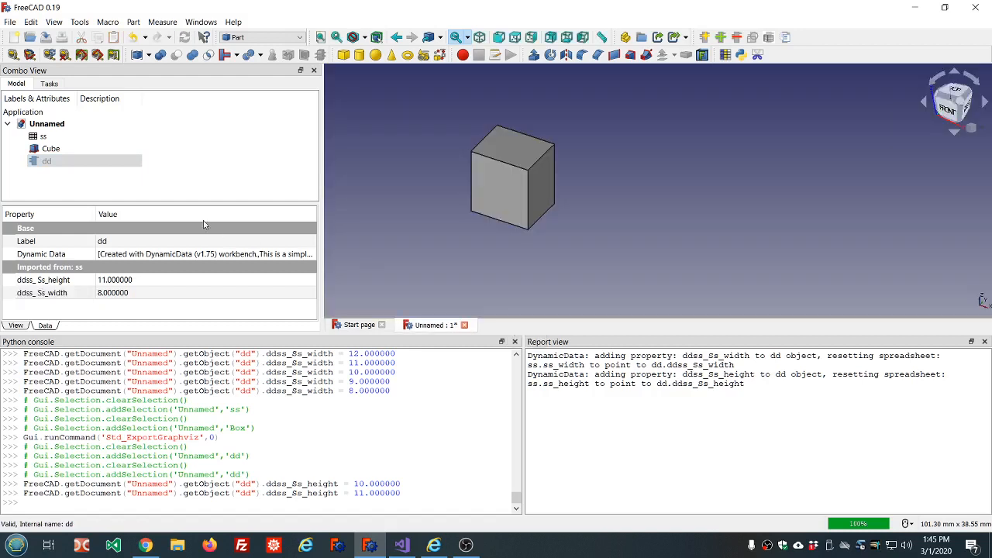
left_click(159, 280)
scroll(159, 280, "up", 5)
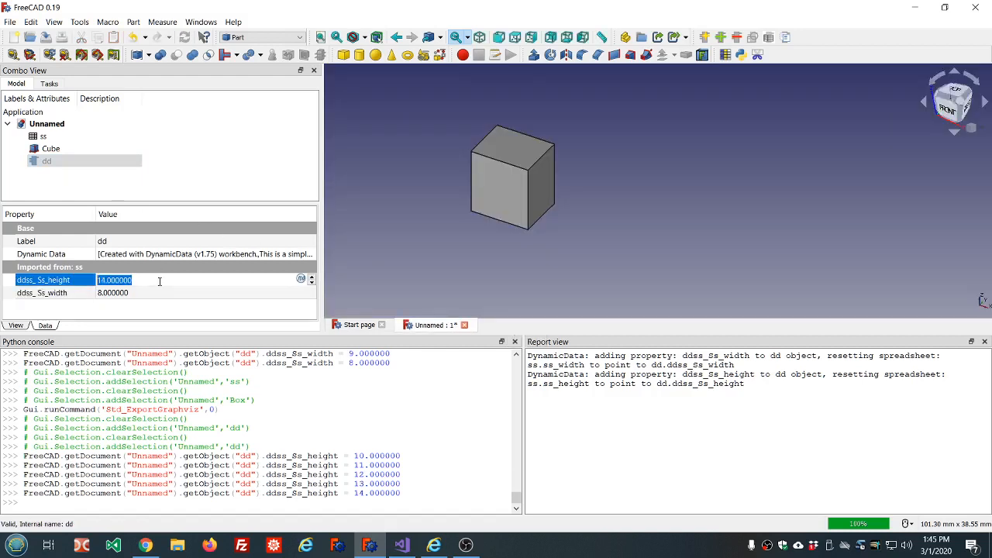
left_click(240, 183)
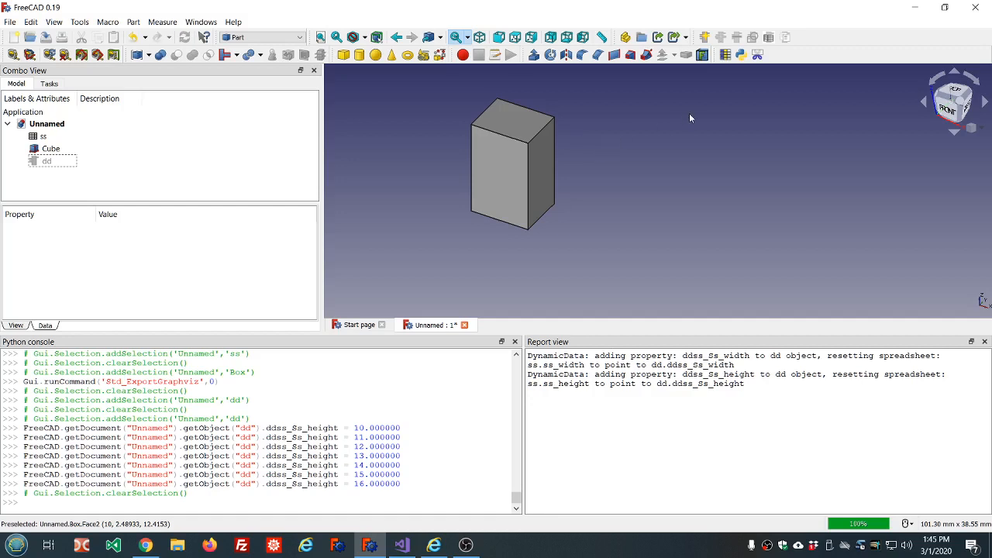
scroll(690, 113, "up", 5)
scroll(691, 113, "down", 5)
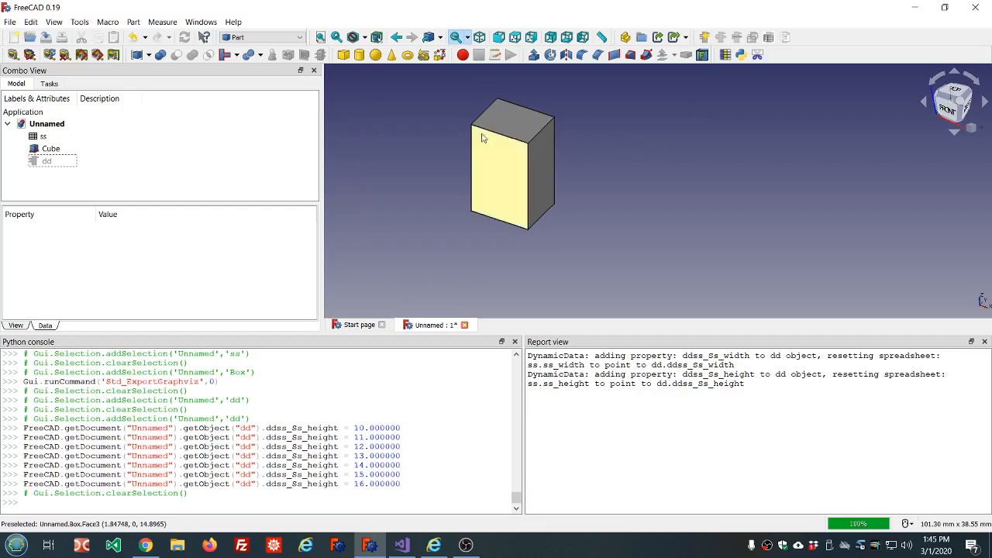
left_click(56, 164)
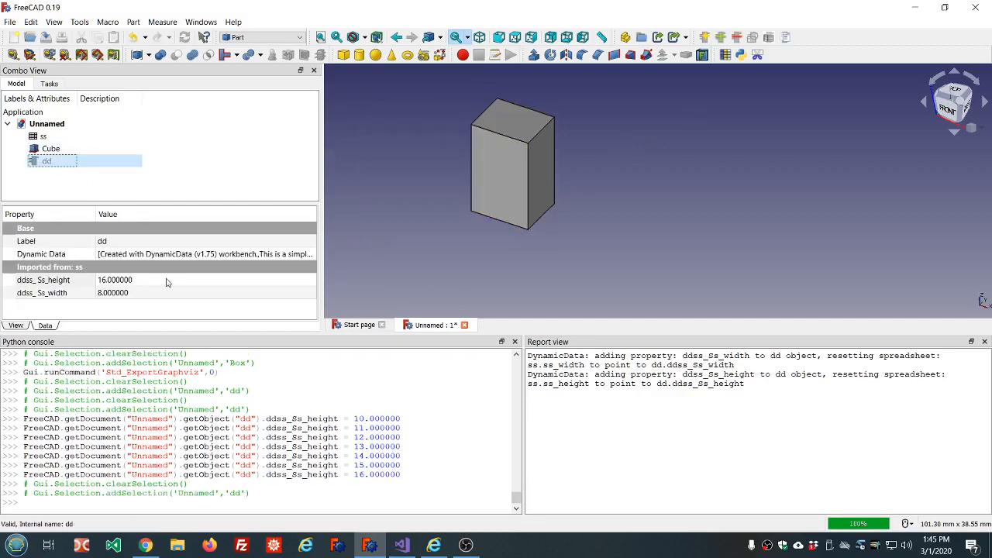
left_click(702, 54)
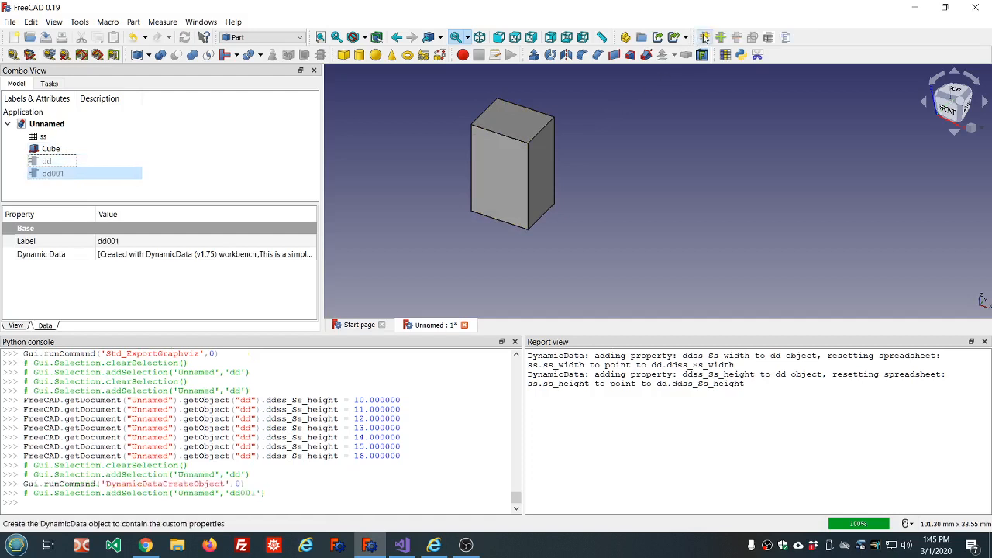
left_click(55, 175)
key("Delete")
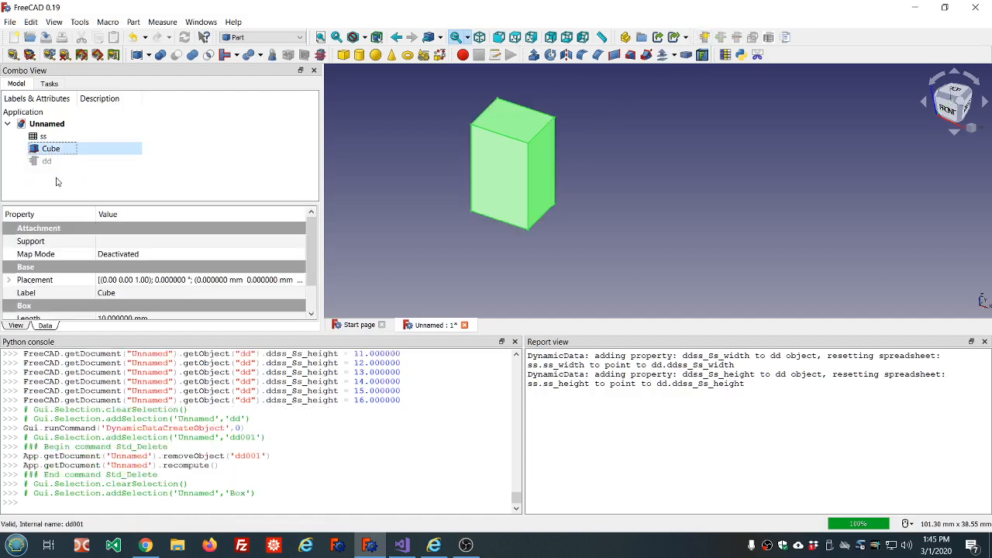
Start adding a custom property of type Length to the dd object
left_click(47, 163)
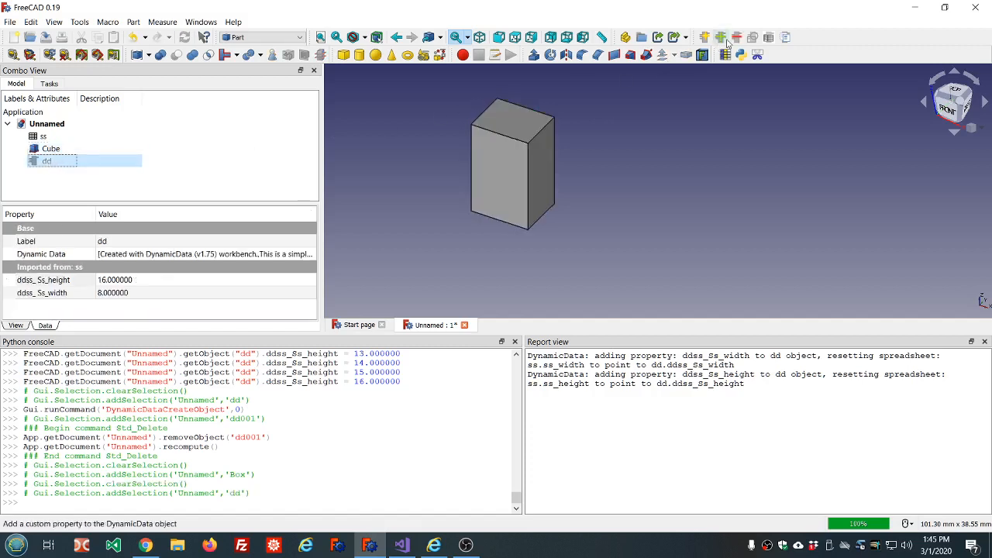
left_click(720, 37)
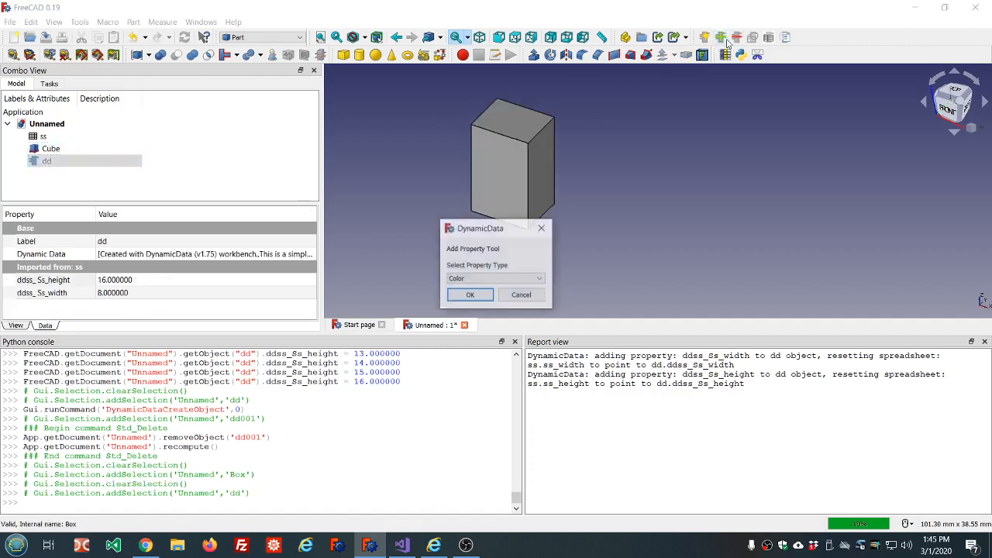
left_click(537, 279)
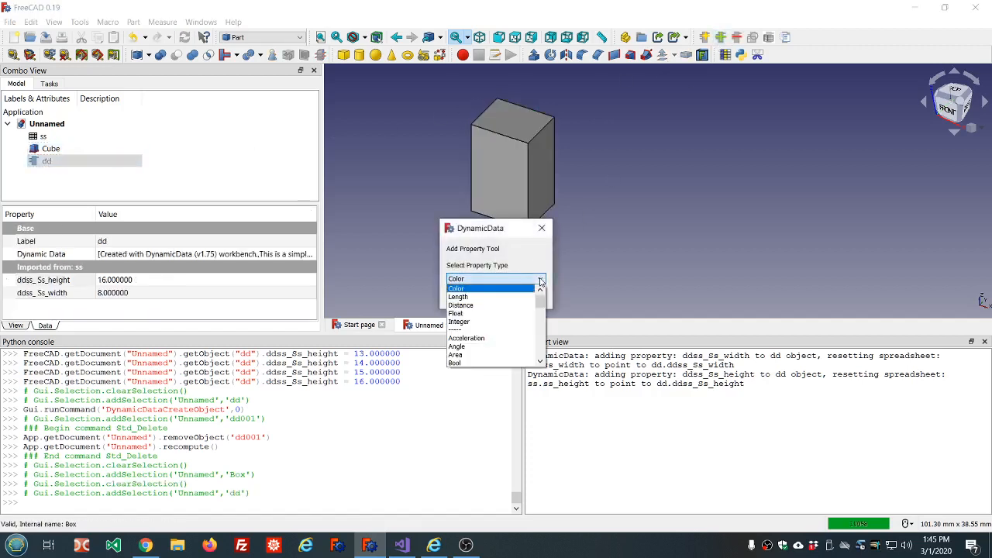
left_click(502, 298)
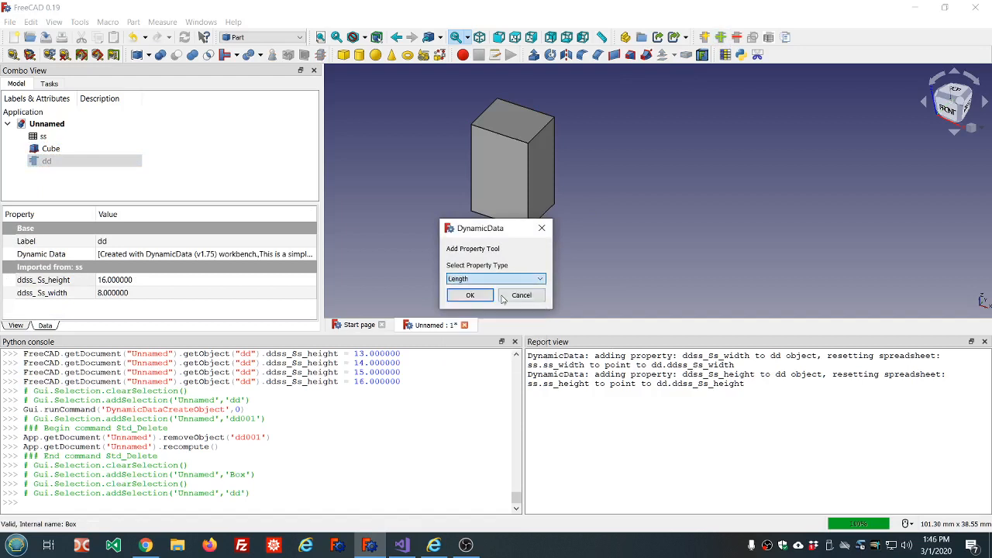
left_click(478, 299)
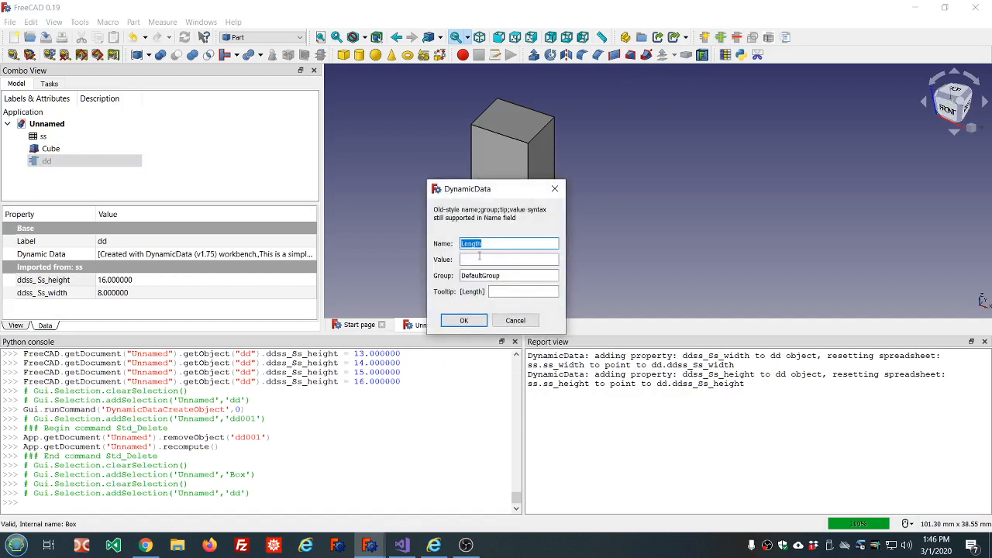
Create the Length property using the old-style name entry new_property;new_group;new_tip;3.5
left_click(487, 244)
key("BackSpace")
key("BackSpace")
key("BackSpace")
key("BackSpace")
key("BackSpace")
key("BackSpace")
type("new_prope")
type("rty")
type(";")
type("new")
type("_group")
type(";new_tip")
type(";")
type("3.")
type("5")
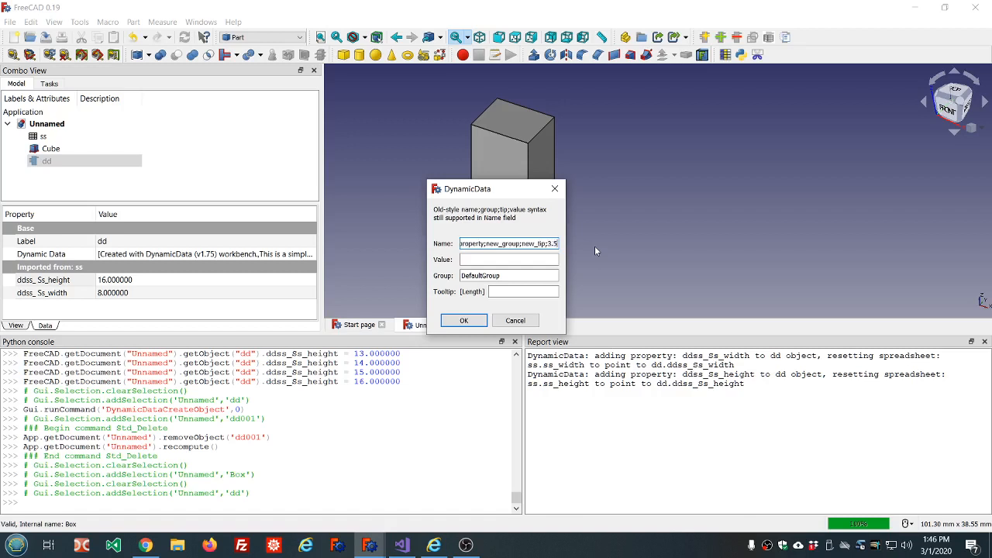
left_click(463, 320)
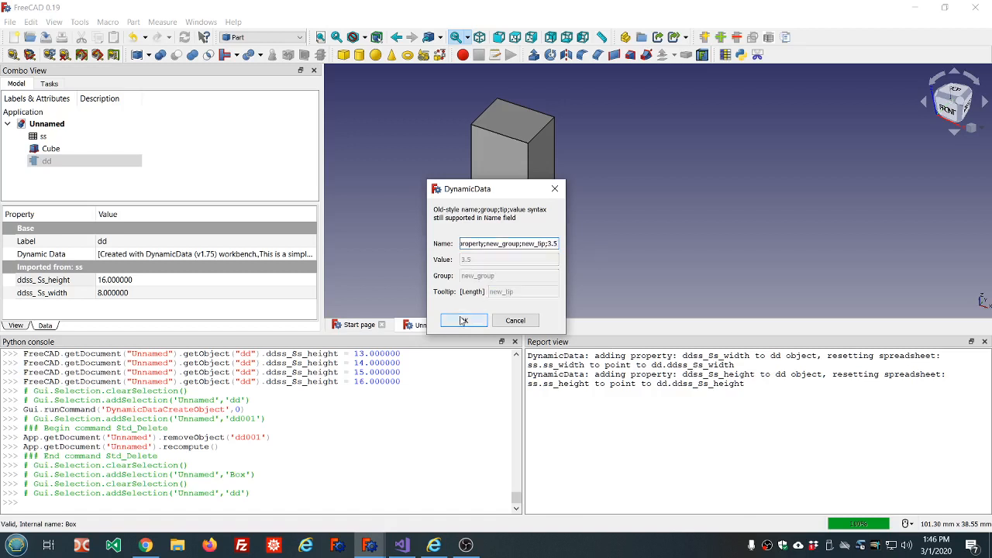
Reselect the dd object, enlarge its property list and examine the new property in new_group and its tooltip
left_click(163, 170)
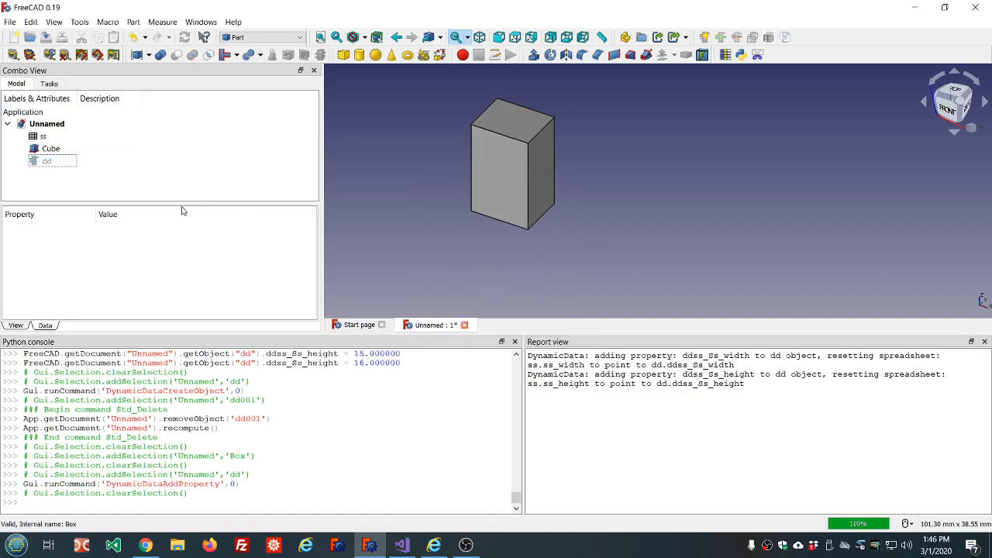
left_click(49, 161)
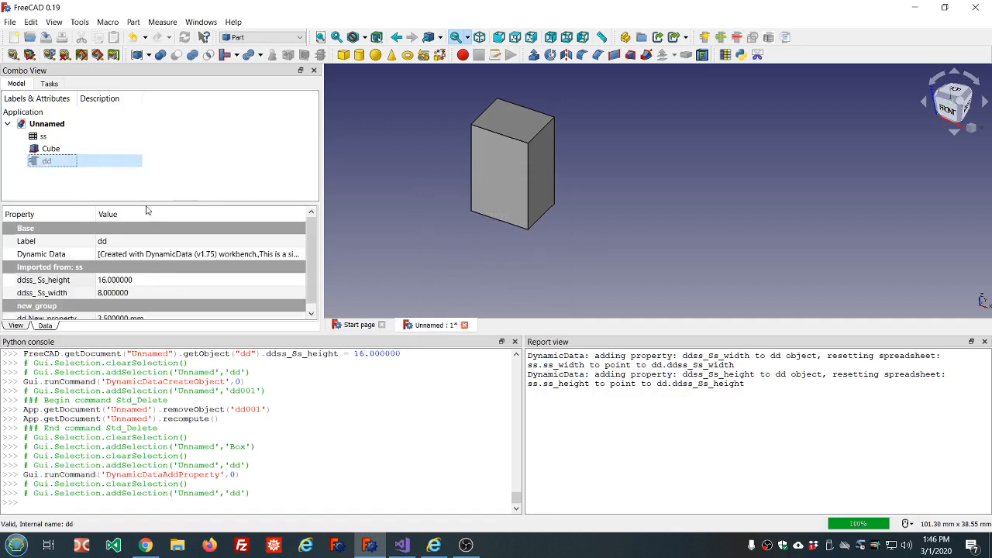
left_click_drag(145, 203, 153, 170)
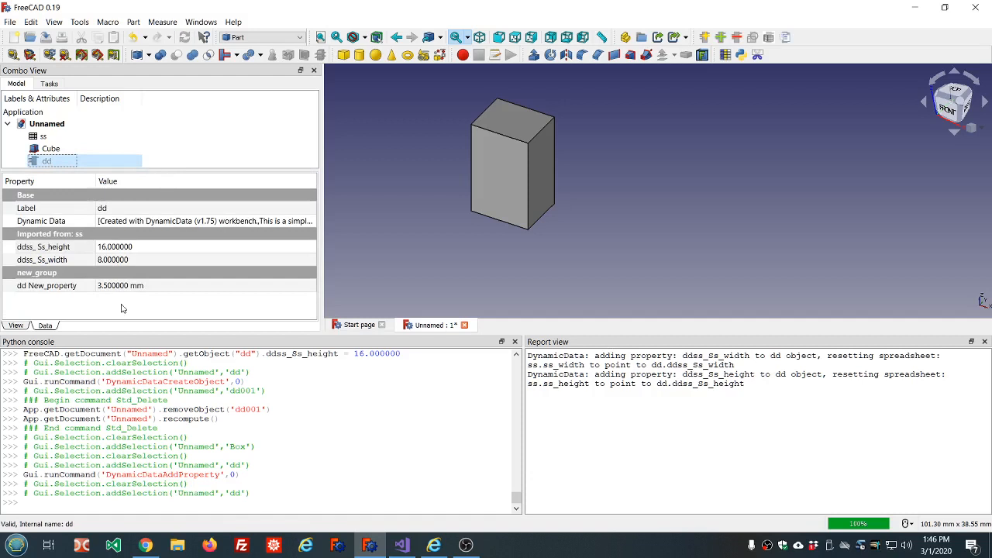
mouse_move(31, 290)
Examine the separate name, value, group and tooltip fields offered for another Length property, and cancel without adding it
left_click(721, 37)
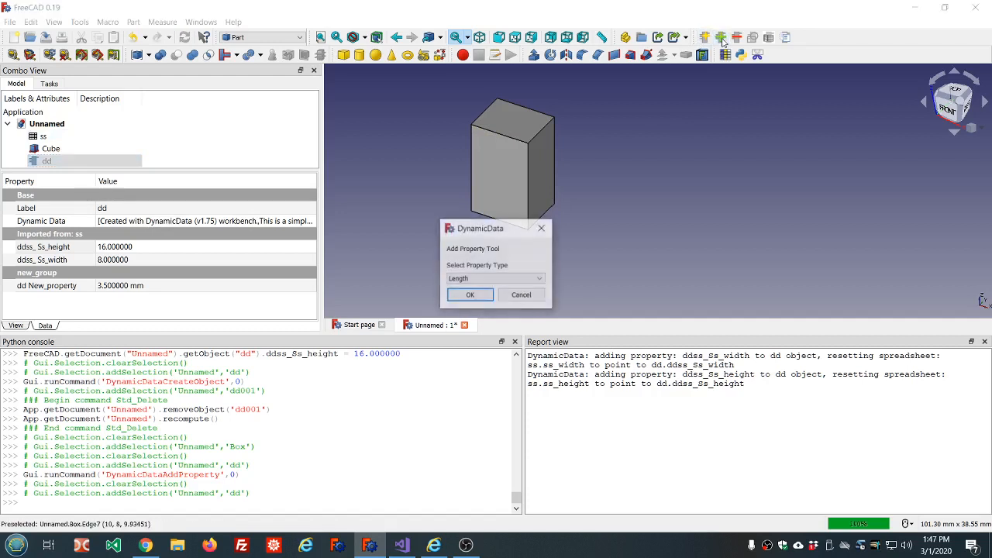
left_click(471, 296)
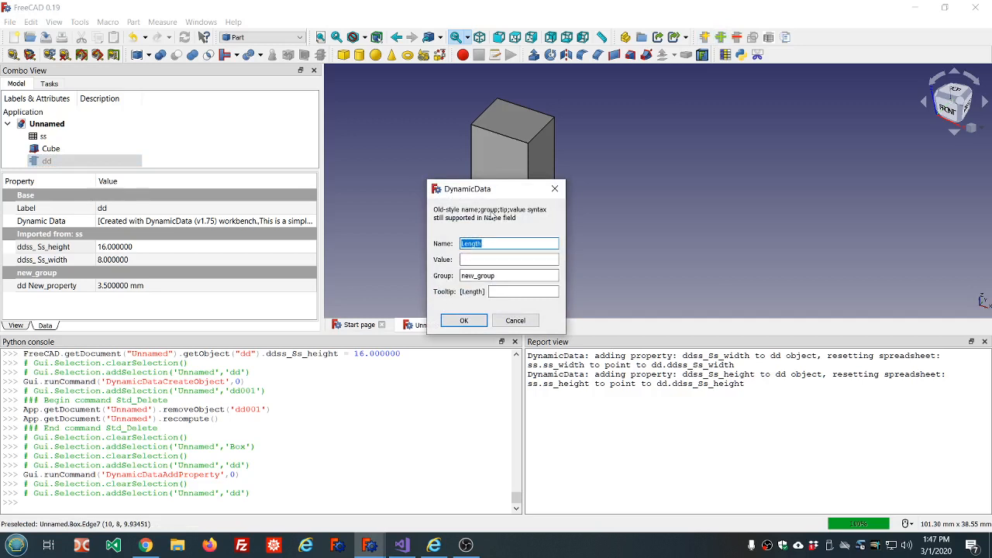
left_click(481, 258)
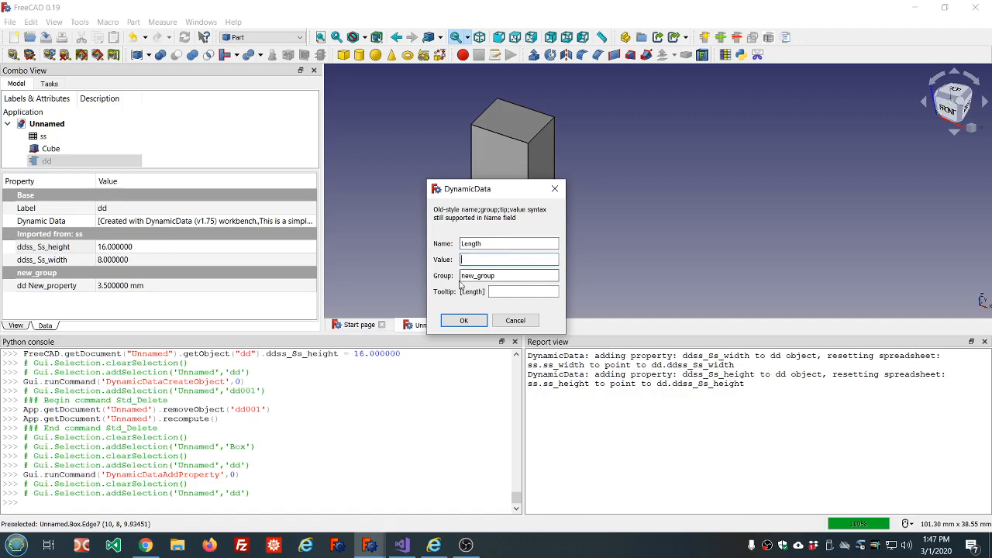
left_click(496, 292)
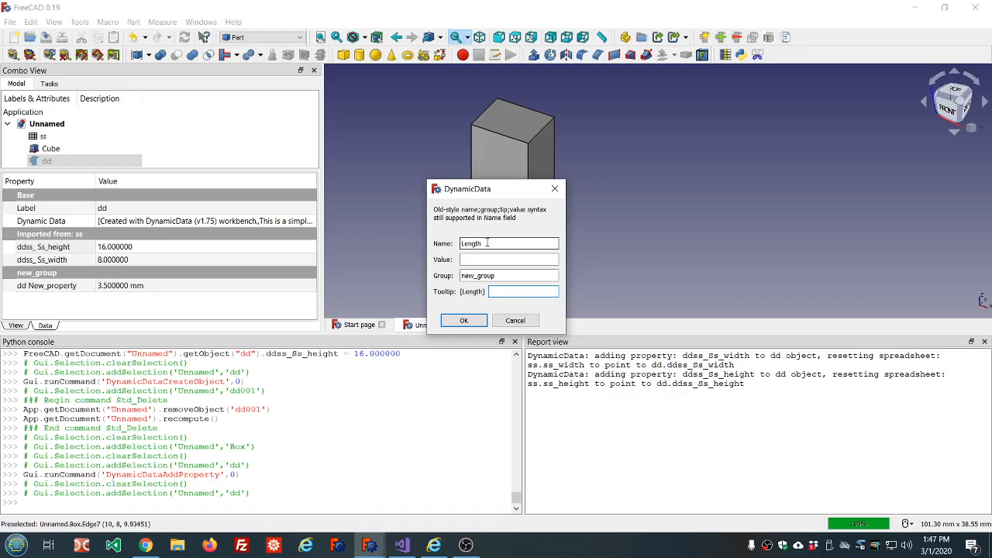
left_click(513, 322)
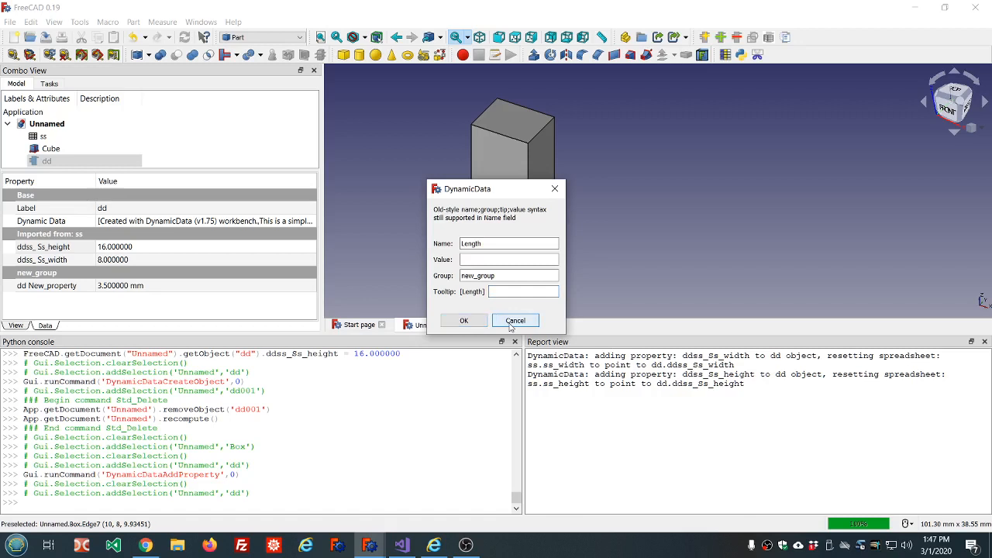
left_click(720, 37)
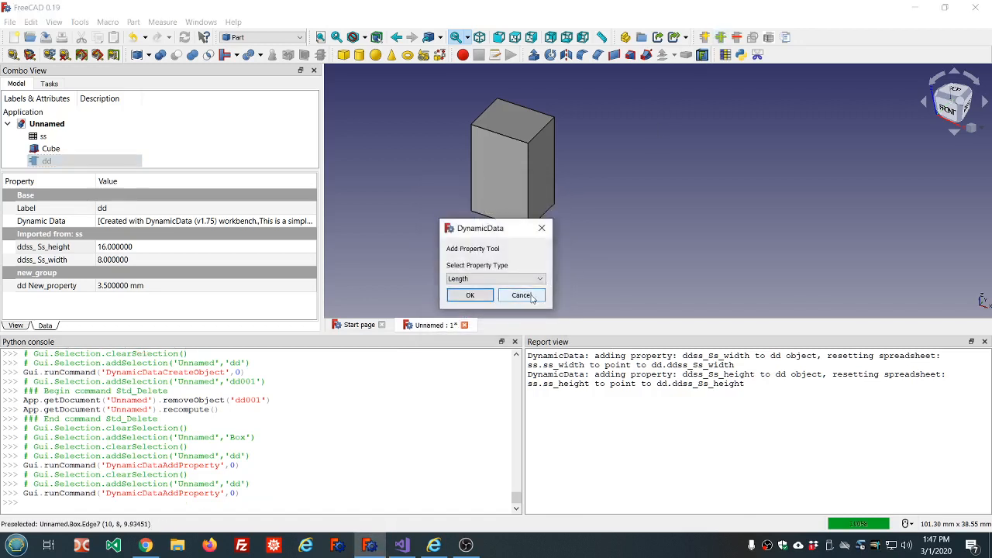
left_click(521, 296)
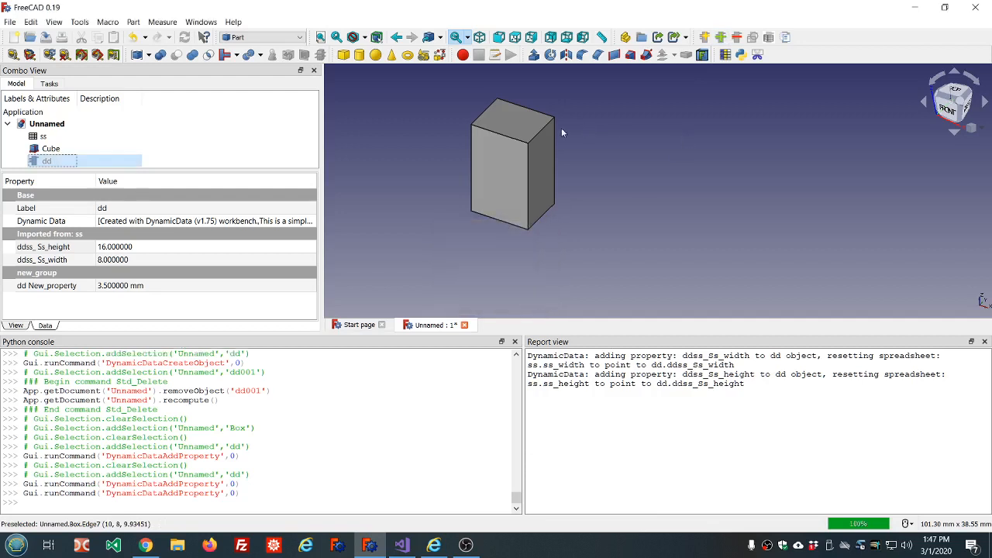
left_click(67, 150)
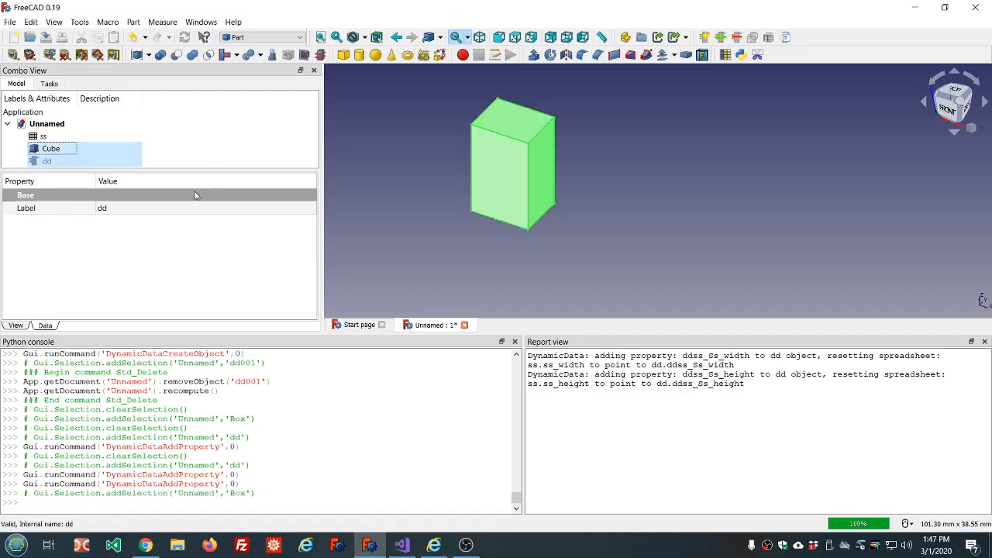
left_click(149, 152)
left_click(116, 161)
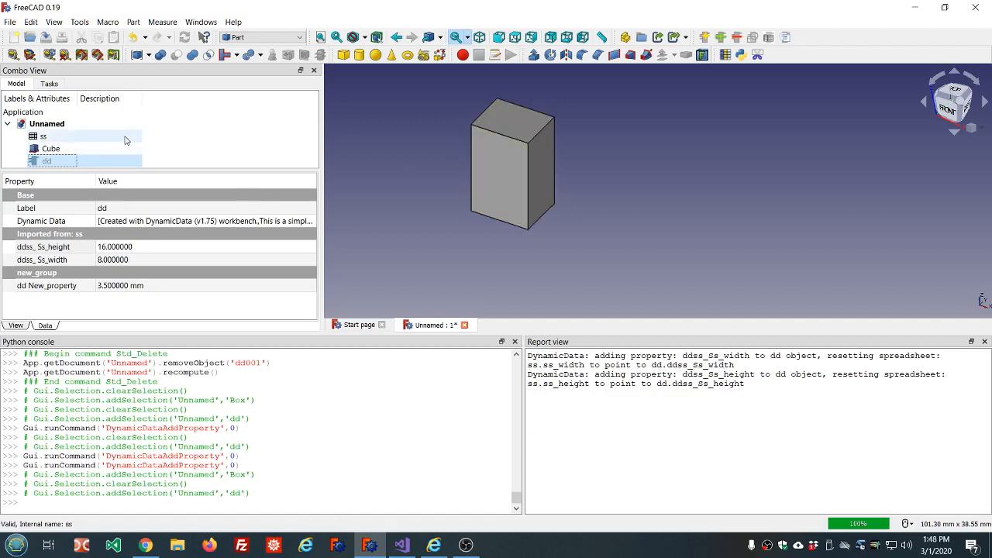
Select the cube together with the dd object and start copying a property from Cube to a new dd property
left_click(48, 149)
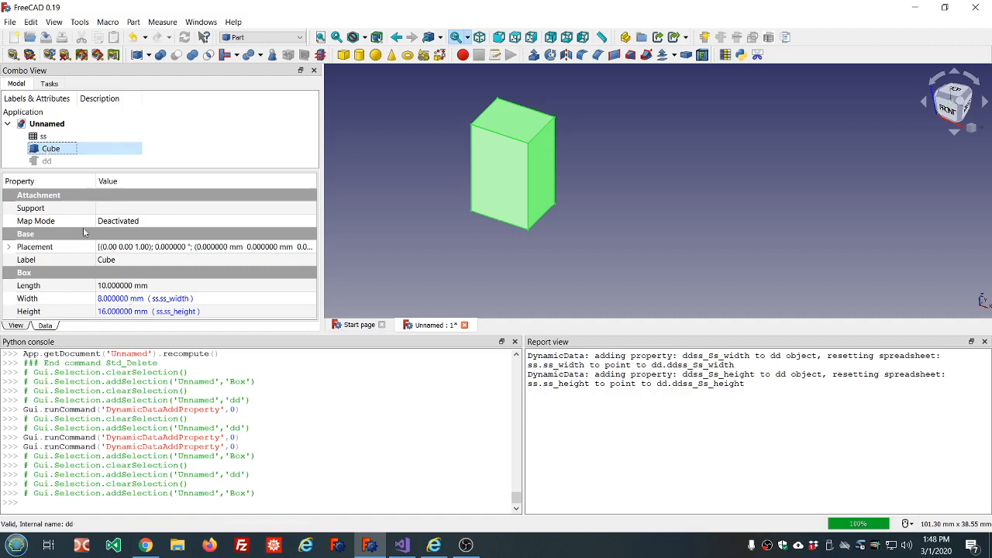
left_click(48, 161, "ctrl")
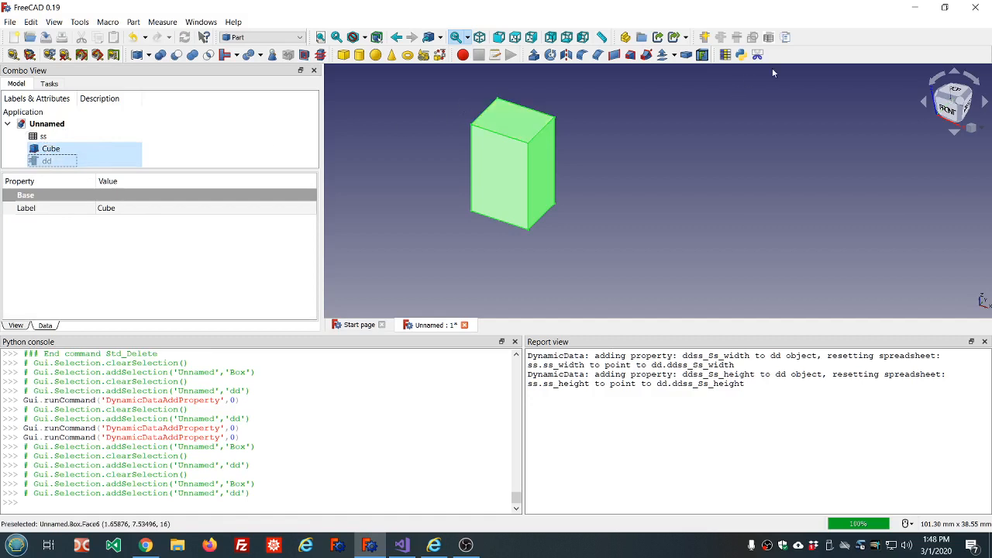
left_click(785, 38)
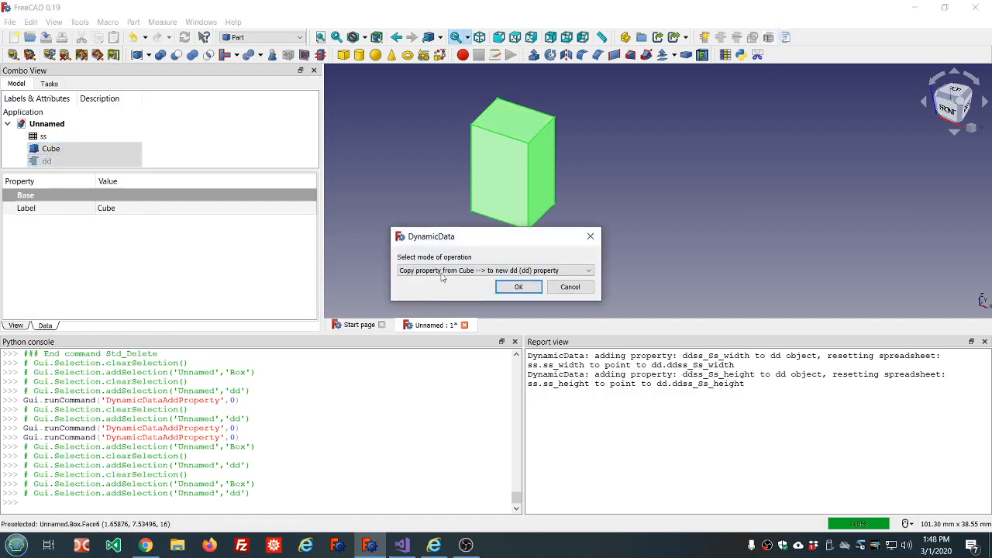
left_click(517, 288)
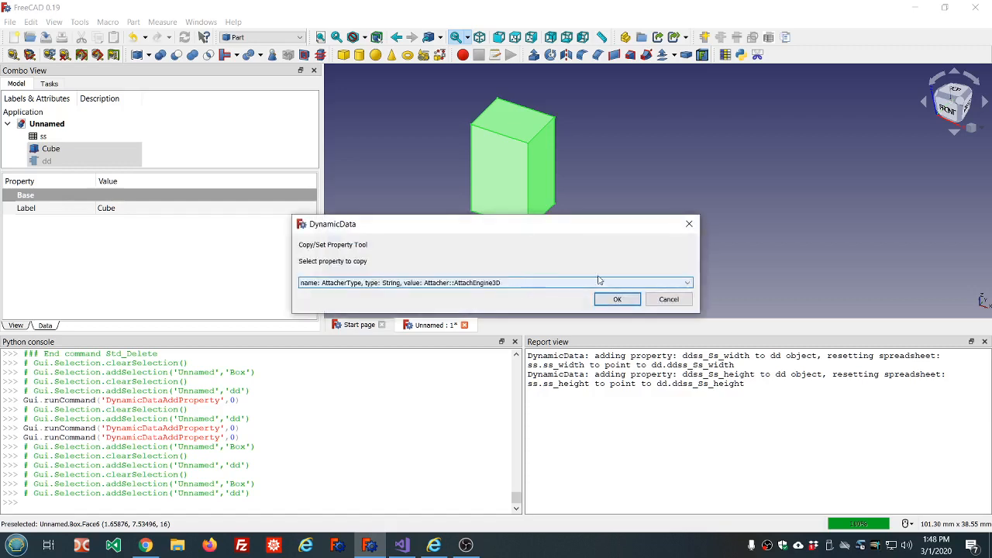
Choose the cube's Length as the property to copy and accept ddLength as the new property's name
left_click(686, 284)
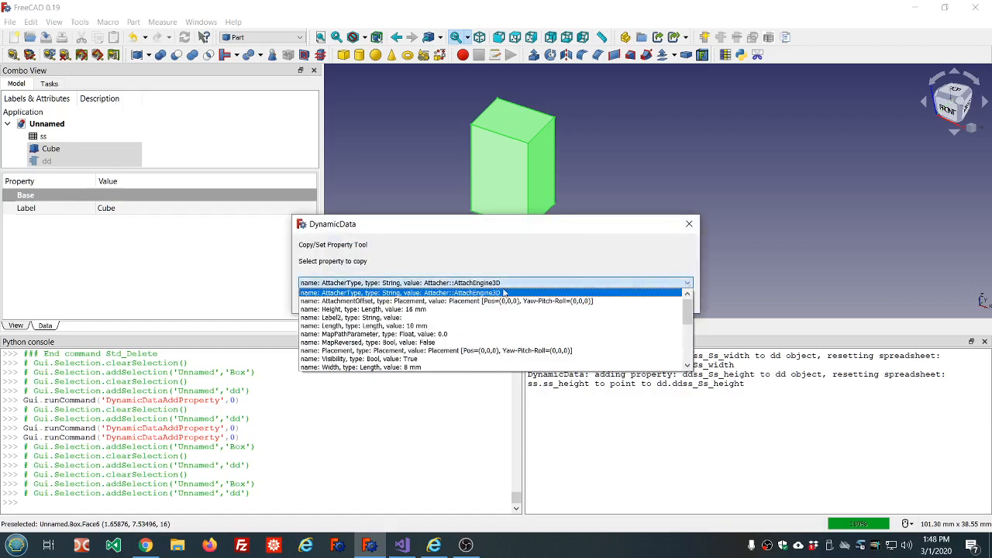
left_click(380, 326)
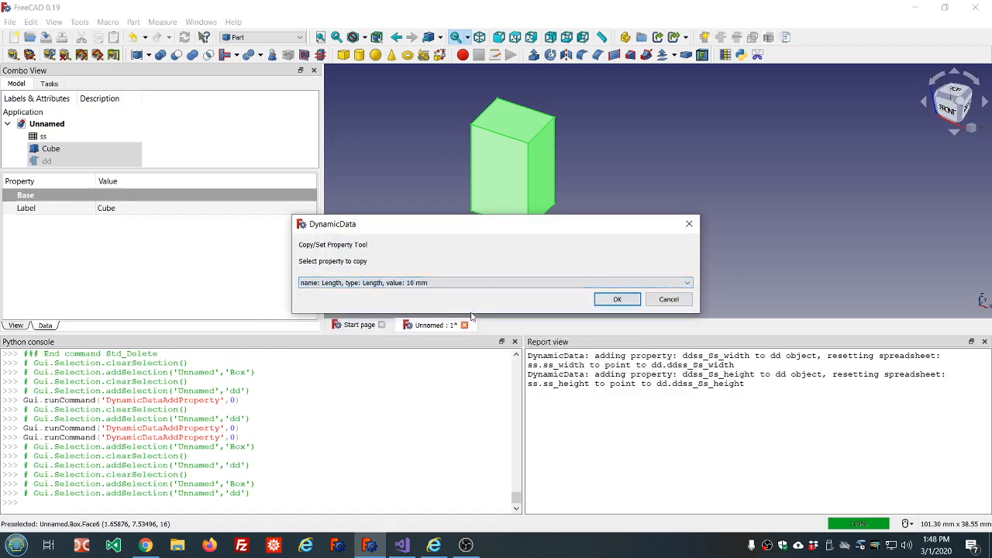
left_click(620, 299)
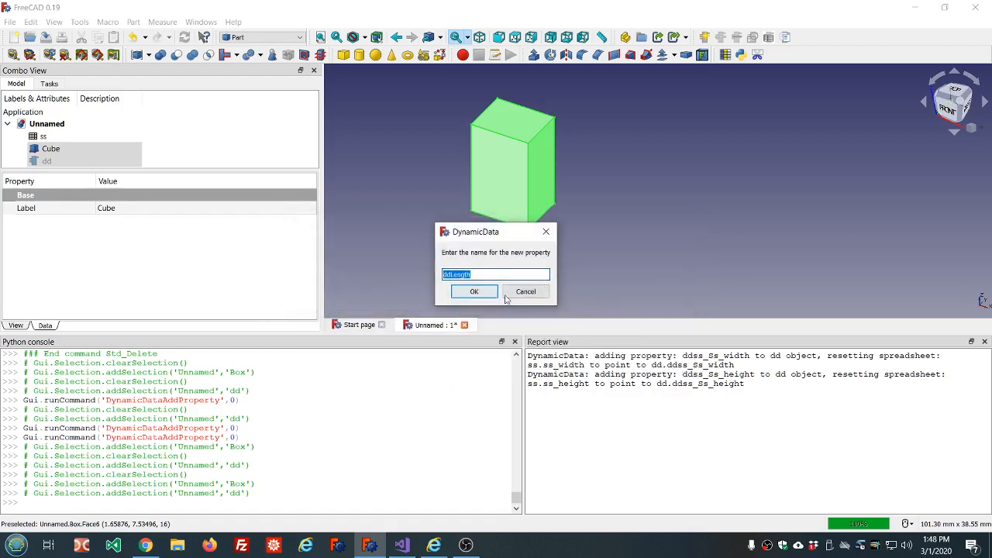
left_click(477, 293)
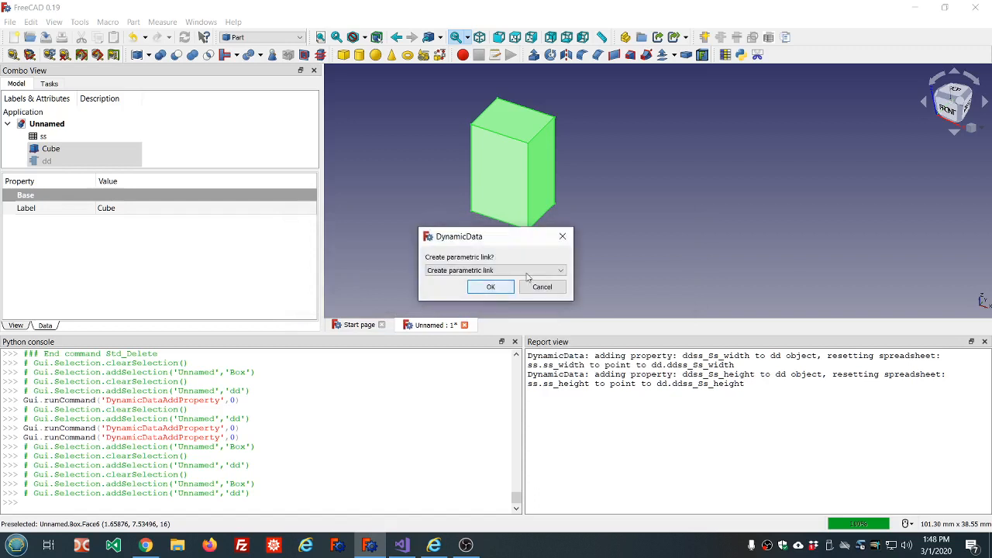
Compare the available link options and complete the Length copy with Create parametric link
left_click(561, 271)
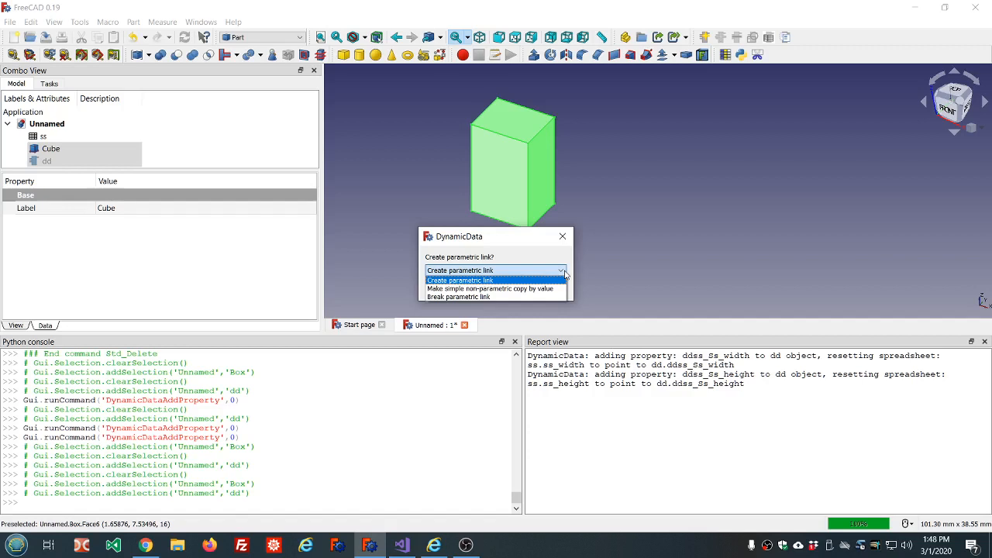
left_click(531, 282)
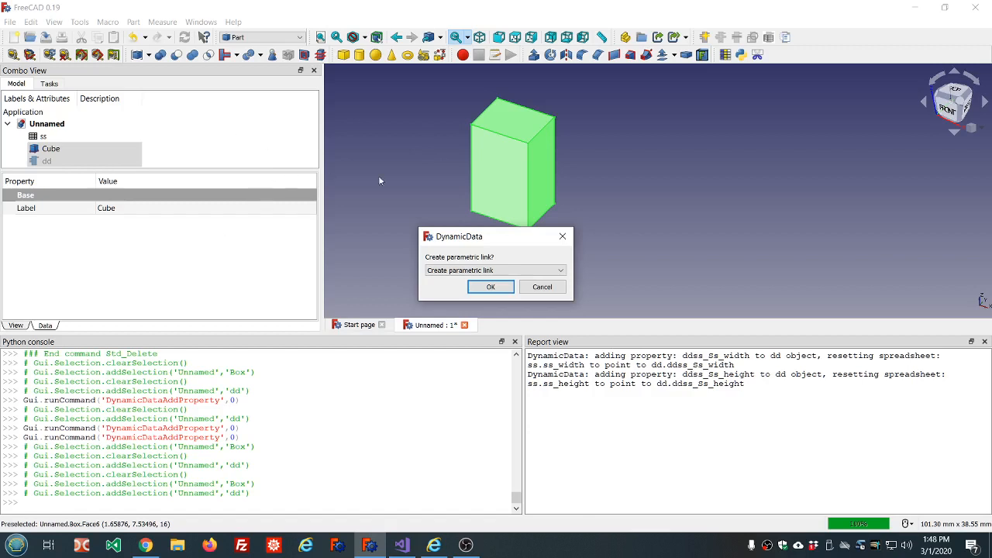
left_click(562, 274)
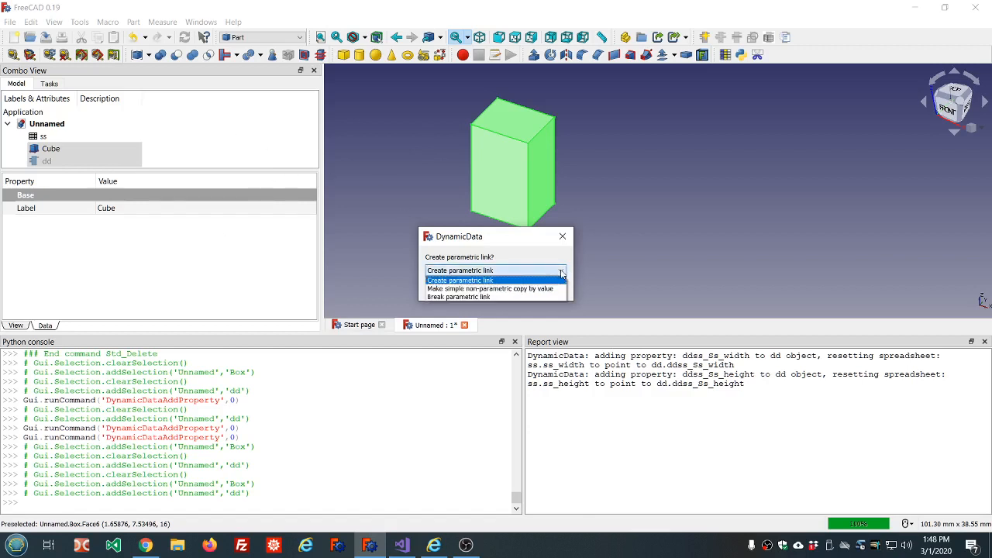
left_click(491, 290)
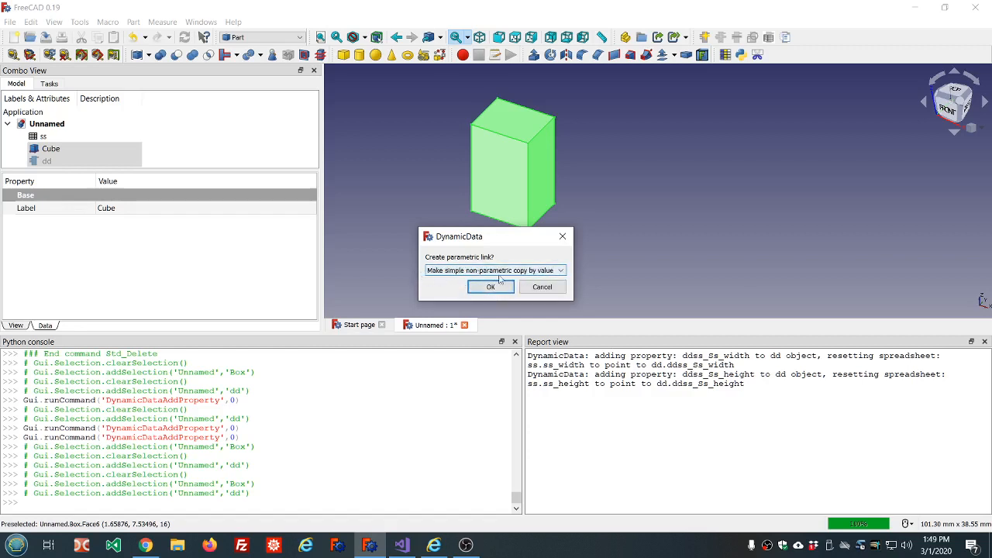
left_click(561, 270)
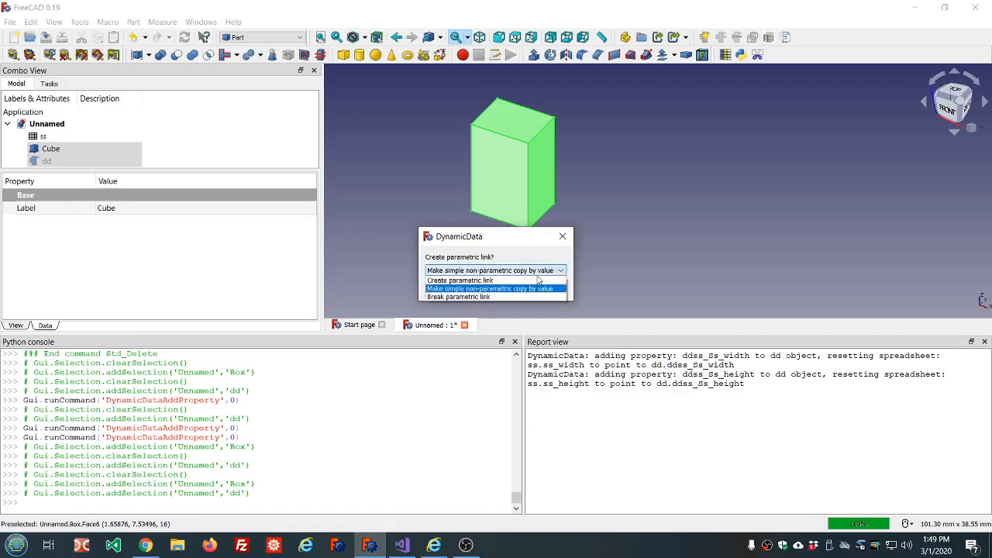
left_click(531, 282)
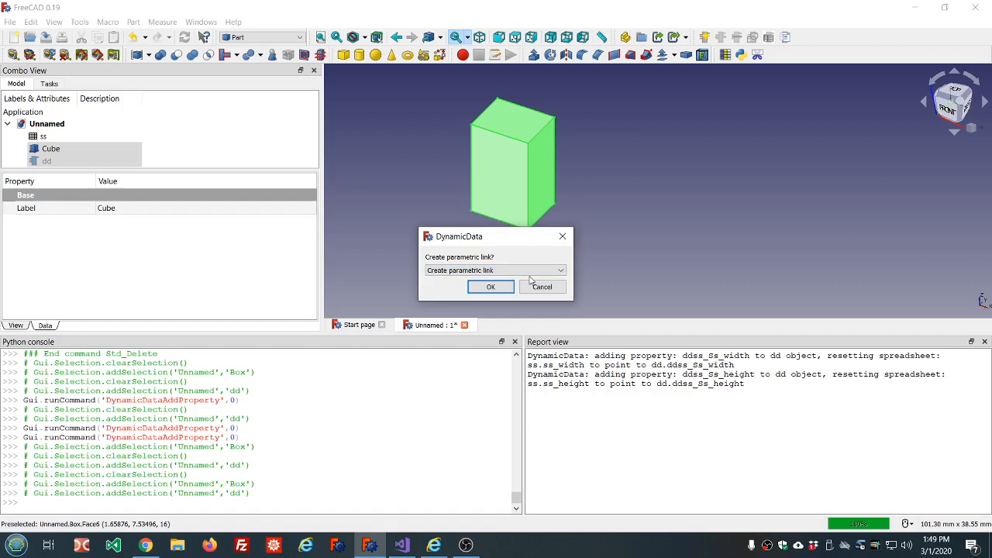
left_click(490, 288)
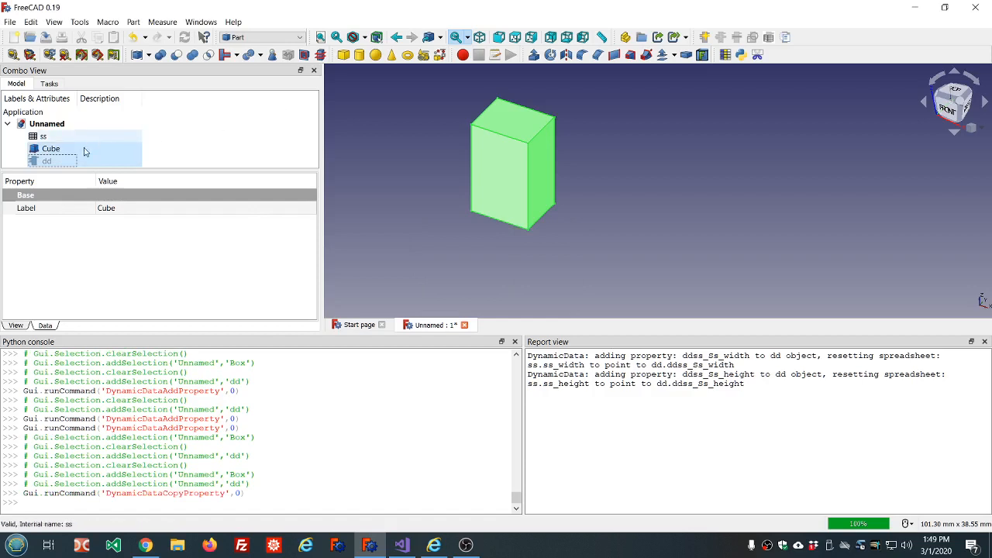
Examine the dd object's copied and imported property groups and the ss spreadsheet's cells, then clear the selection
left_click(35, 163)
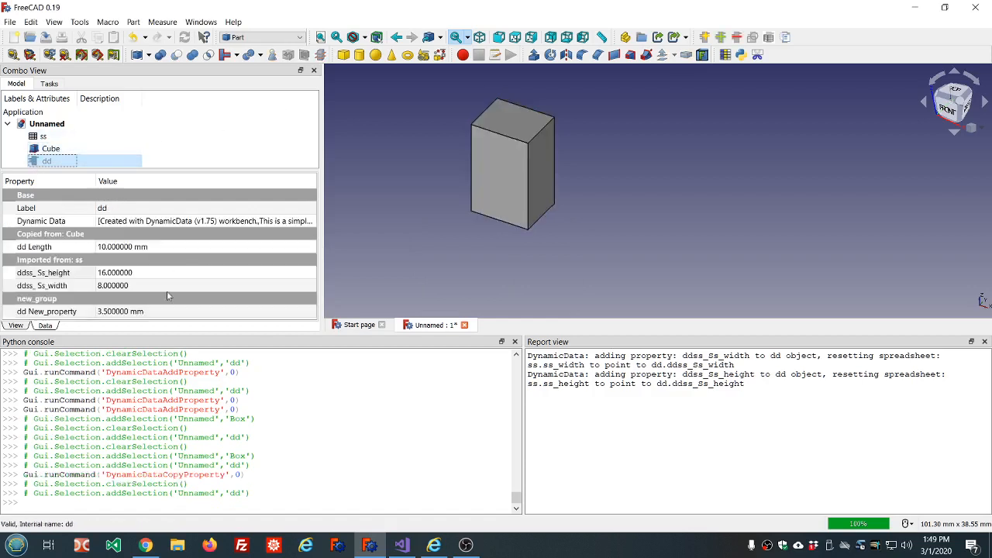
left_click(44, 236)
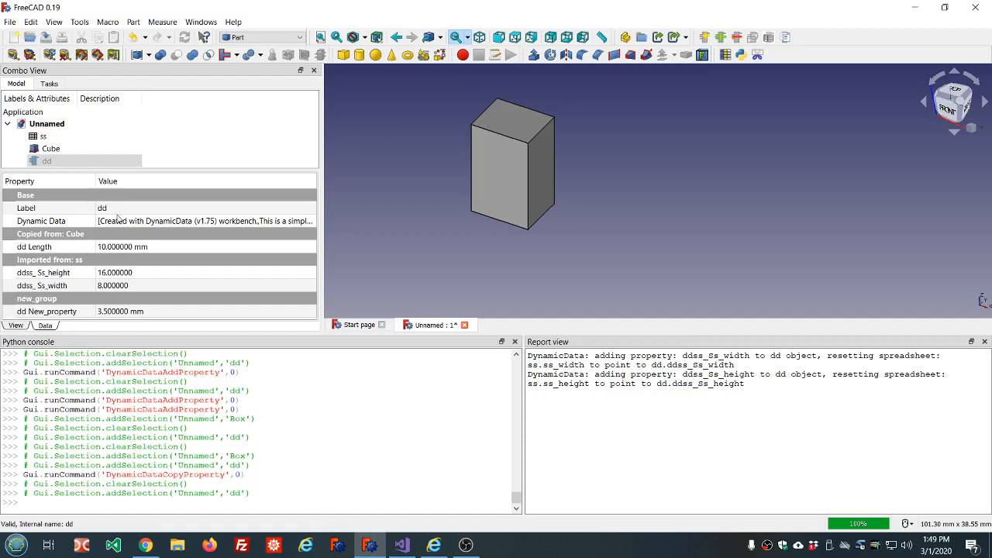
left_click(175, 127)
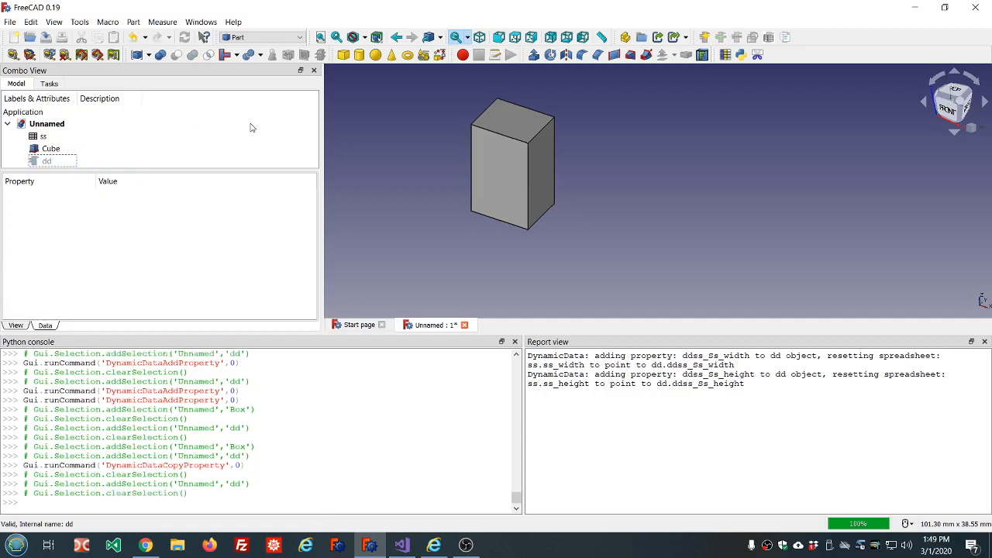
double_click(43, 137)
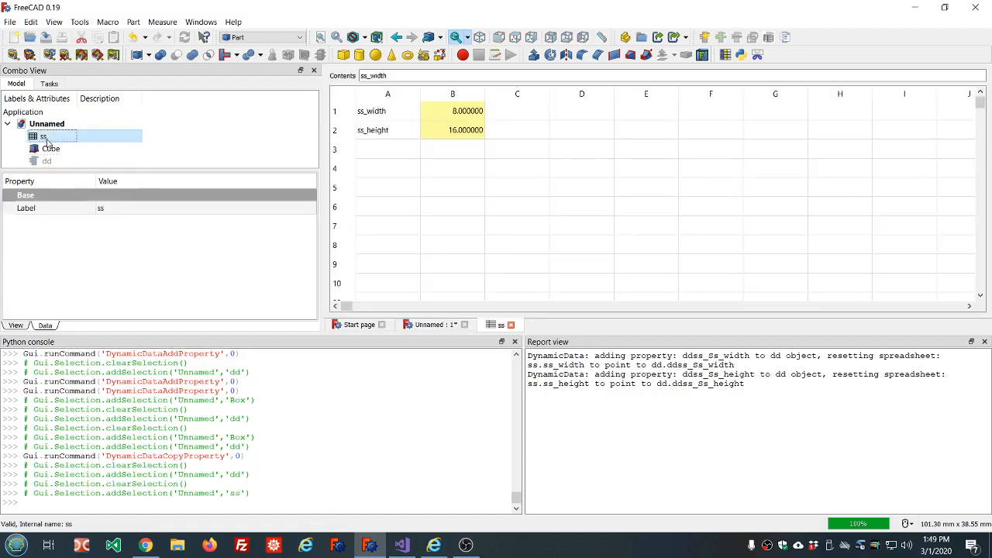
left_click(46, 162)
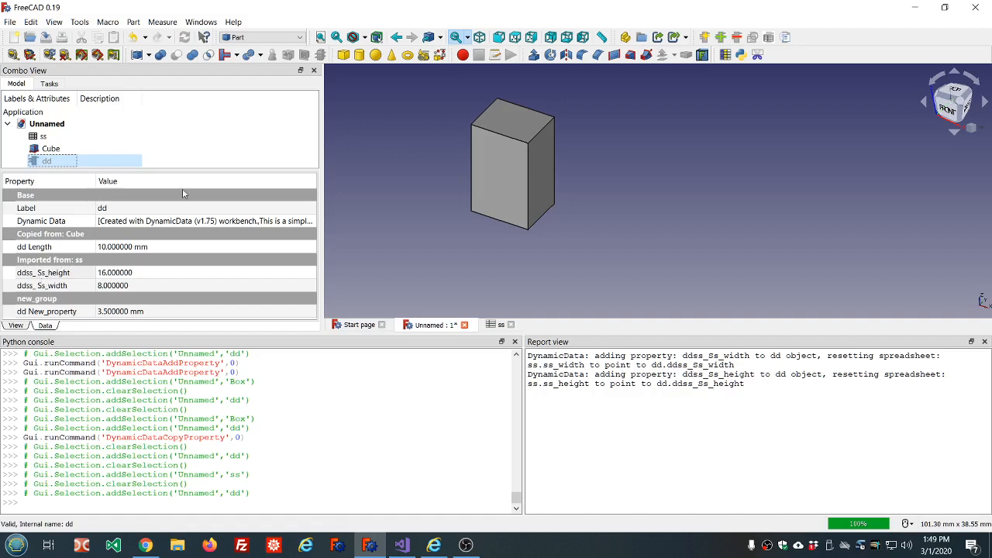
left_click(370, 182)
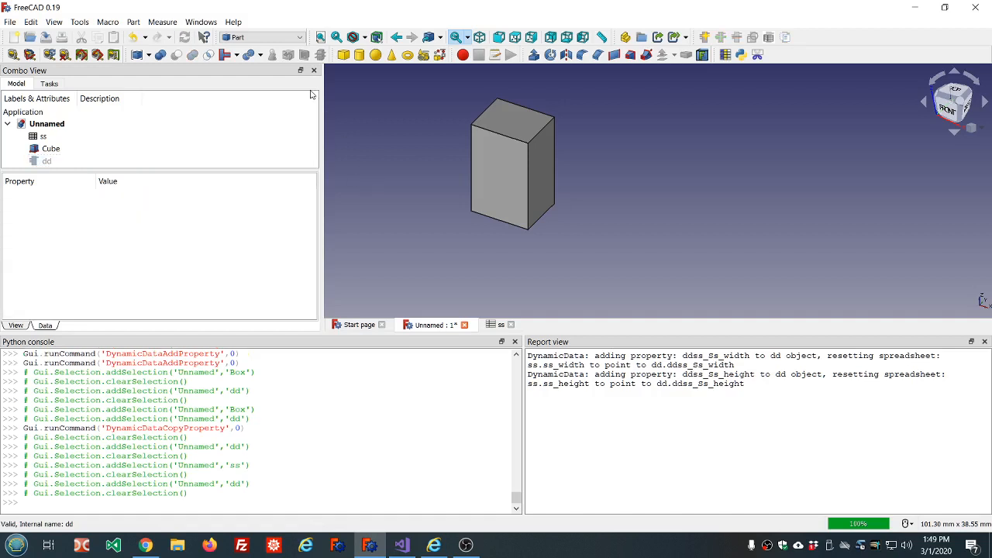
Switch to the Sketcher workbench and create a new sketch on the XY-Plane with zero offset
left_click(302, 38)
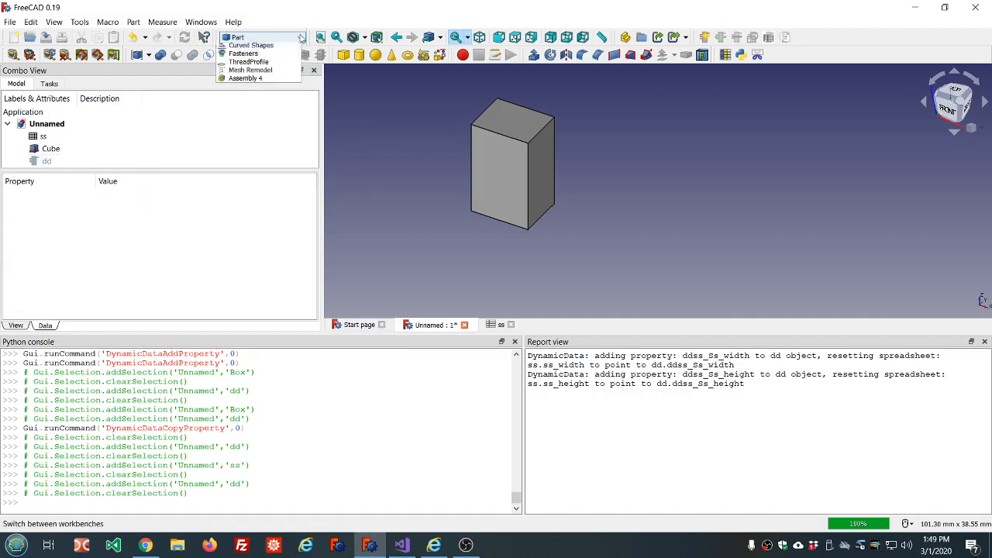
left_click(263, 138)
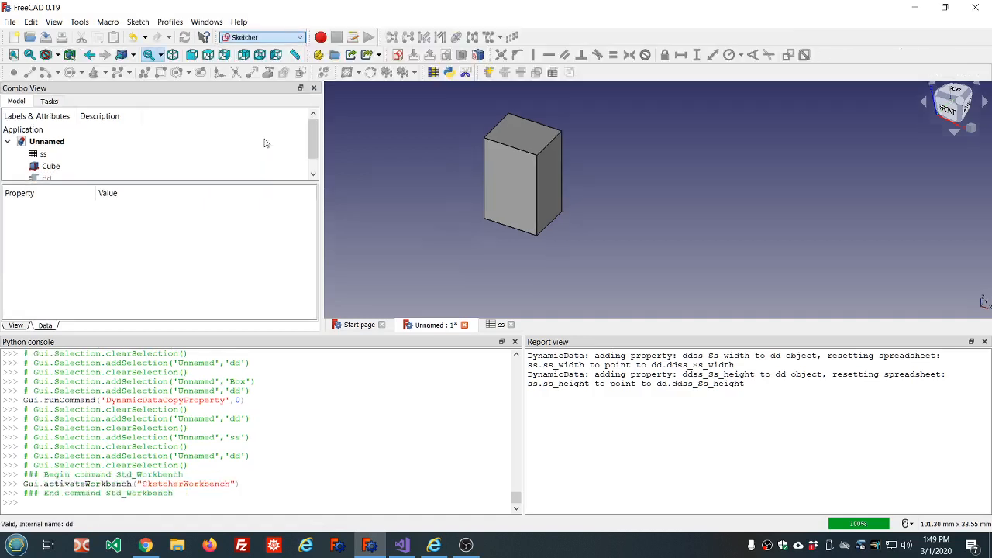
left_click(398, 56)
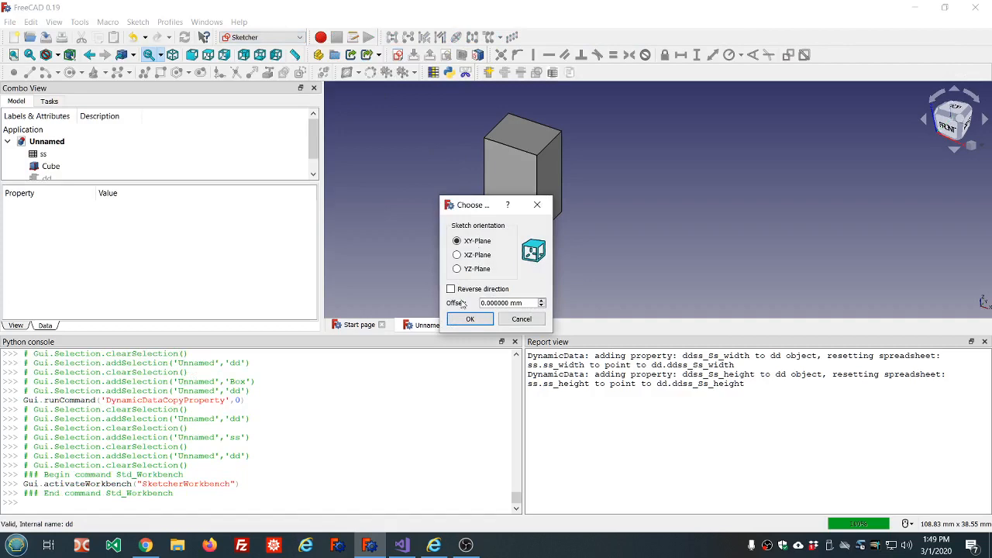
left_click(469, 319)
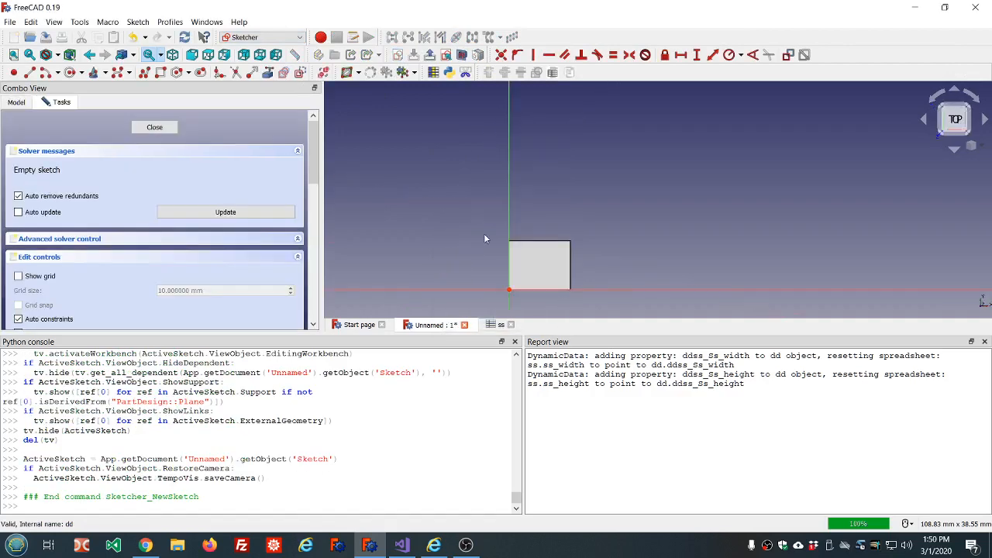
Draw a circle of about 4.9 mm radius above the cube's outline, centred close to the vertical axis
scroll(484, 239, "down", 2)
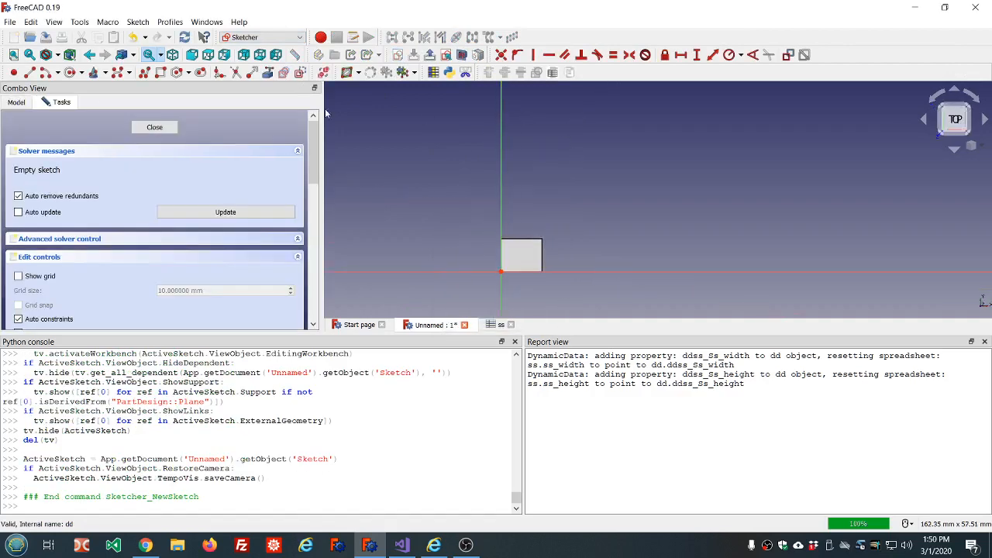
left_click(69, 72)
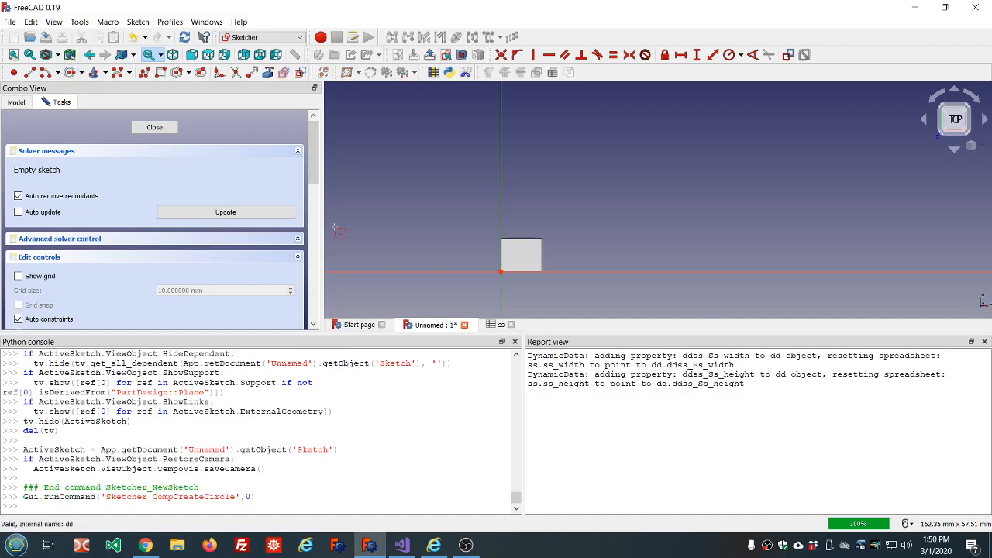
left_click(497, 182)
left_click(478, 180)
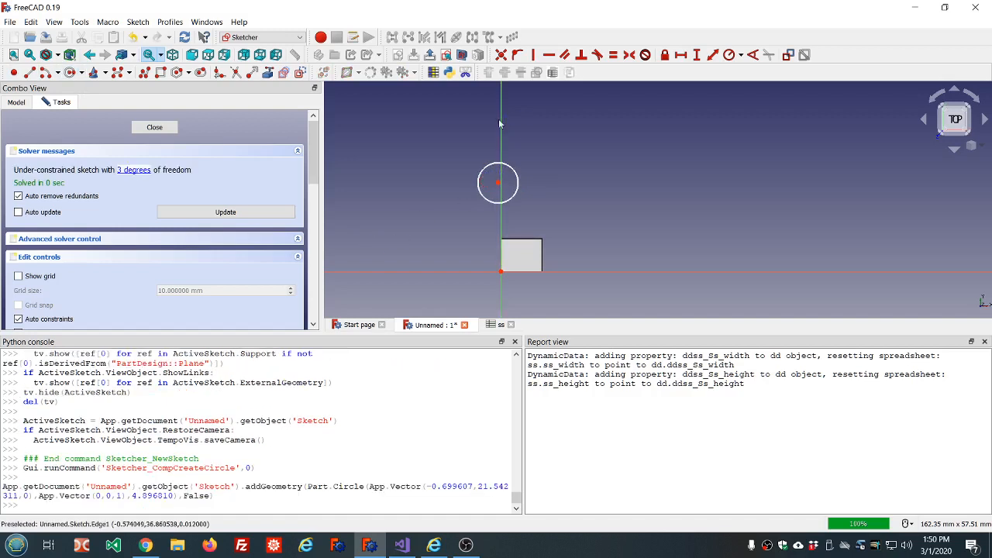
Constrain the circle's radius to 5 mm, name the constraint radius, and close the sketch
left_click(514, 177)
left_click(728, 55)
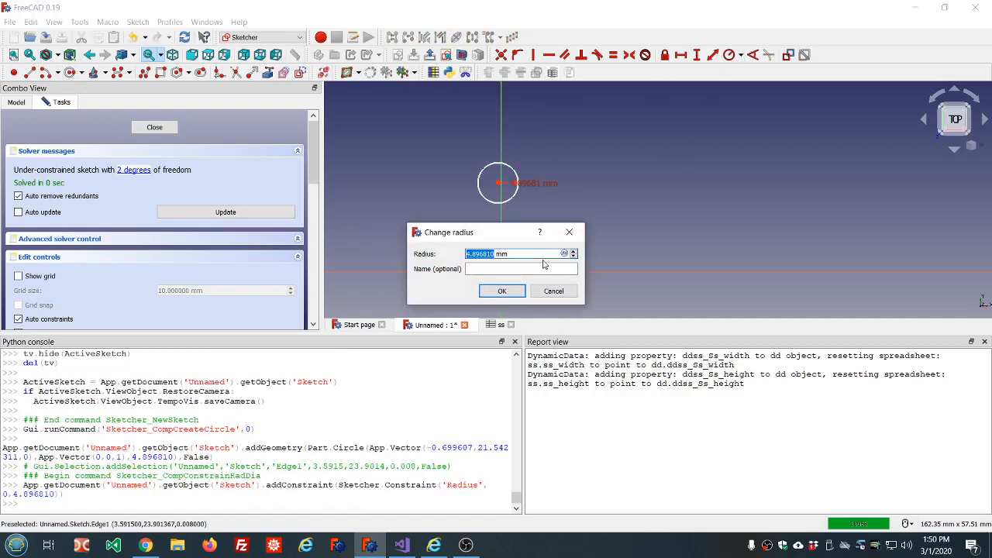
type("5")
key("Tab")
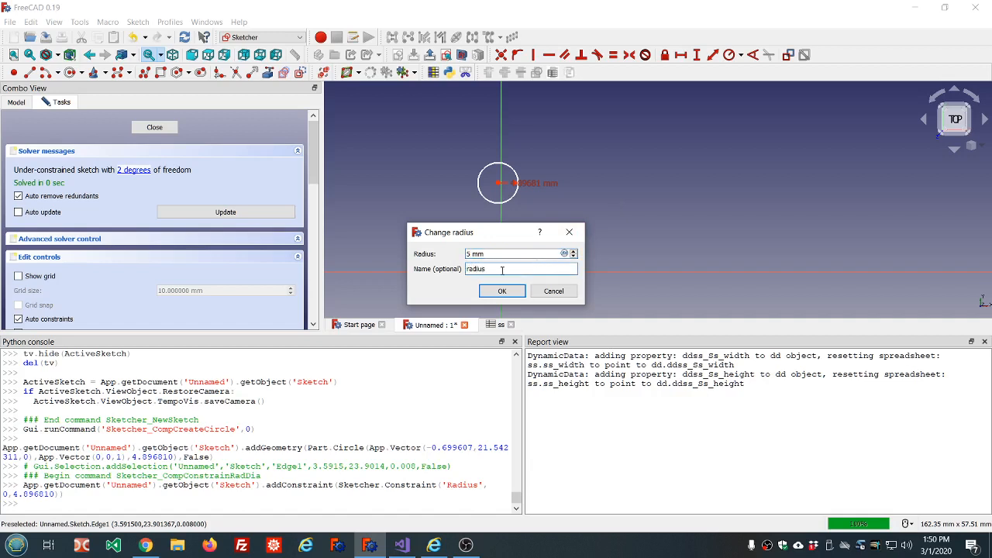
type("radius")
left_click(496, 292)
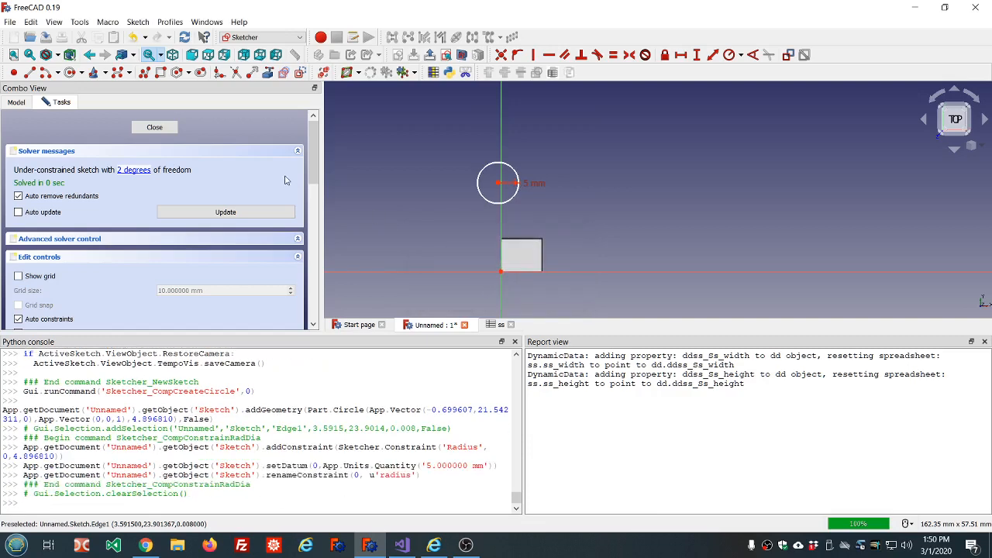
left_click(154, 128)
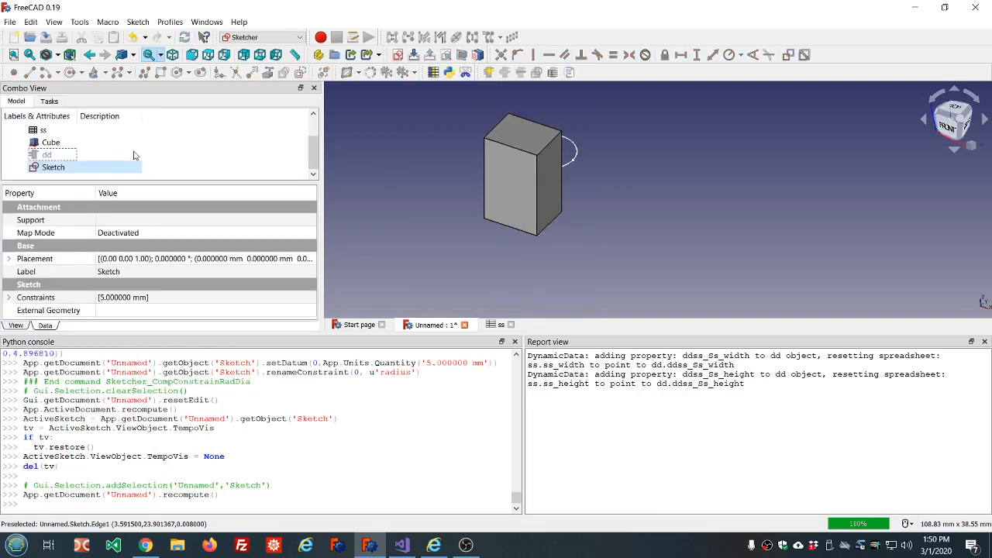
Import the sketch's named constraints into the dd object, accepting the option Do the import, I know what I'm doing
left_click(52, 158, "ctrl")
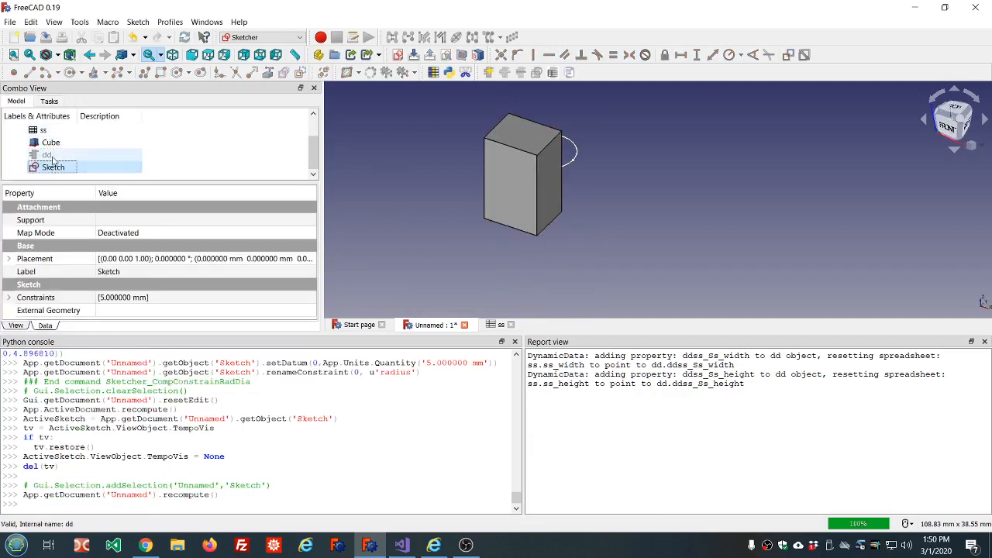
left_click(537, 72)
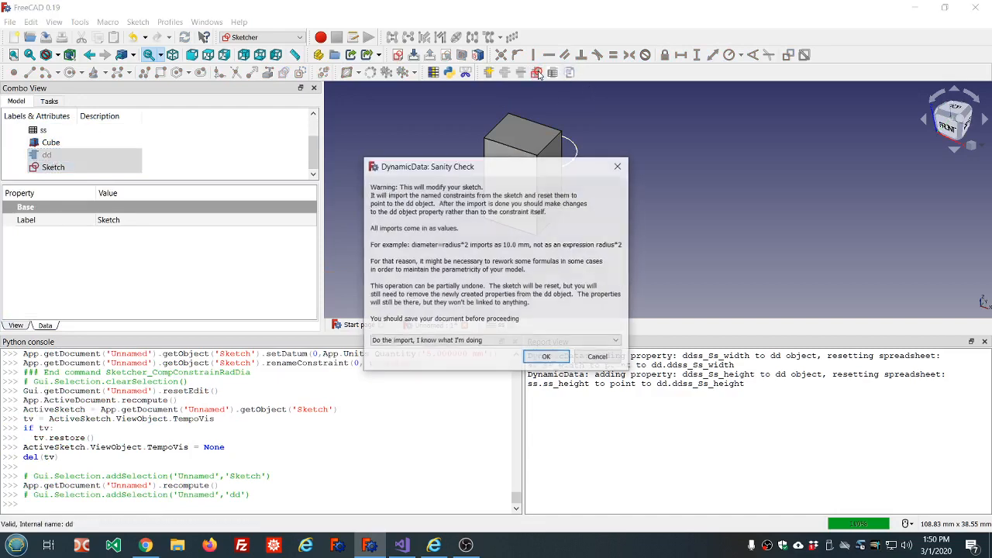
left_click(547, 357)
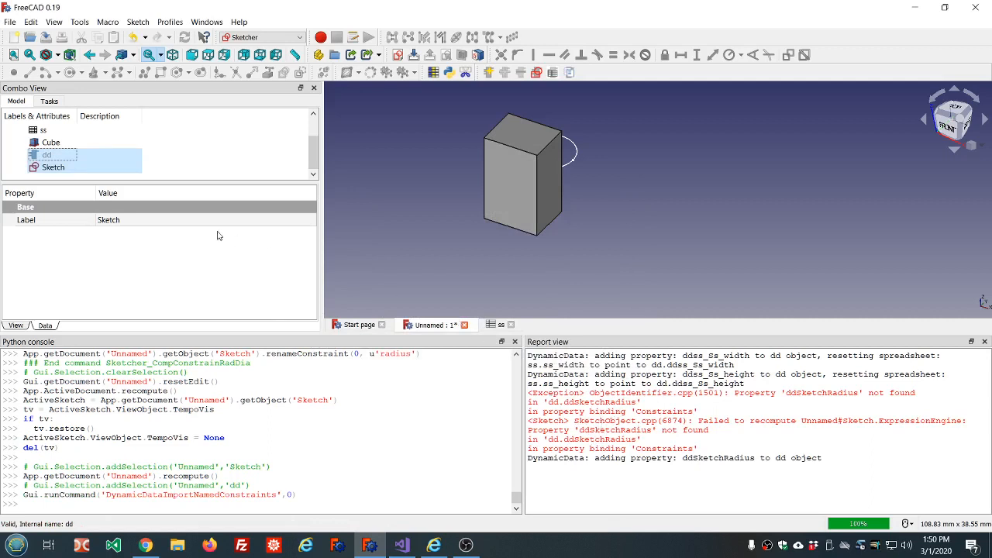
left_click(48, 232)
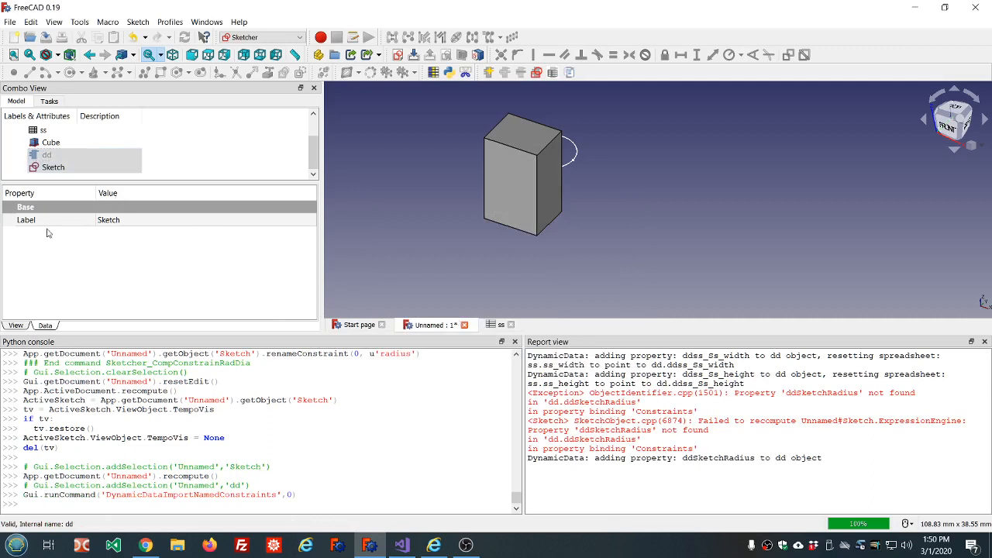
Set the dd object's imported Sketch Radius property to 14 mm and check the Sketch, Cube and dd properties
left_click(47, 155)
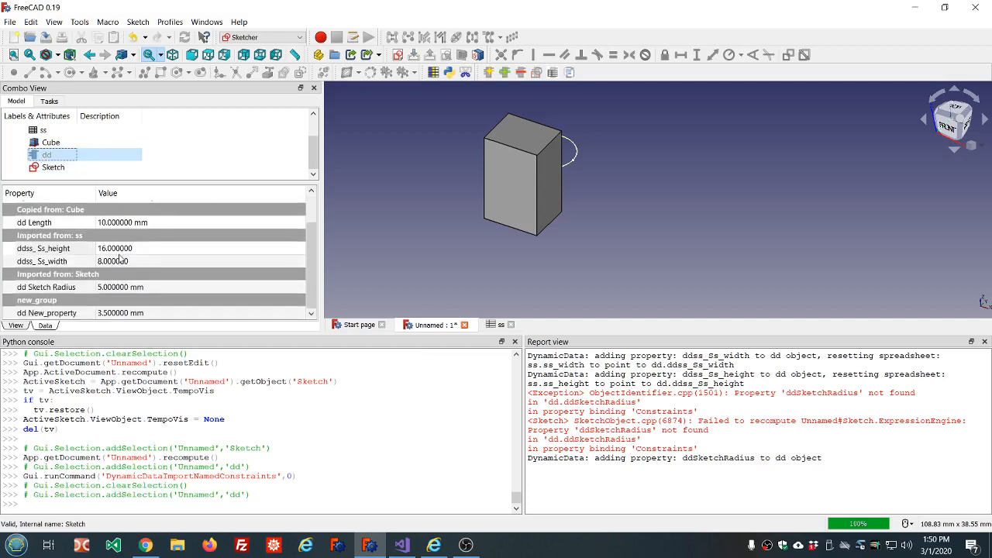
left_click(45, 290)
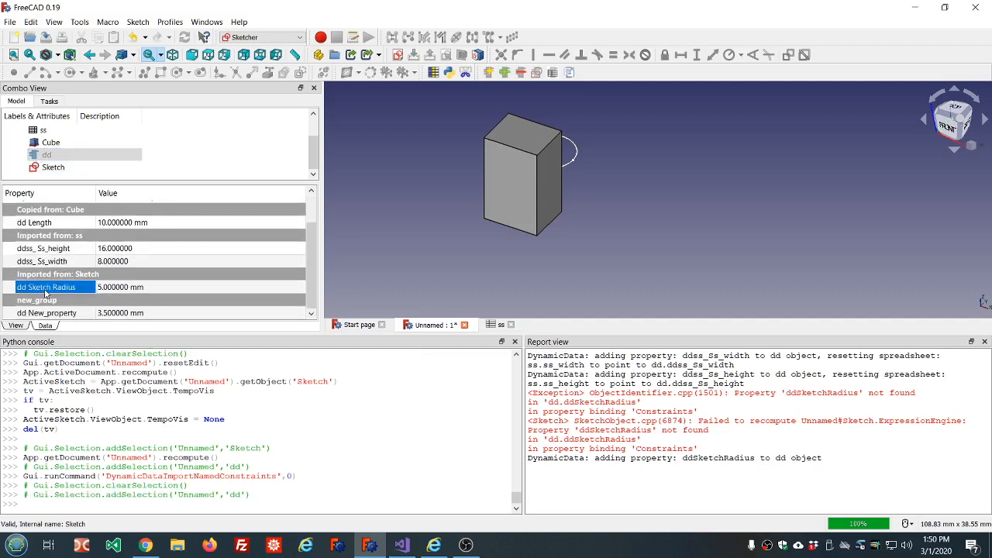
left_click(161, 287)
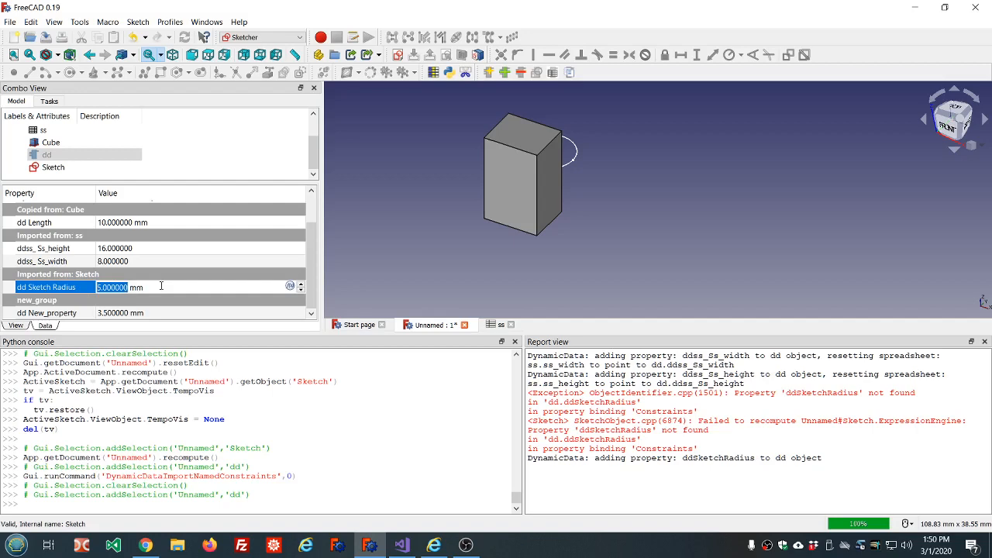
scroll(161, 286, "up", 9)
left_click(248, 160)
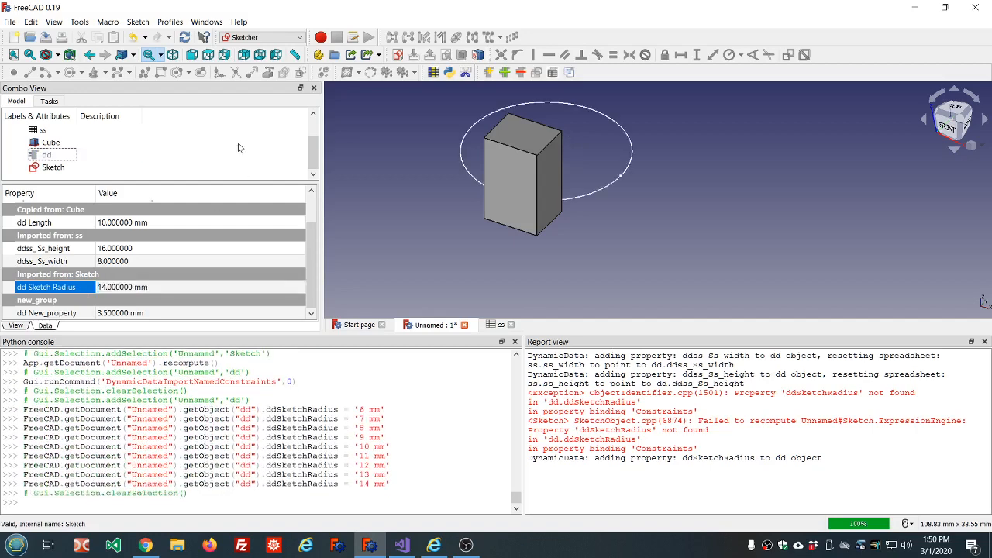
left_click(67, 167)
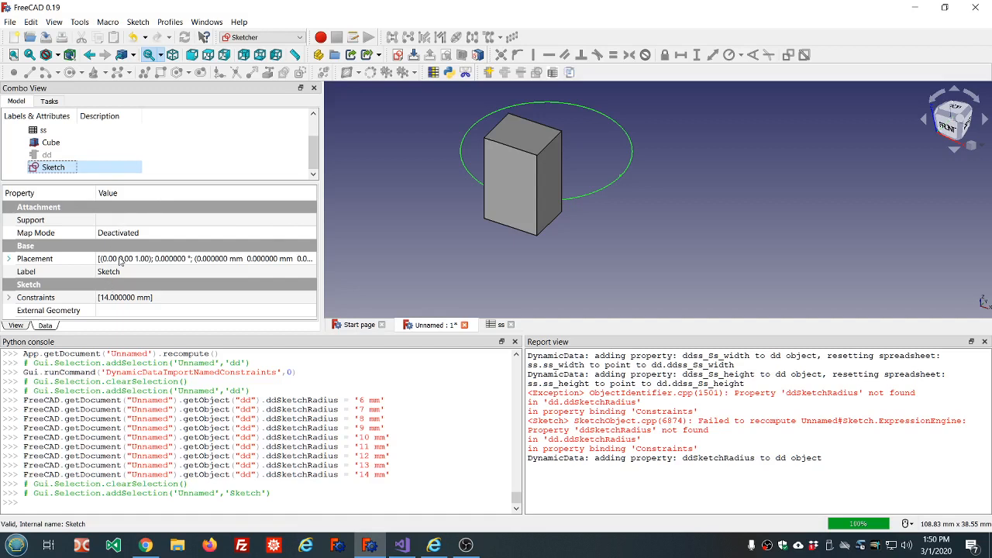
left_click(49, 143)
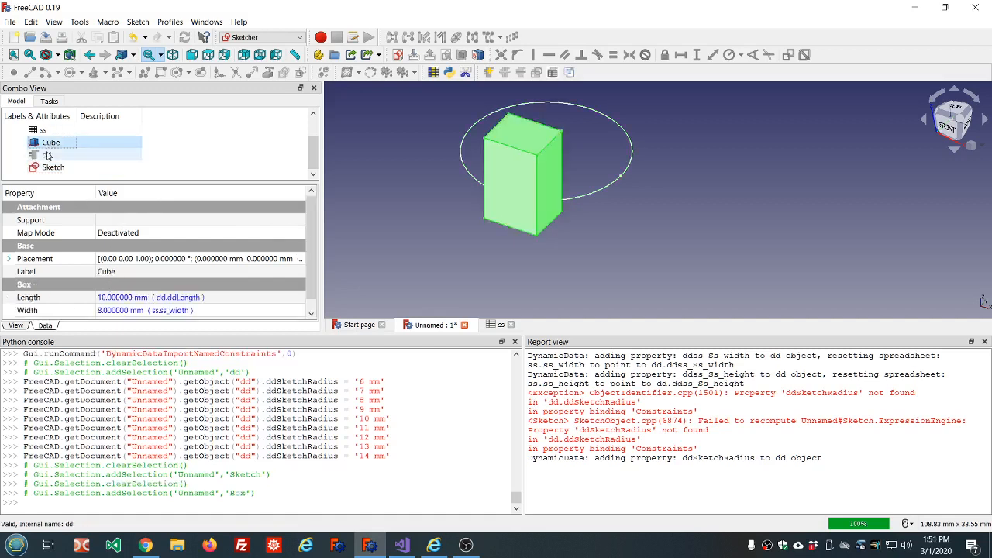
left_click(47, 155)
scroll(211, 264, "down", 2)
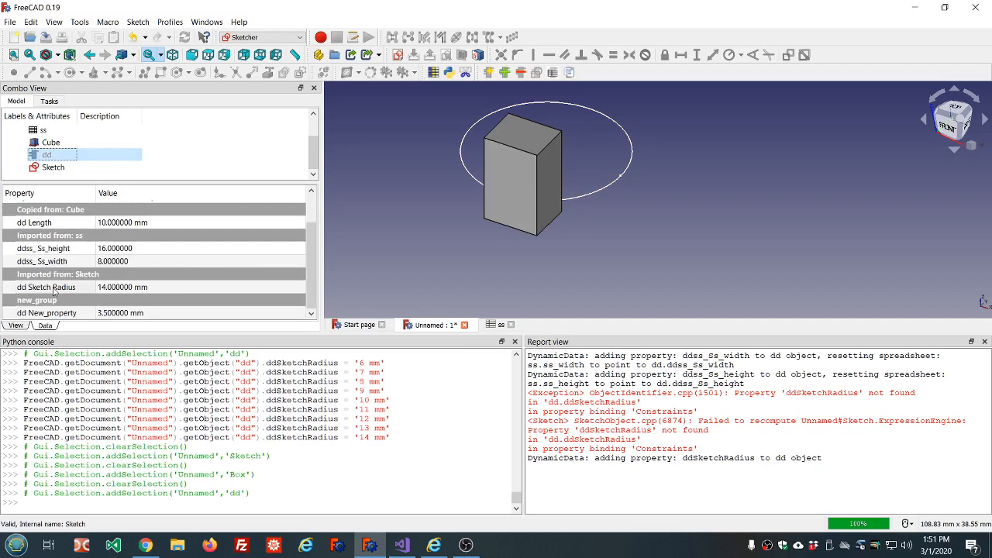
Create a second sketch on the XZ-Plane with zero offset
left_click(411, 147)
left_click(397, 55)
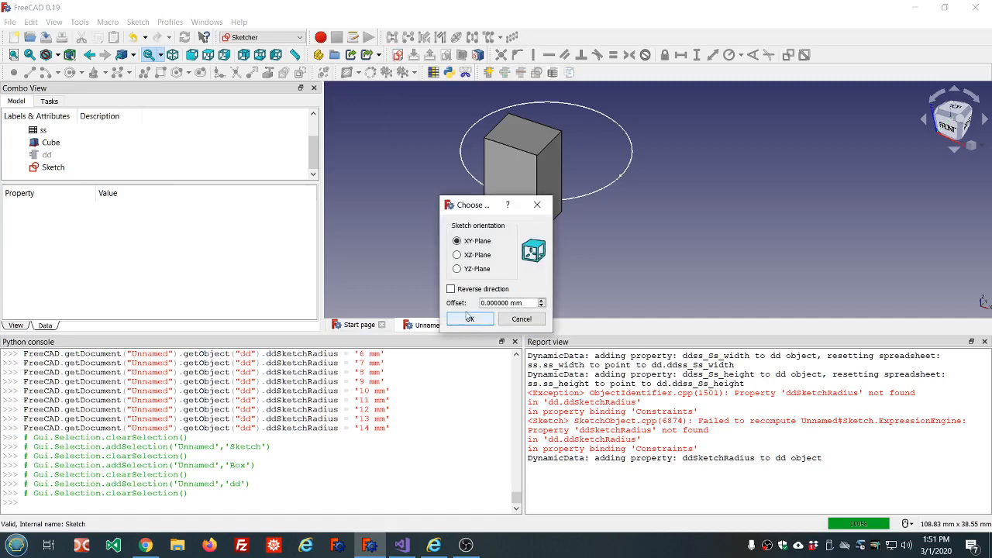
left_click(457, 254)
left_click(468, 319)
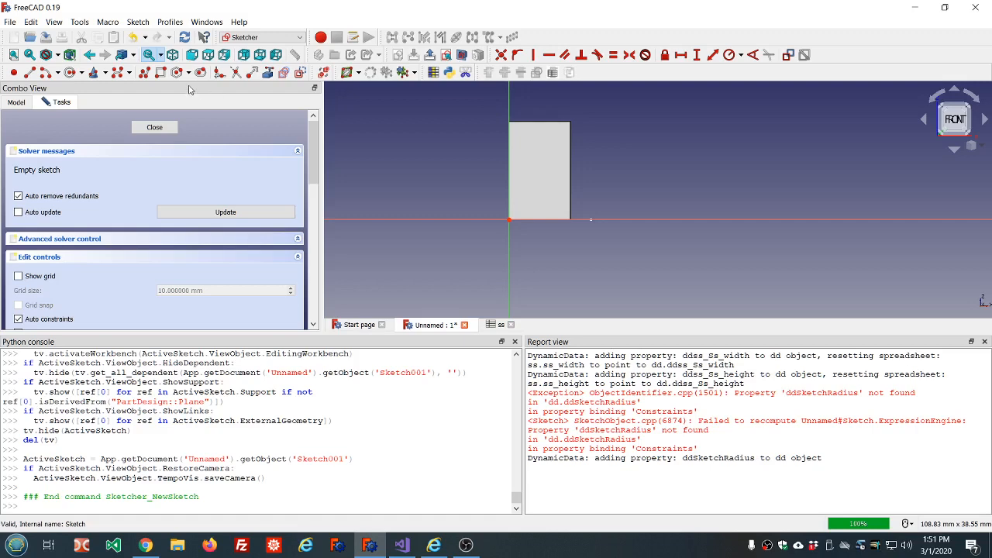
Draw a circle of about 4.3 mm radius centred on the horizontal axis, about 18.6 mm left of the origin
left_click(70, 72)
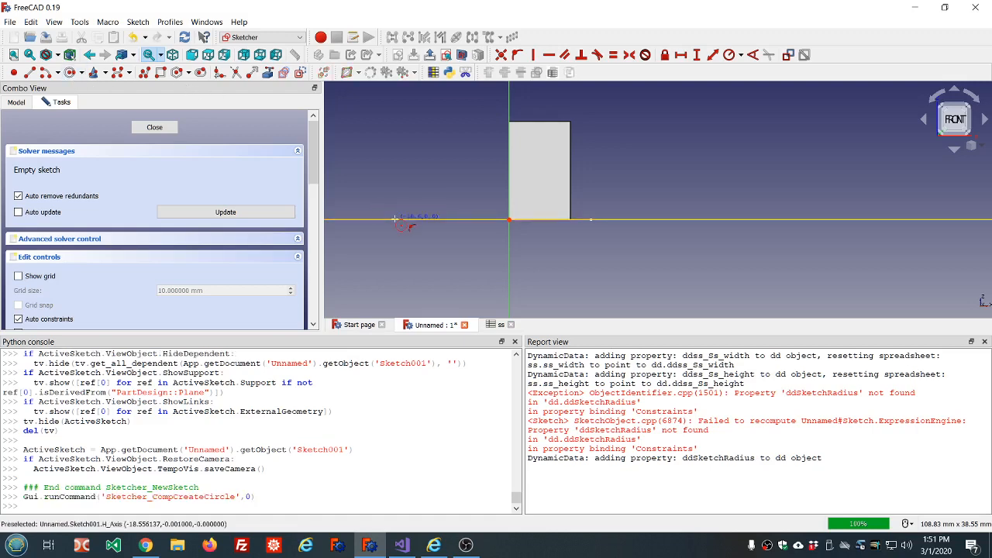
left_click(395, 218)
left_click(388, 194)
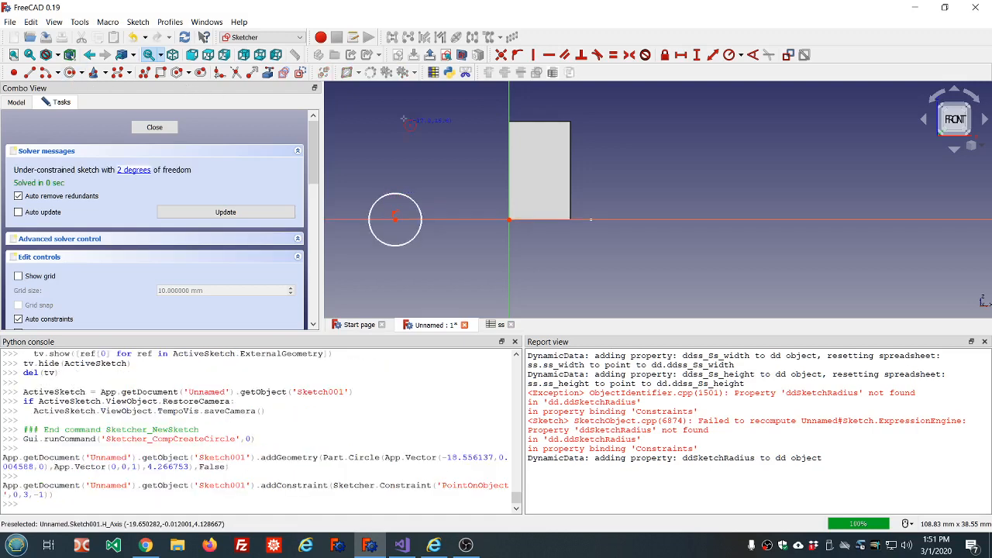
Constrain the circle's diameter to 5 mm, name the constraint diameter, and close the sketch
left_click(414, 200)
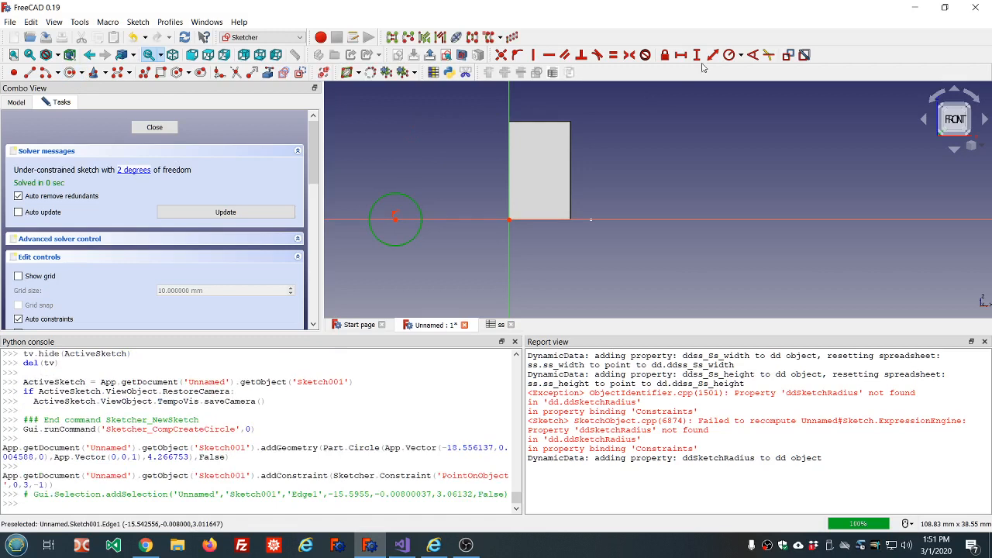
left_click(741, 56)
left_click(768, 84)
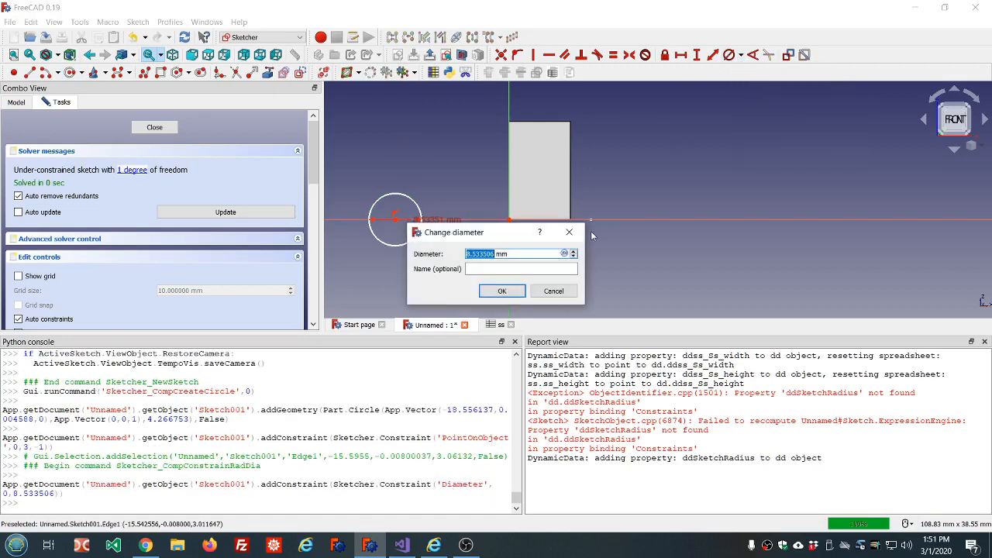
type("5")
key("Tab")
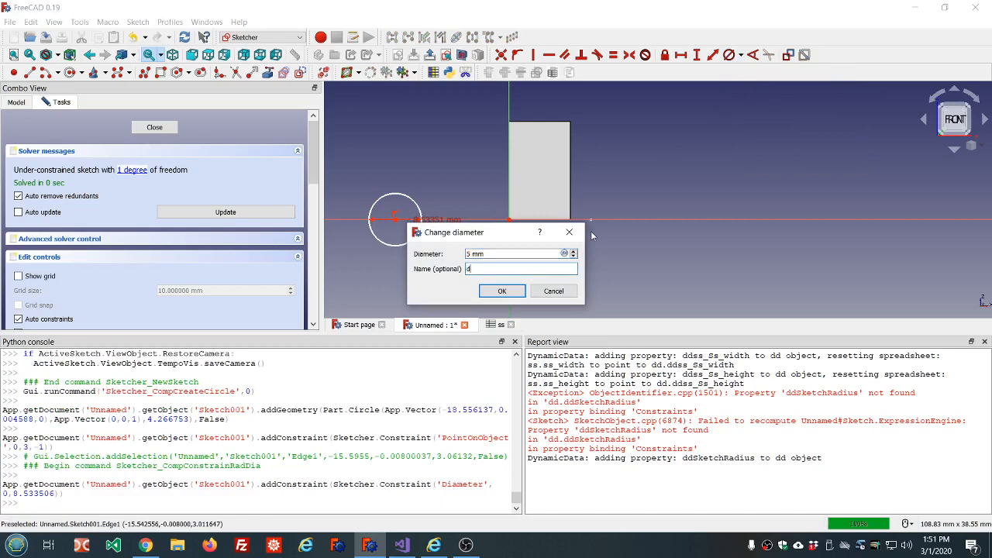
type("diameter")
key("Return")
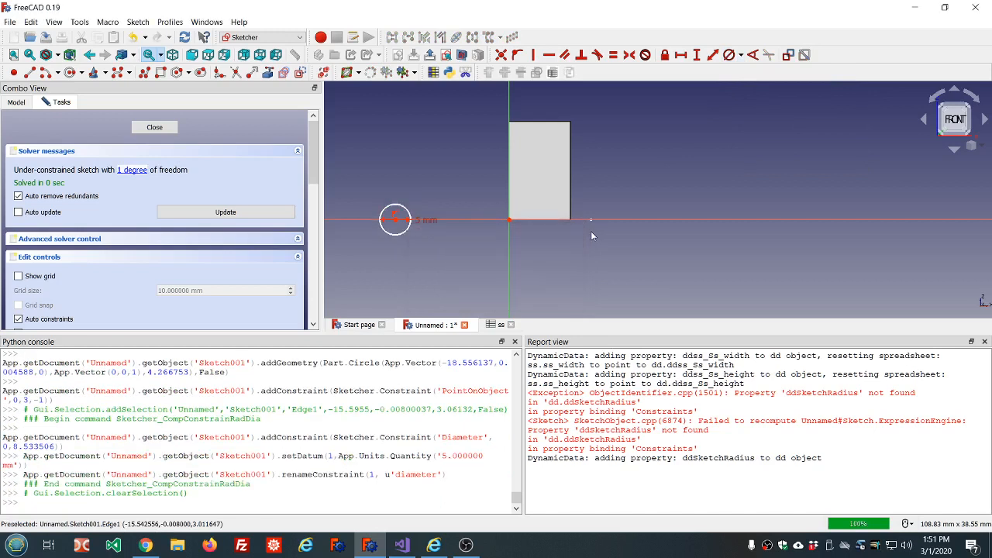
left_click(166, 130)
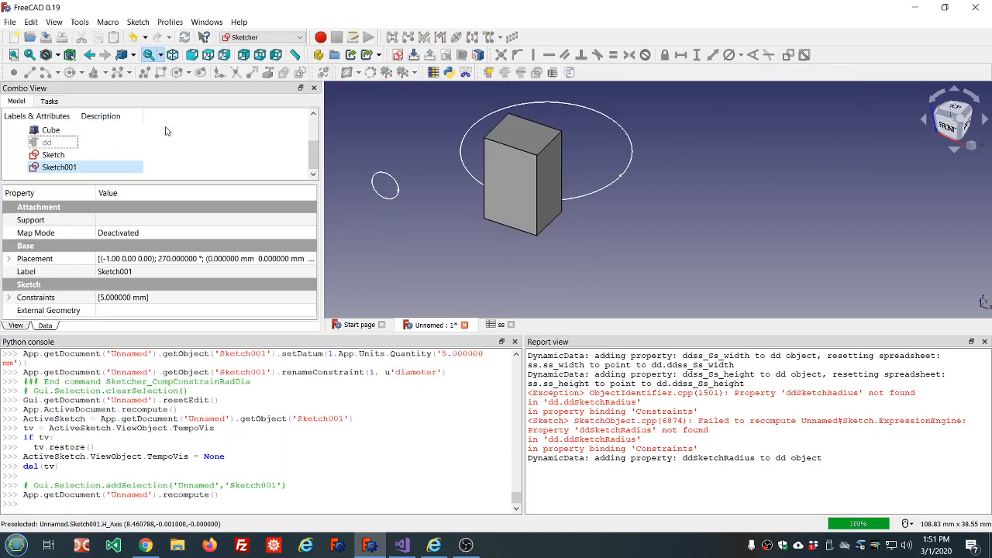
Import Sketch001's named constraints into the dd object, accepting the option Do the import, I know what I'm doing
left_click(65, 144)
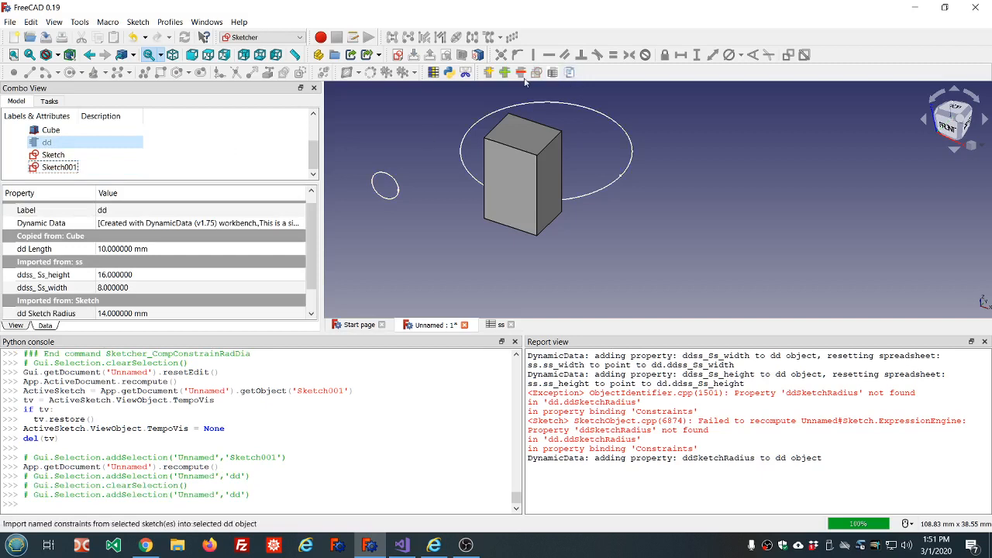
left_click(197, 152)
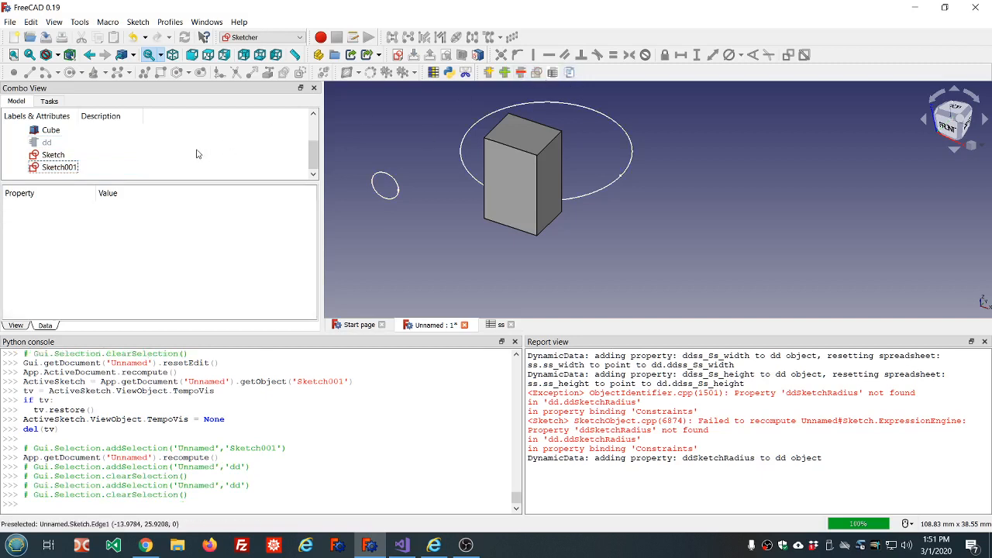
left_click(49, 145)
left_click(57, 168, "ctrl")
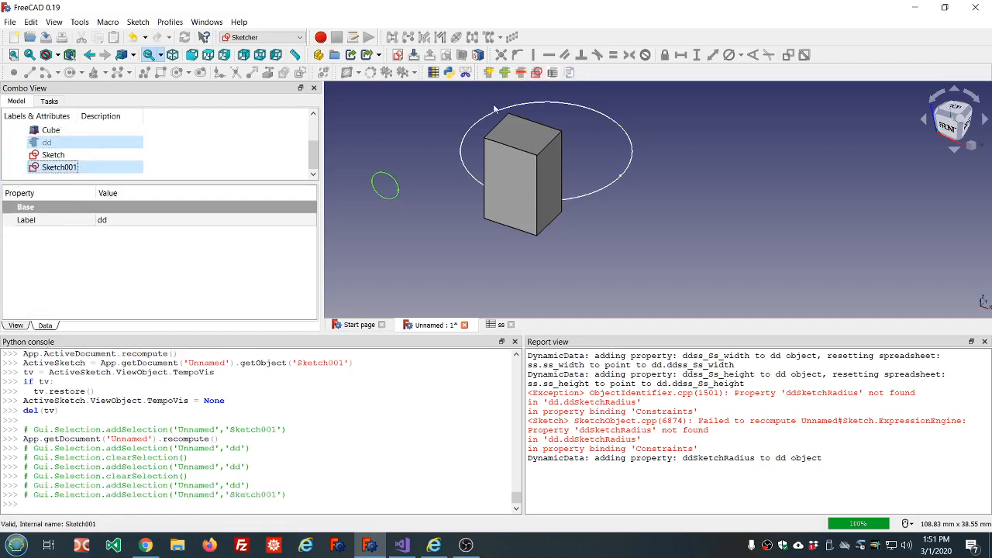
left_click(534, 78)
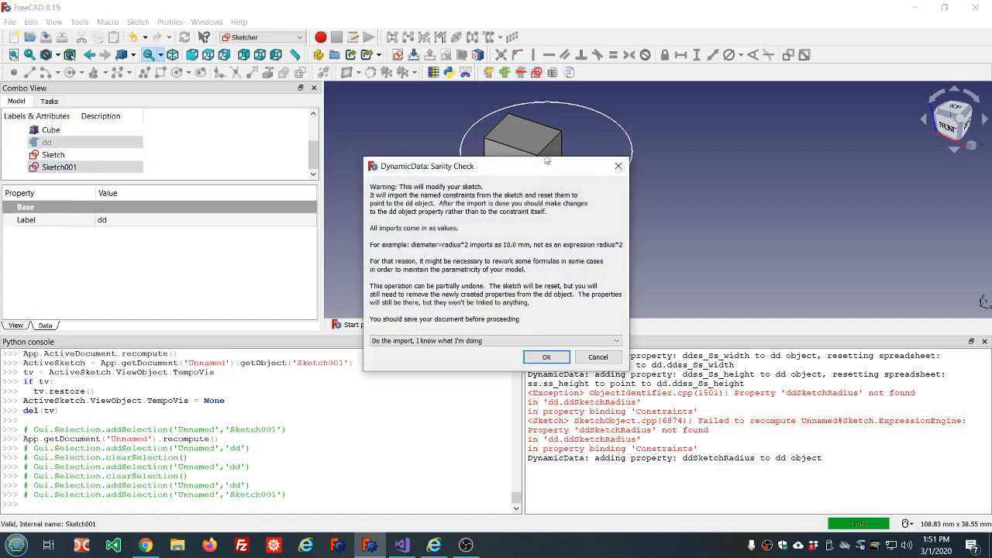
left_click(545, 357)
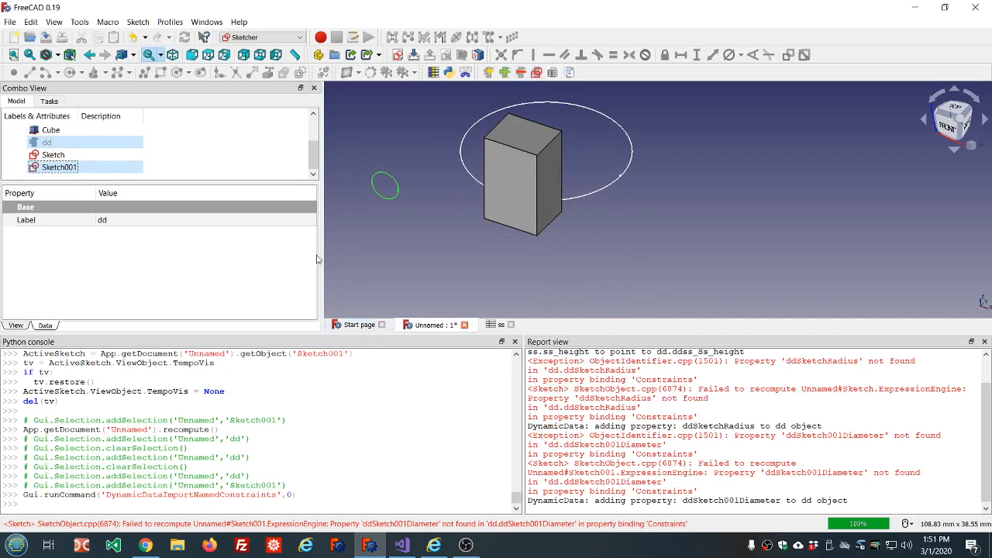
Widen the property name column and set dd's imported Sketch001 Diameter property to 9 mm
left_click(126, 142)
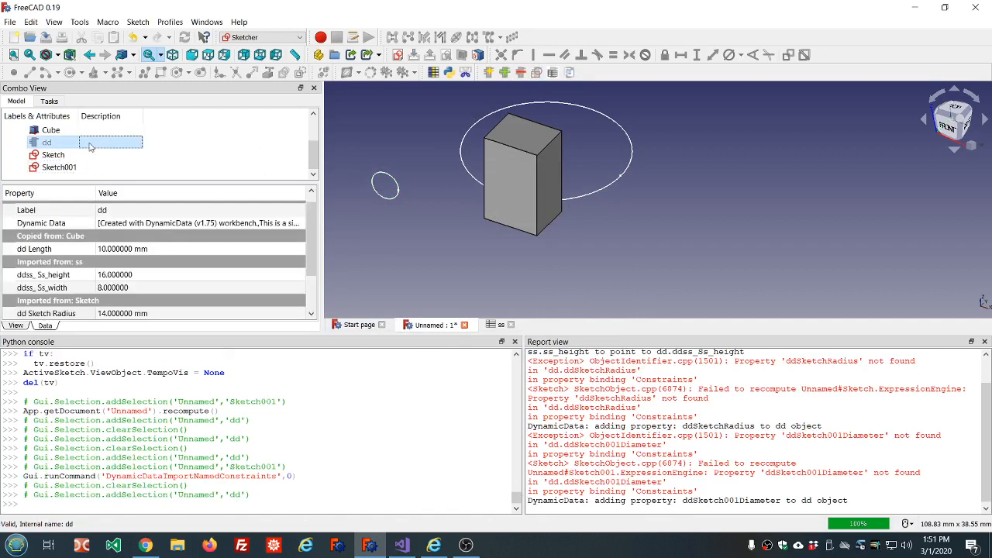
scroll(242, 276, "down", 2)
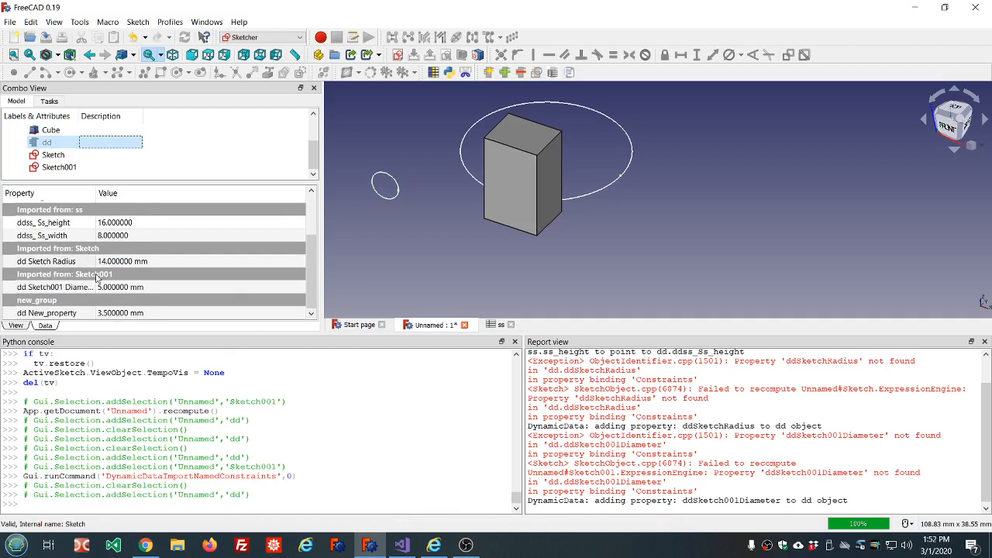
left_click(44, 289)
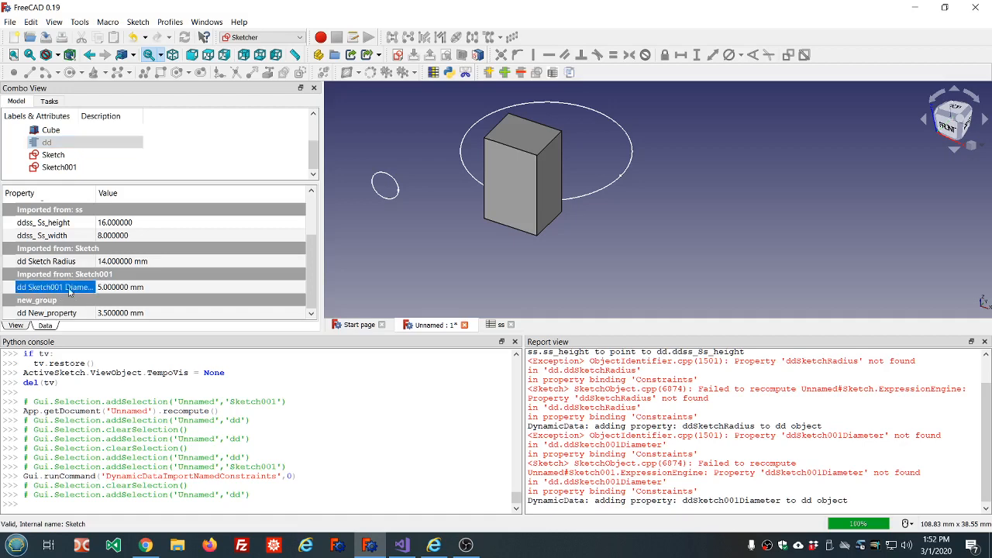
left_click_drag(96, 193, 126, 194)
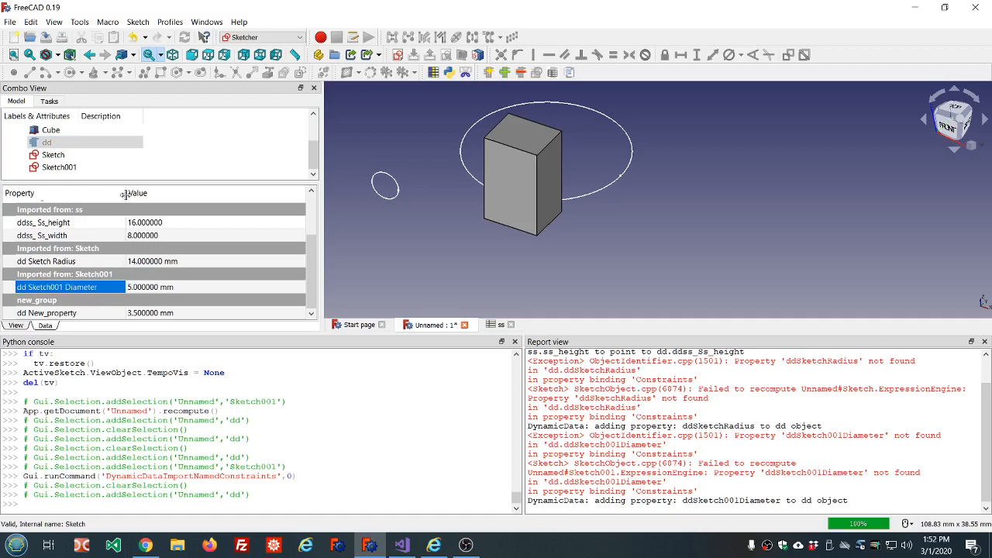
left_click(206, 288)
scroll(206, 287, "up", 4)
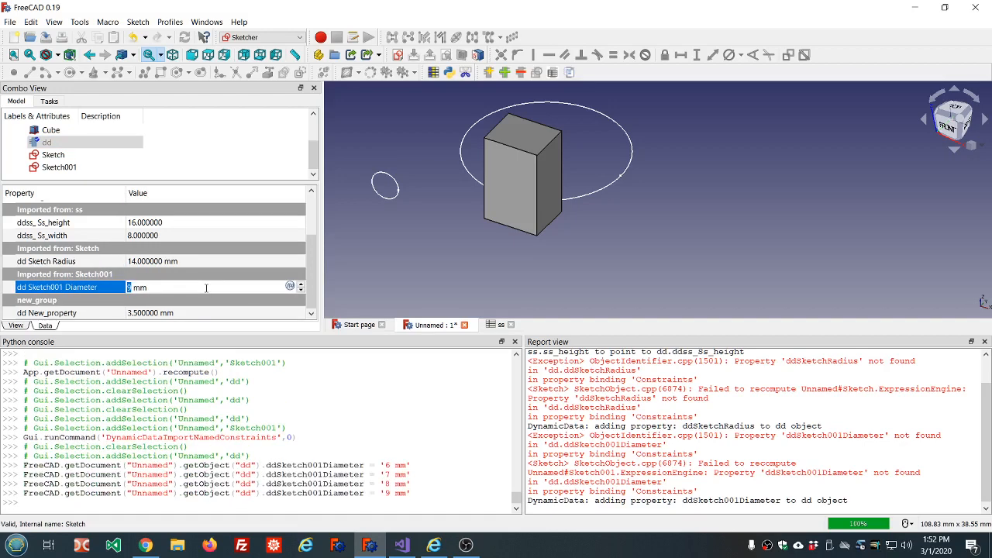
left_click(209, 155)
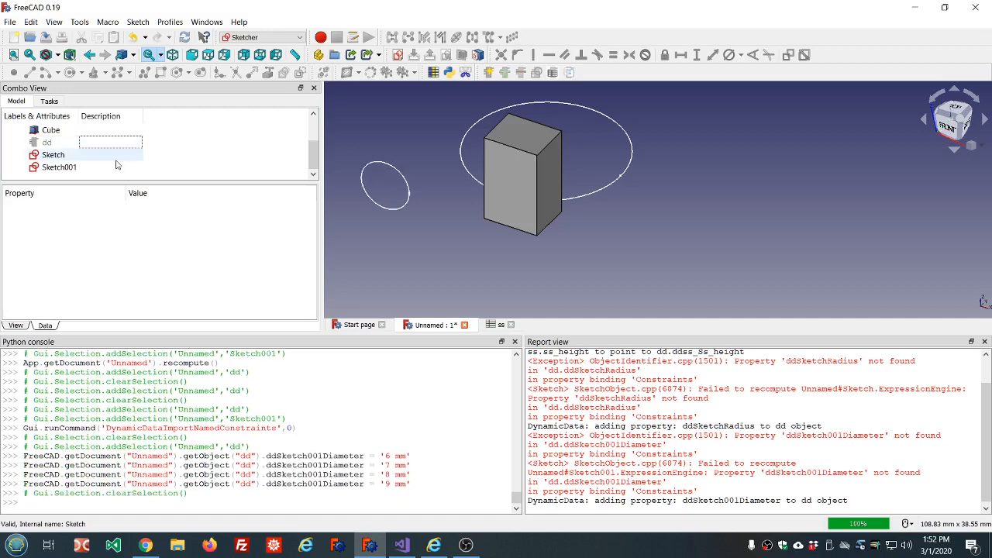
Compare the constraint values of Sketch001 and Sketch with the matching imported properties of the dd object
left_click(62, 169)
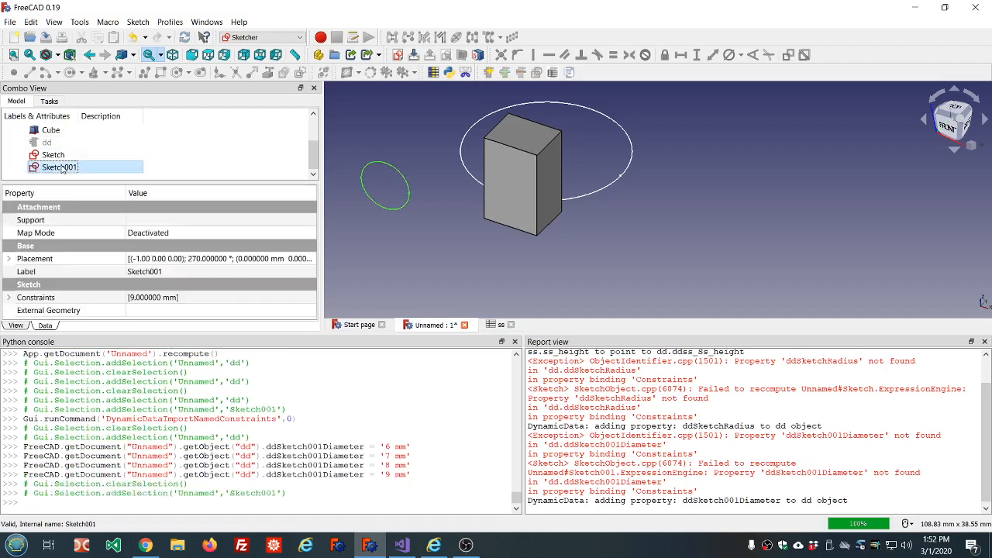
left_click(64, 157)
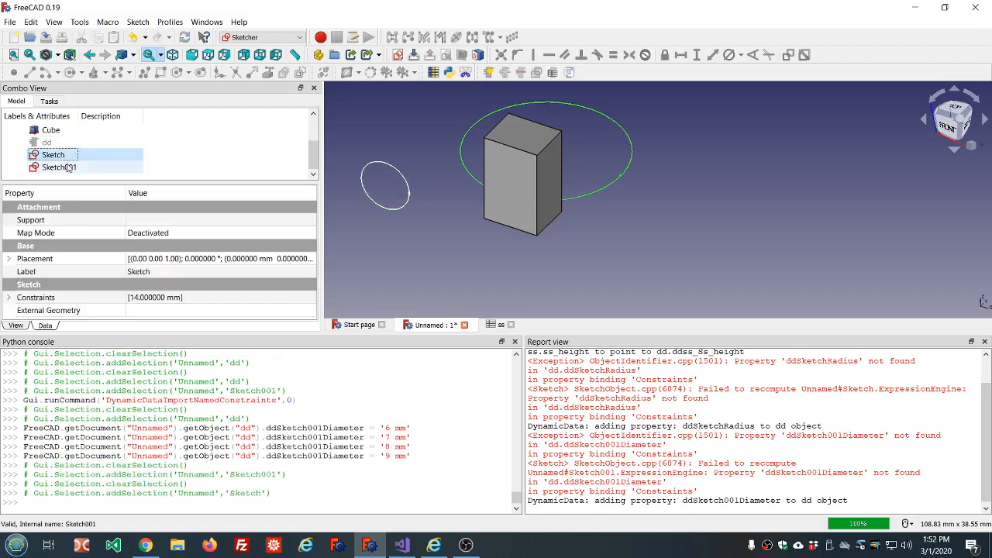
left_click(68, 167)
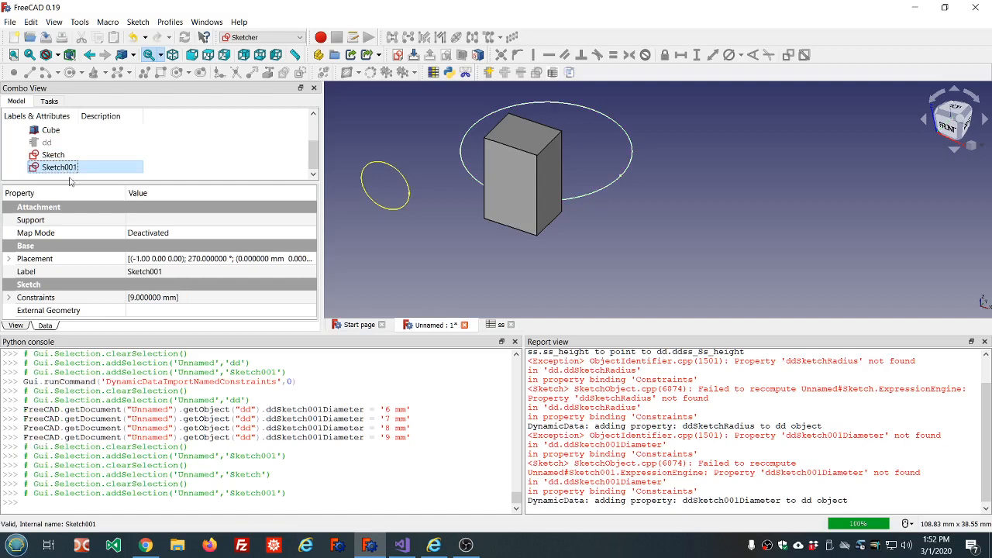
left_click(48, 143)
scroll(264, 262, "down", 3)
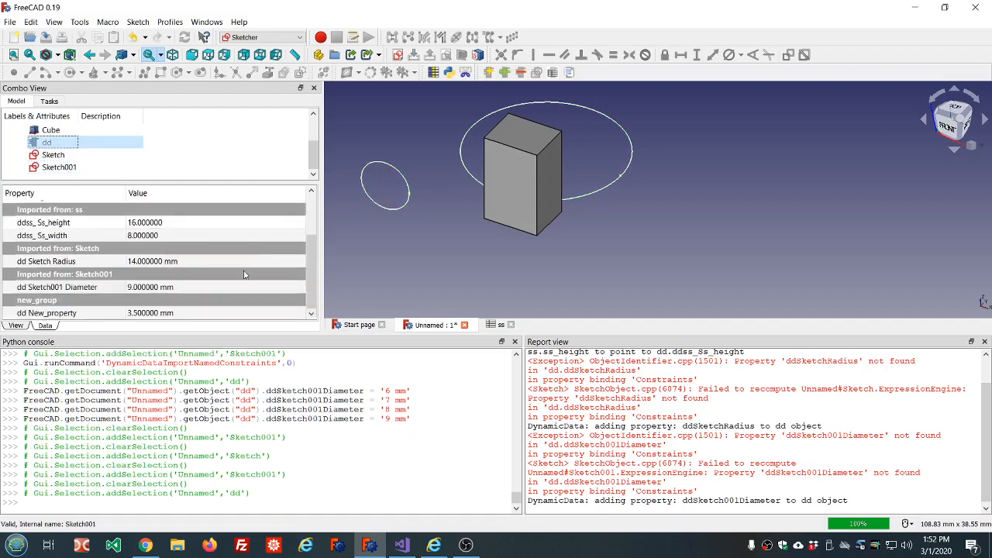
left_click(207, 290)
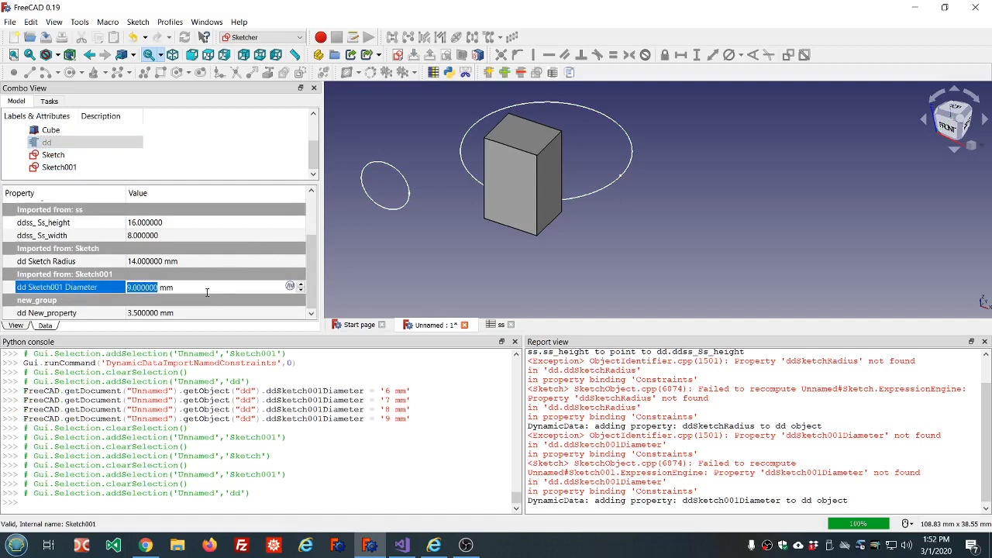
Clear all messages from the report view
right_click(658, 411)
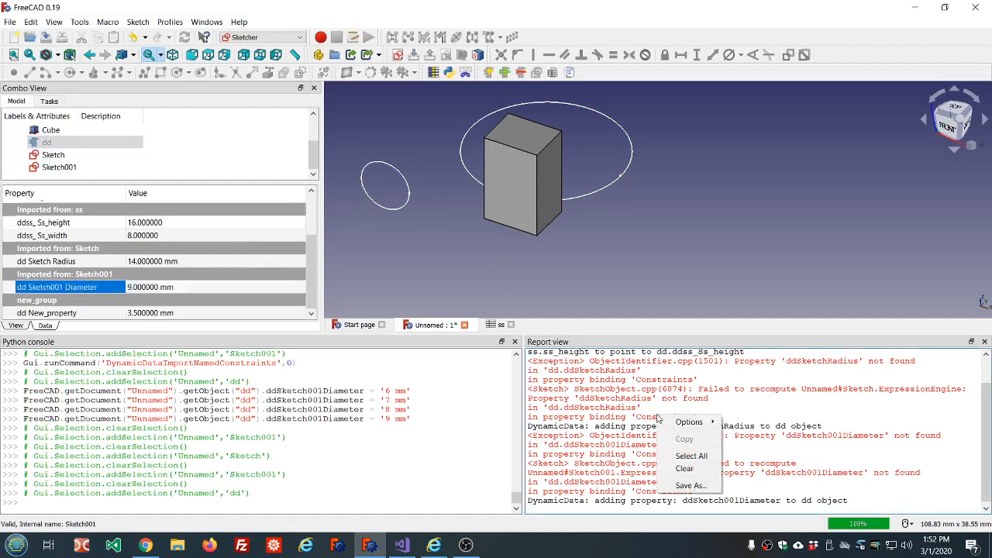
key("Escape")
left_click(680, 471)
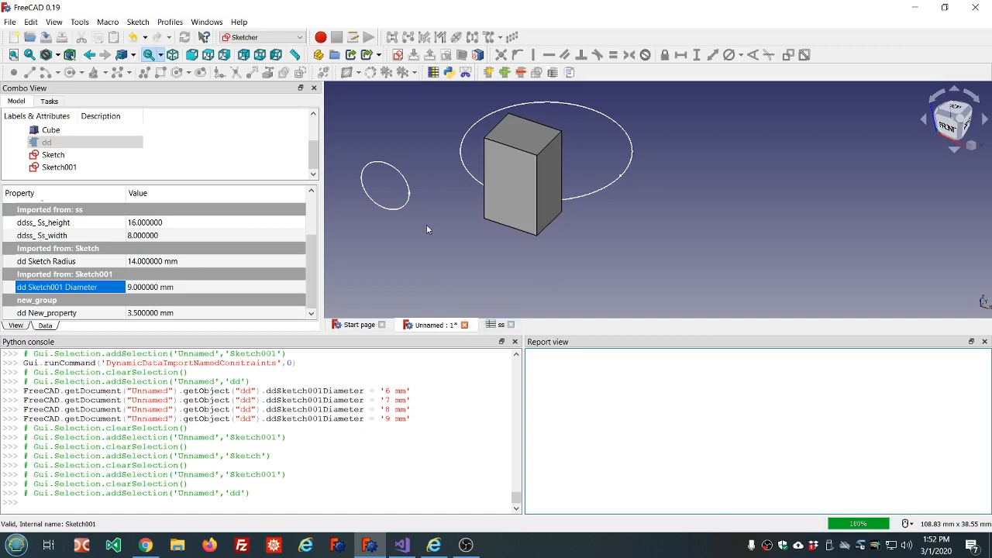
Generate the document's dependency graph, examine the links between Cube, ss, both sketches and dd, and close the graph
left_click(79, 22)
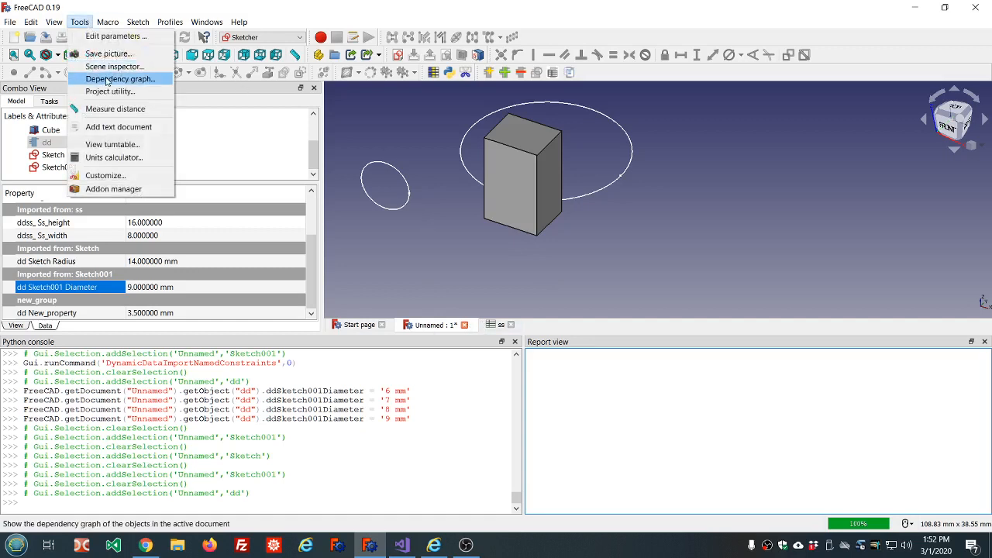
left_click(110, 73)
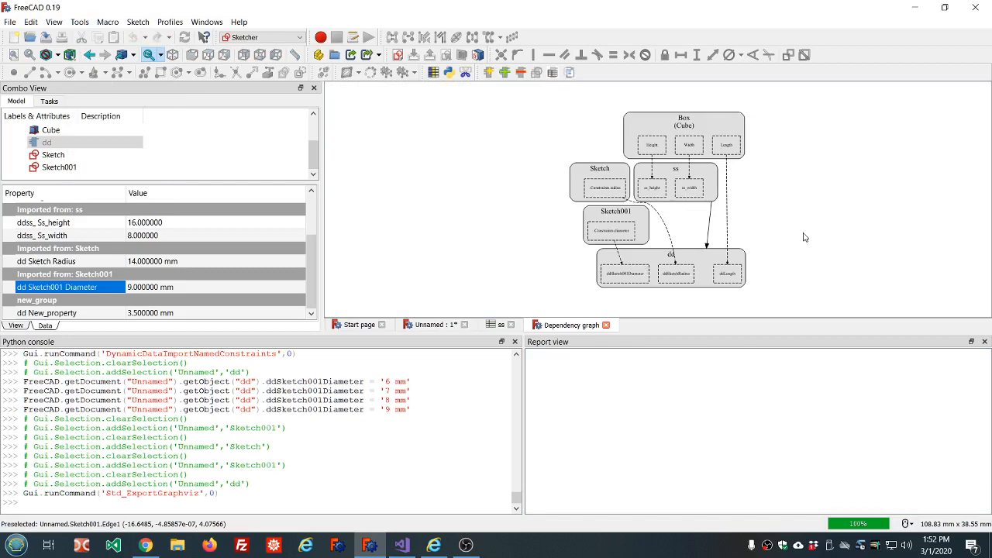
scroll(804, 237, "up", 2)
scroll(804, 237, "down", 2)
scroll(831, 294, "up", 2)
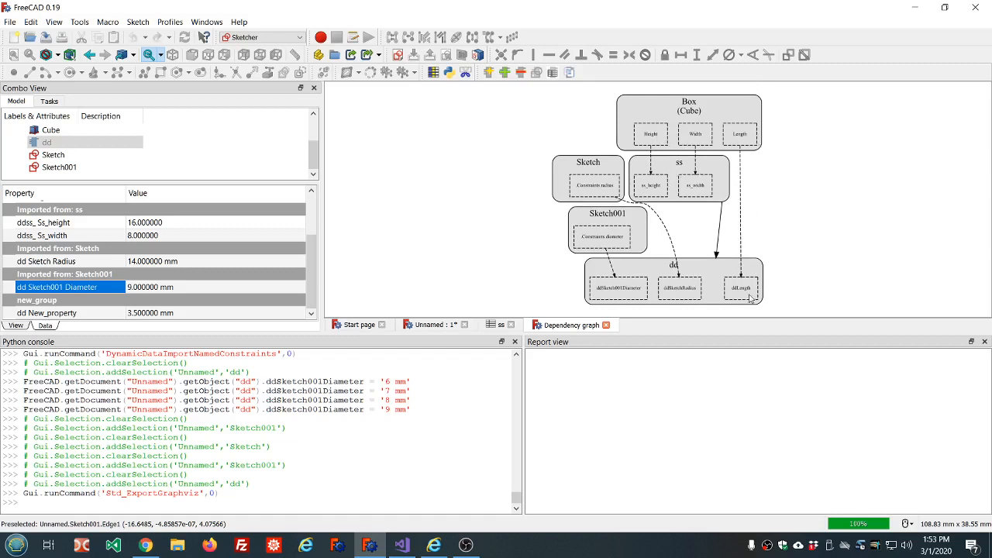
left_click(605, 326)
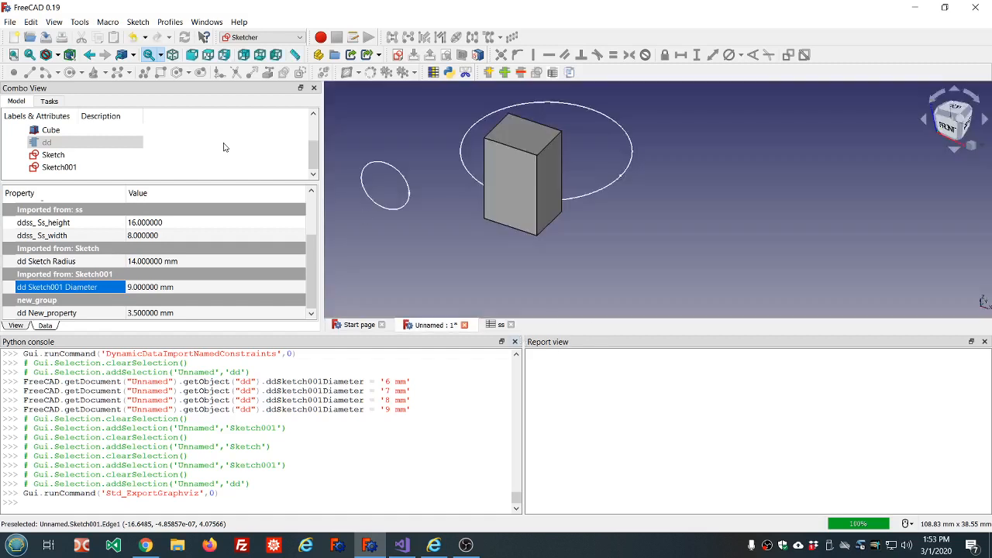
scroll(422, 163, "down", 4)
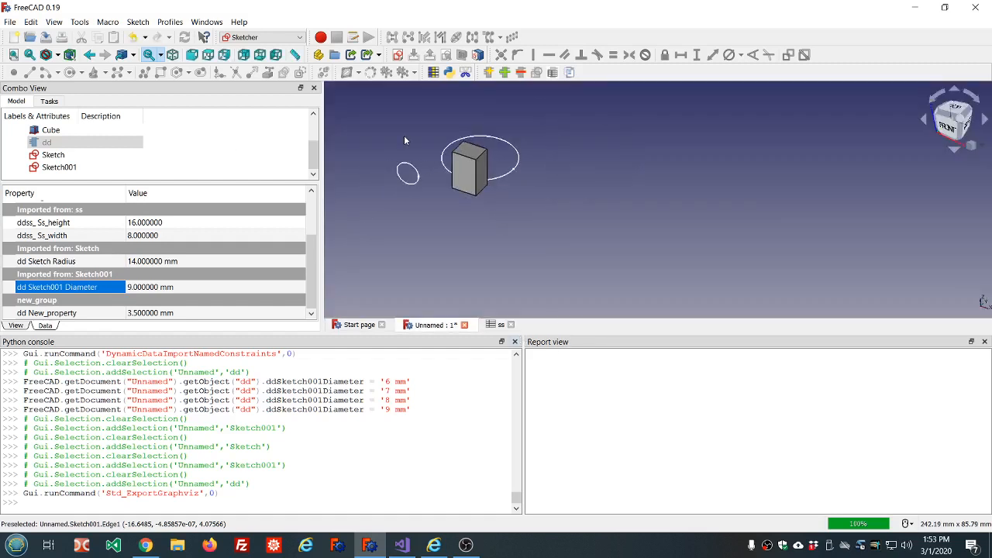
scroll(404, 140, "up", 4)
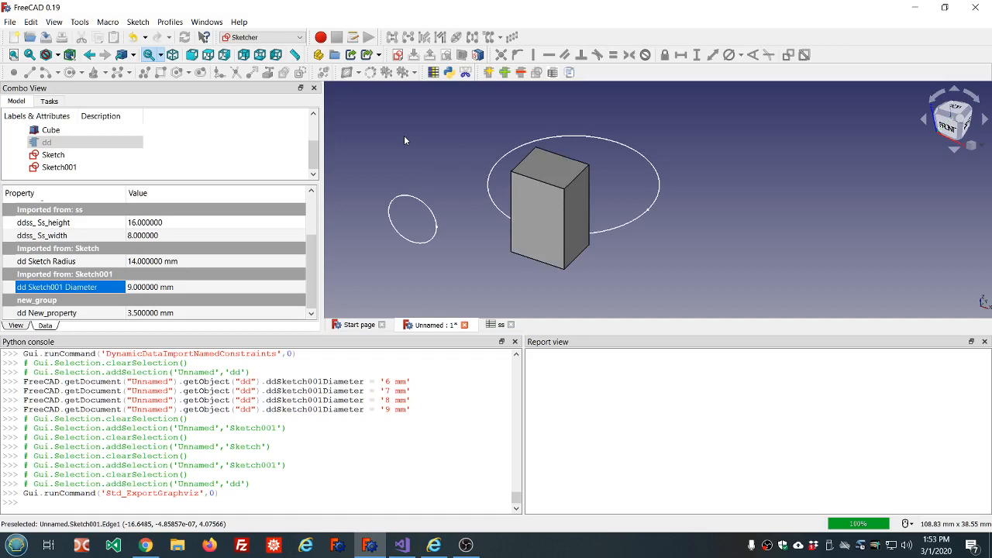
left_click_drag(311, 277, 304, 174)
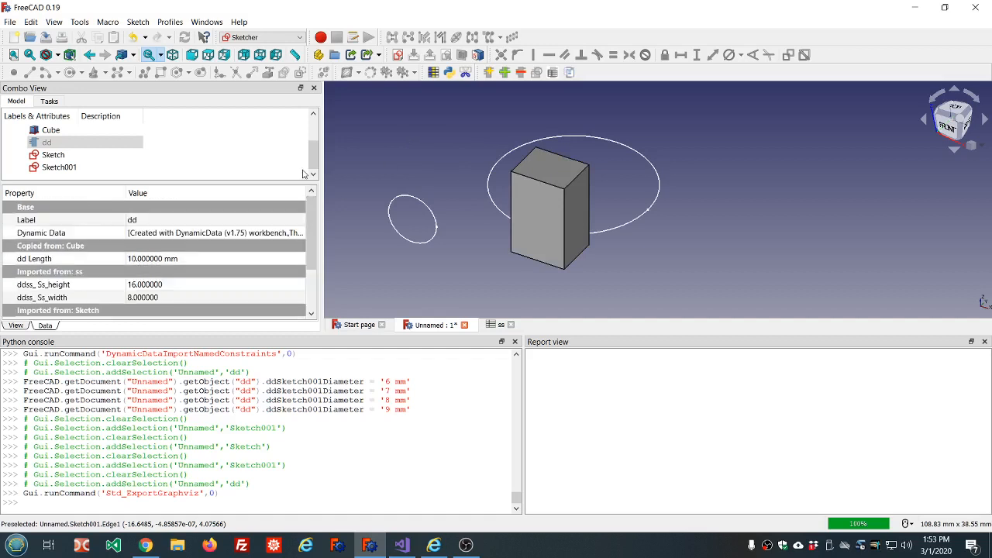